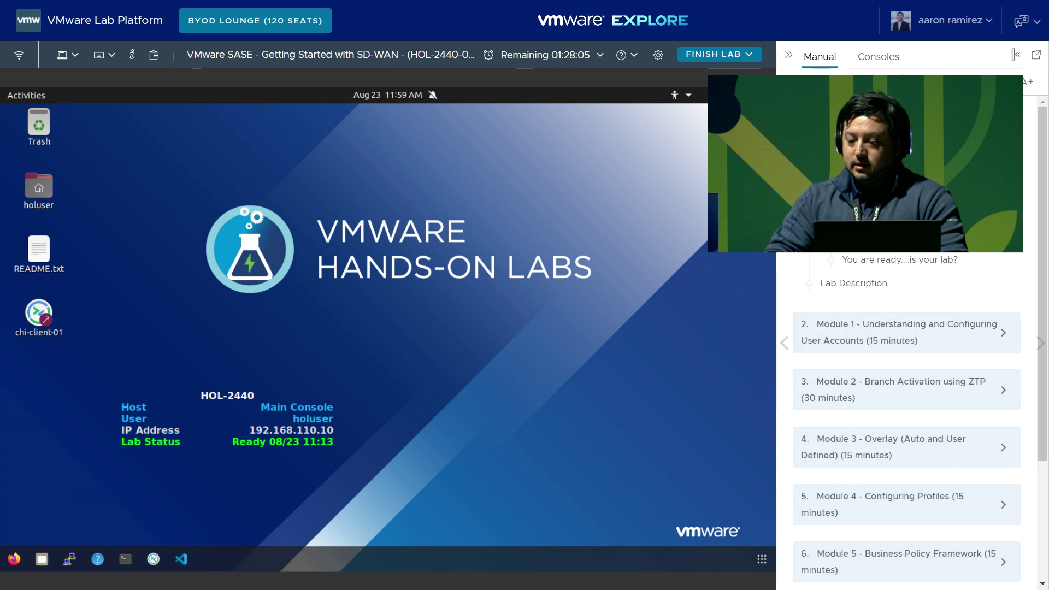
Step: Open the Introduction page of Module 2 - Branch Activation using ZTP in the lab manual and read it
scroll(852, 341, down, 1)
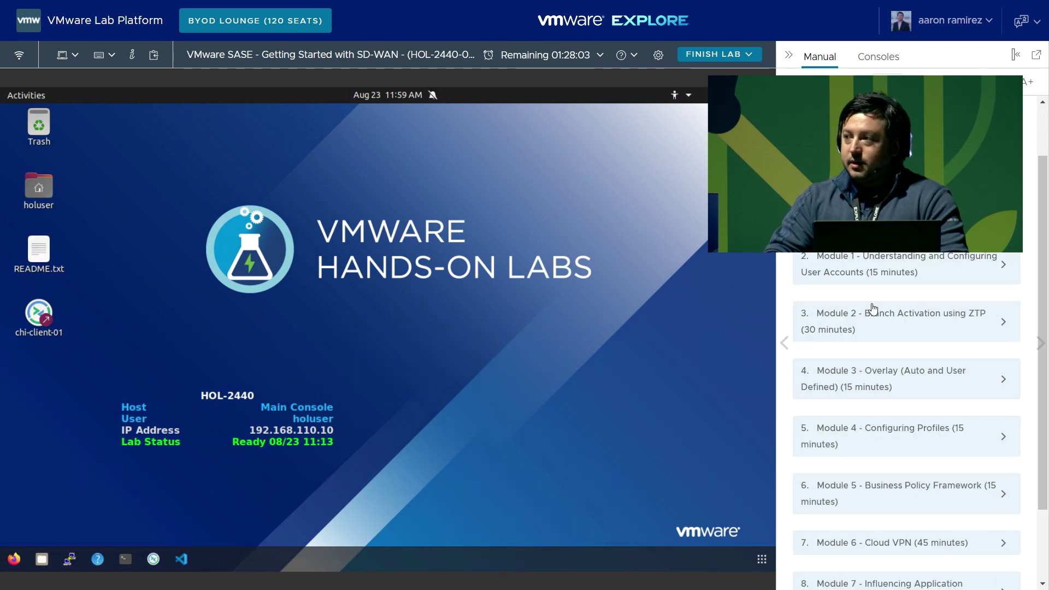
click(940, 327)
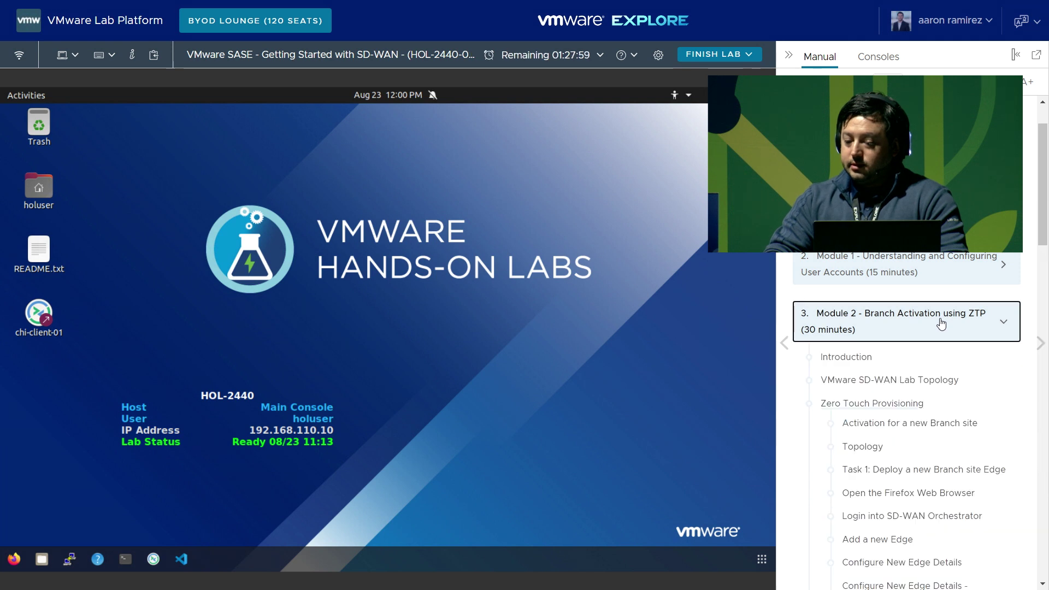
scroll(940, 324, down, 1)
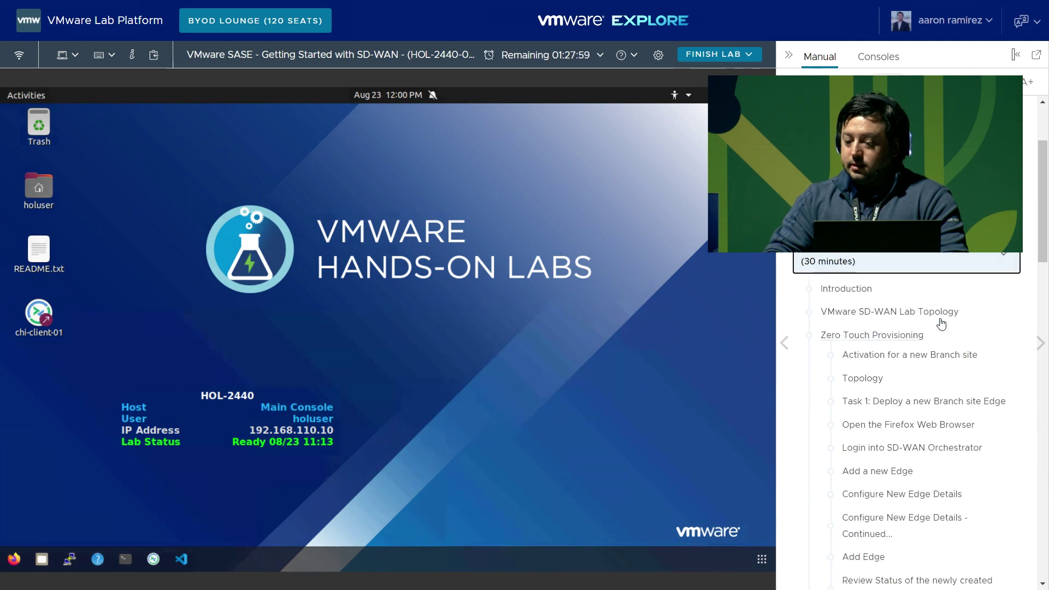
click(861, 294)
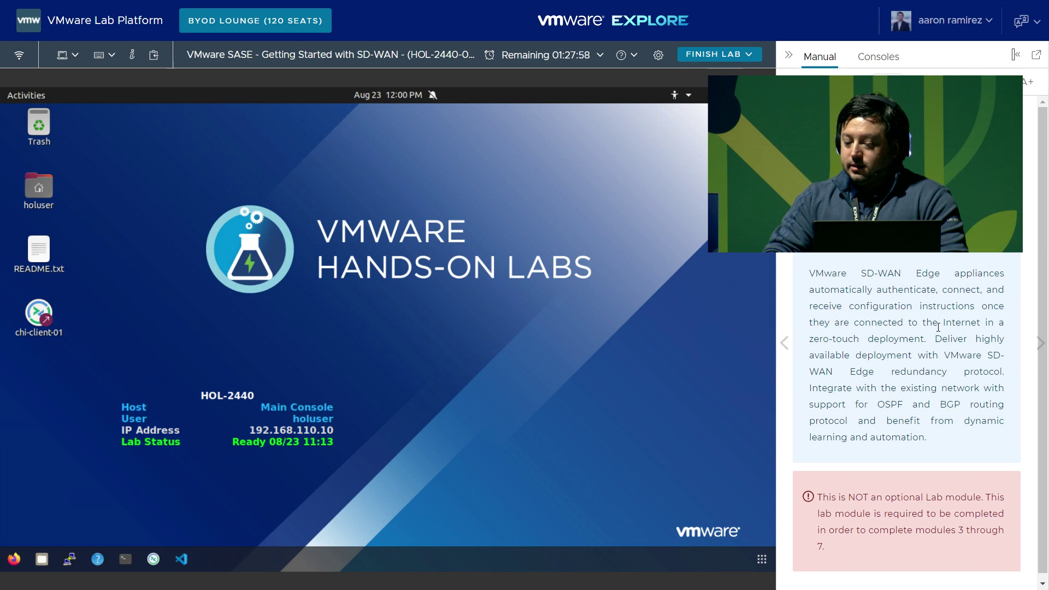
scroll(938, 326, down, 1)
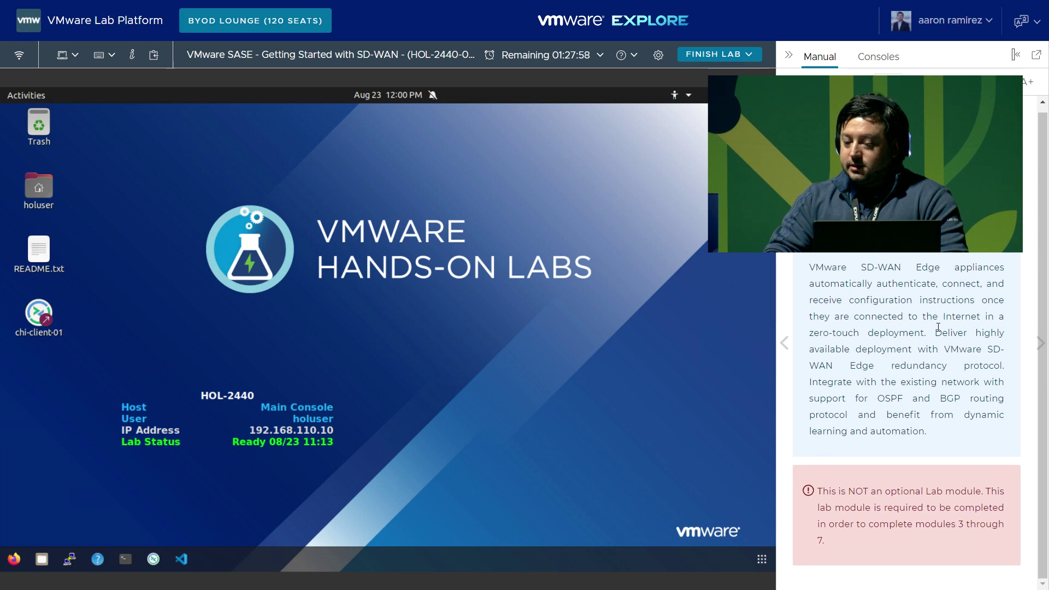
Step: Go to the manual's VMware SD-WAN Lab Topology page and examine the enlarged topology diagram, including the branches and MPLS and Internet links
click(1039, 346)
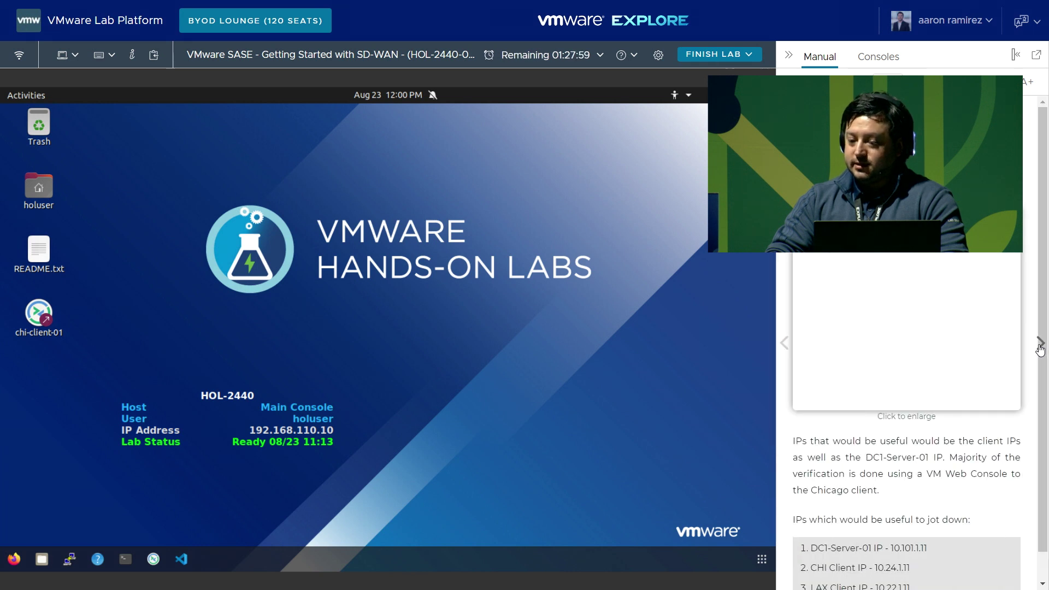
click(911, 341)
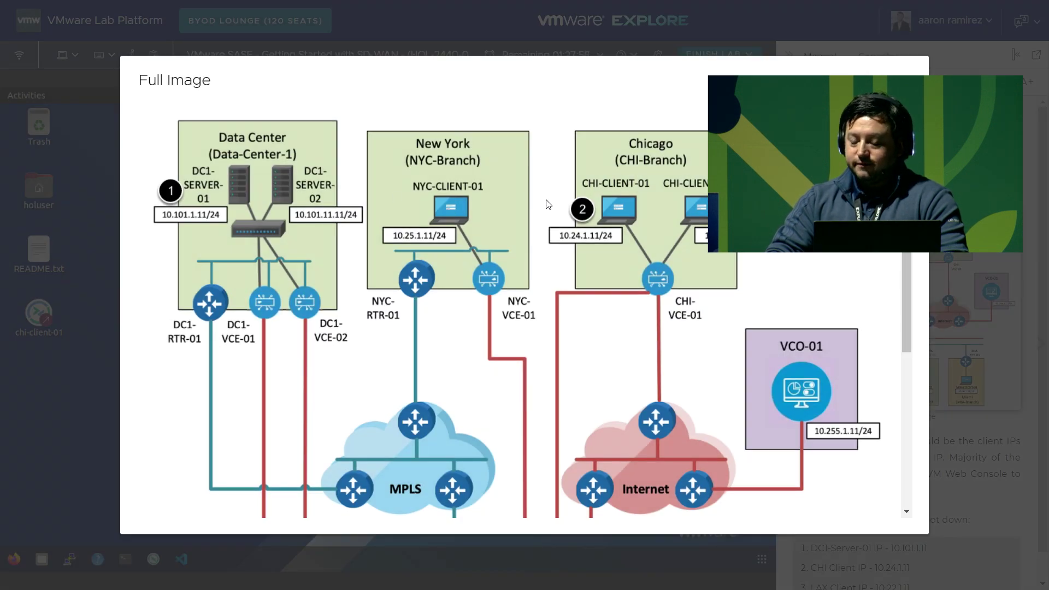
scroll(579, 258, down, 5)
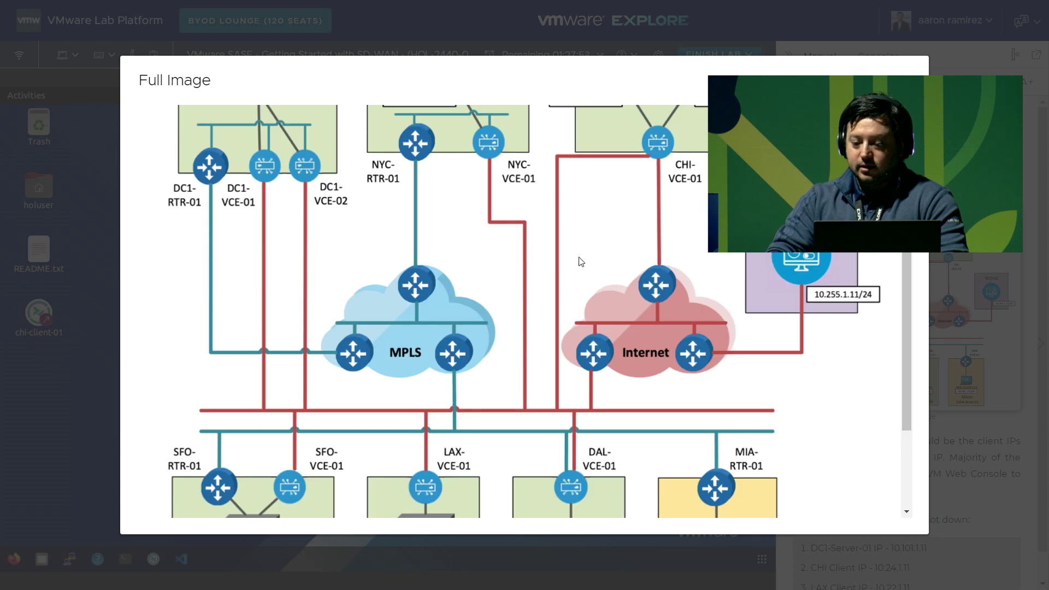
scroll(580, 261, up, 5)
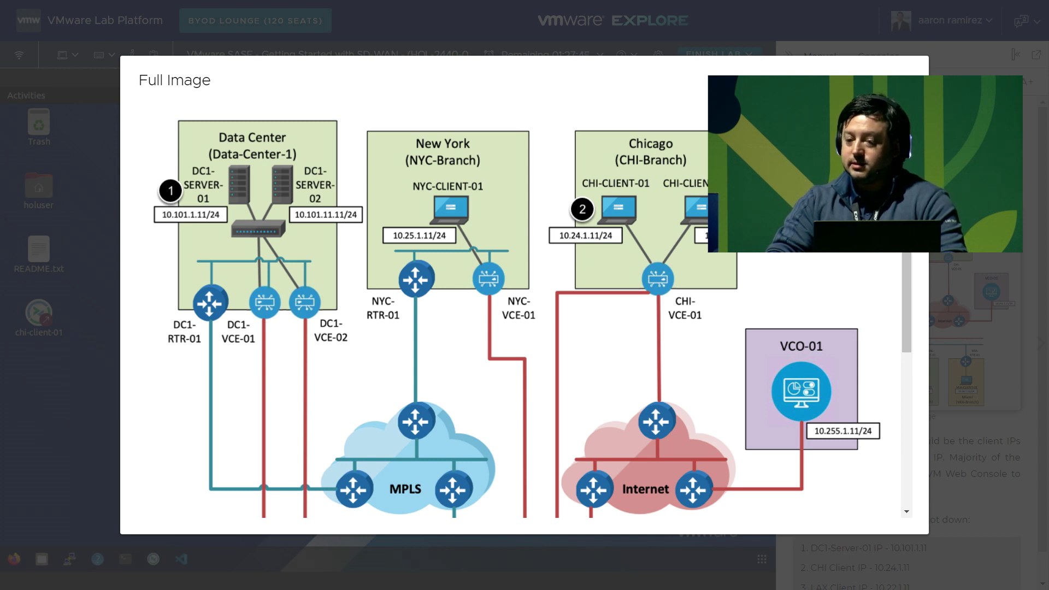
key(Escape)
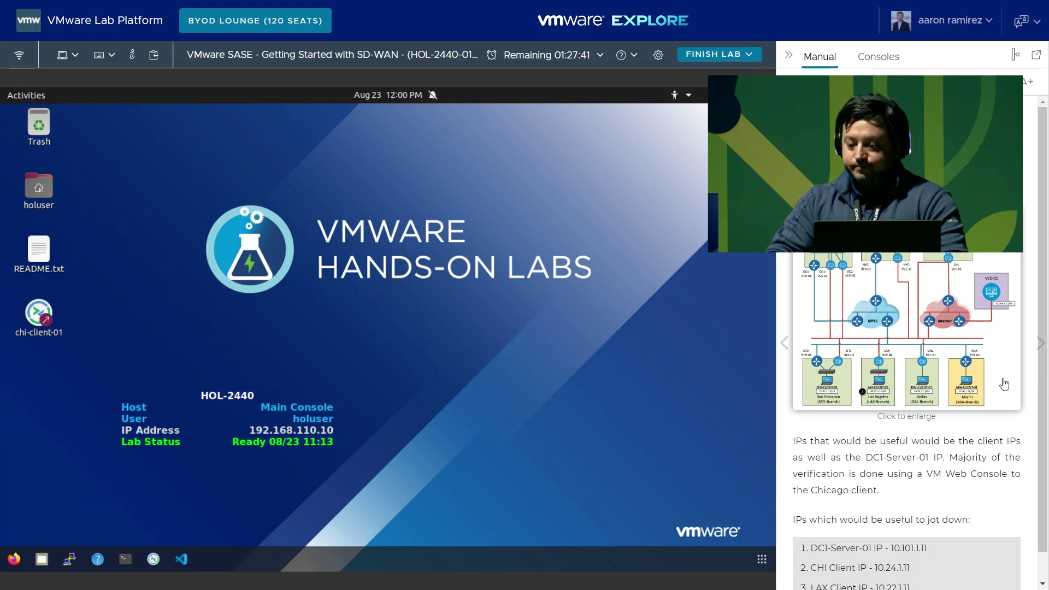
Step: Advance the manual to the Zero Touch Provisioning page and read the Provisioning and Activation descriptions
scroll(1043, 350, right, 1)
click(1042, 347)
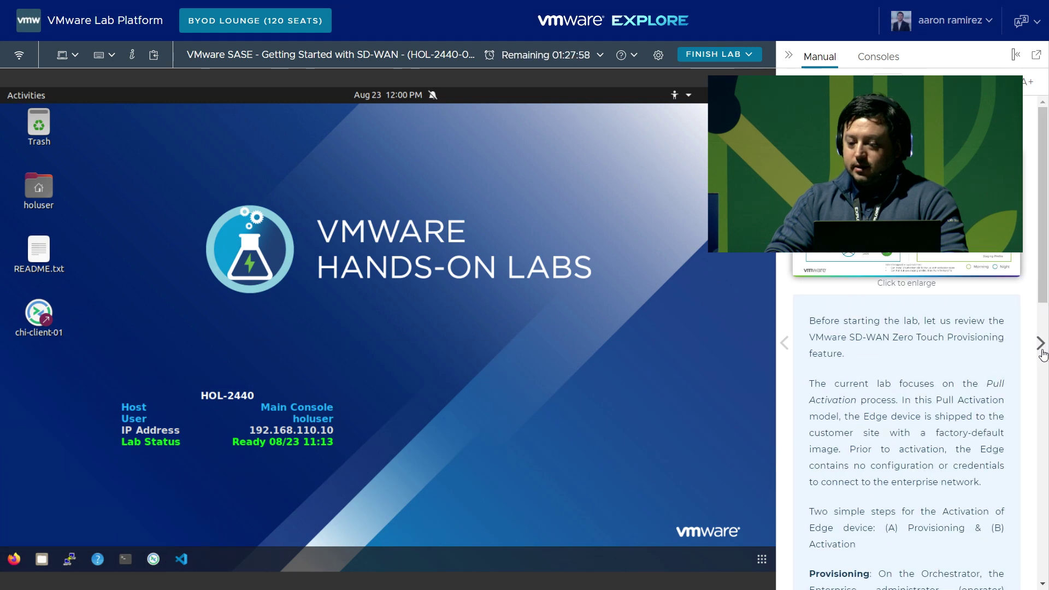
scroll(953, 379, down, 6)
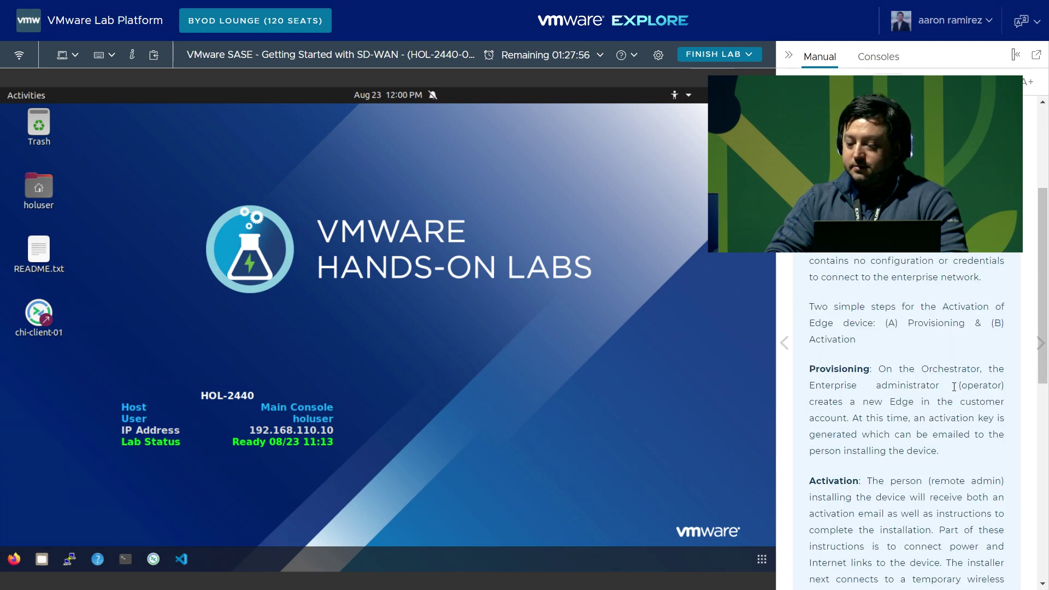
scroll(953, 388, down, 2)
scroll(953, 389, up, 2)
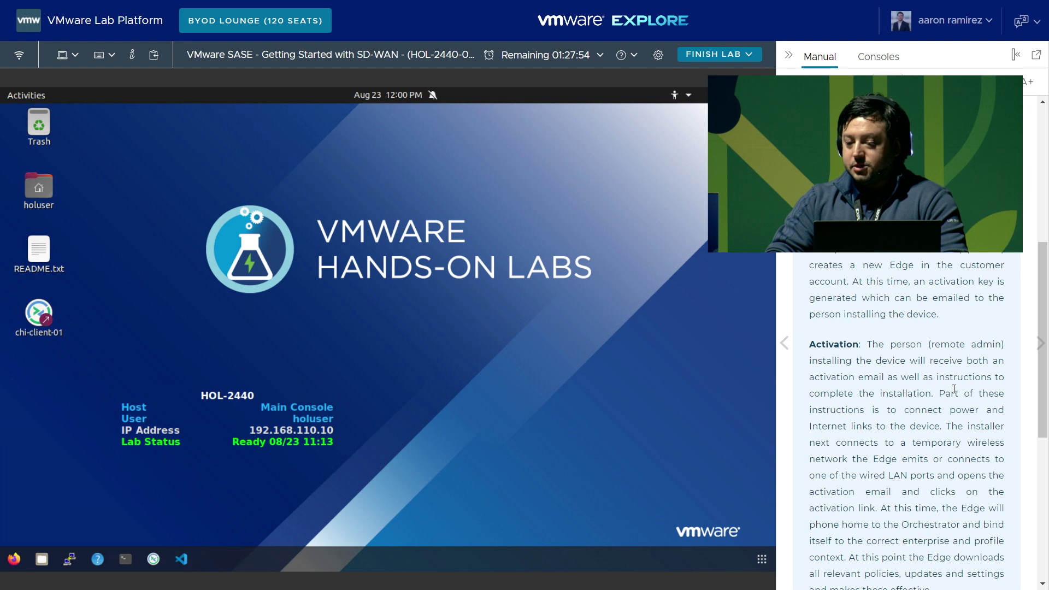
Step: Advance the manual to the Chicago branch topology page and review the settings for configuring the virtual edge
click(1040, 348)
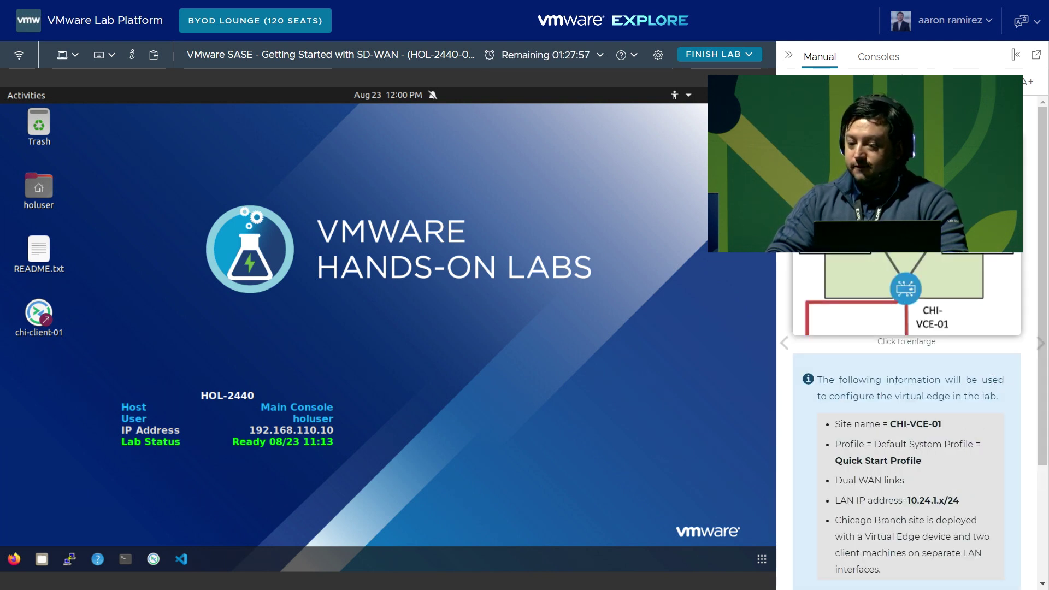
scroll(979, 389, down, 1)
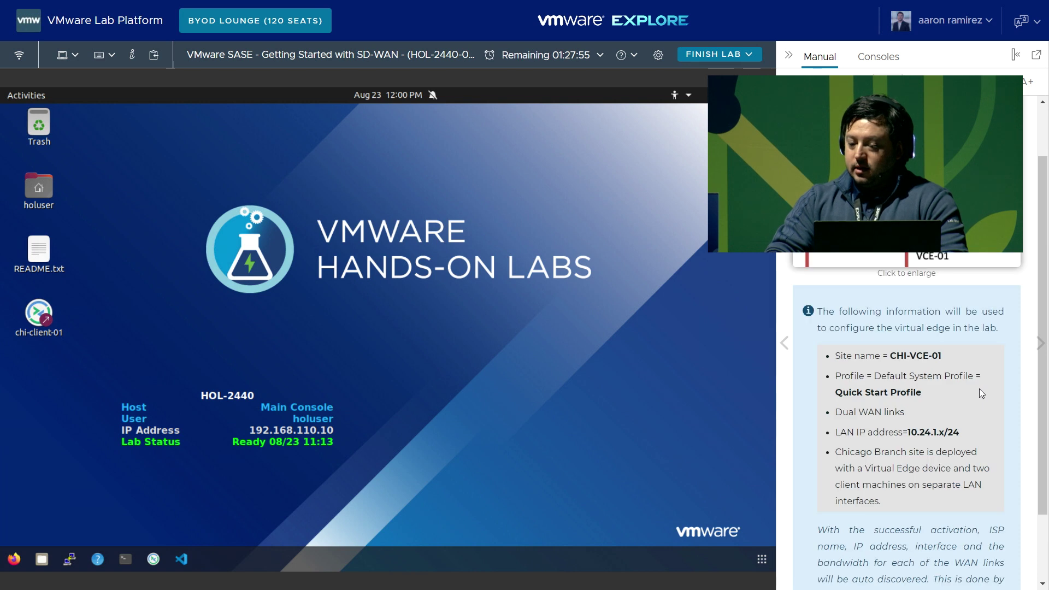
scroll(979, 388, down, 1)
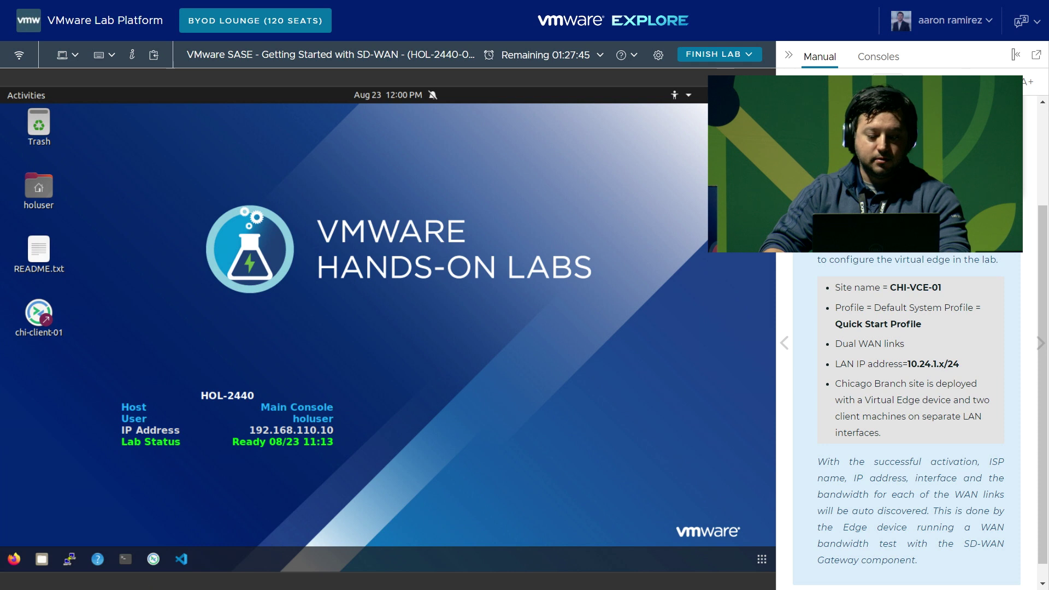
Step: Open SD-WAN Orchestrator in Firefox and sign in with the saved enterprise admin username and account password
click(14, 559)
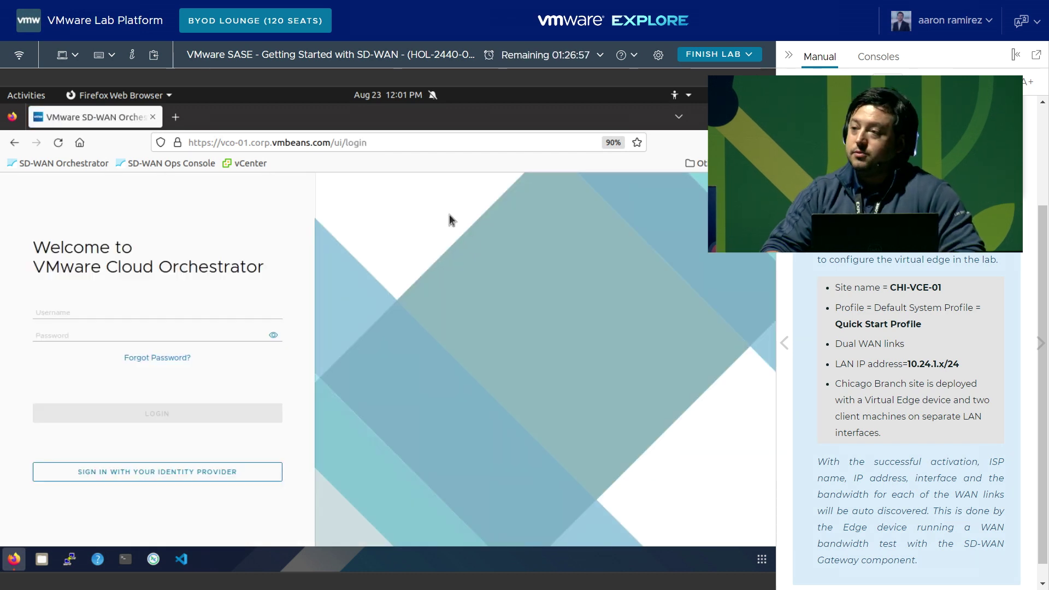
click(46, 163)
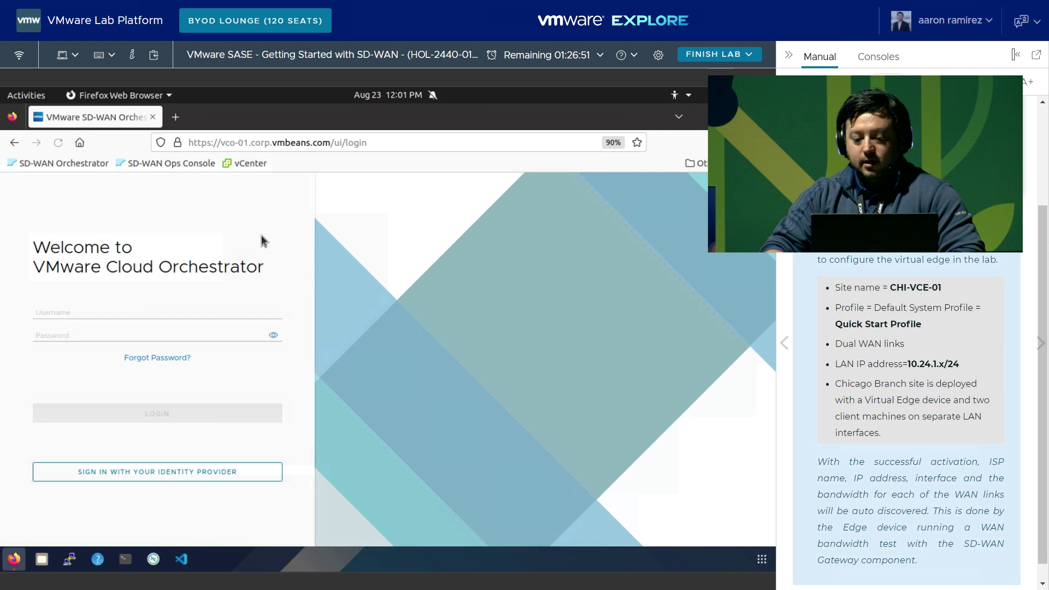
click(231, 313)
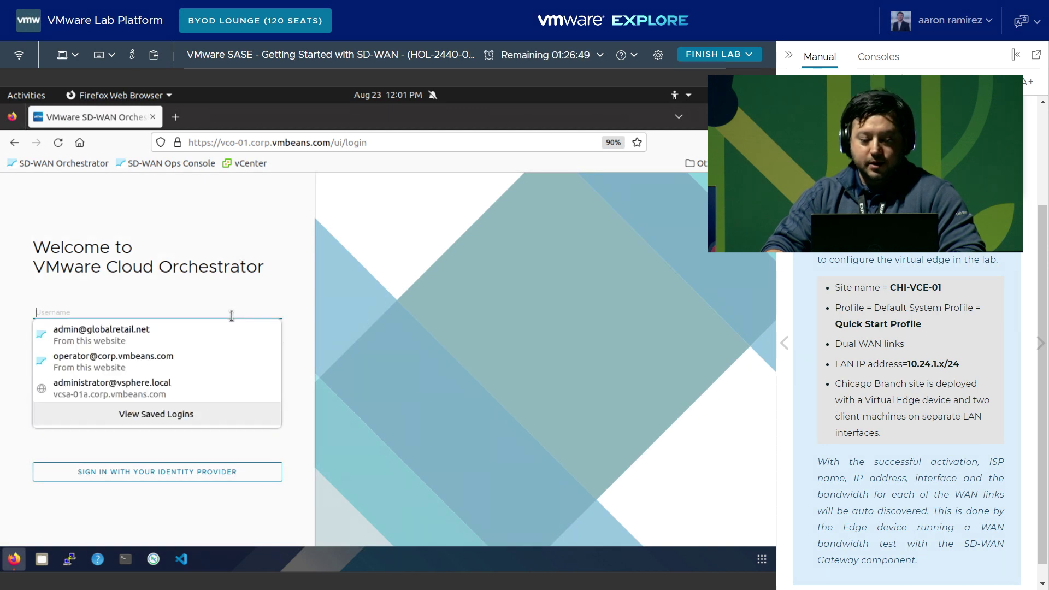
click(149, 339)
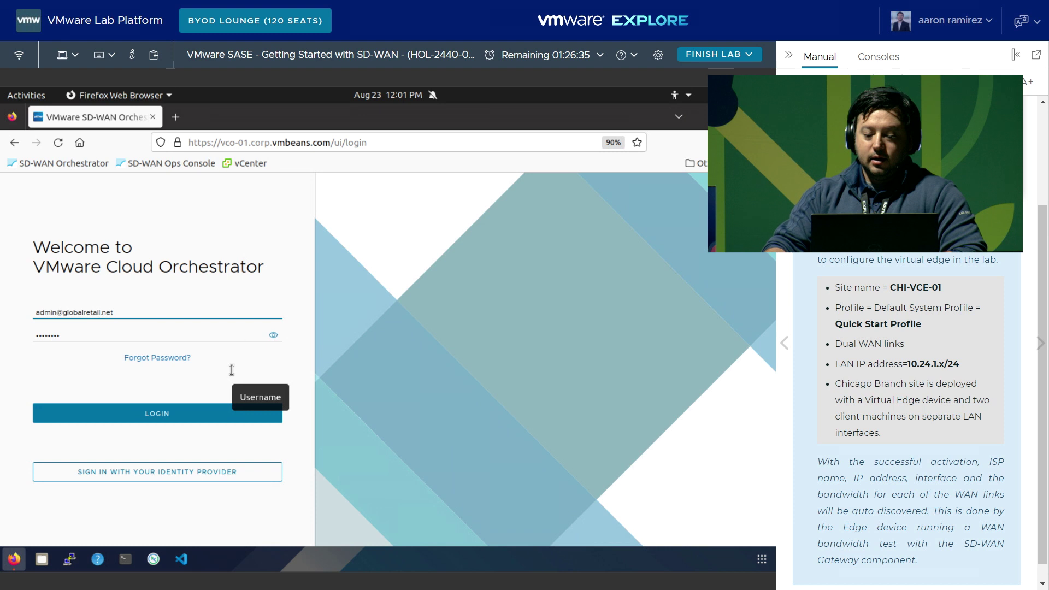
click(162, 417)
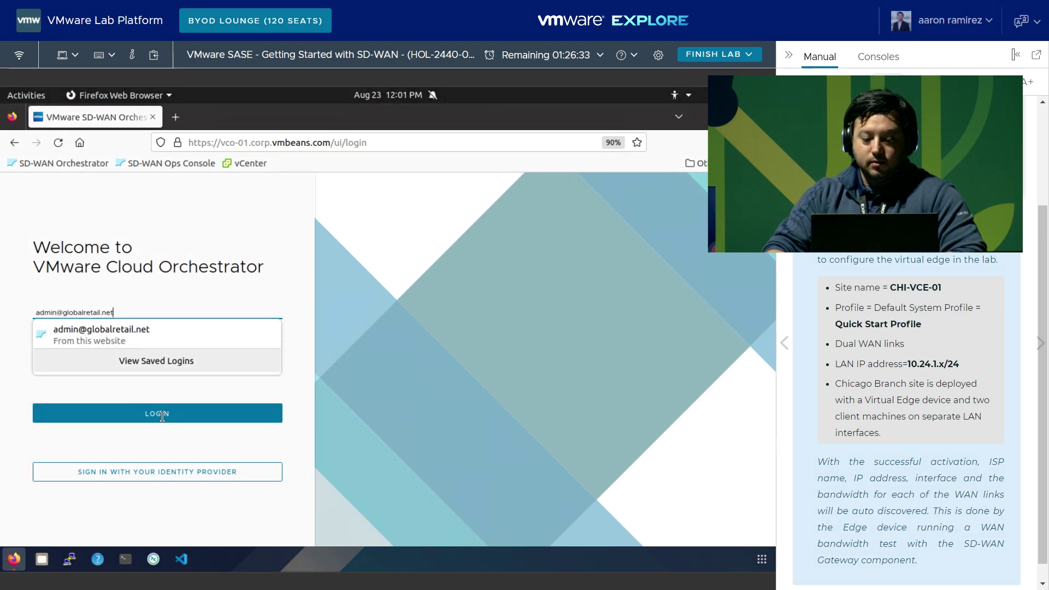
click(161, 329)
click(229, 417)
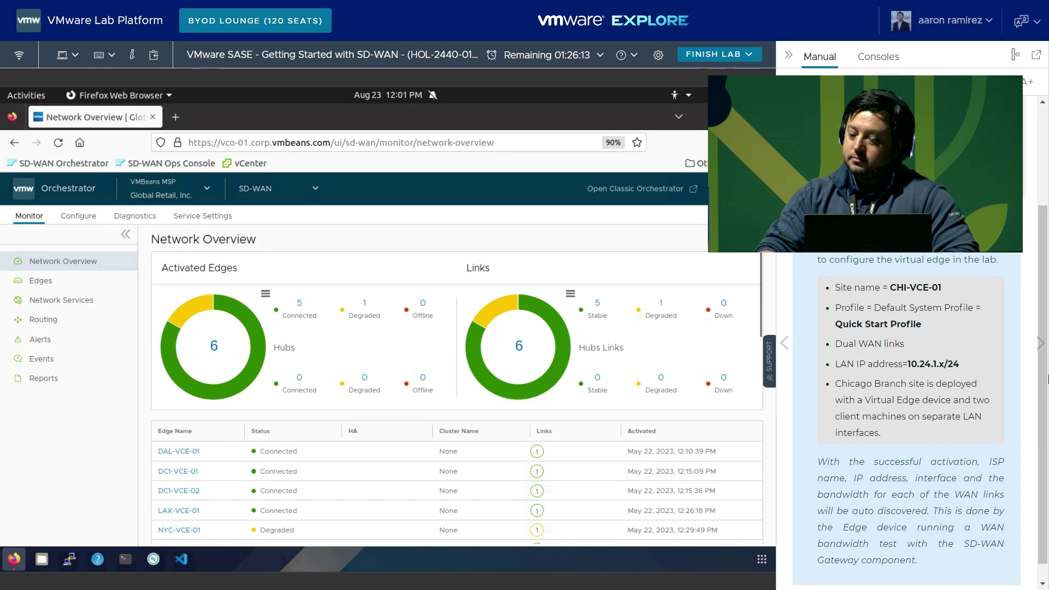
Step: Advance the lab manual past the Firefox and login pages to the instructions for adding a new edge
click(1040, 354)
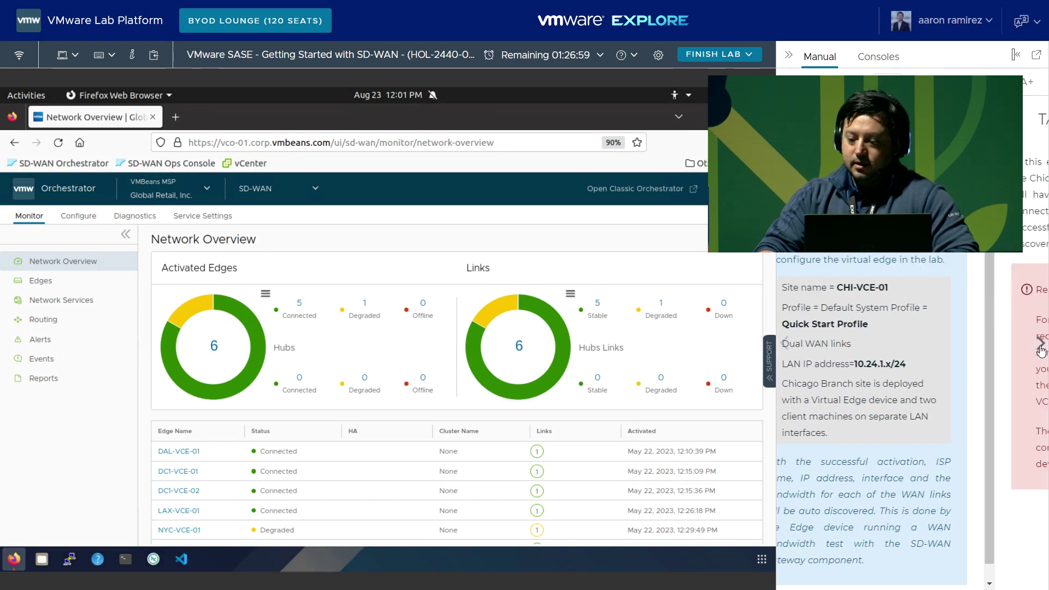
click(1040, 350)
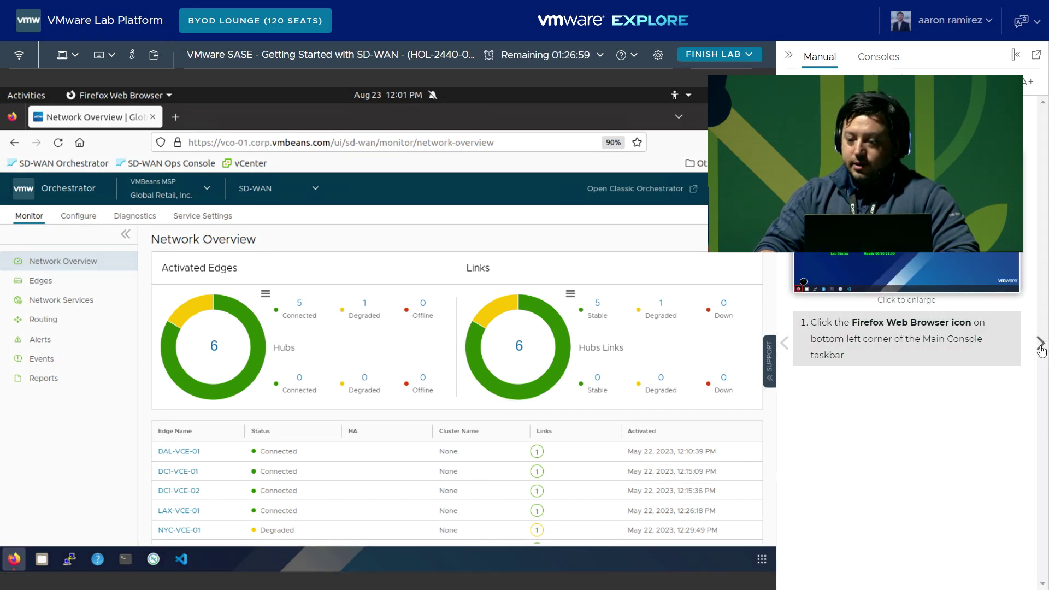
click(1040, 350)
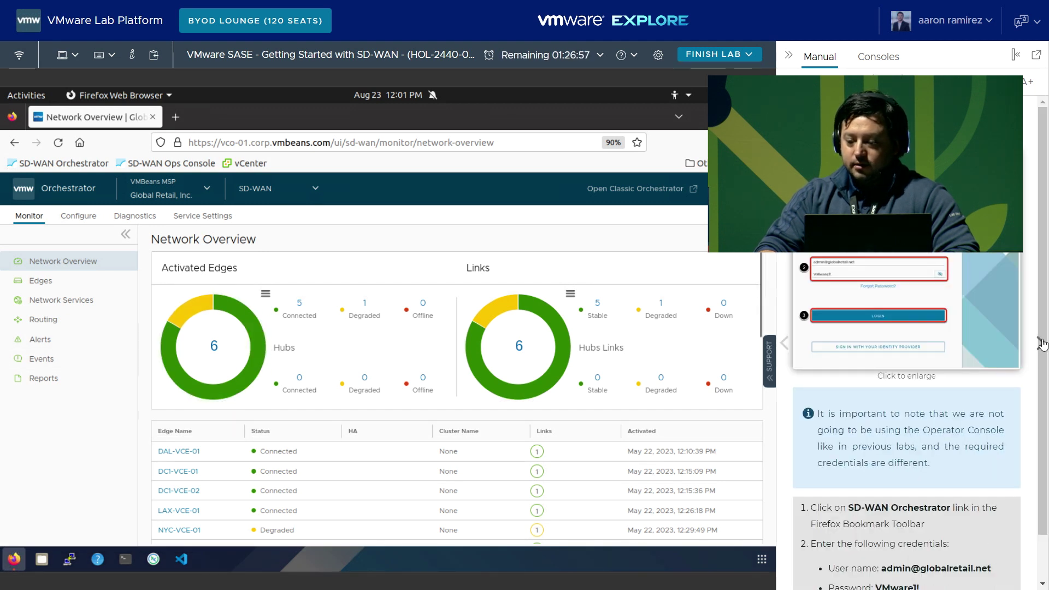
click(1040, 344)
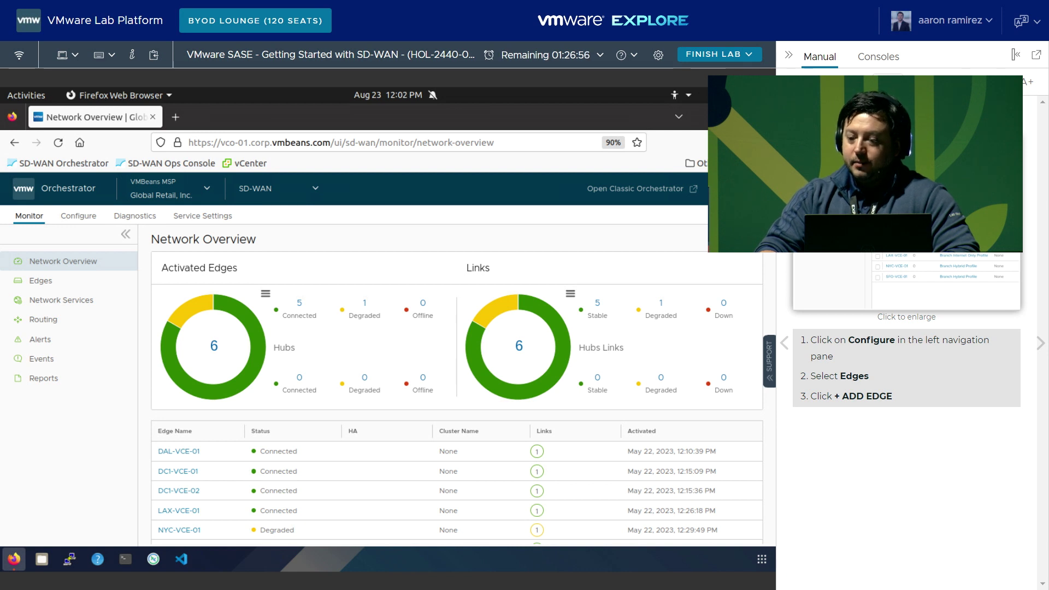
Step: Start adding a new edge from the Edges configuration page and bring up the manual's Configure New Edge Details instructions
click(88, 219)
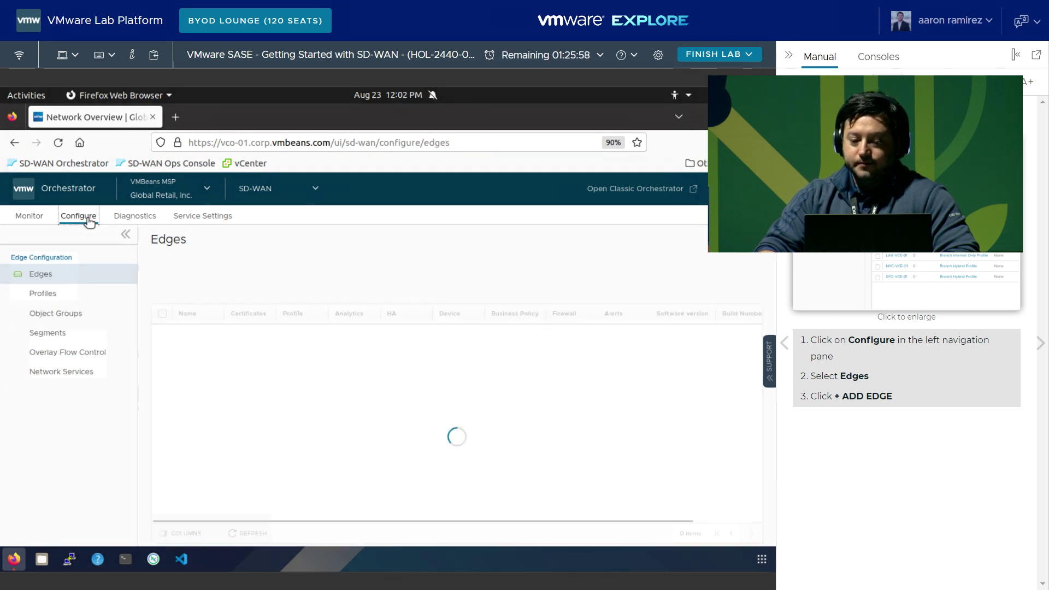
click(51, 280)
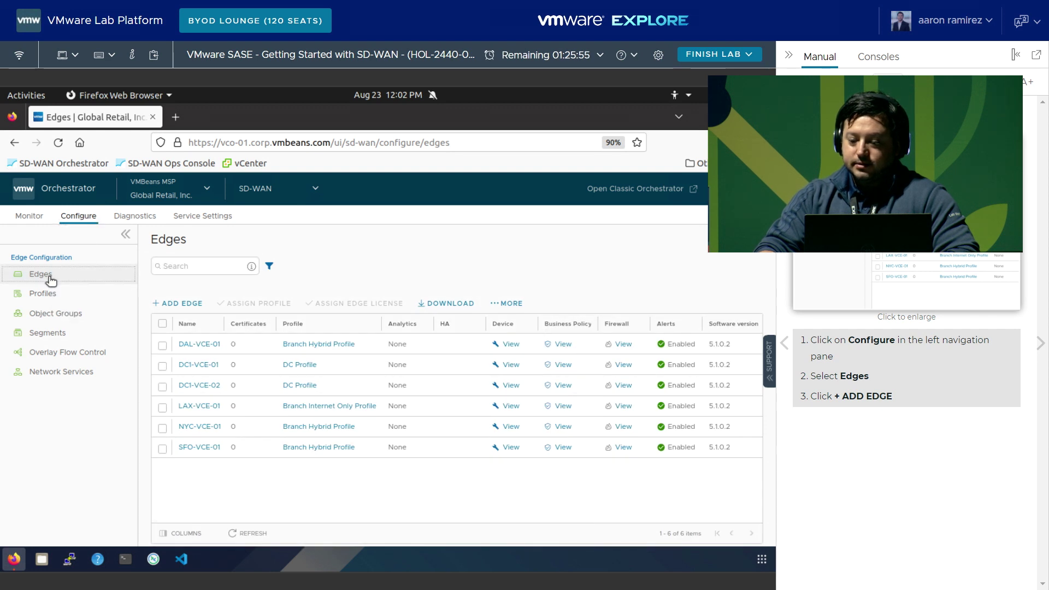
click(164, 305)
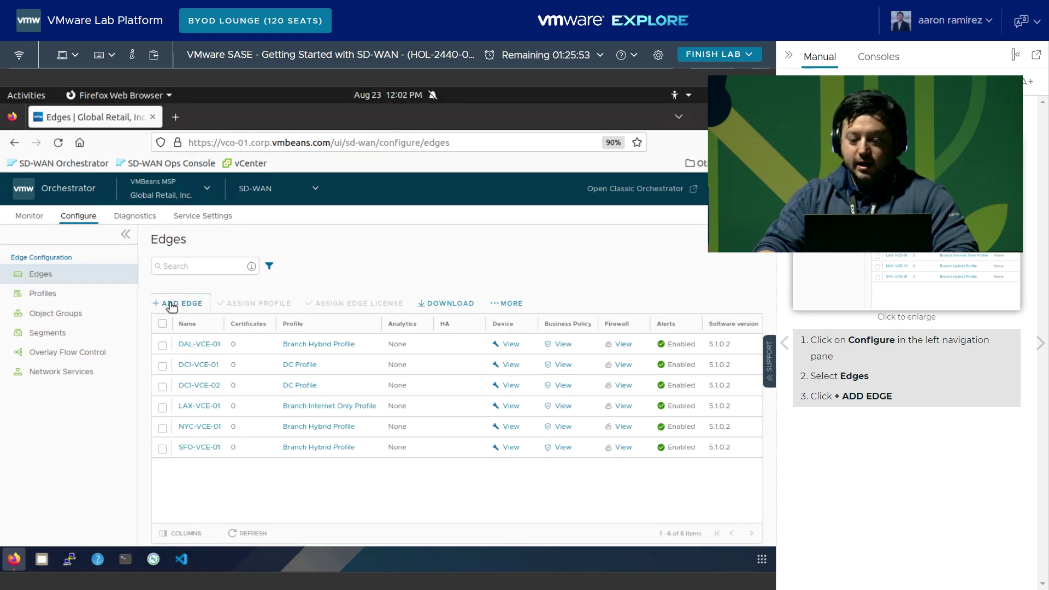
click(1042, 344)
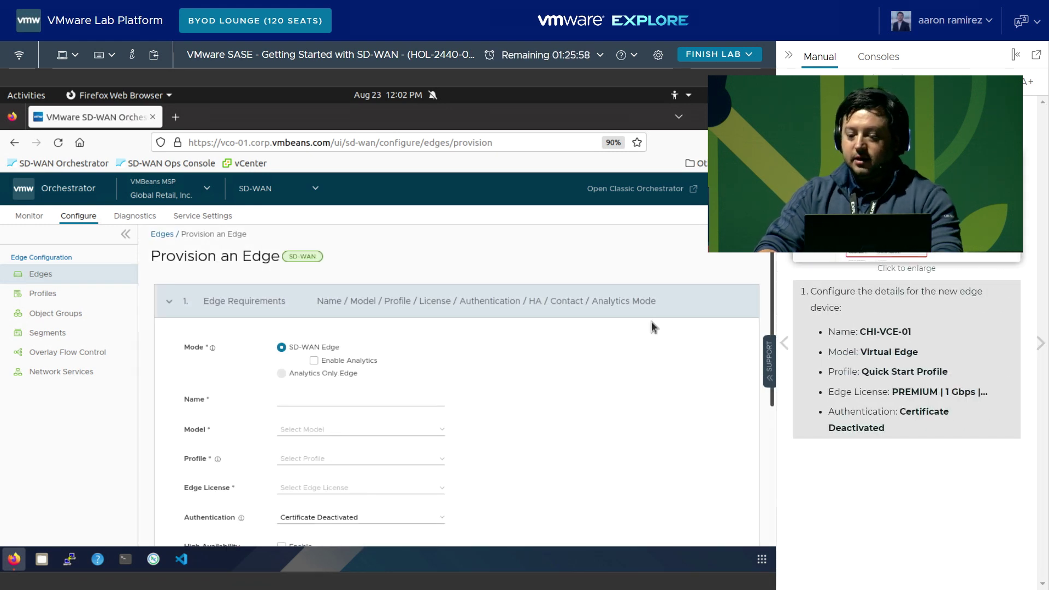
Step: Name the new edge CHI-VCE-01 and set its model to Virtual Edge
click(328, 394)
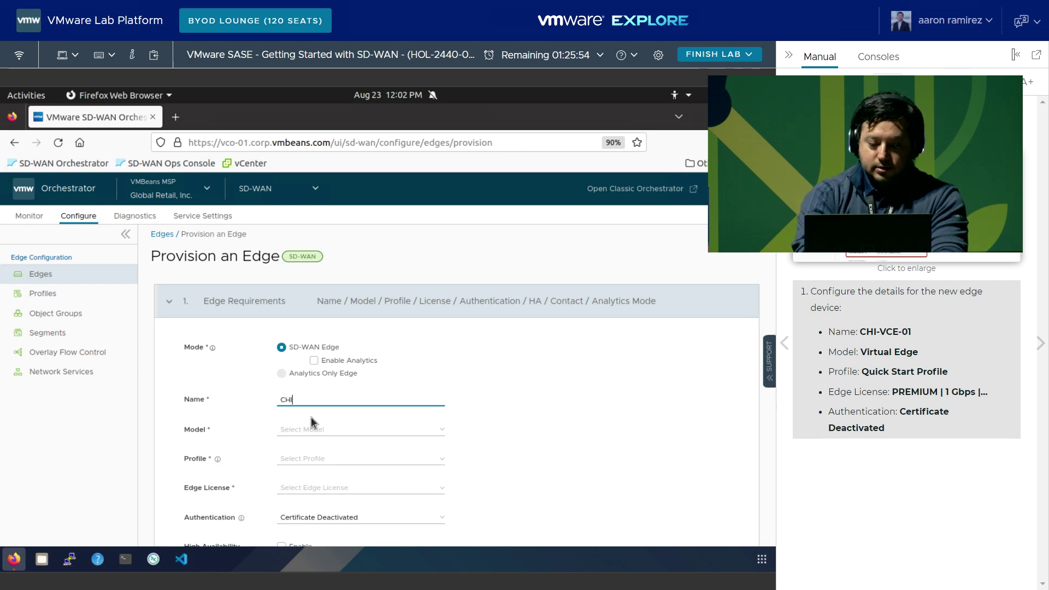
text(CHI-VCE)
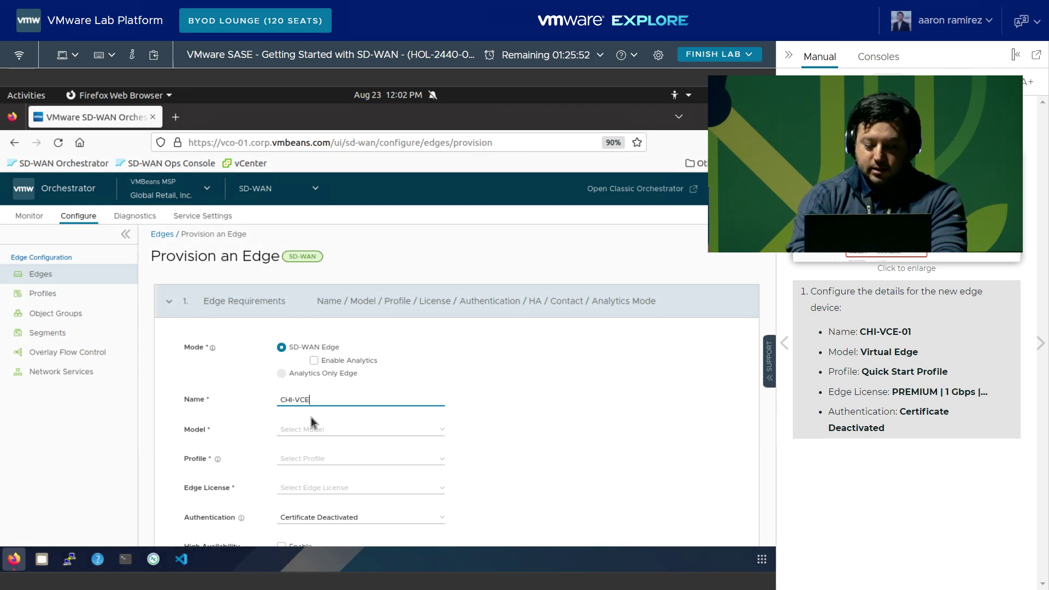
text(-01)
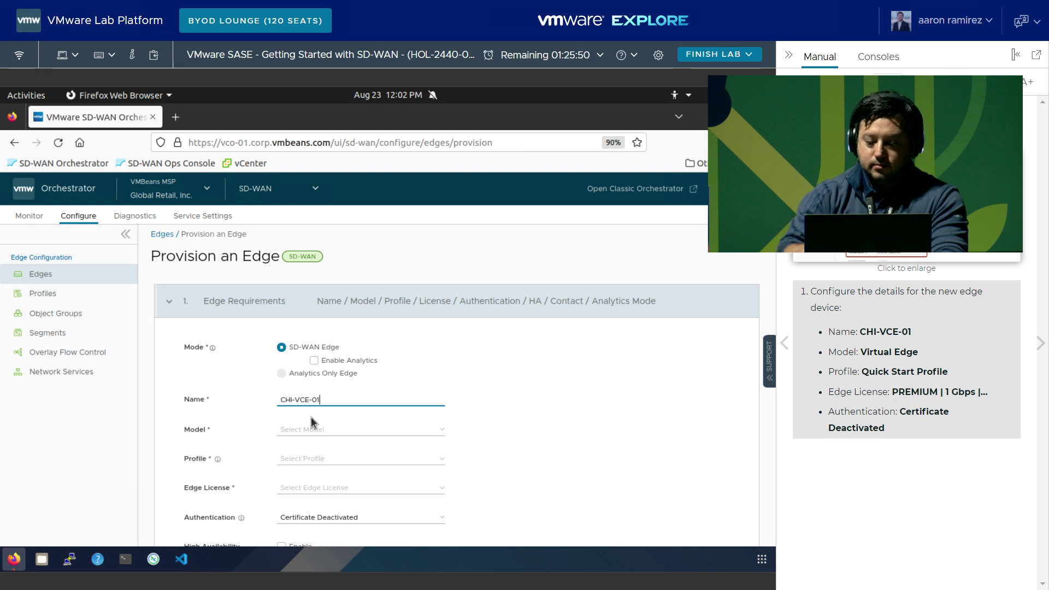
click(303, 435)
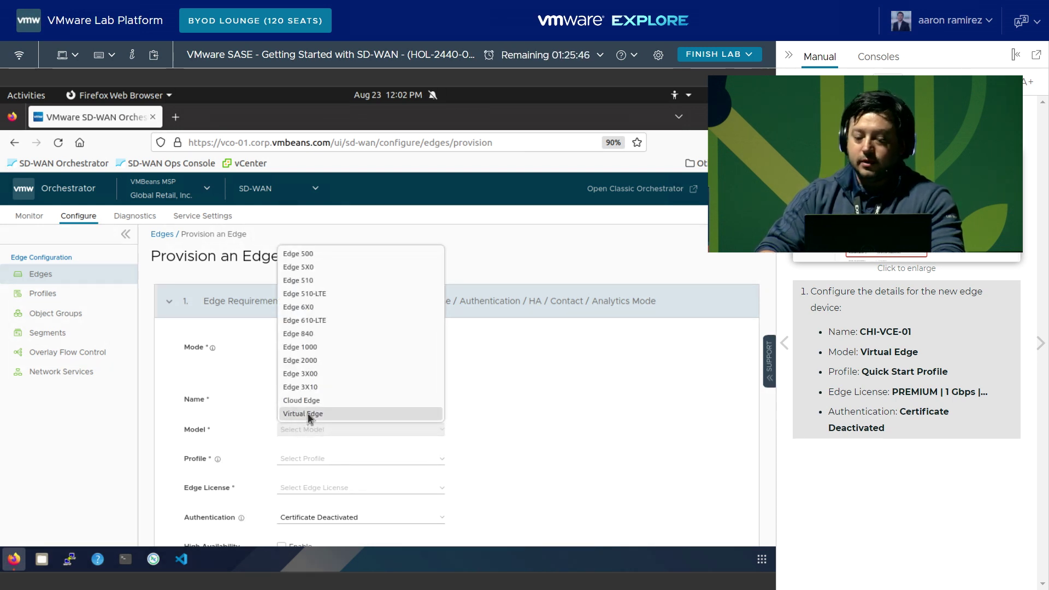
click(307, 414)
Step: Assign the Quick Start Profile and the PREMIUM | 1 Gbps | North America, Europe Middle East and Africa | 60 Months license to the edge
click(332, 461)
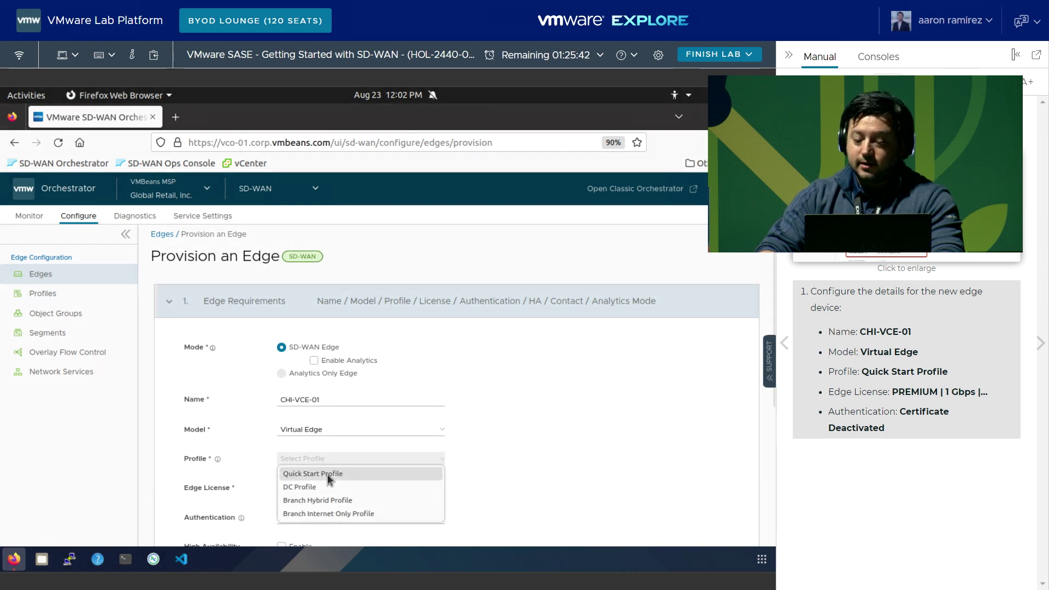
click(329, 479)
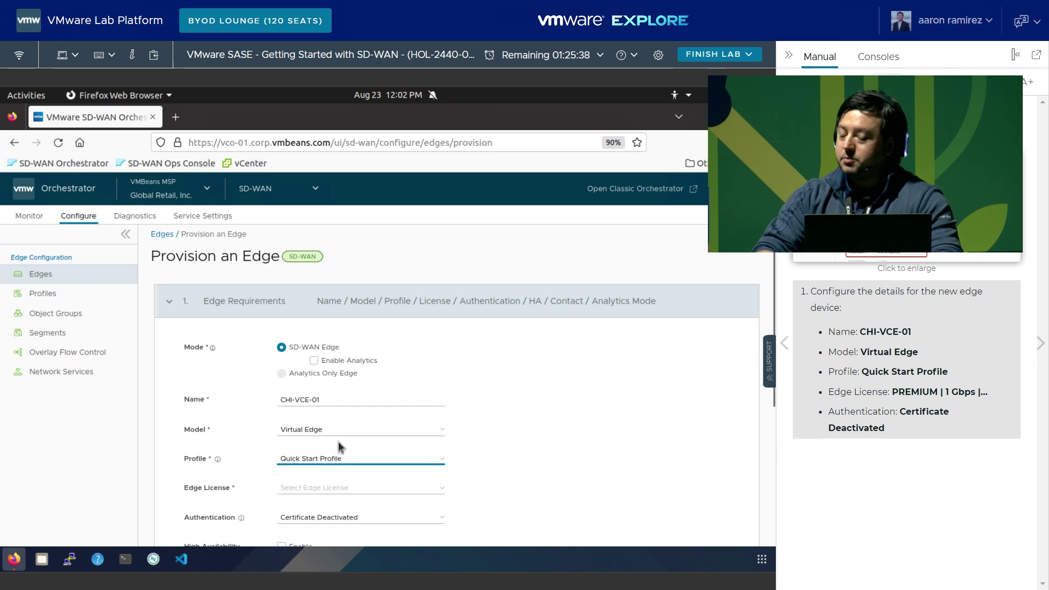
click(335, 491)
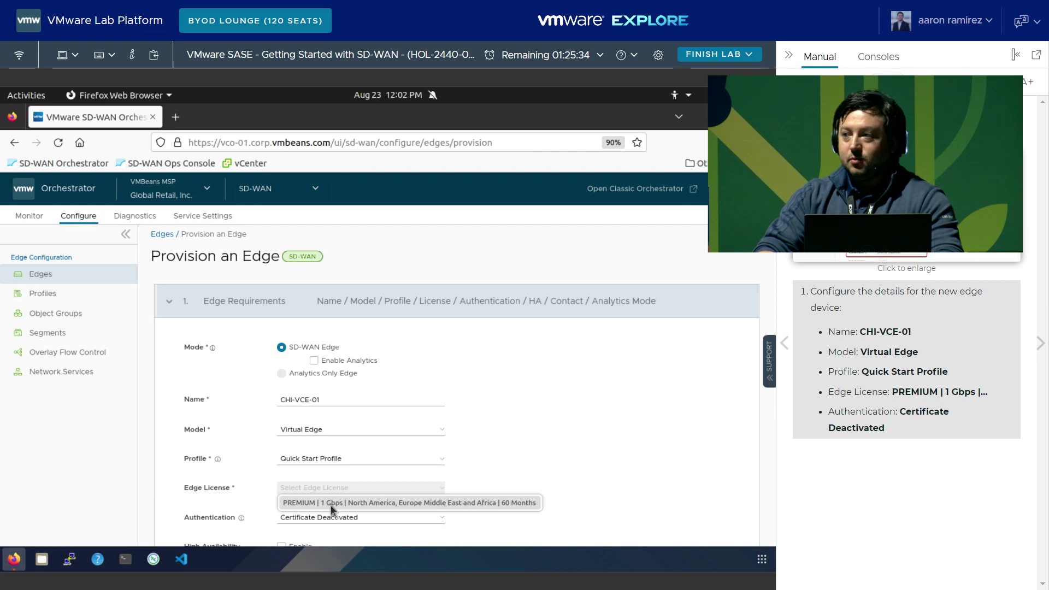
click(330, 503)
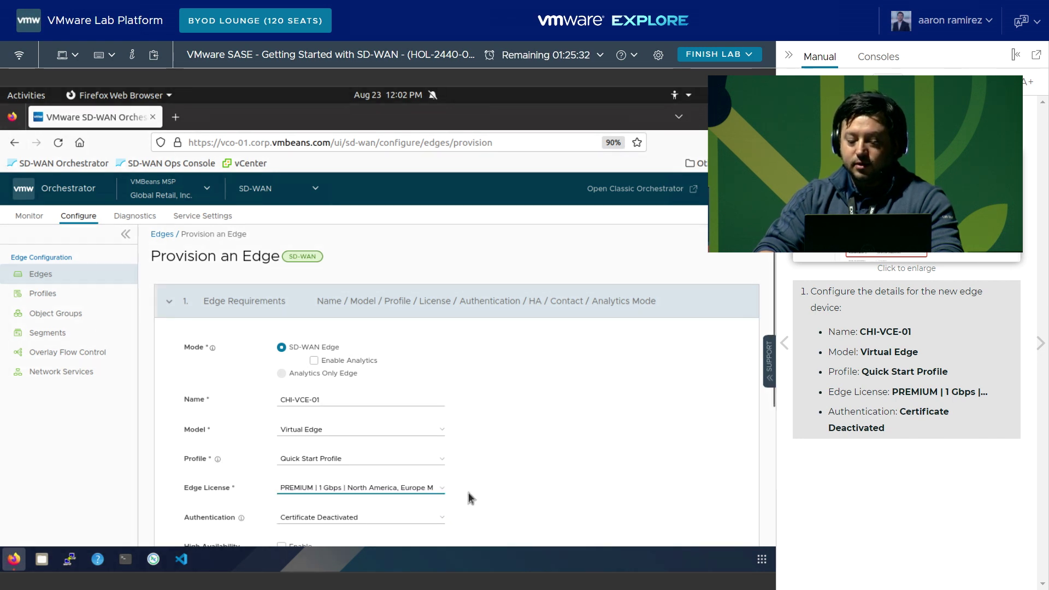
Step: Complete the edge requirements and add the edge, leaving serial number and description blank and location on Auto Detect
scroll(472, 497, down, 4)
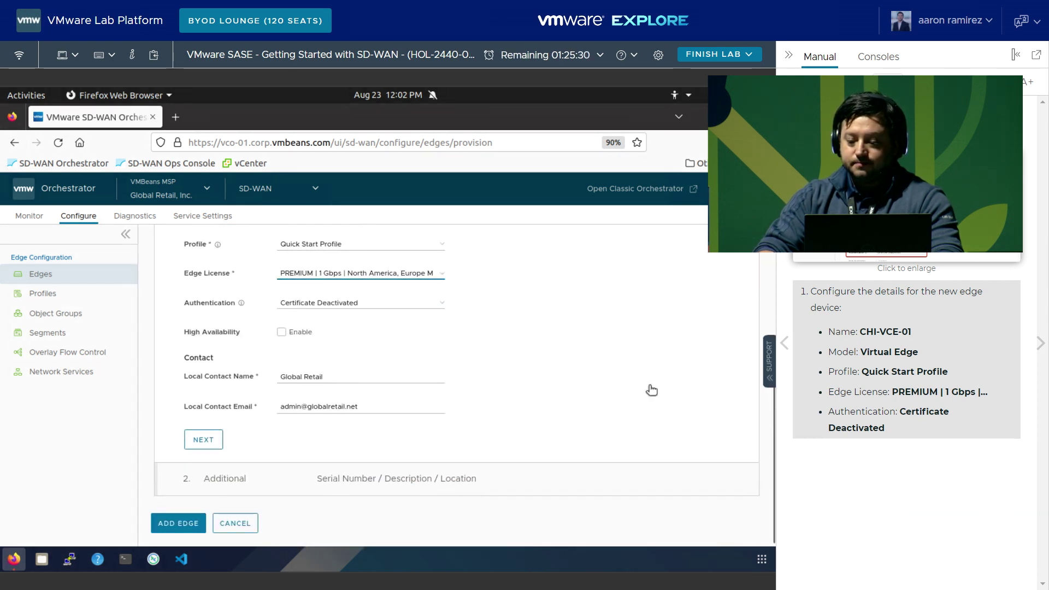
click(1041, 343)
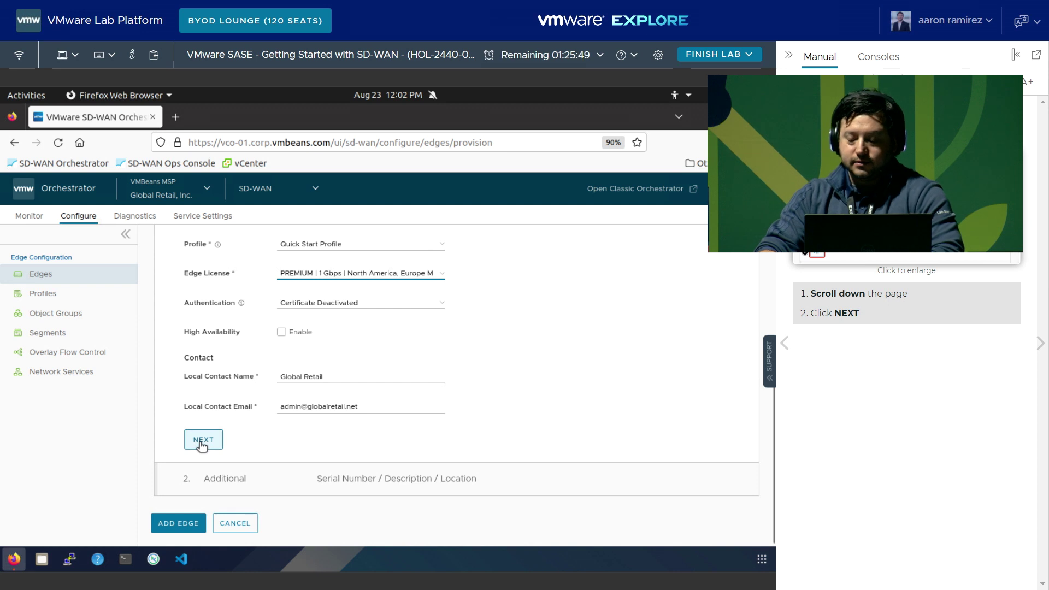
click(201, 444)
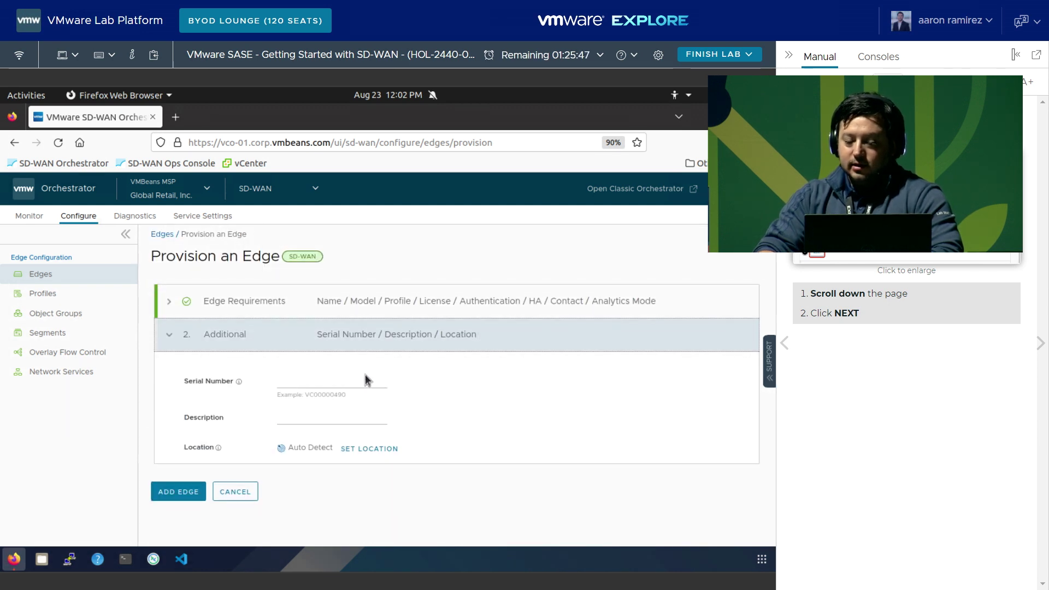
click(1039, 343)
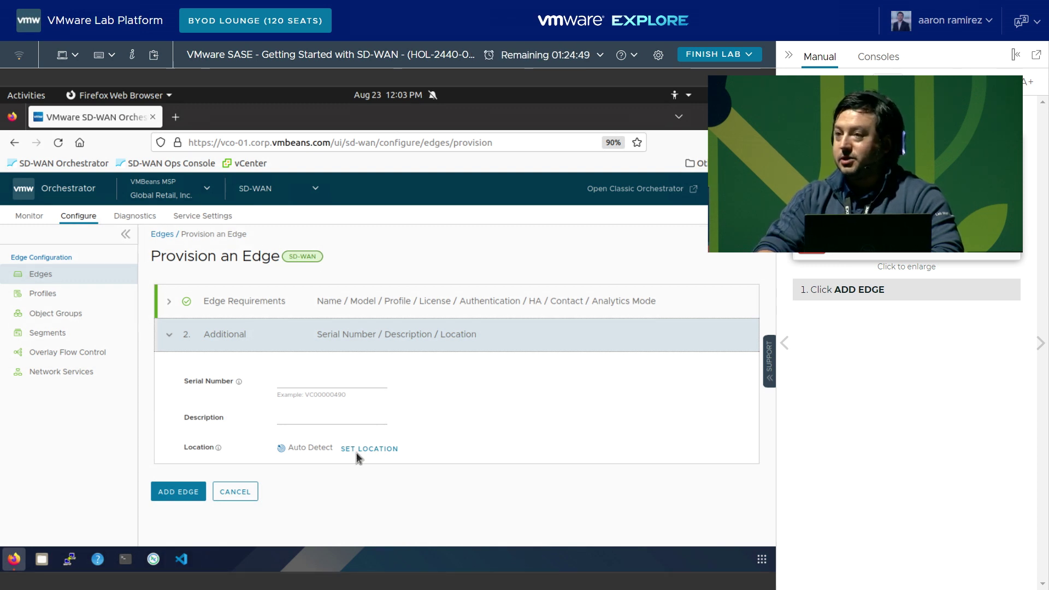
click(178, 493)
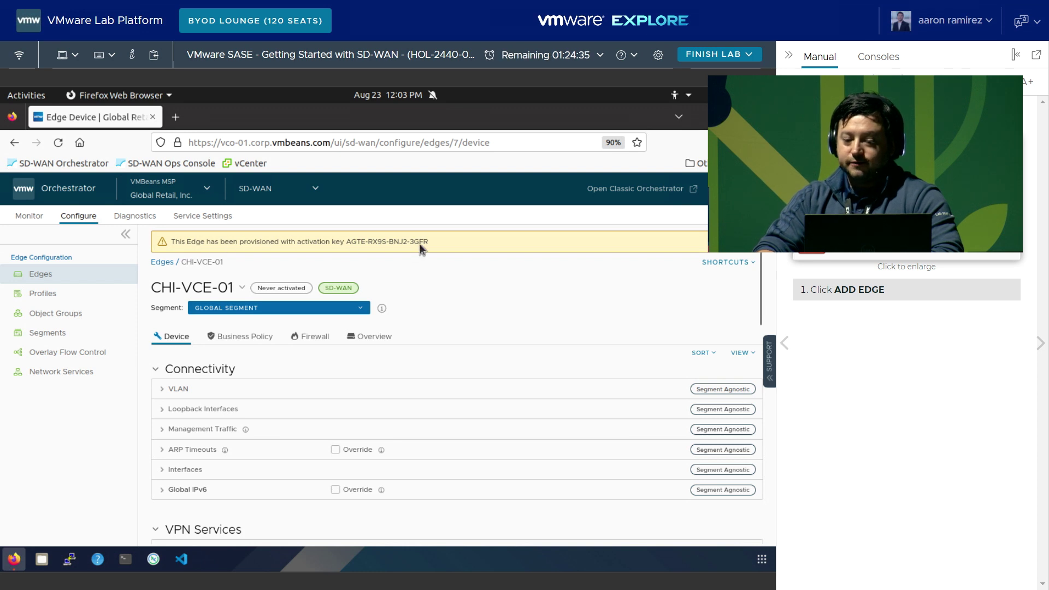
Step: Highlight the new edge's activation key, open the CHI-VCE-01 overview and bring up the activation link in its activation email
drag(428, 243, 348, 243)
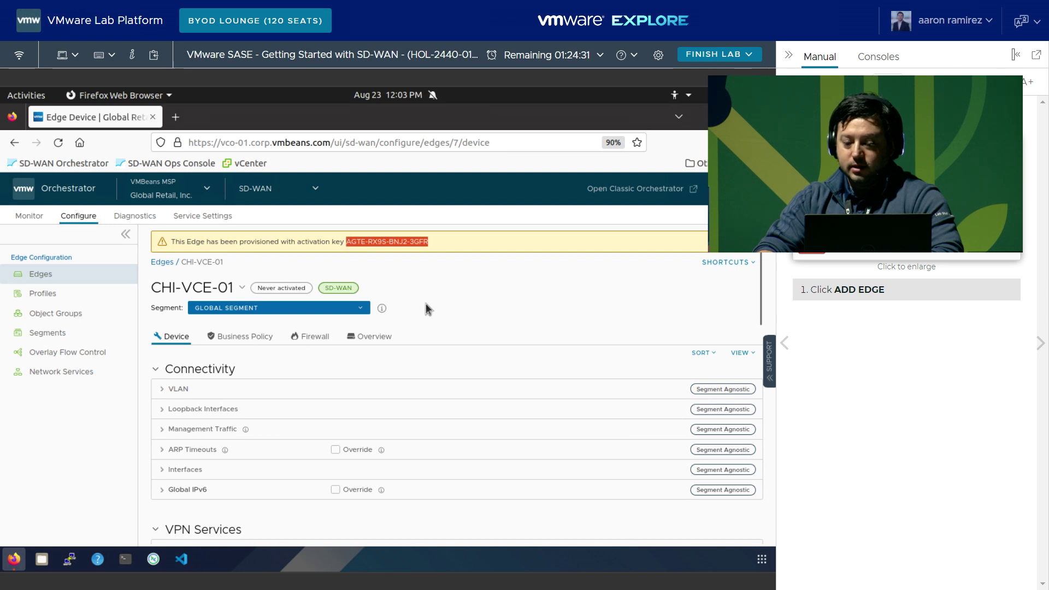
click(1040, 345)
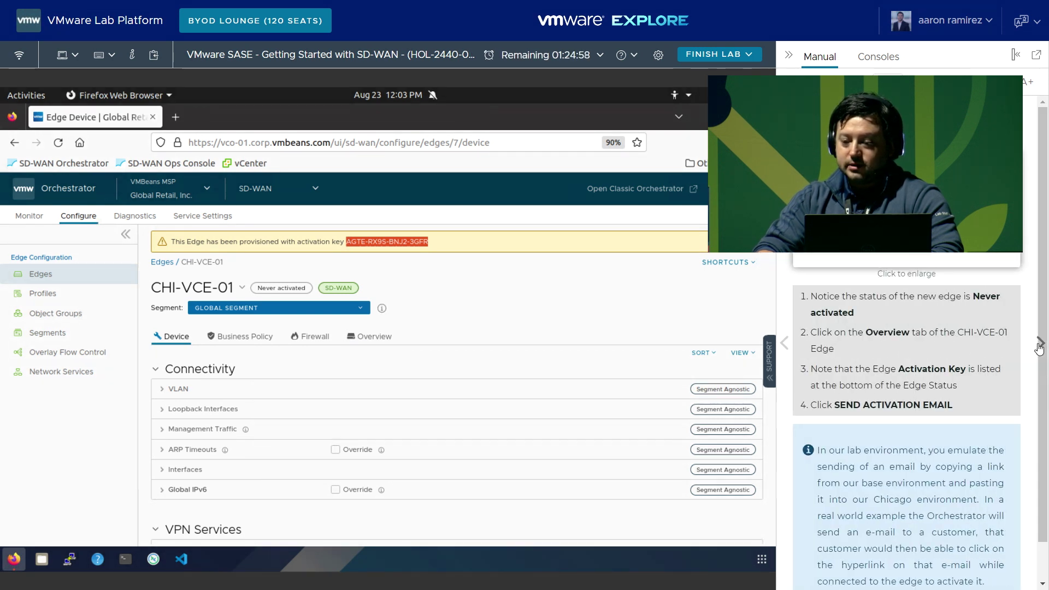
click(383, 337)
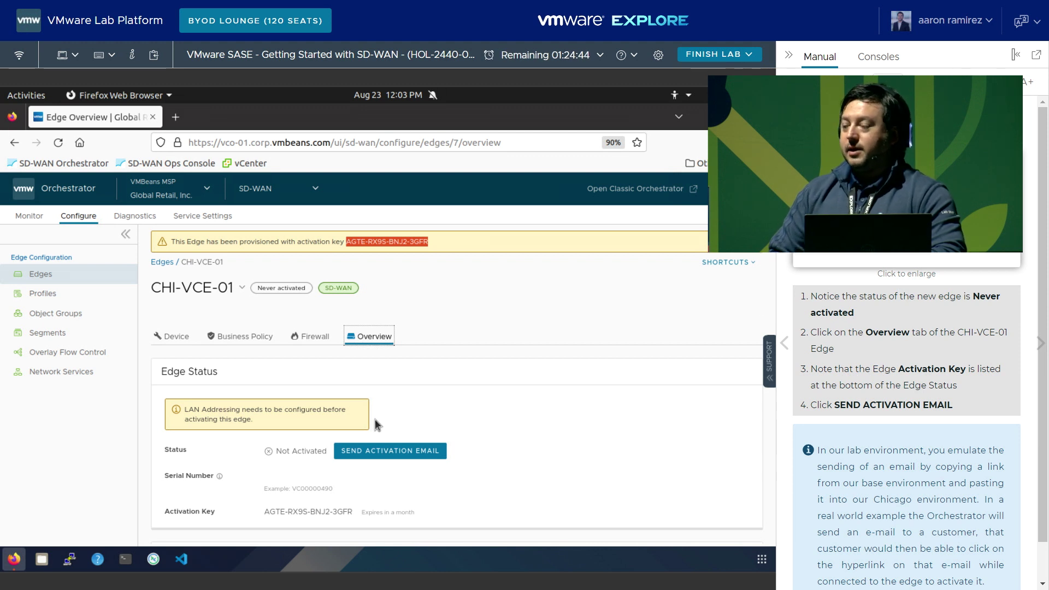
click(393, 453)
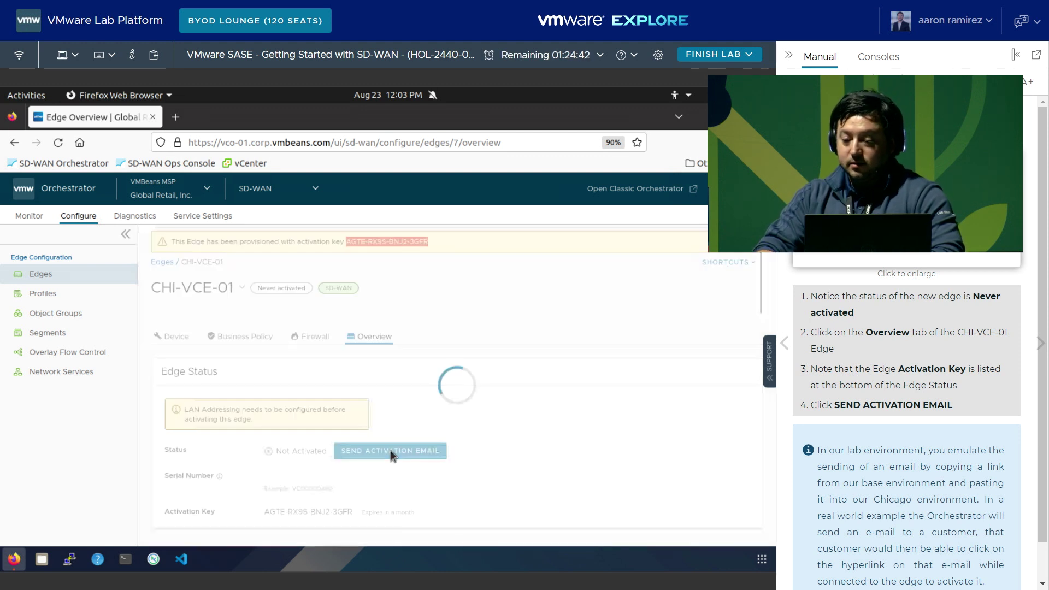
drag(605, 296, 608, 417)
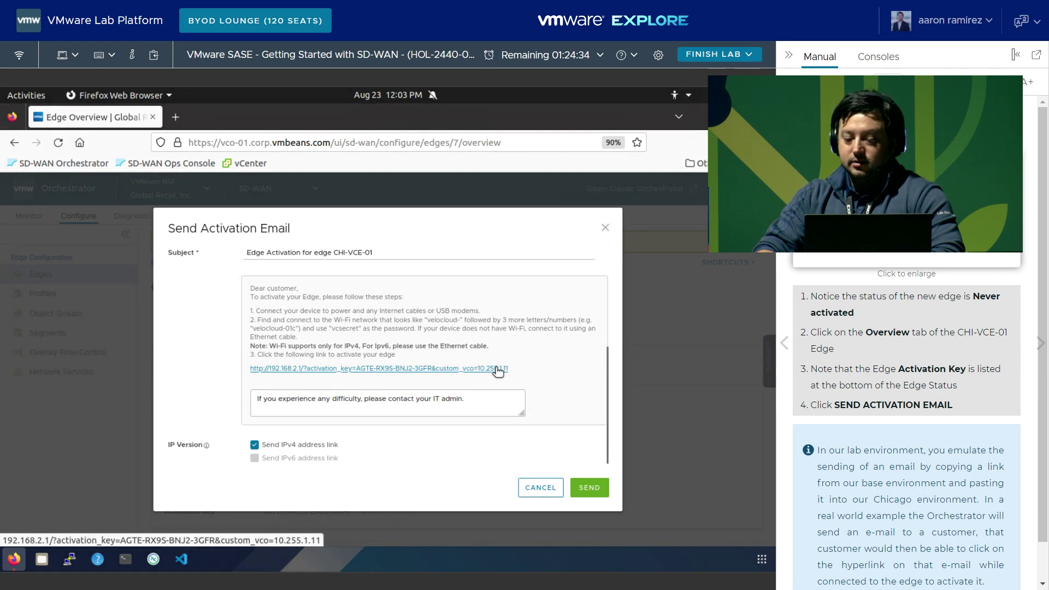
Step: Copy the edge activation link from the email body, following the manual, and cancel the email without sending it
click(1042, 349)
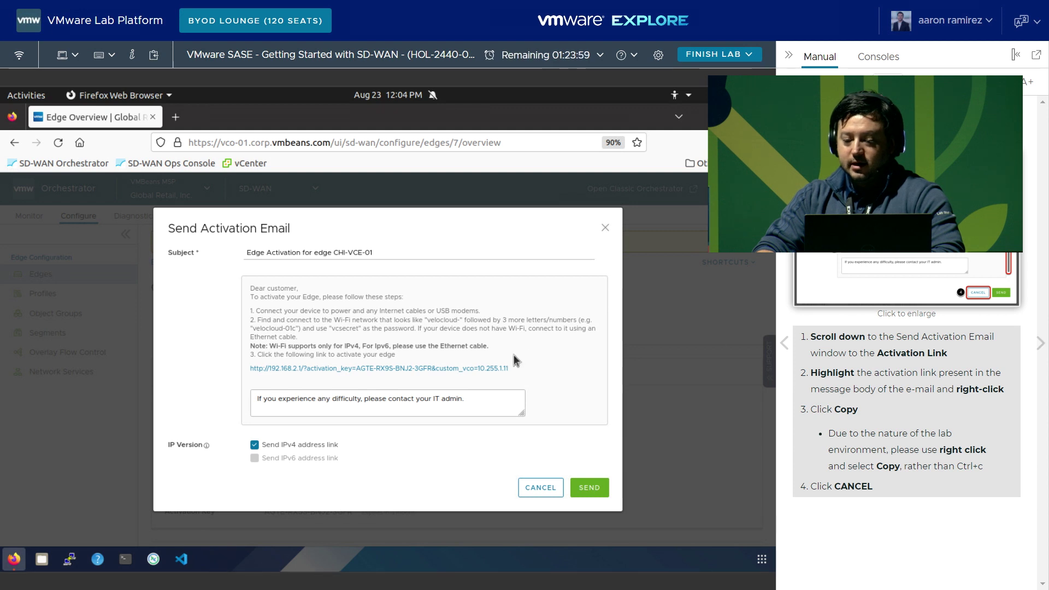
right_click(407, 370)
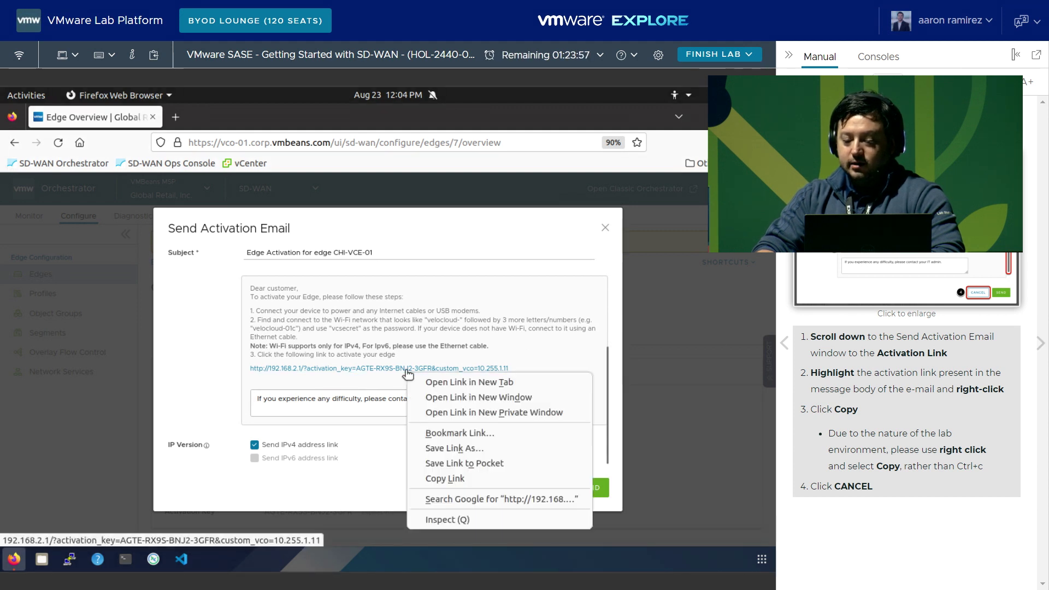
click(445, 479)
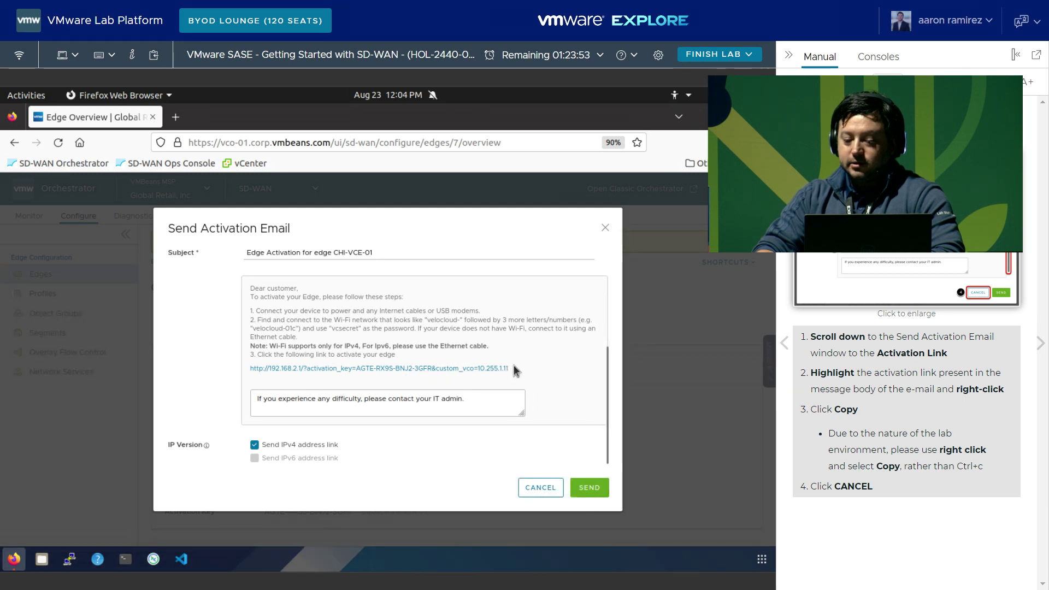
drag(511, 369, 240, 372)
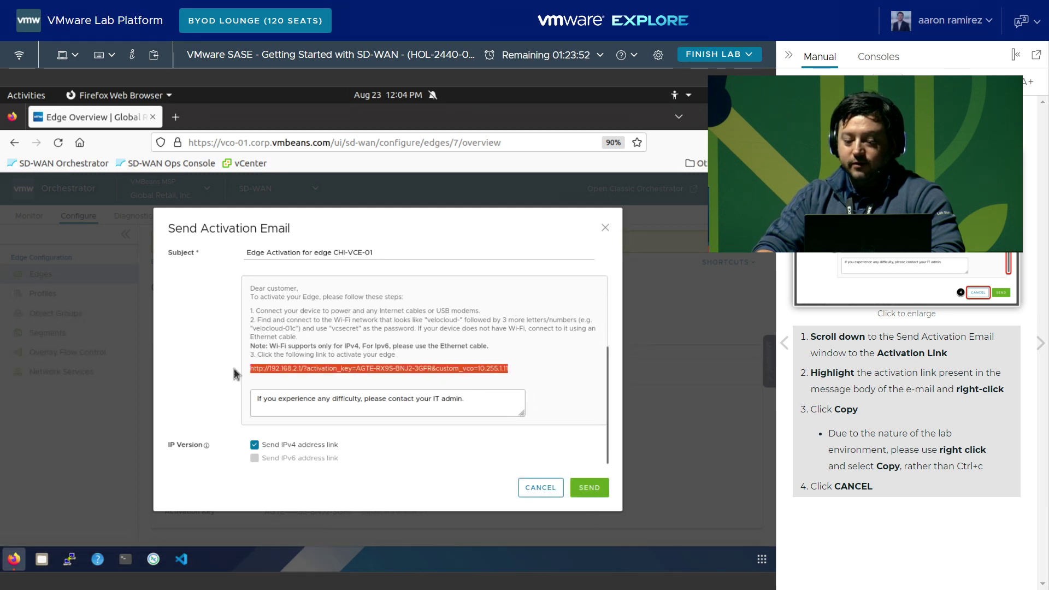
right_click(445, 371)
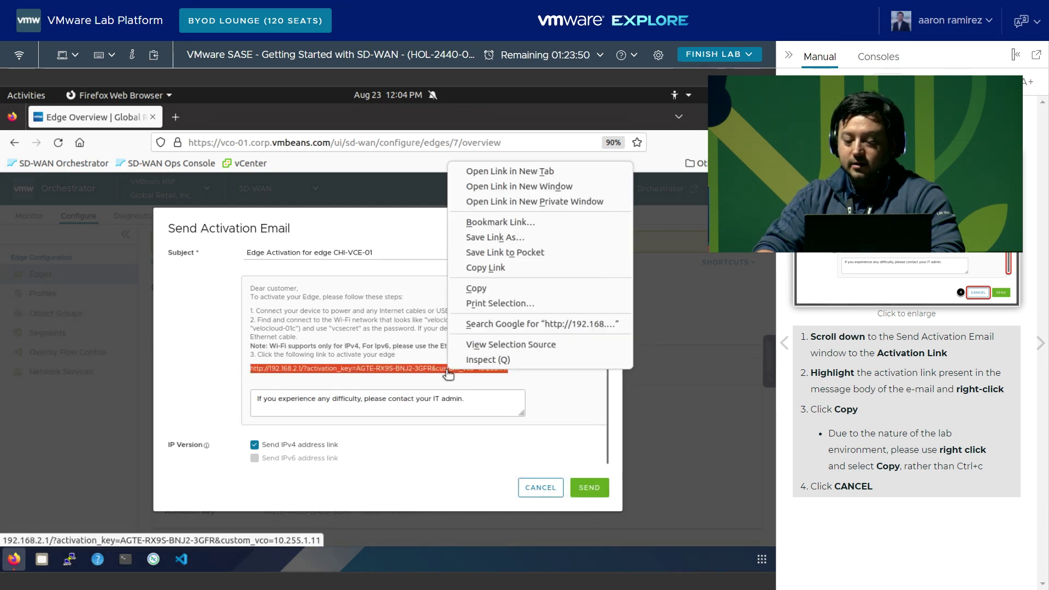
click(483, 268)
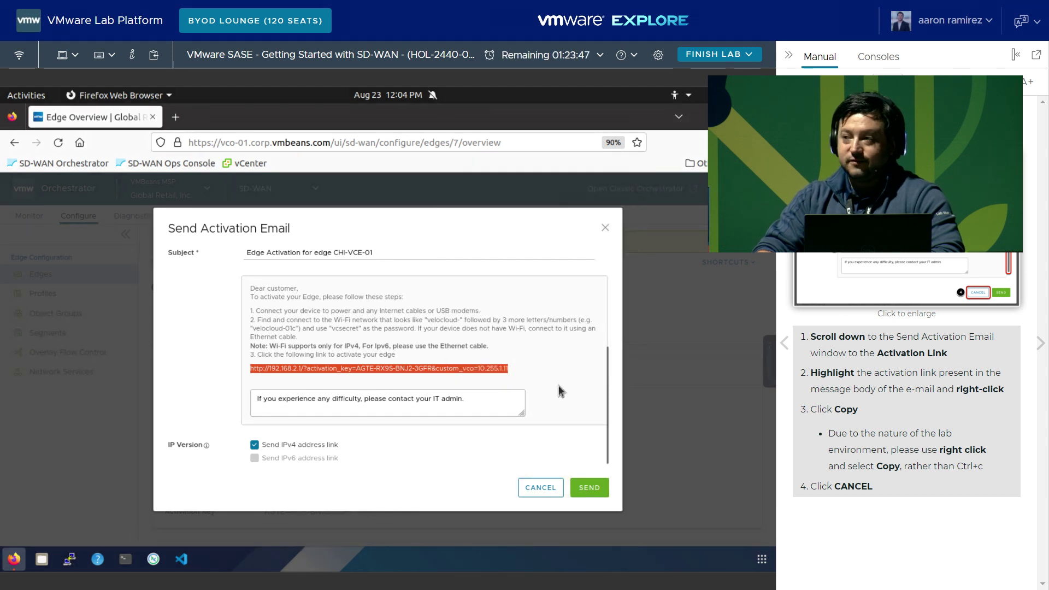
click(540, 488)
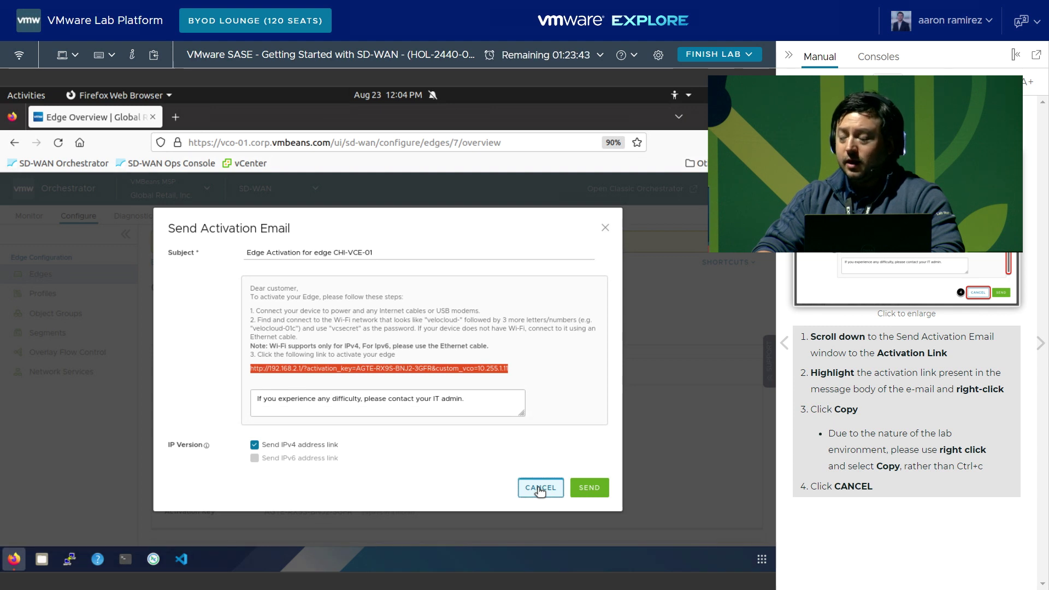
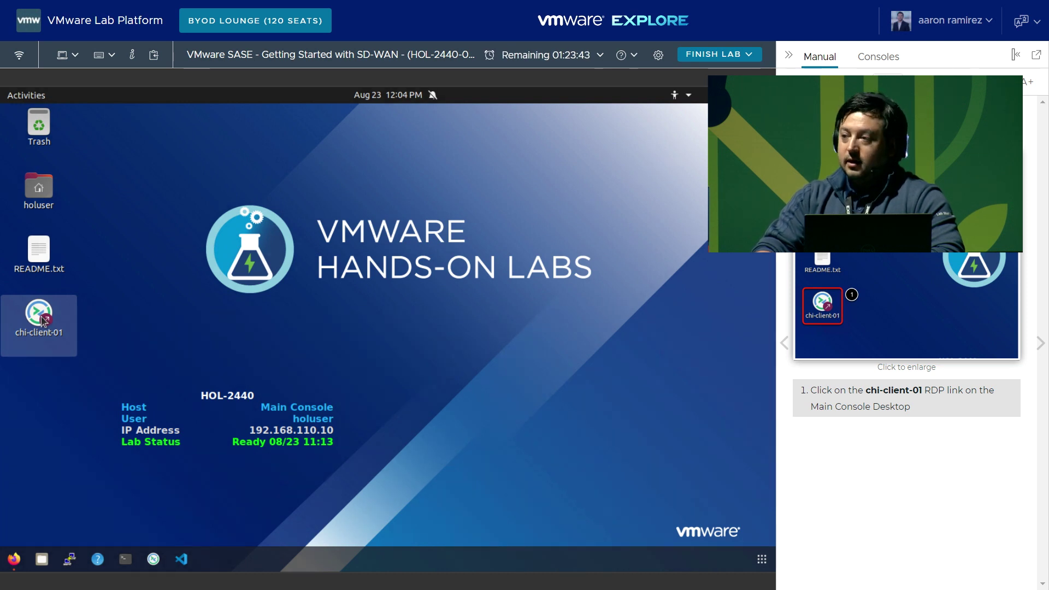
Step: Connect to the chi-client-01 remote desktop, advance the manual to the browser instructions and open Chrome on the client
double_click(43, 321)
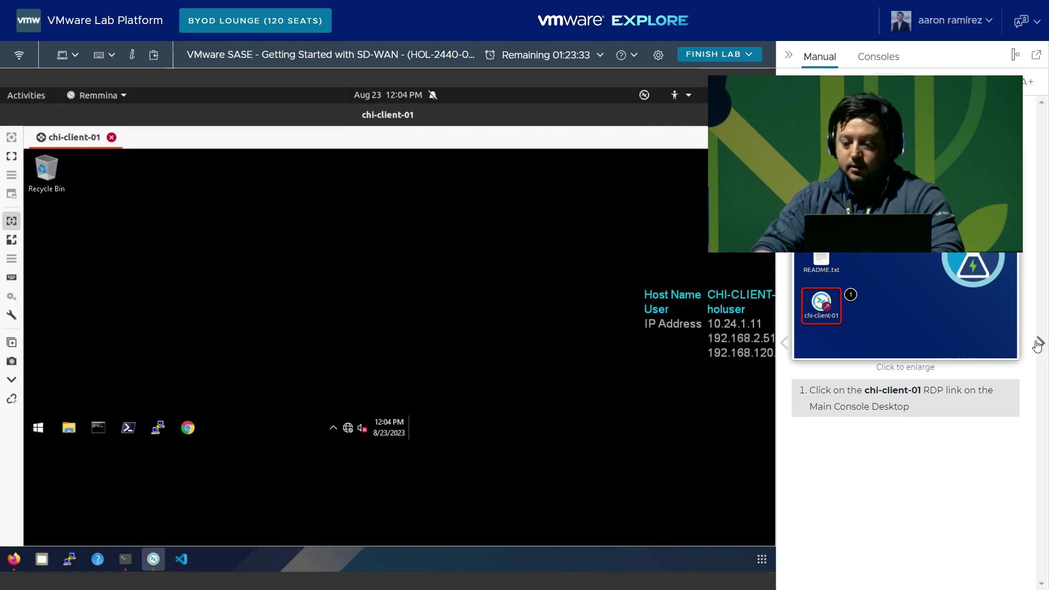
click(1038, 343)
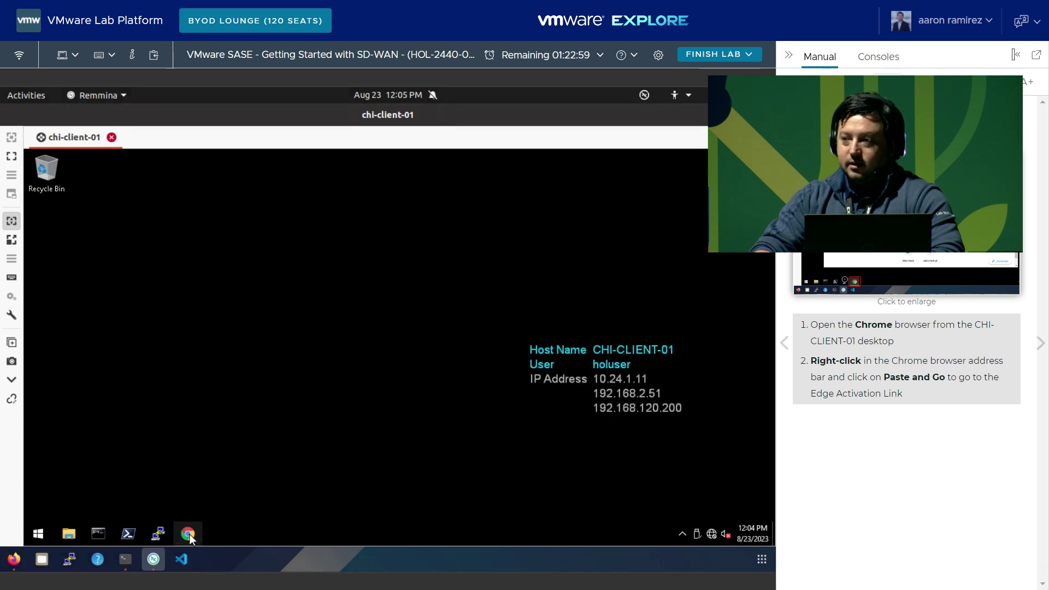
click(38, 533)
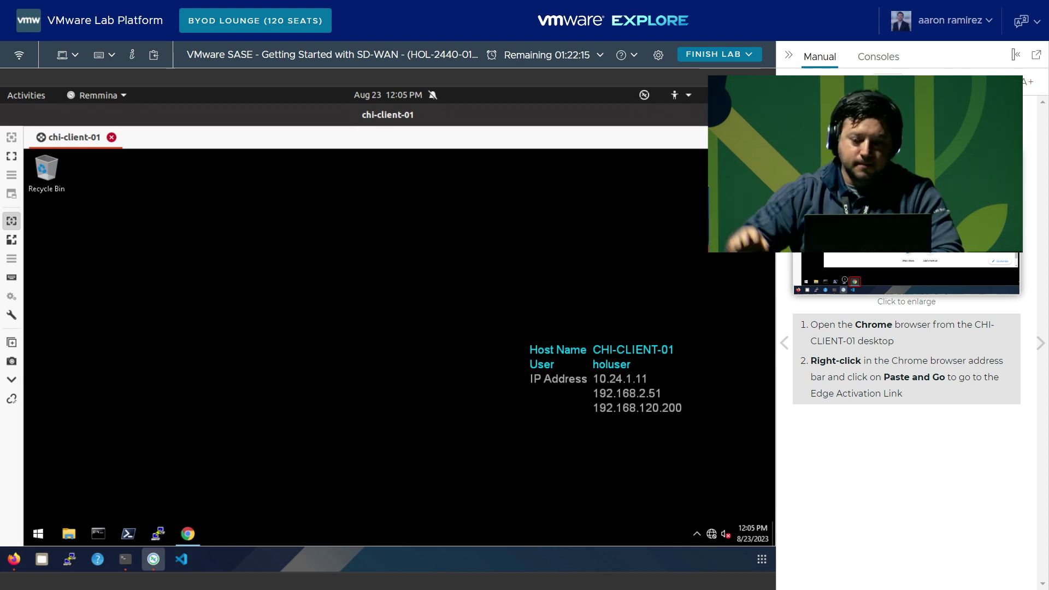
click(188, 534)
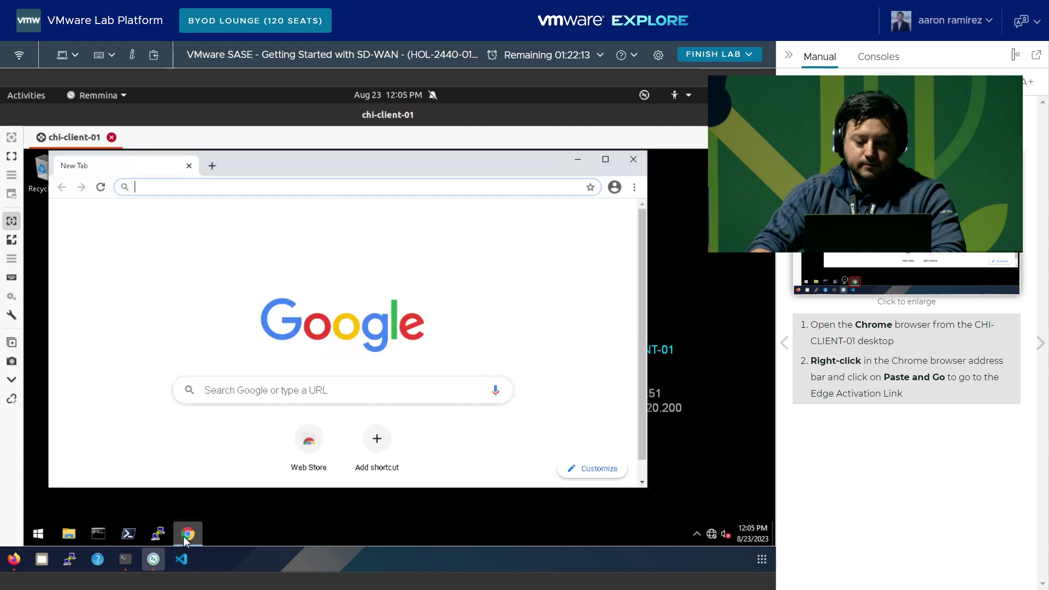
Step: Reposition the Chrome window and load the copied edge activation link, which carries the activation key, from the clipboard
drag(277, 169, 366, 184)
right_click(343, 187)
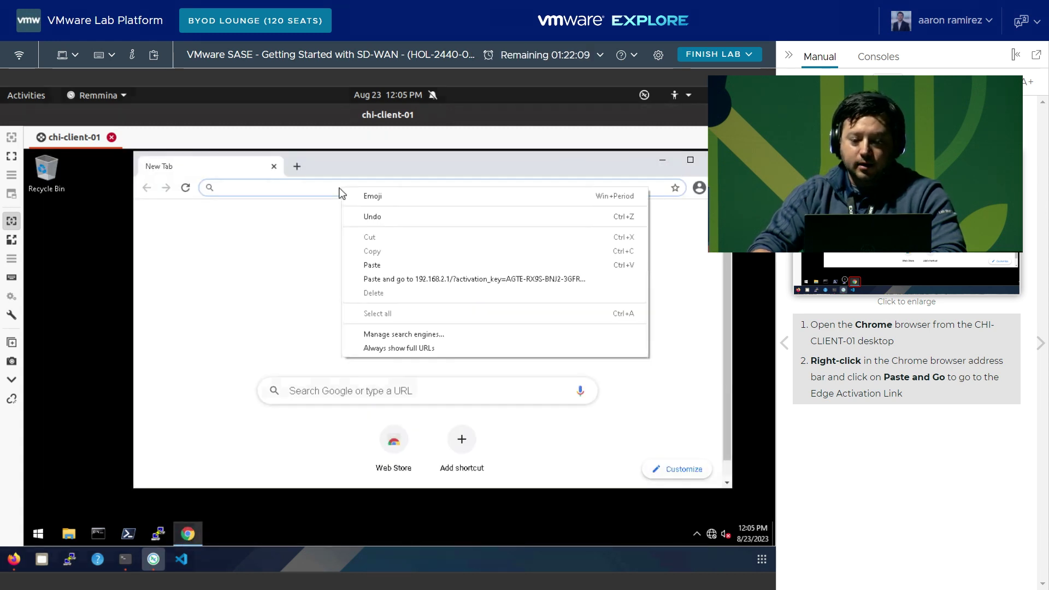
click(377, 280)
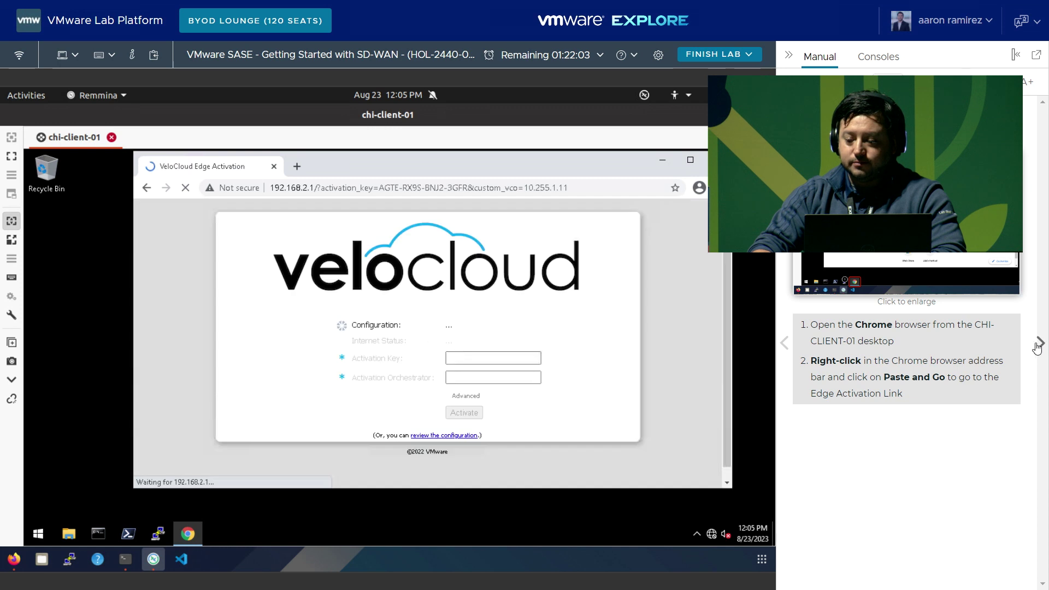
Step: Advance the manual, set the edge activation page's advanced options to ignore certificate errors, and activate the edge
click(1037, 346)
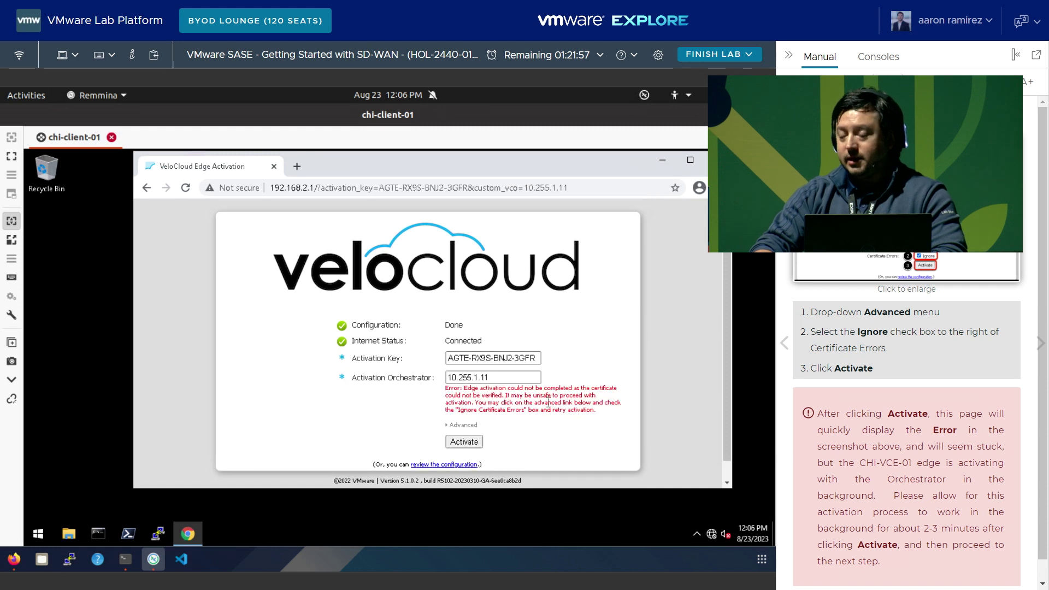
click(457, 426)
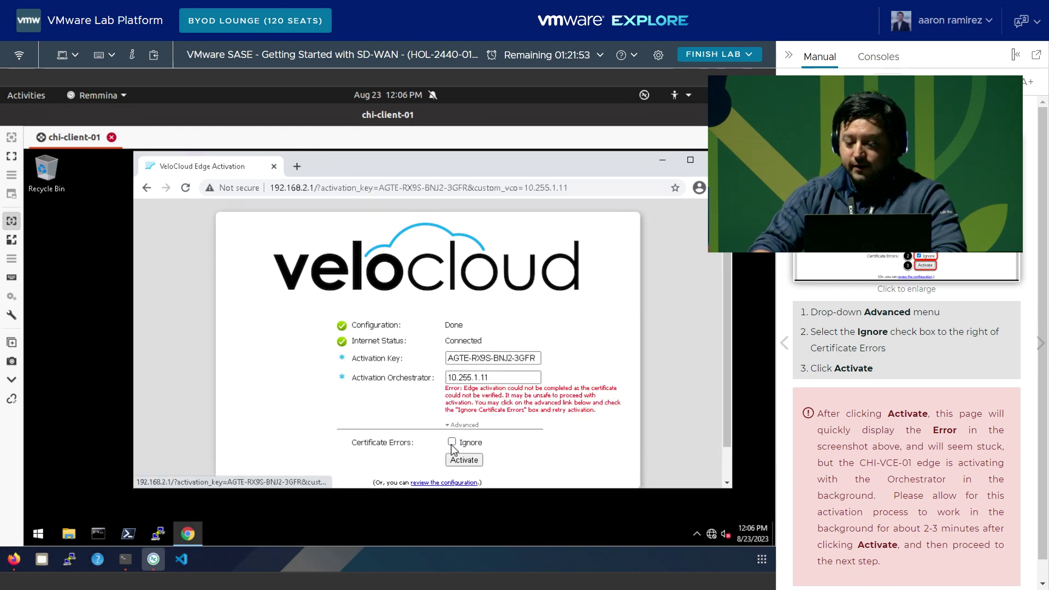
click(452, 444)
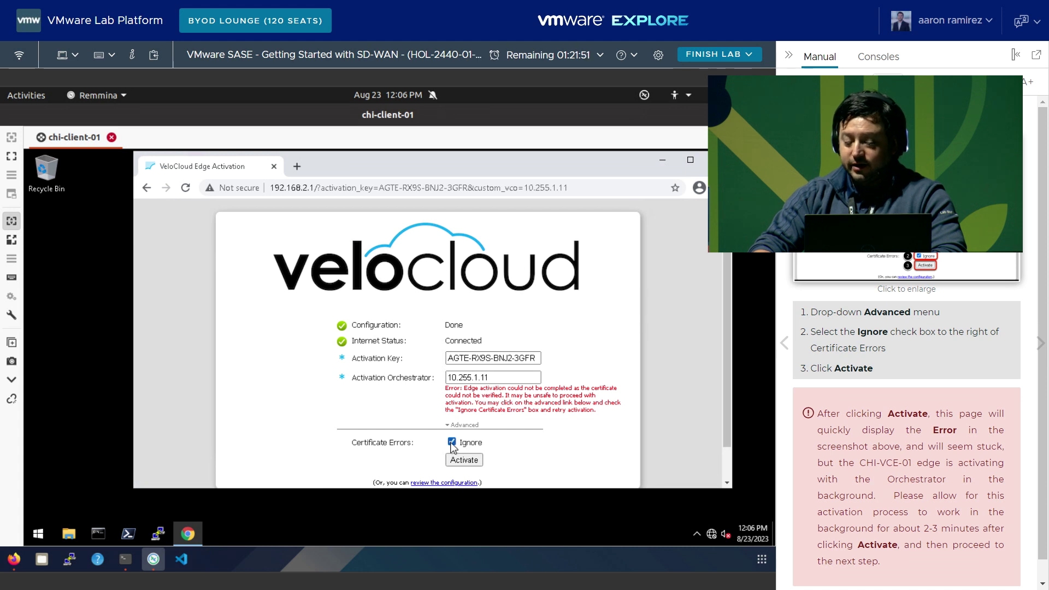
click(474, 462)
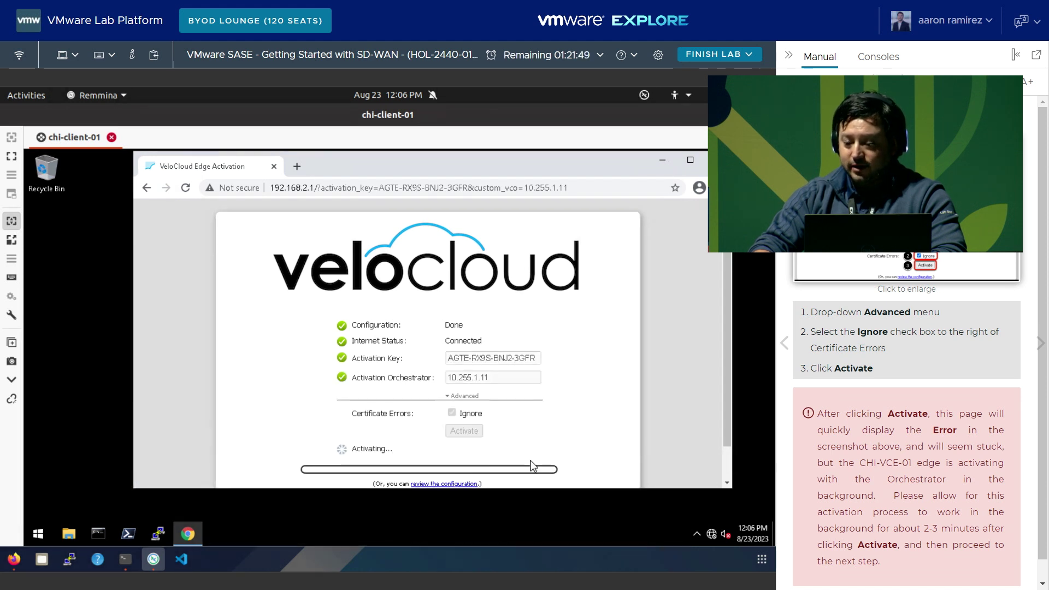
Step: Check the manual's enlarged screenshot of the activation result, then dismiss the activation message on the client
click(1038, 343)
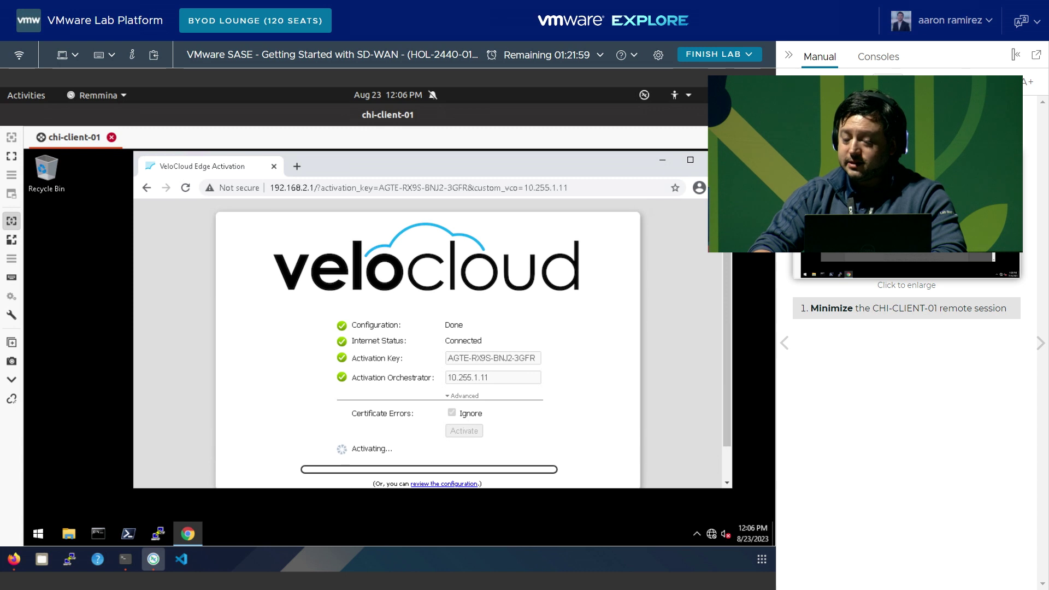
click(907, 265)
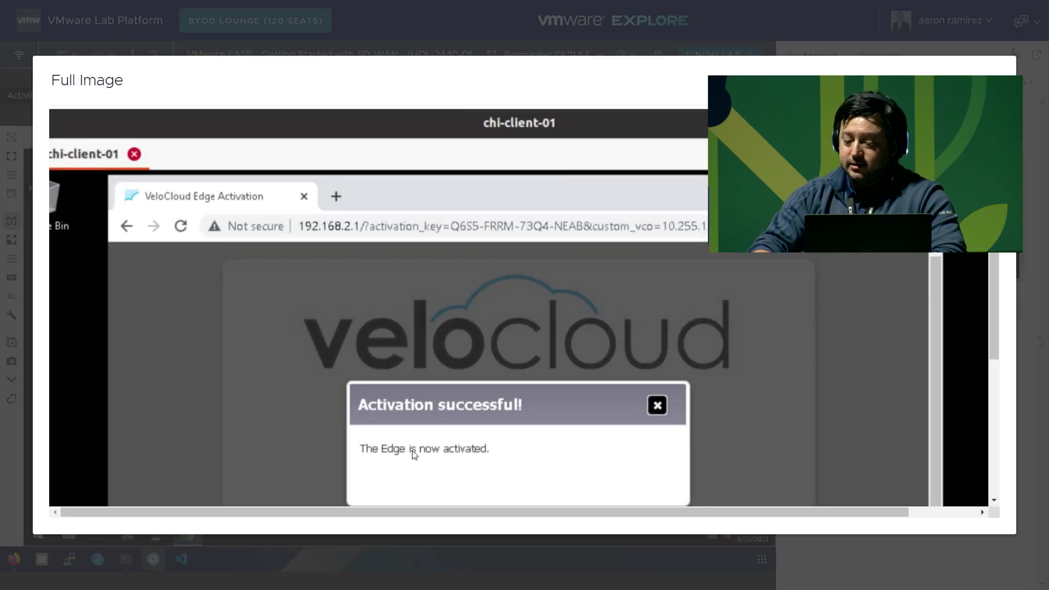
click(525, 46)
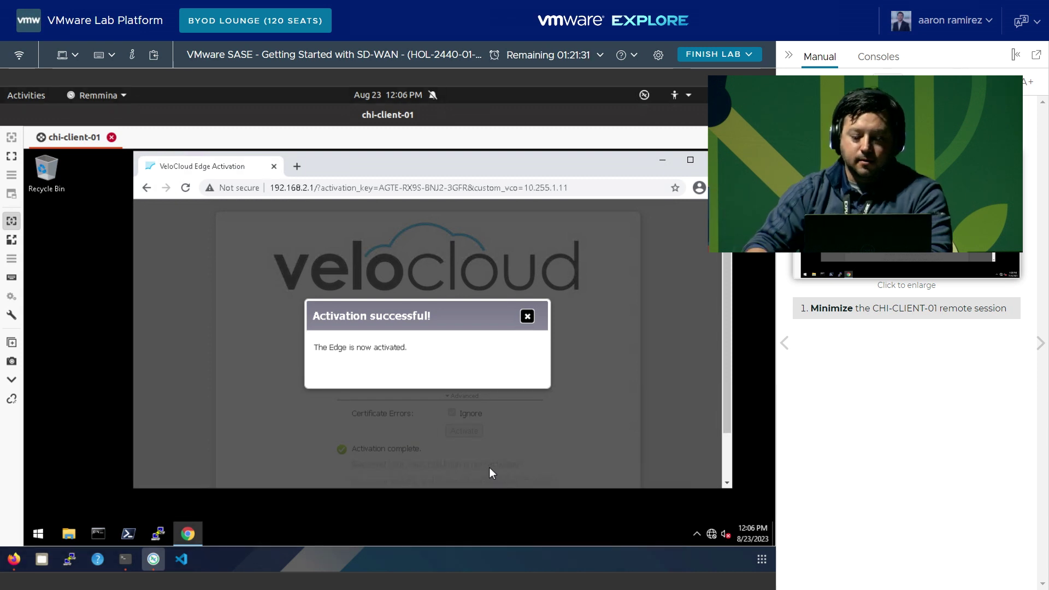
click(527, 316)
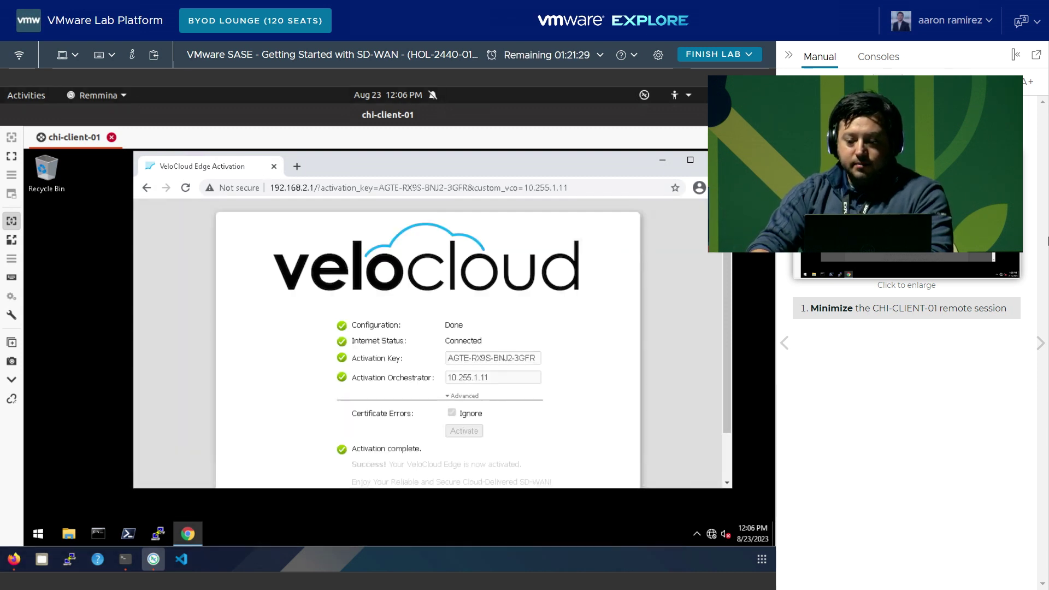
Step: Advance the manual to the edge status check, close Chrome on chi-client-01 and minimize the remote session
click(1040, 349)
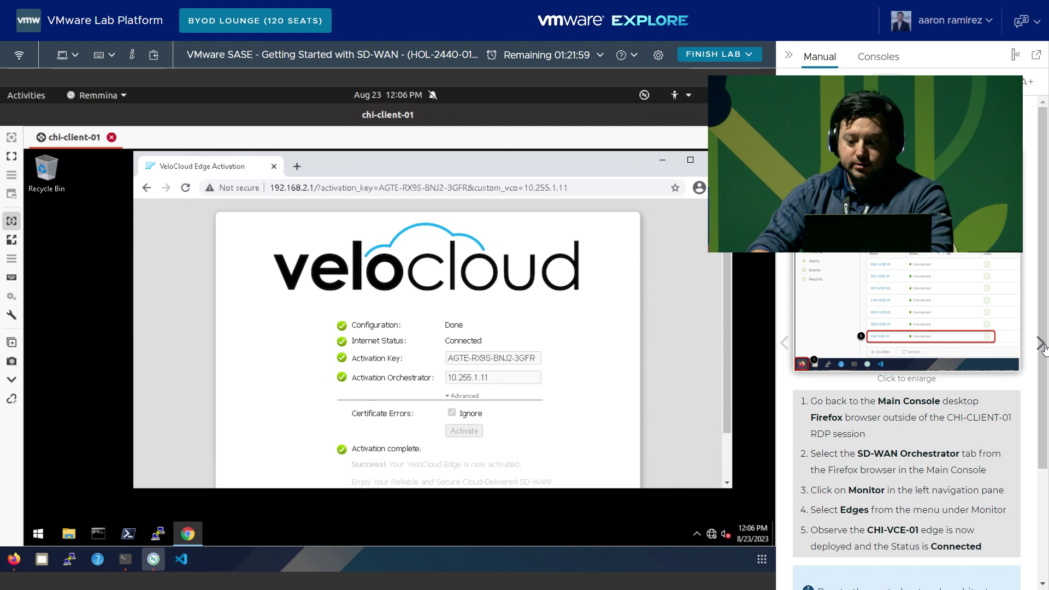
click(274, 166)
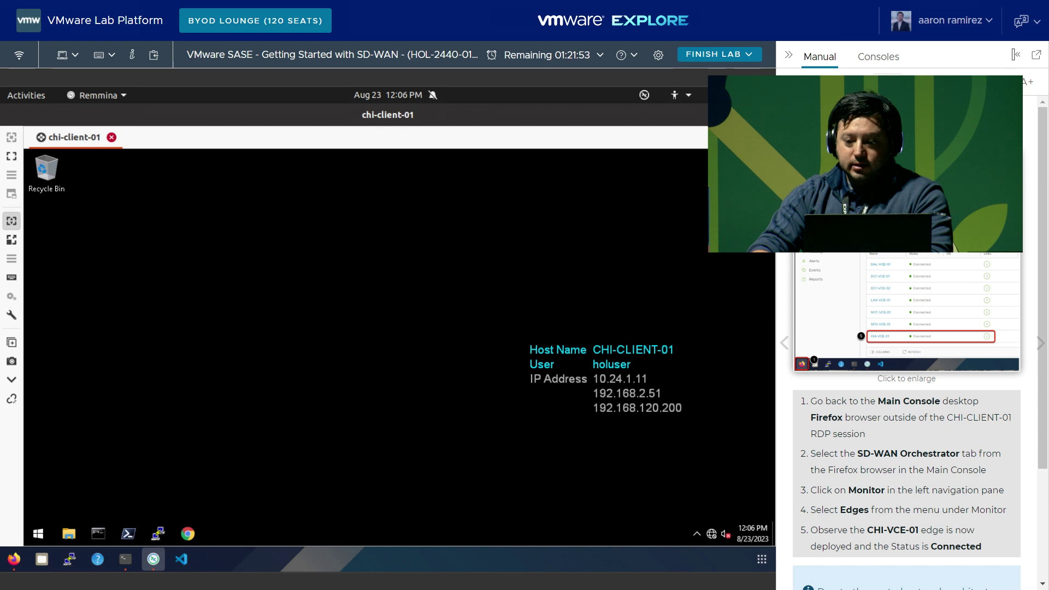
click(12, 379)
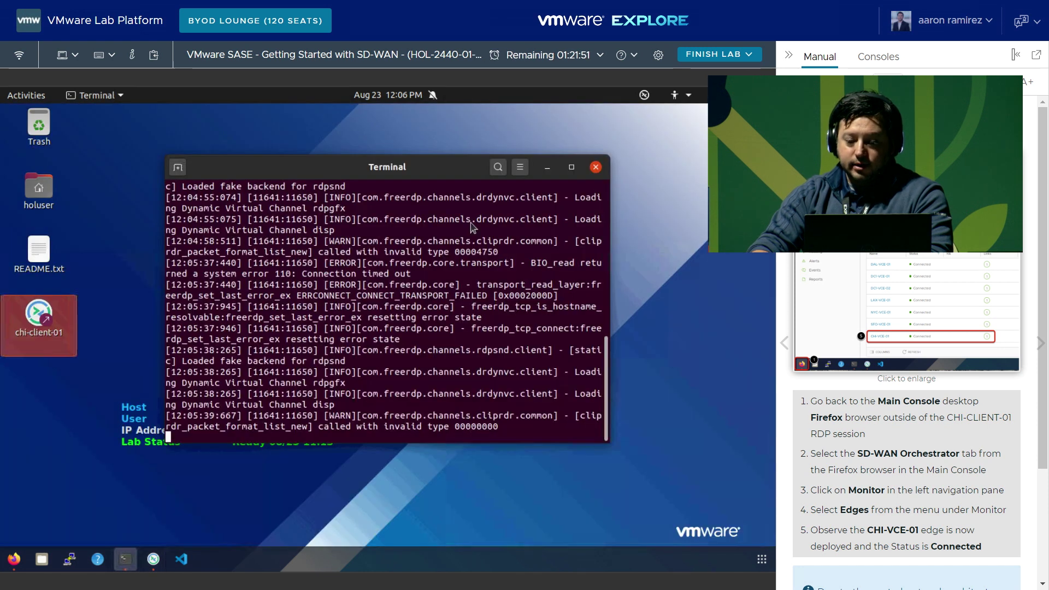
Step: Switch to Firefox on the Main Console and open the Orchestrator's edge monitoring list
click(13, 564)
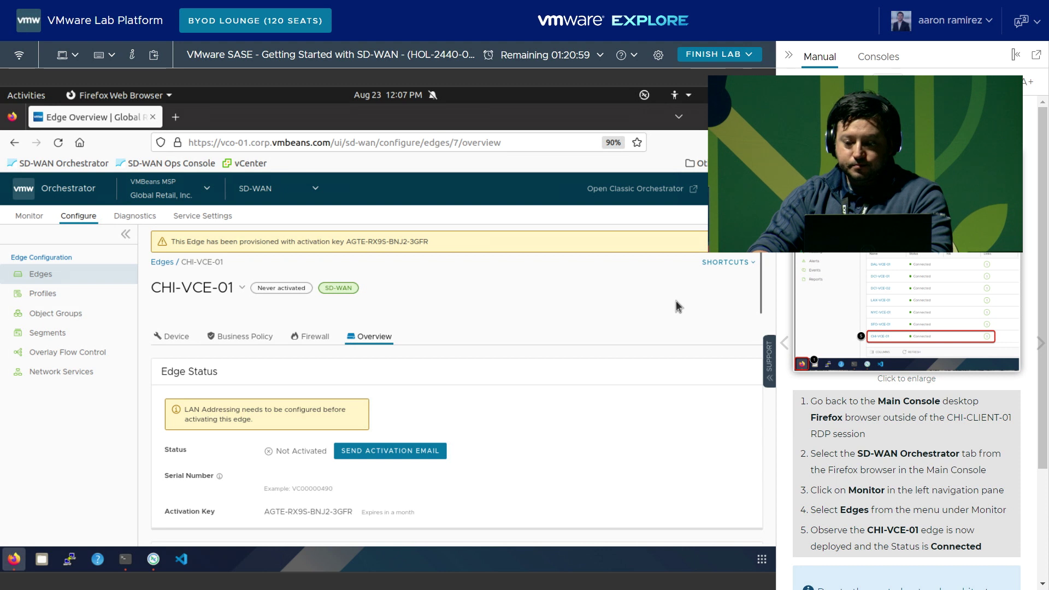
click(21, 219)
click(36, 284)
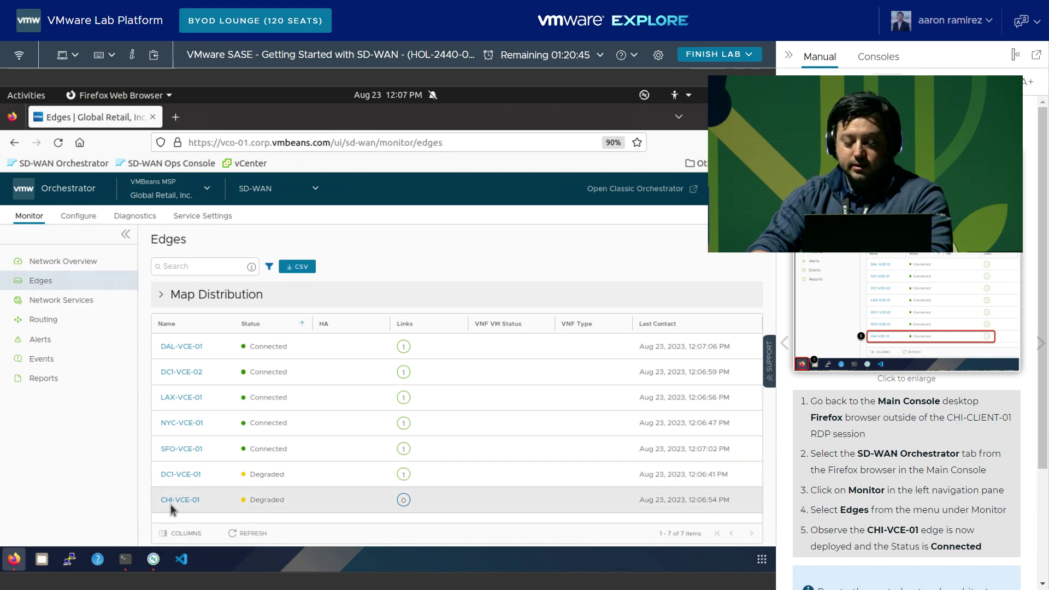
Step: Refresh the monitored edges list repeatedly to check CHI-VCE-01's status and links, consulting the manual's note on degraded edges
click(247, 534)
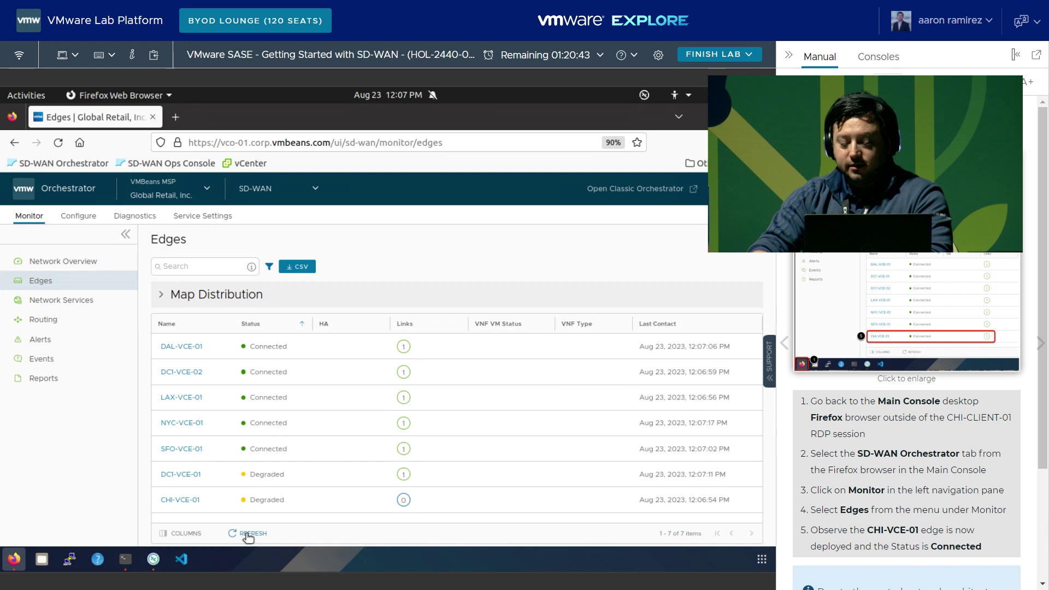
scroll(960, 425, down, 3)
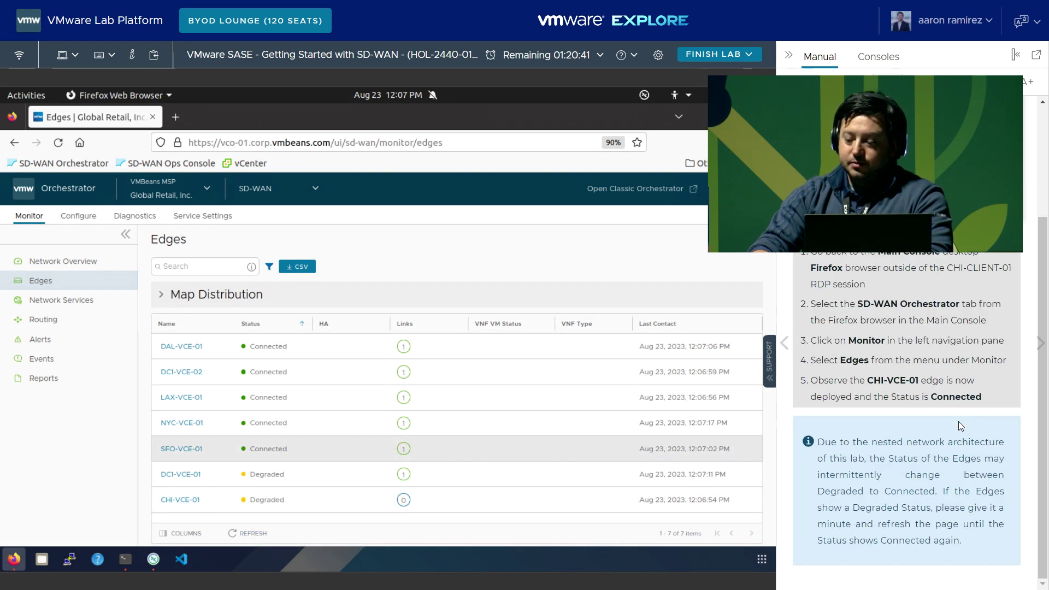
scroll(958, 422, up, 3)
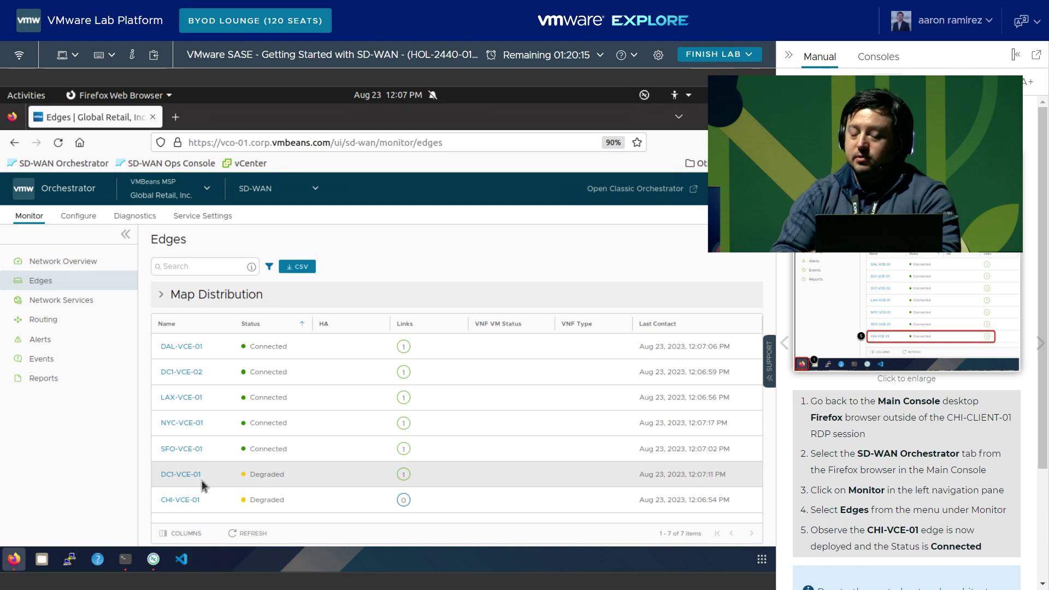
mouse_move(400, 488)
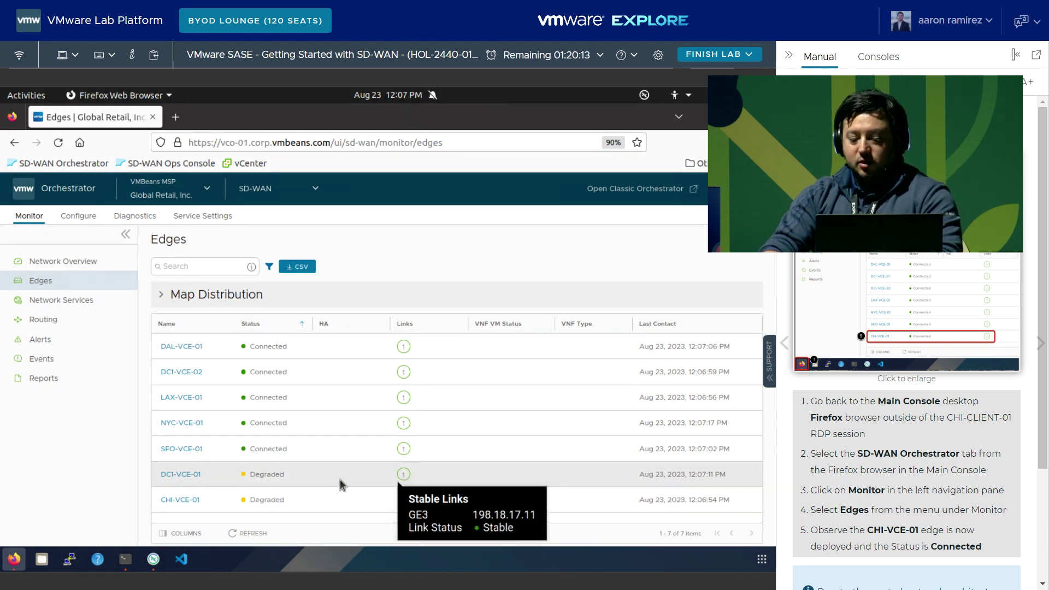
click(233, 534)
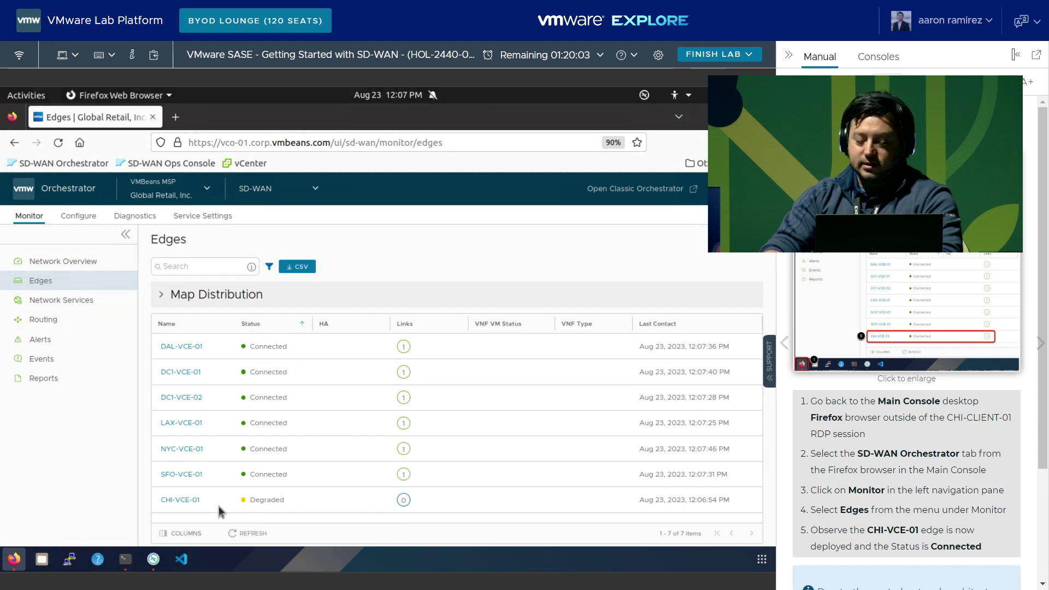
click(236, 534)
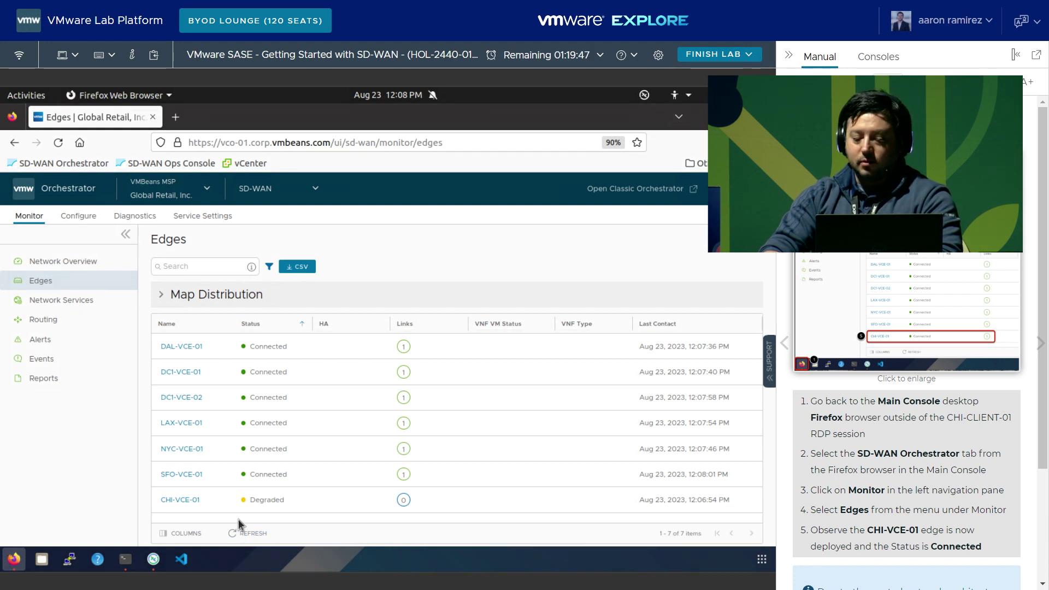
click(231, 535)
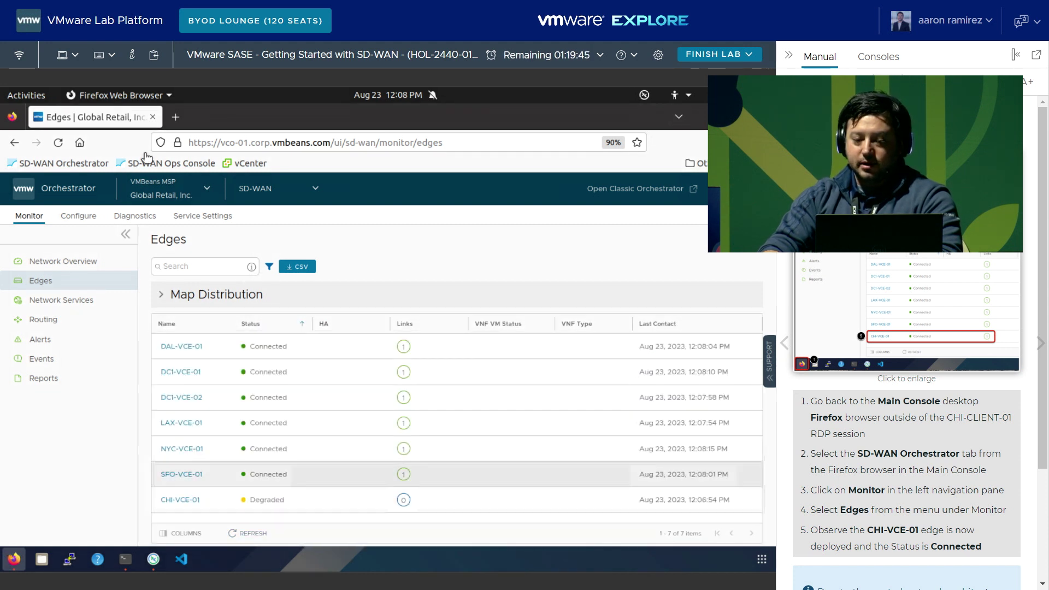
Step: Open the vCenter bookmark in a new Firefox tab and log in to vSphere with the prefilled administrator credentials
click(176, 117)
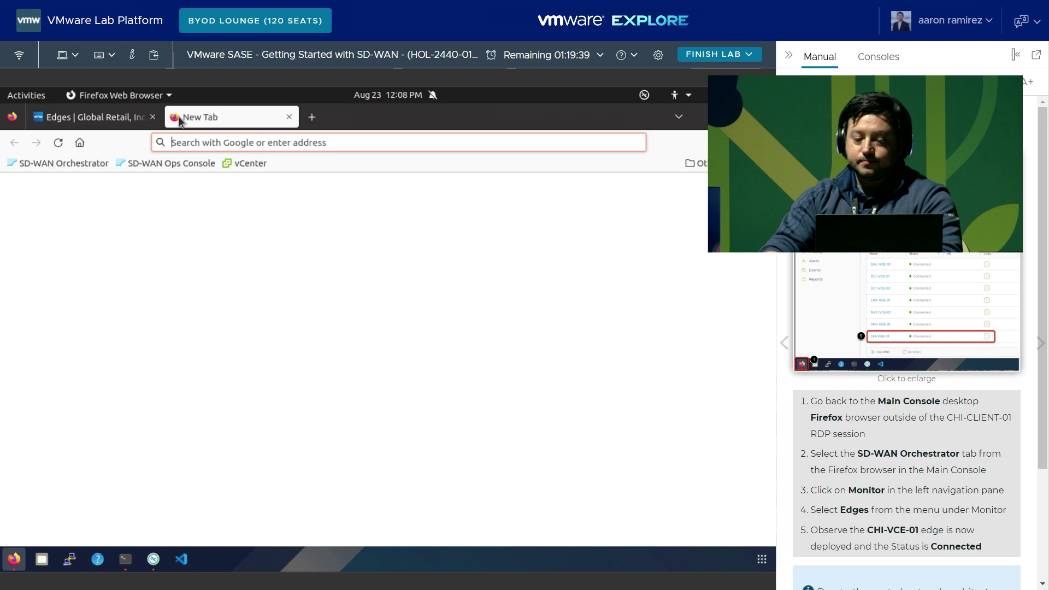
click(241, 163)
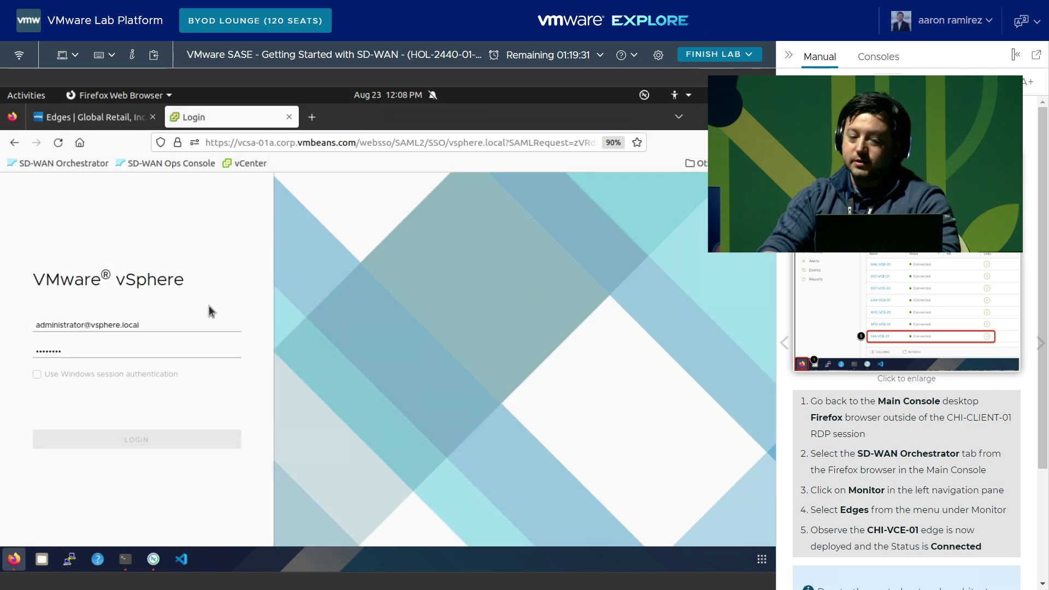
click(165, 325)
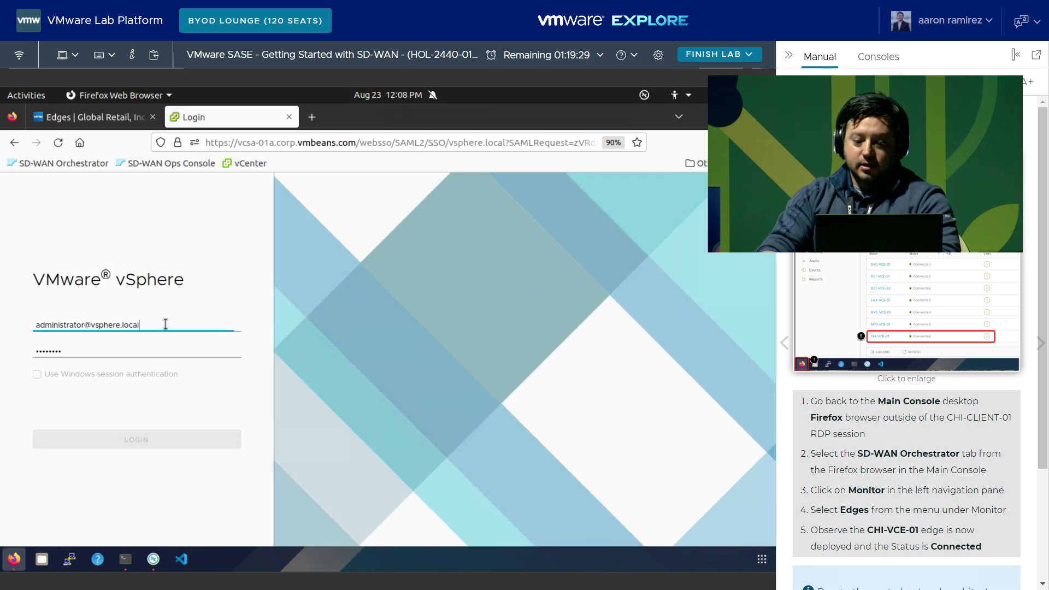
click(153, 350)
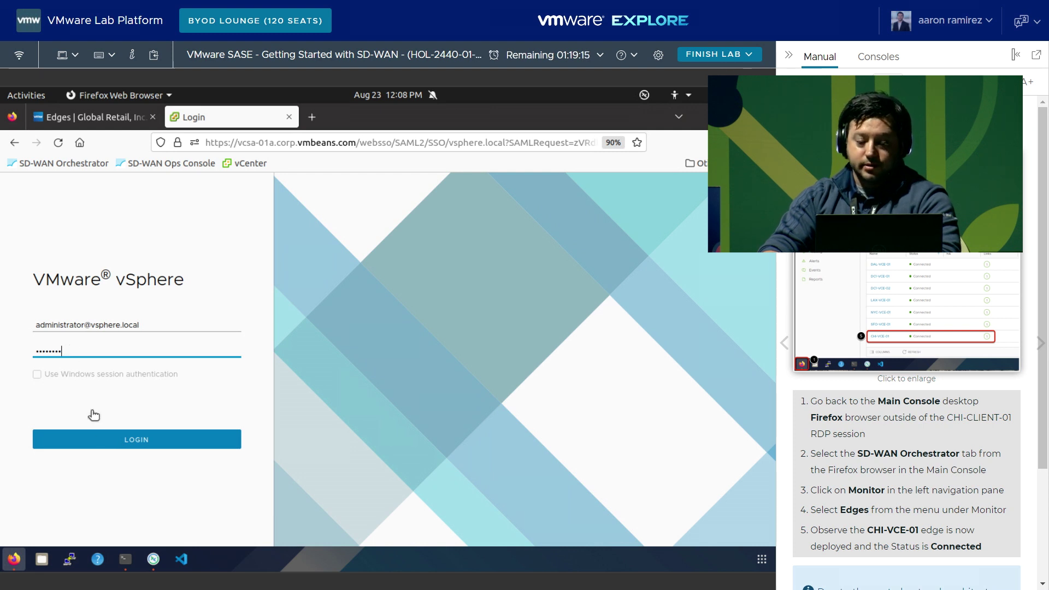
click(122, 439)
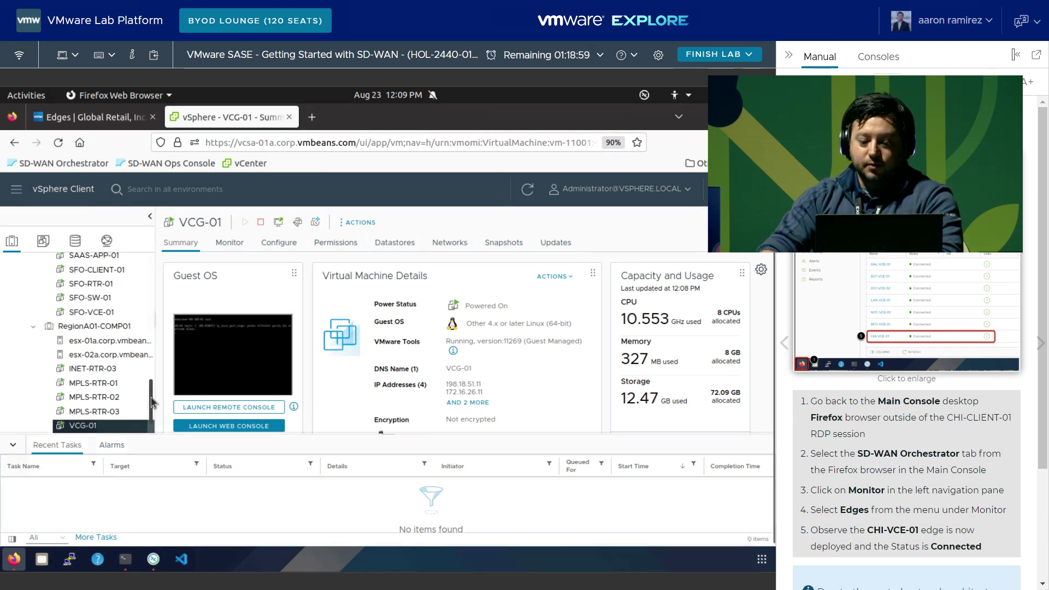
Step: Edit the CHI-VCE-01 virtual machine's settings to mark Network adapter 2 as connected, and save the change
drag(153, 402, 165, 267)
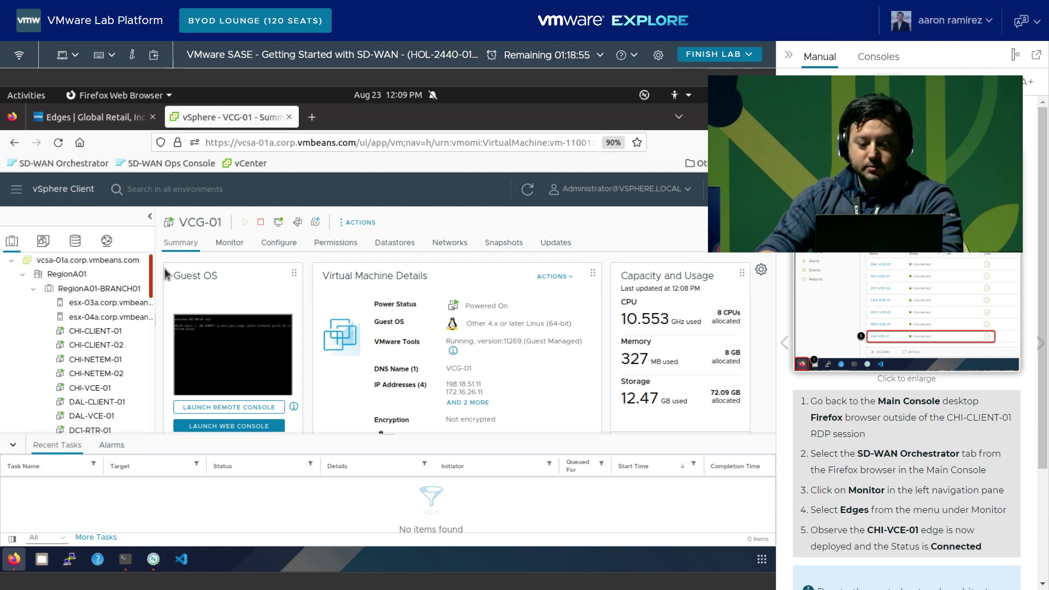
click(85, 387)
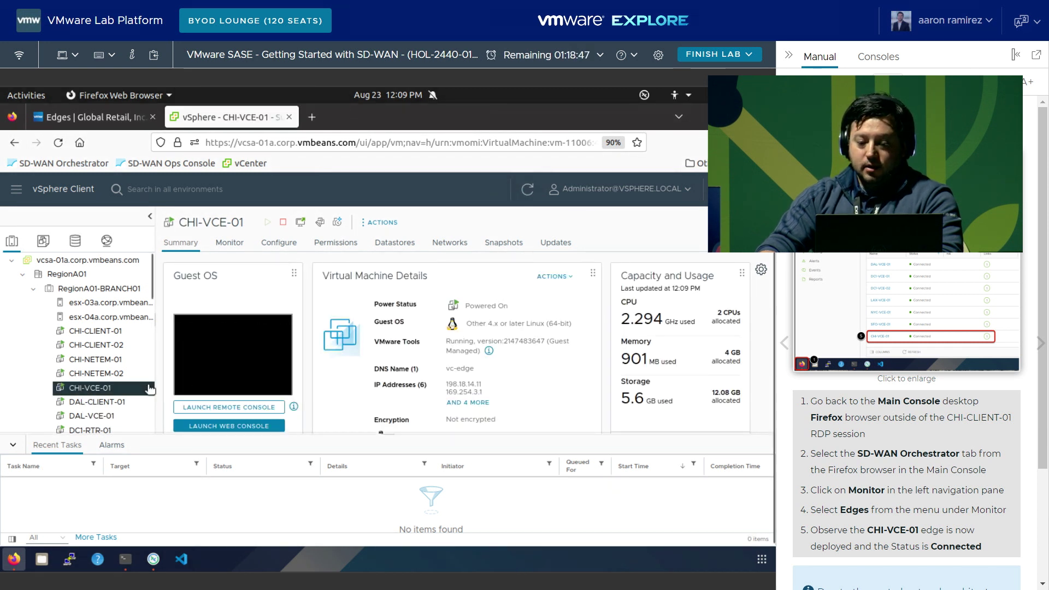
click(378, 222)
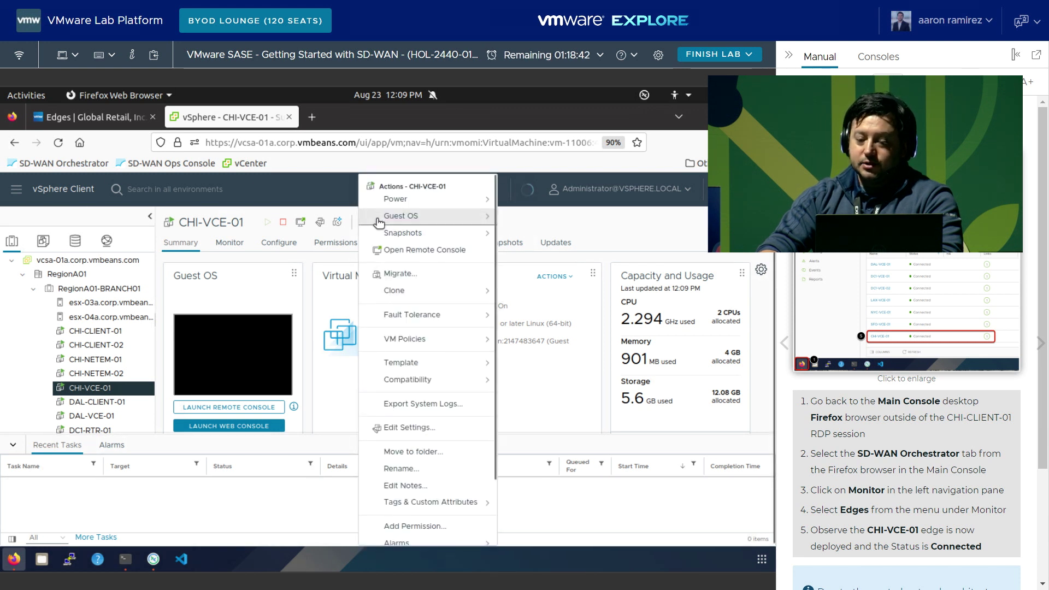
click(452, 432)
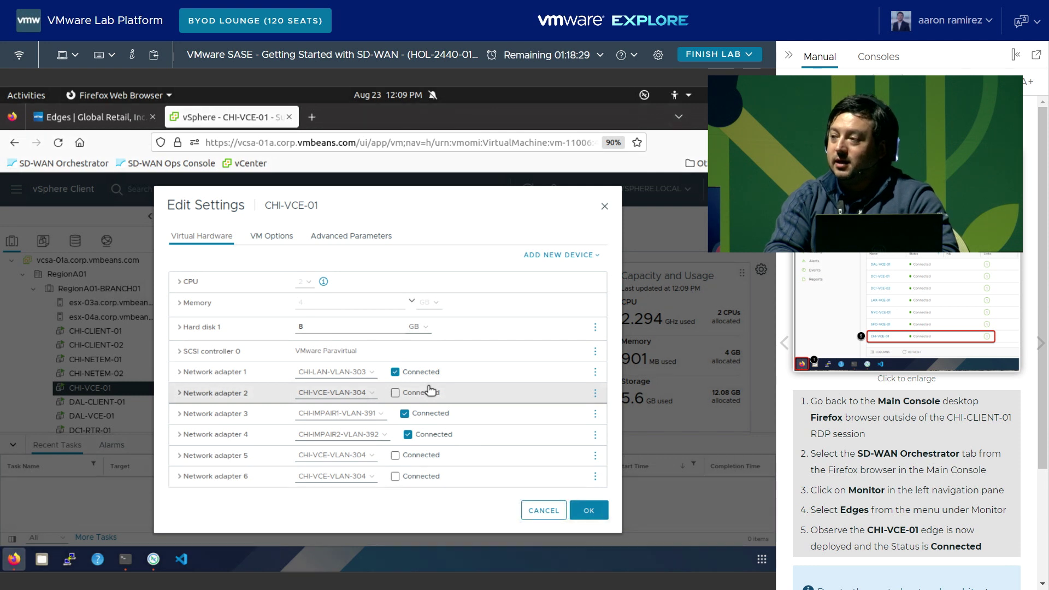
click(395, 393)
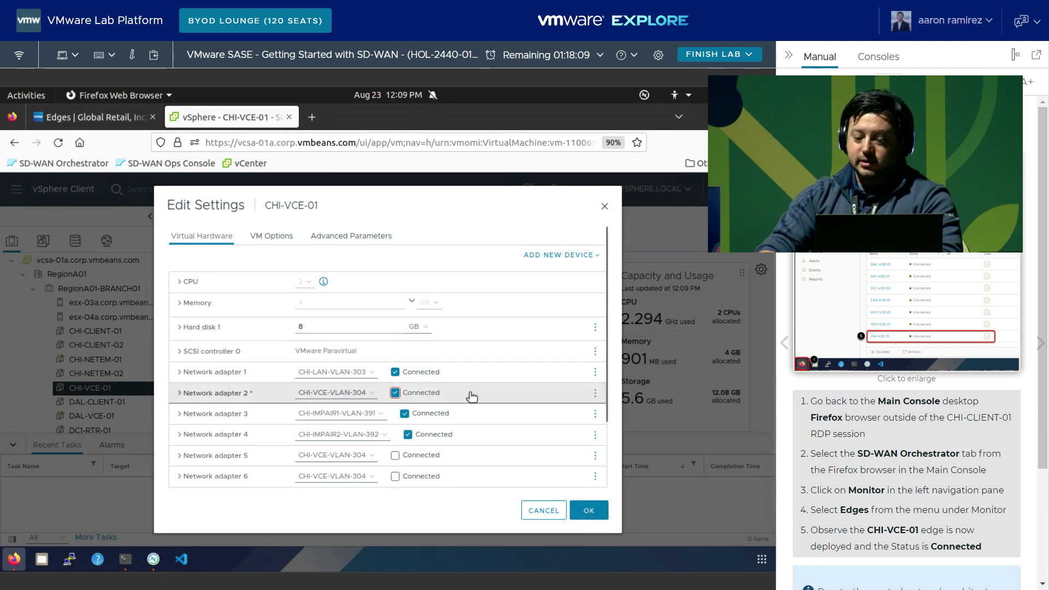
click(589, 512)
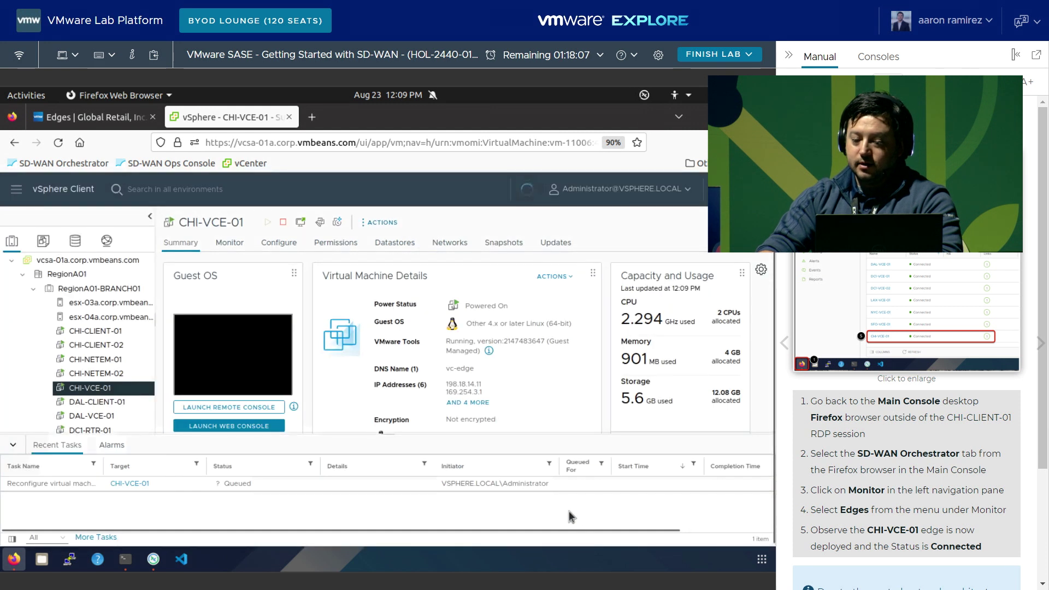
Step: Return to the Orchestrator, refresh the edges list to check CHI-VCE-01's status and link details, and advance the manual
click(87, 119)
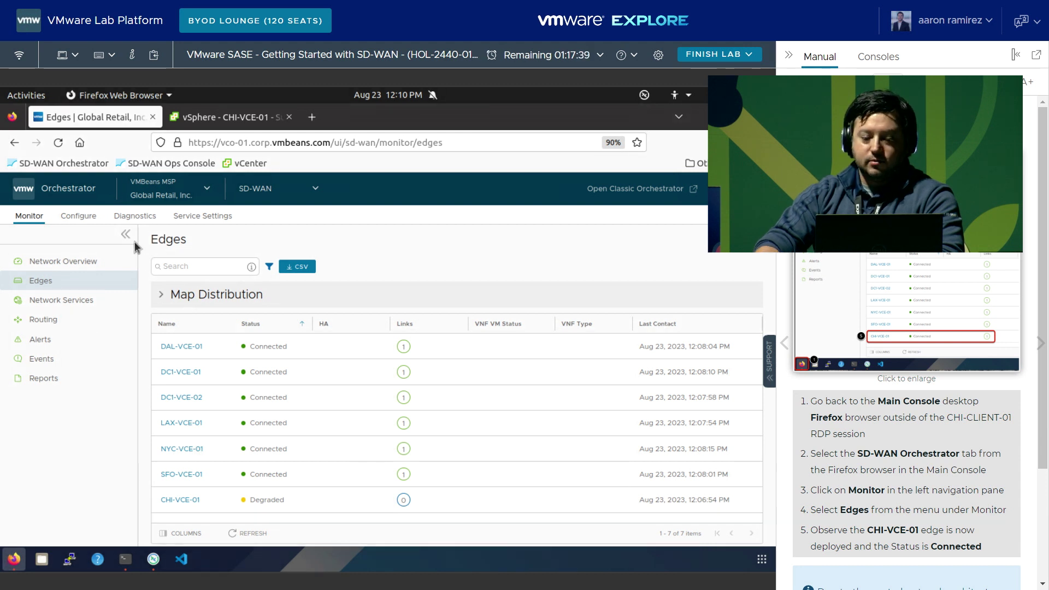
click(246, 534)
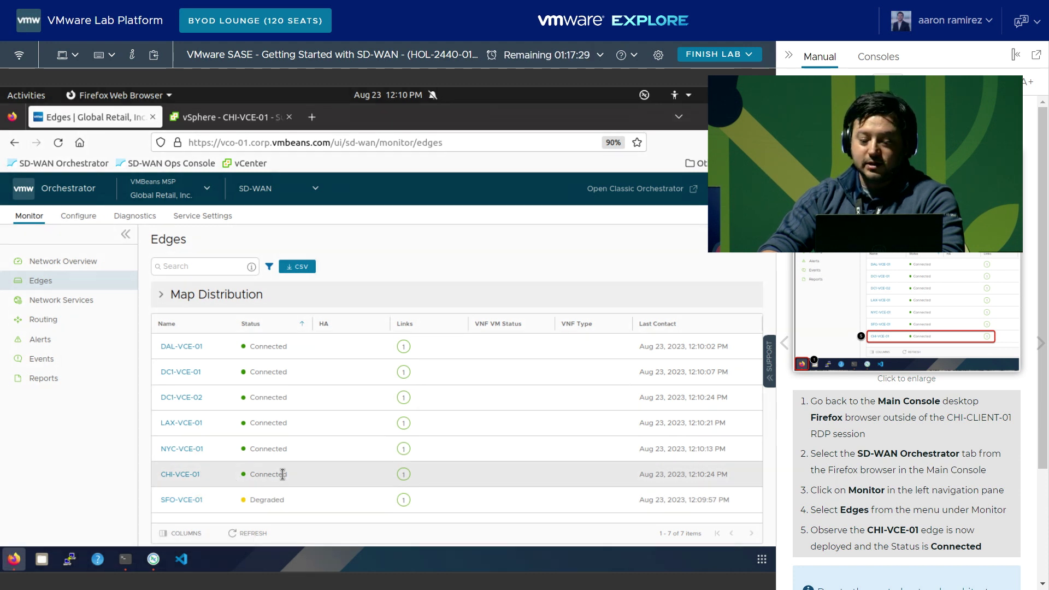
mouse_move(405, 477)
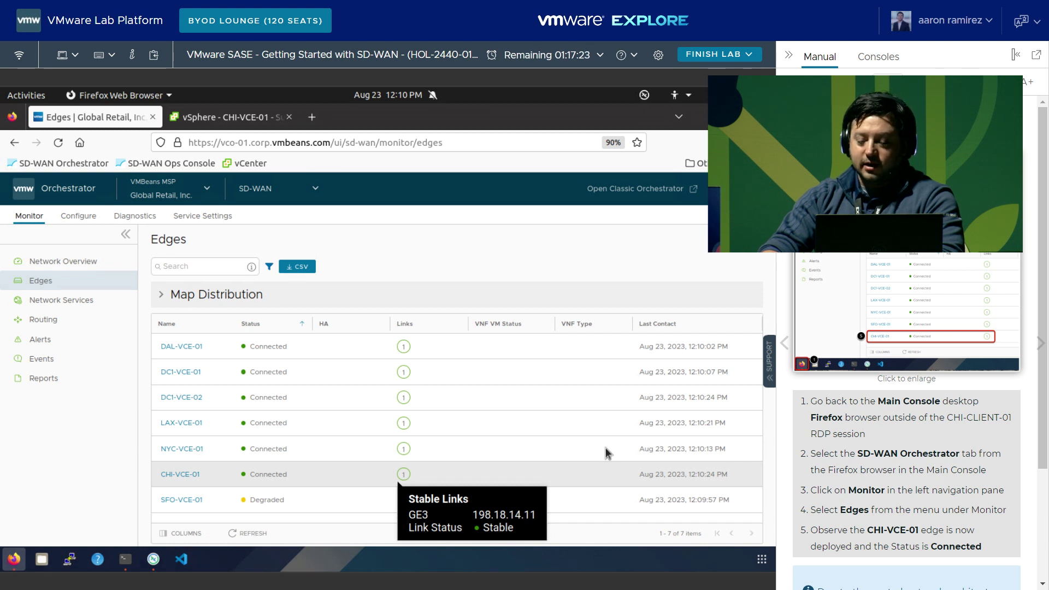
click(1041, 345)
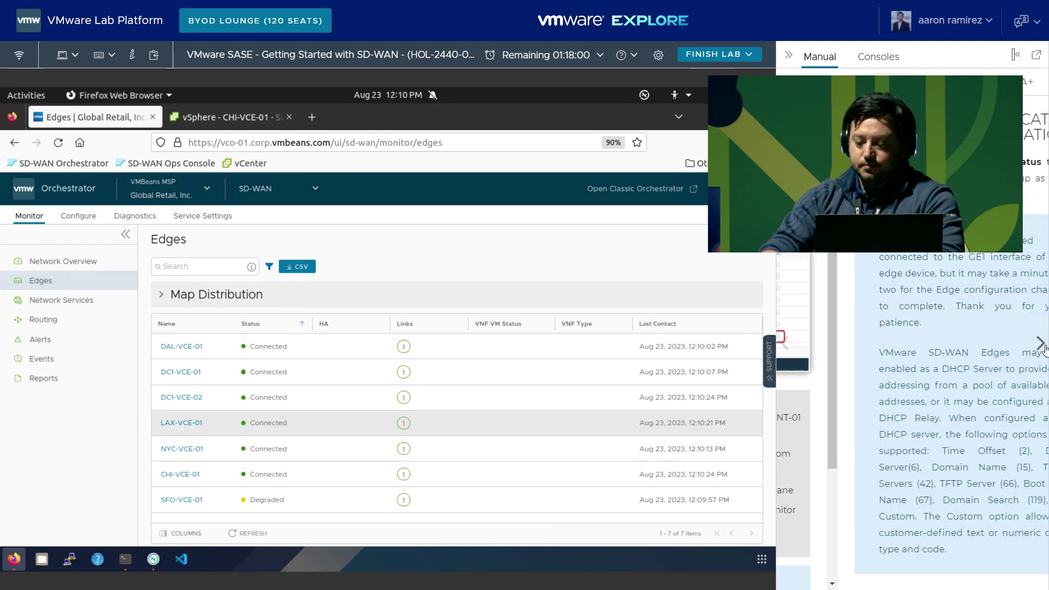
Step: Advance the manual and refresh the monitored edges list repeatedly to verify CHI-VCE-01's status and last contact
click(1041, 345)
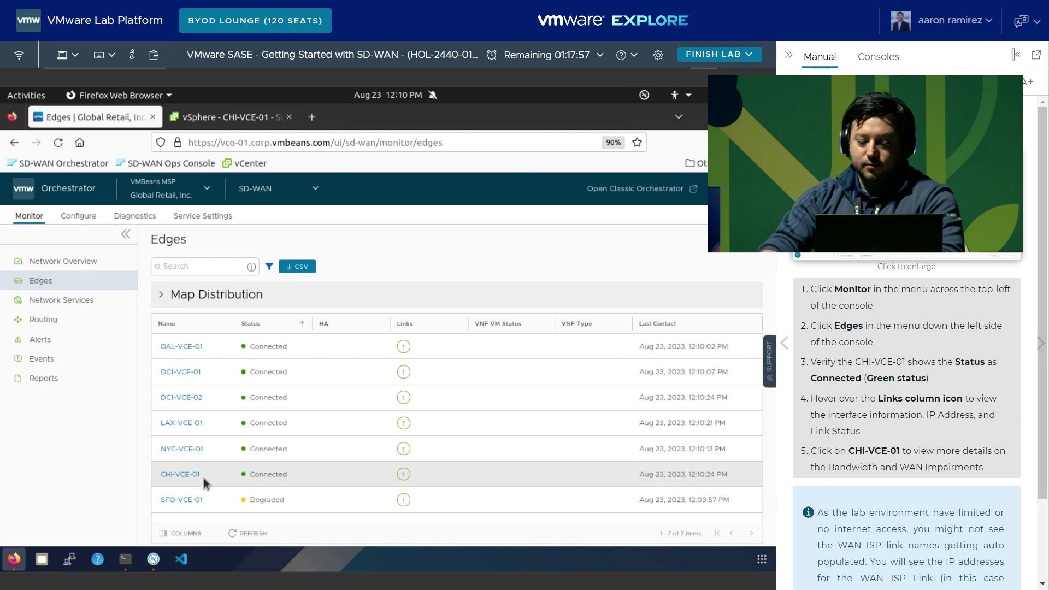
click(254, 535)
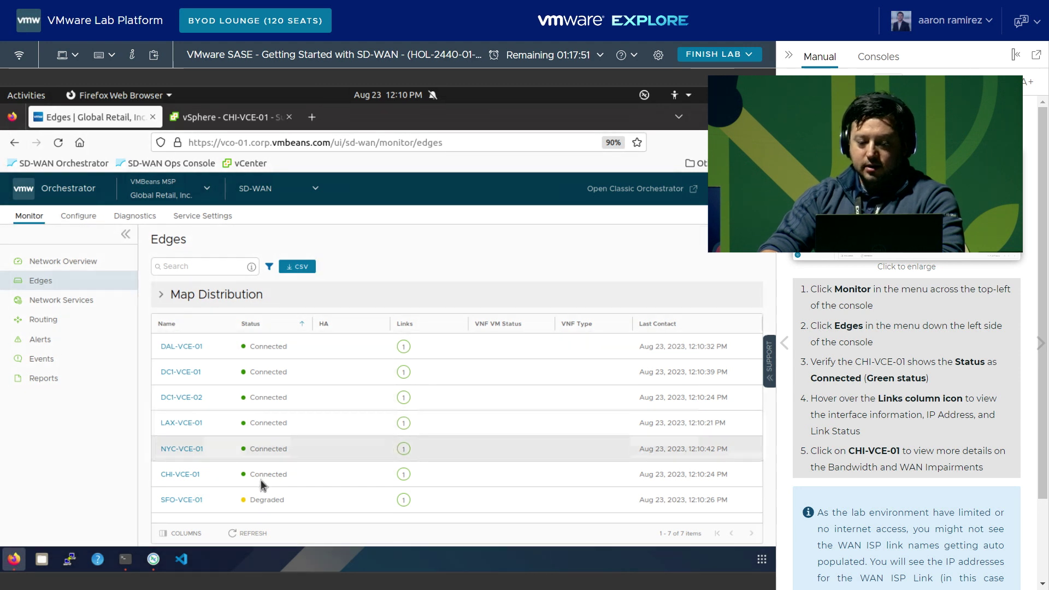
click(259, 535)
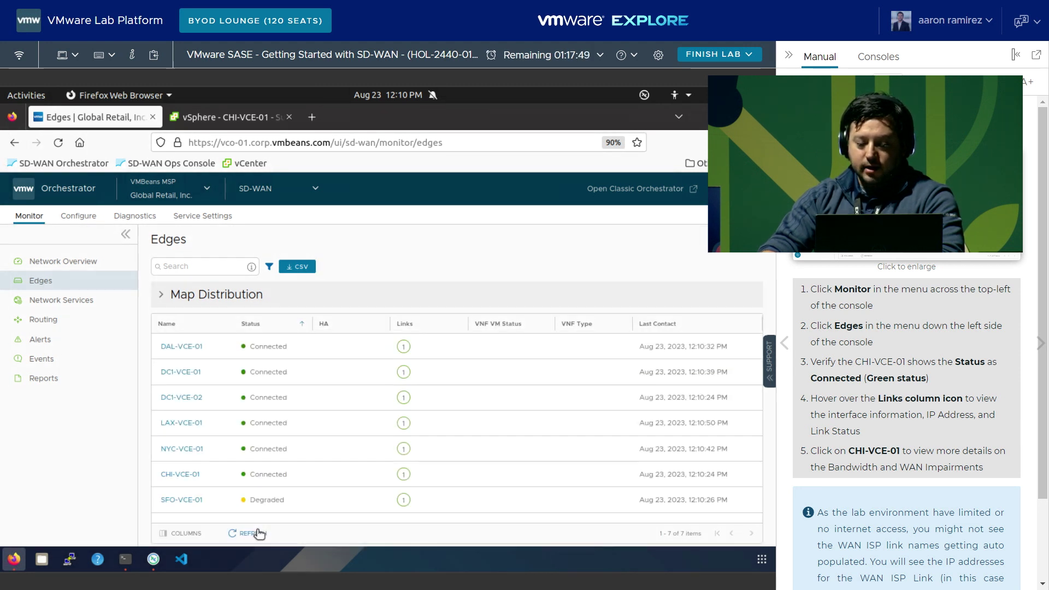
click(241, 534)
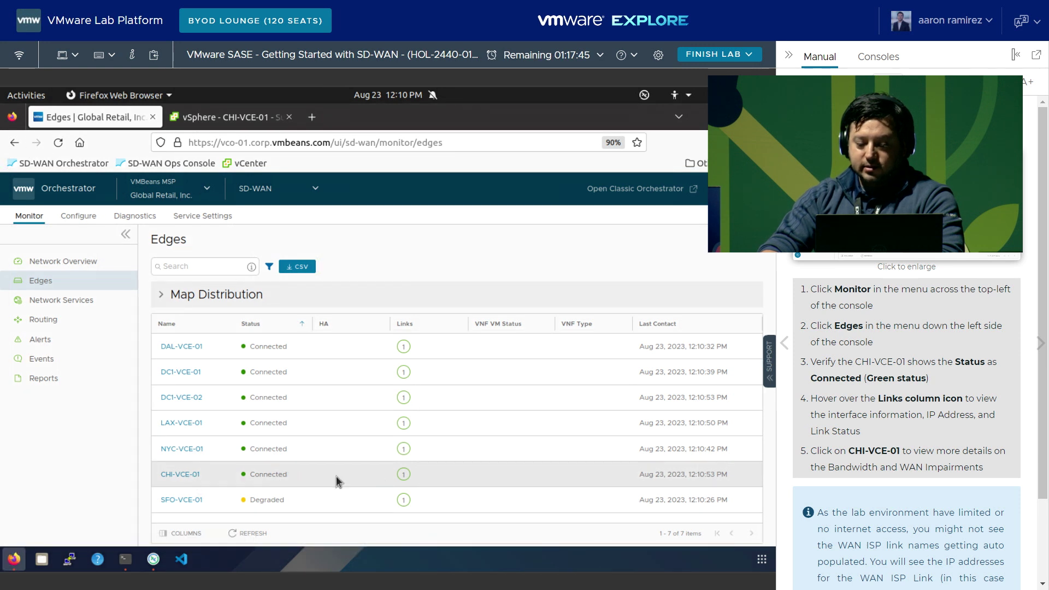
Step: Open CHI-VCE-01's monitoring overview and review its WAN link's live throughput and bandwidth against the manual's enlarged reference image
click(184, 474)
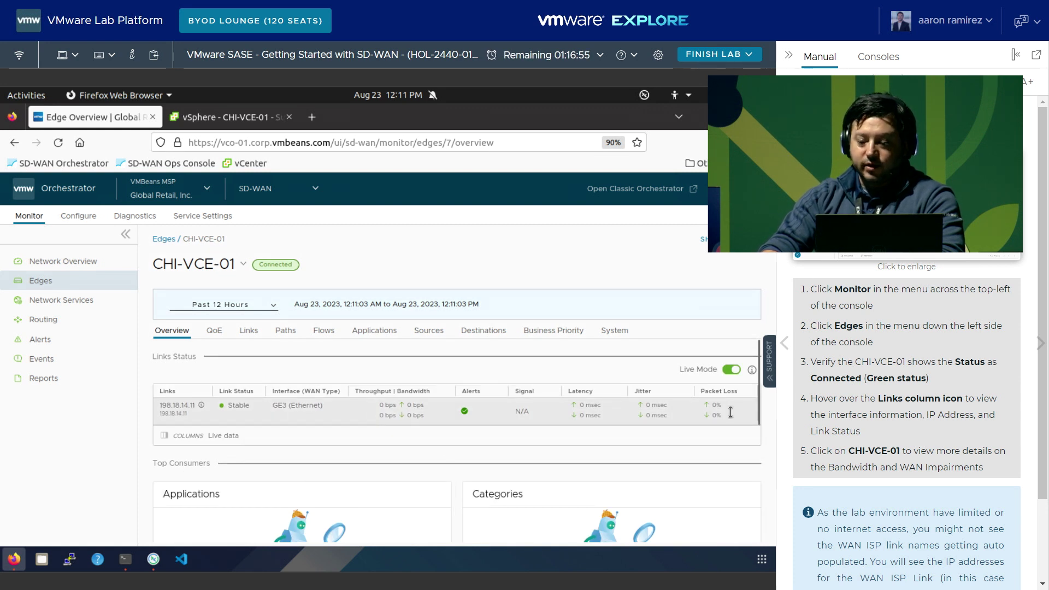
click(1040, 344)
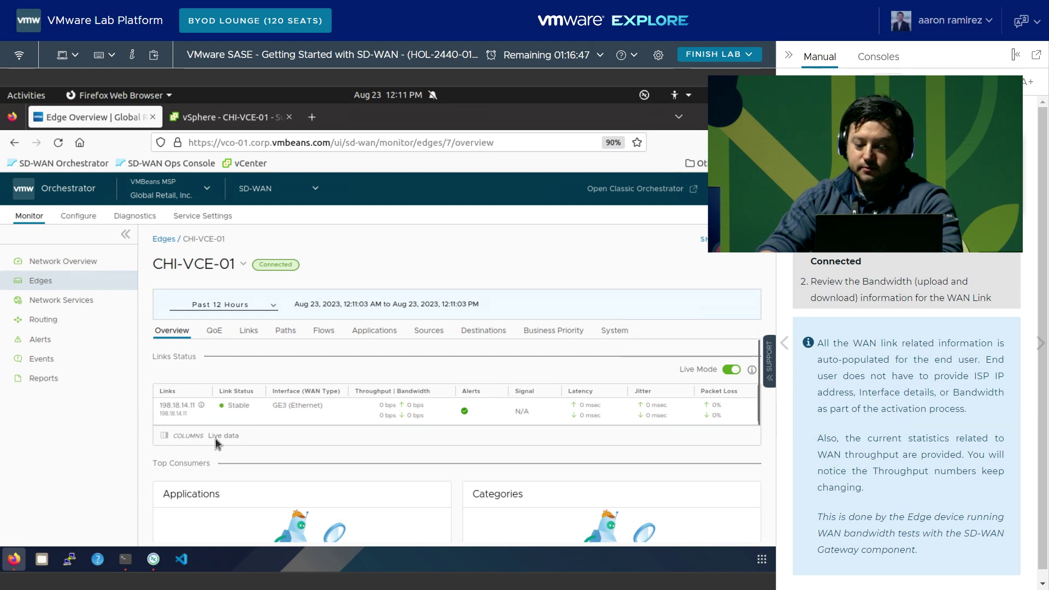
click(731, 371)
click(729, 371)
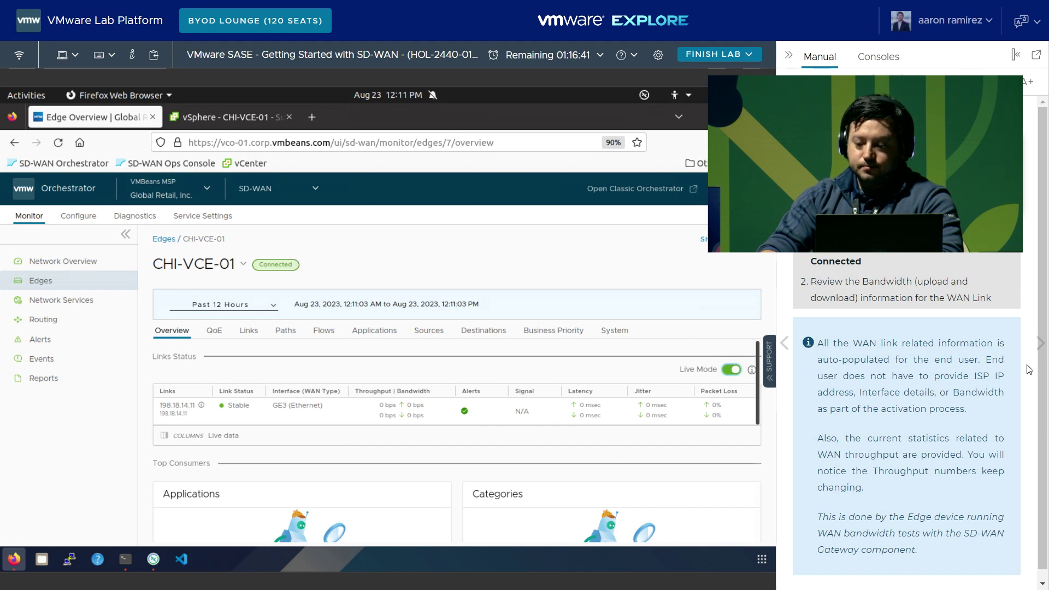
click(955, 264)
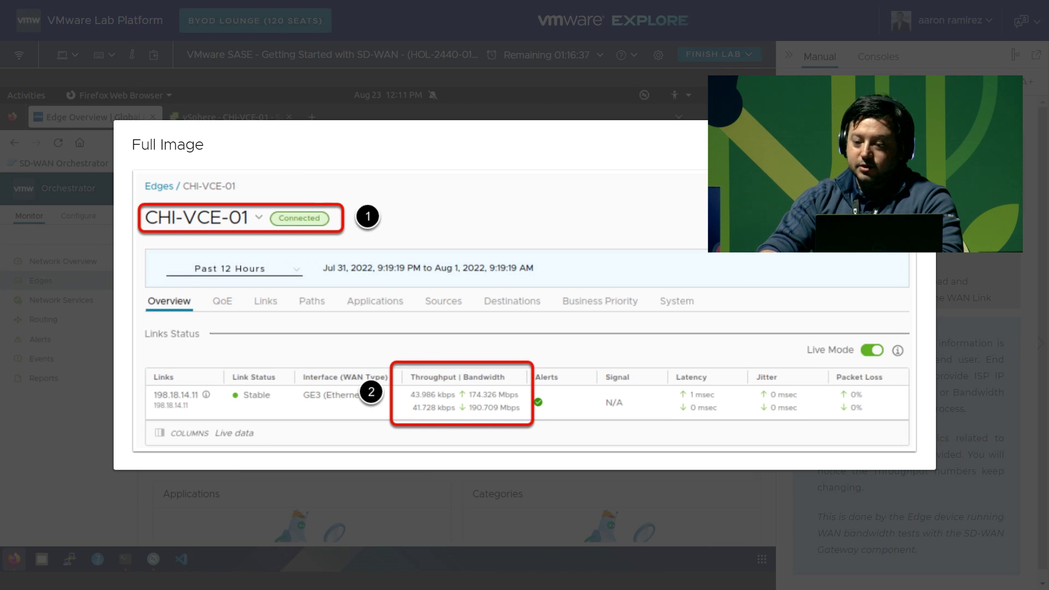
key(Escape)
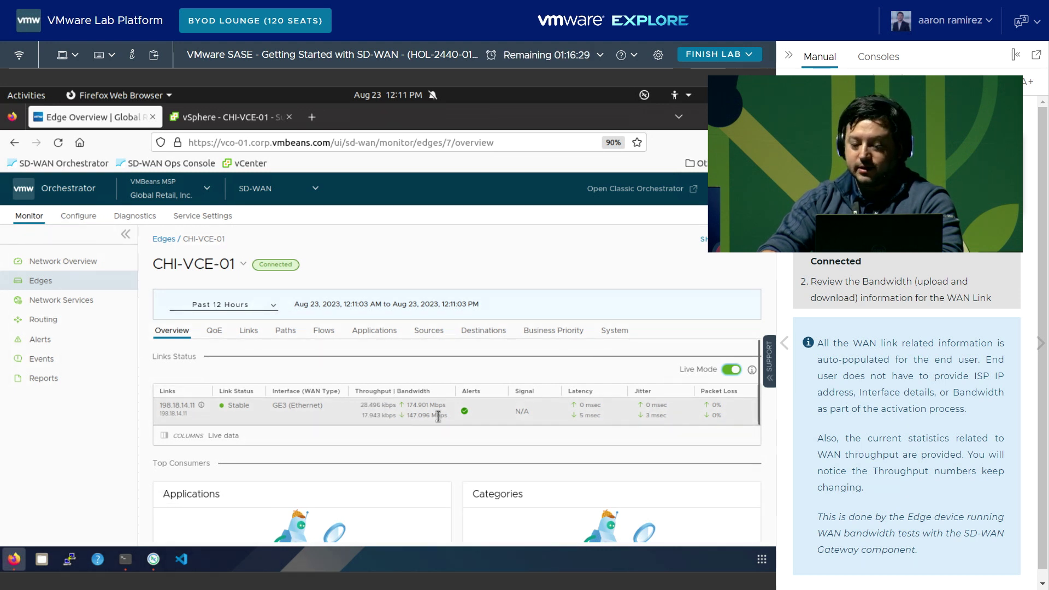
Step: Advance the manual through the LAN configuration introduction, examine the enlarged Chicago branch diagram, and continue to the edge configuration instructions
click(1040, 344)
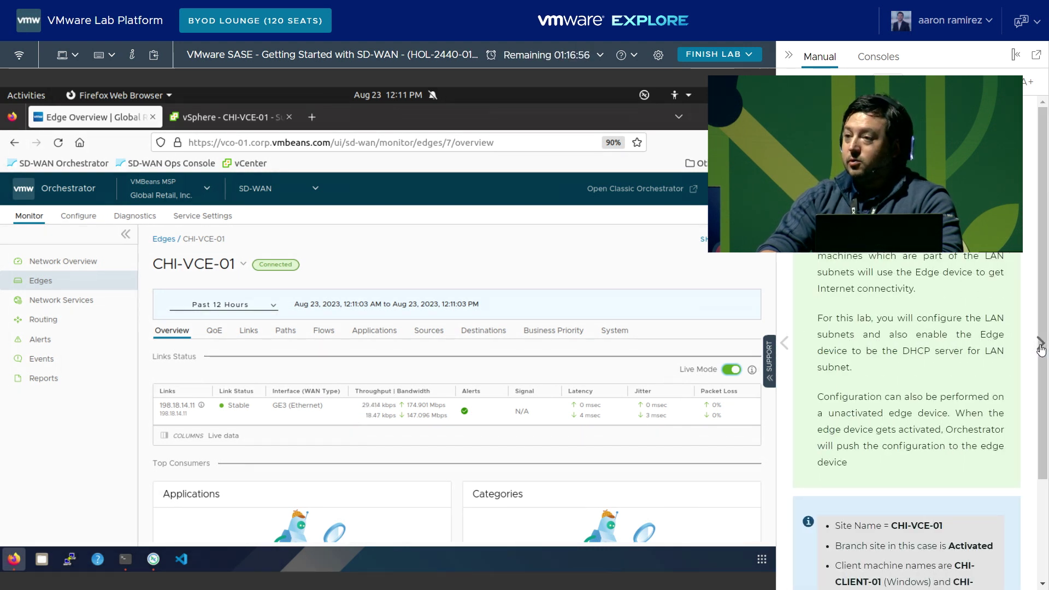
click(1040, 345)
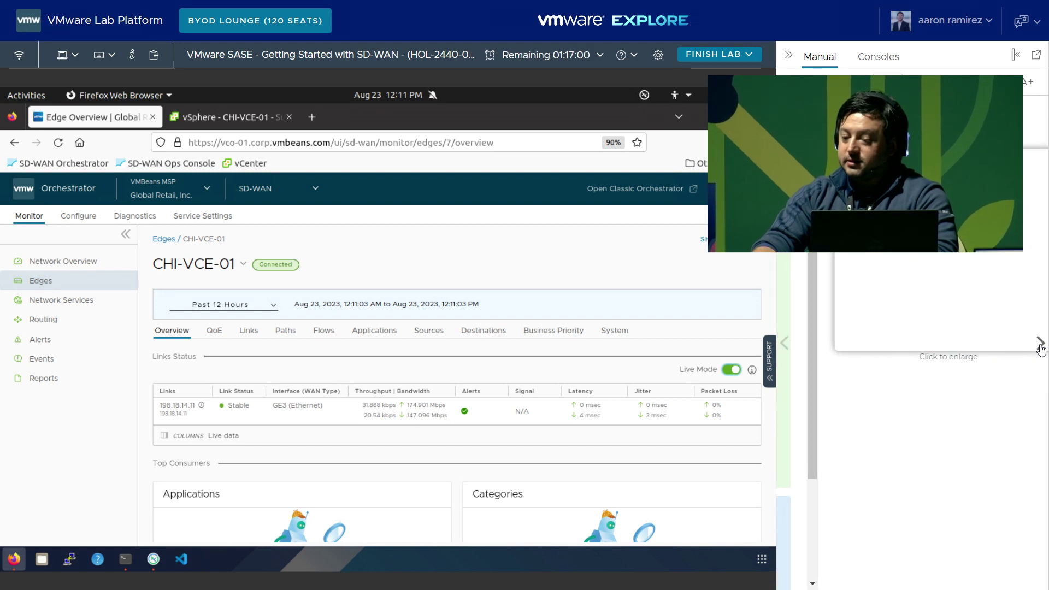
click(912, 279)
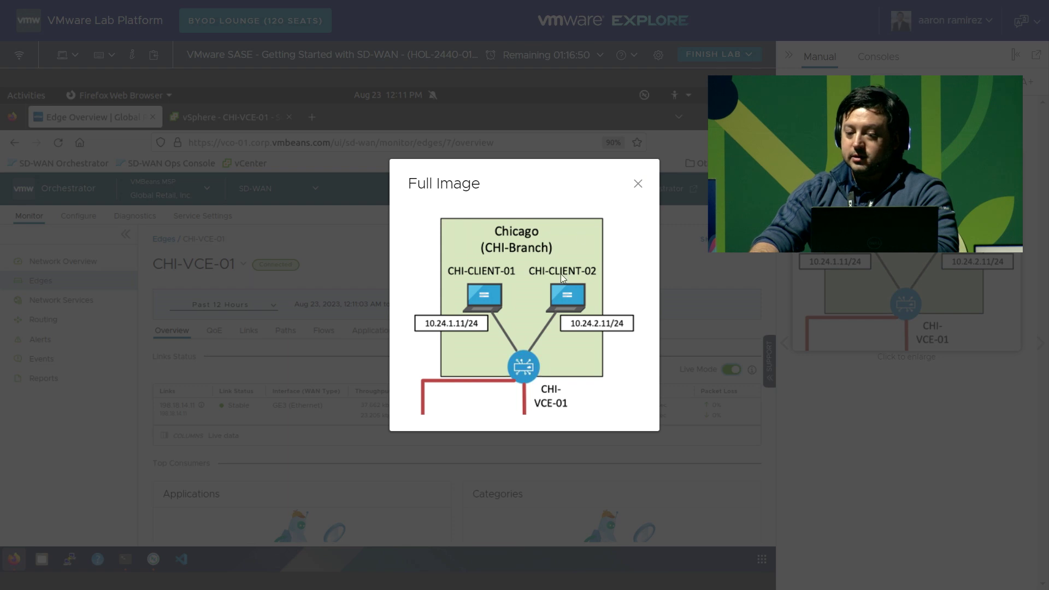
click(639, 184)
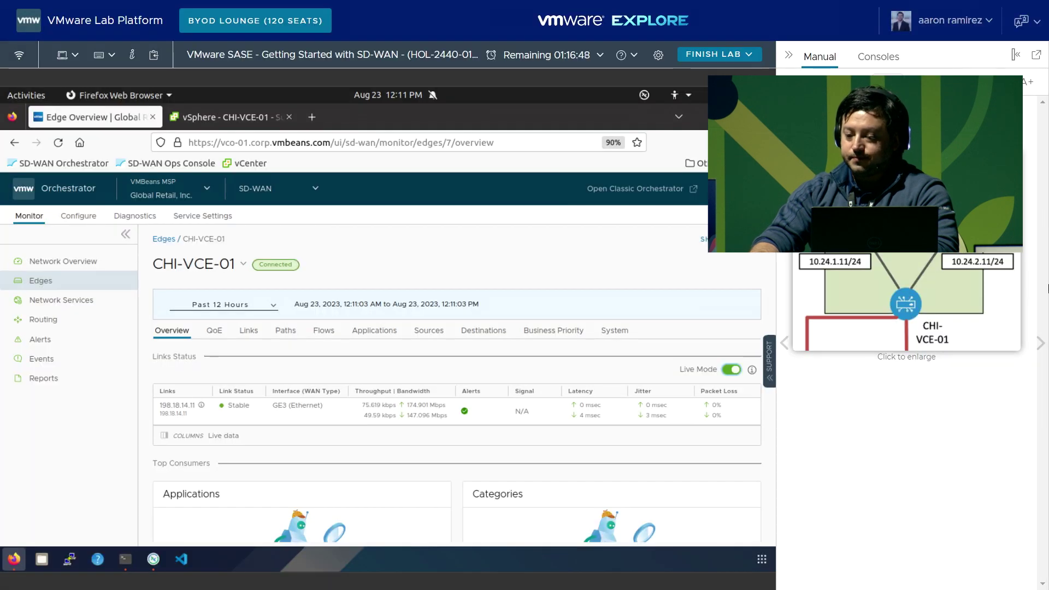
click(1041, 344)
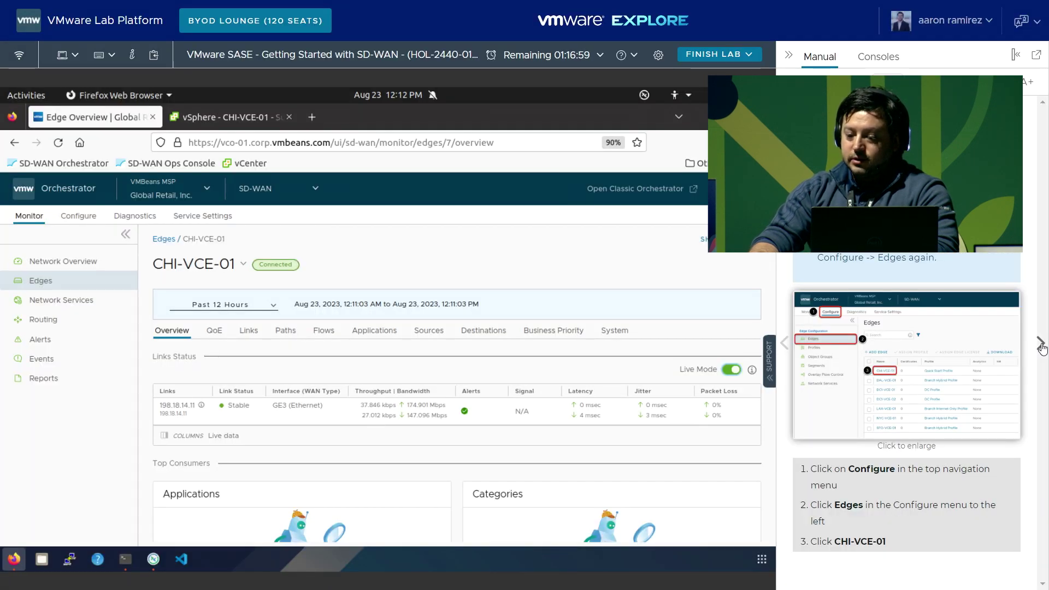
Step: Open CHI-VCE-01 from the edge configuration list and check its connection state and activation status in the edge overview
click(77, 219)
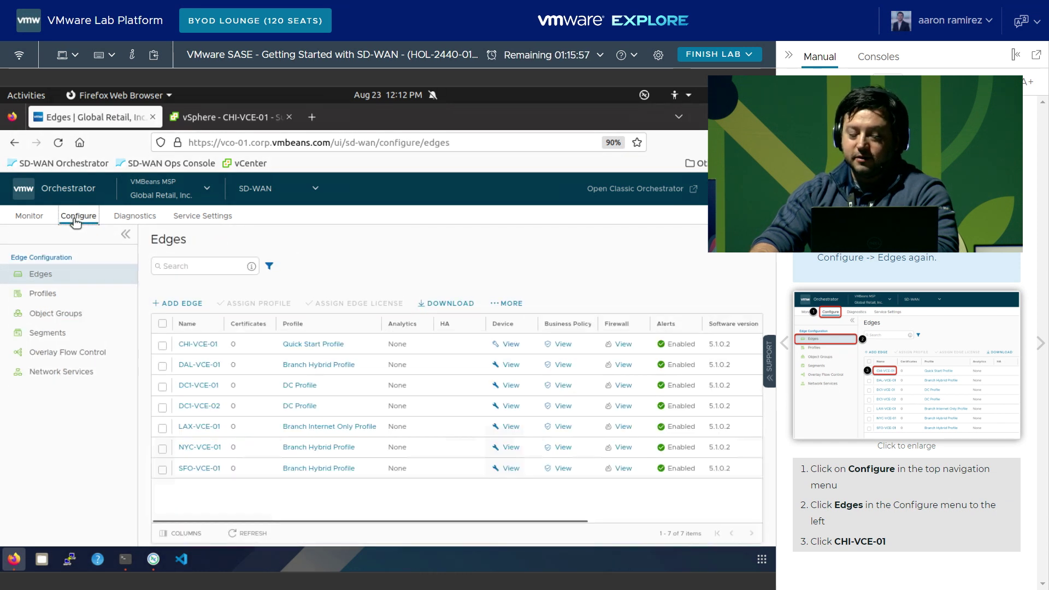
click(63, 282)
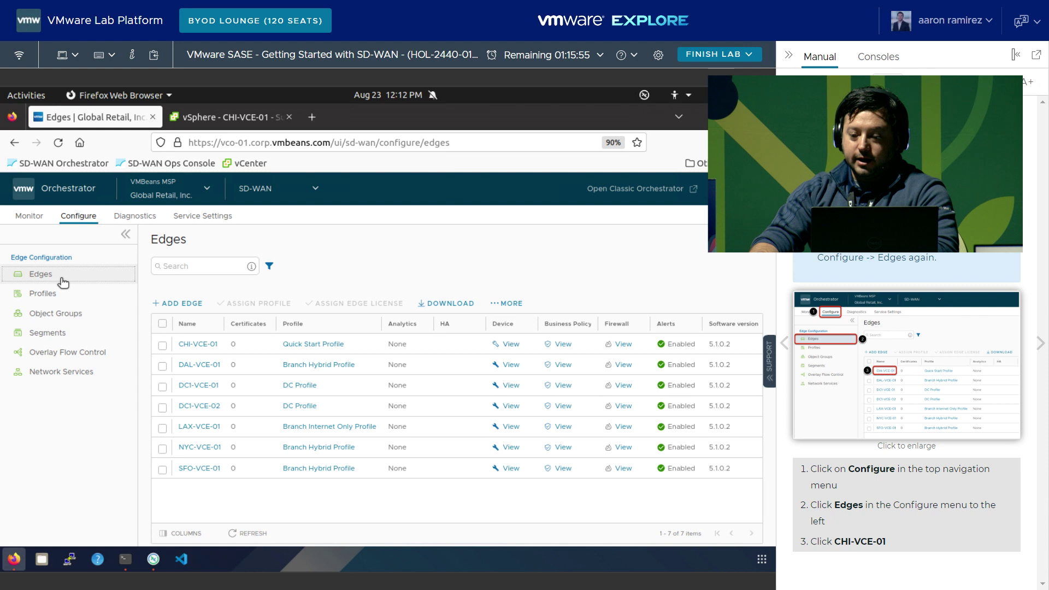
click(191, 351)
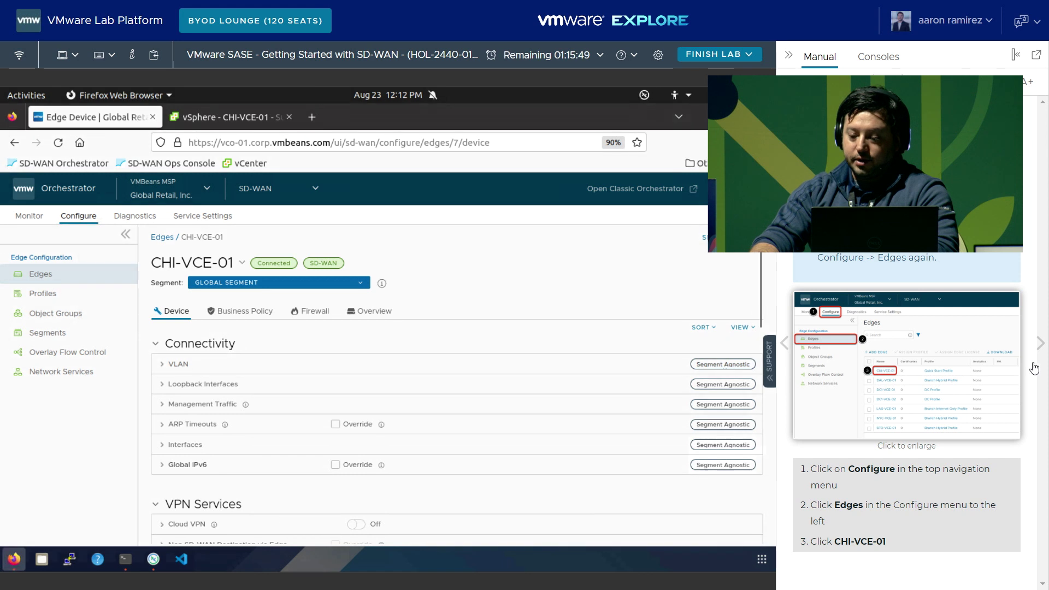
click(1039, 344)
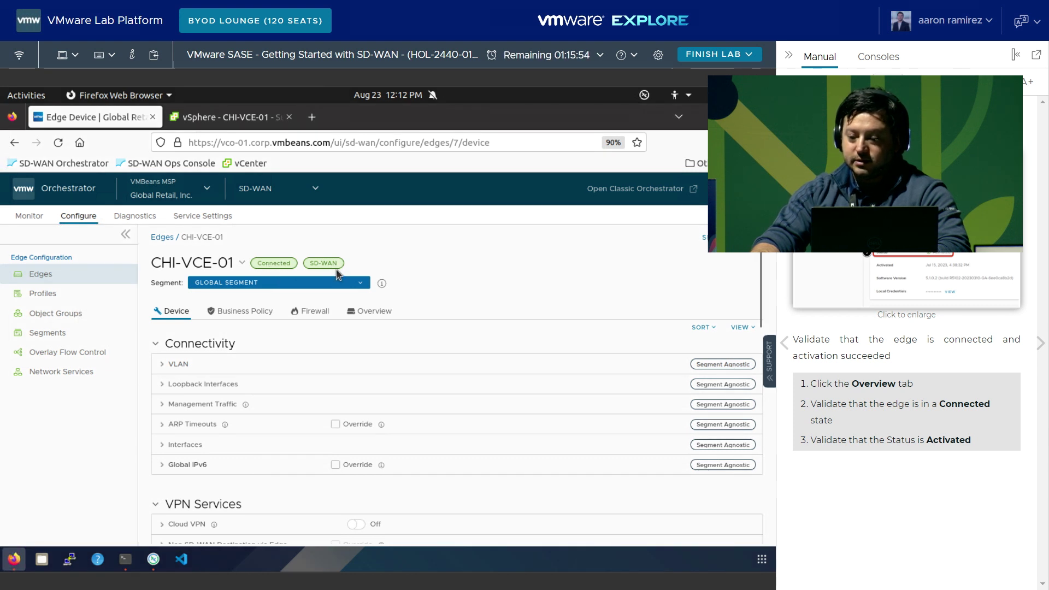
click(372, 316)
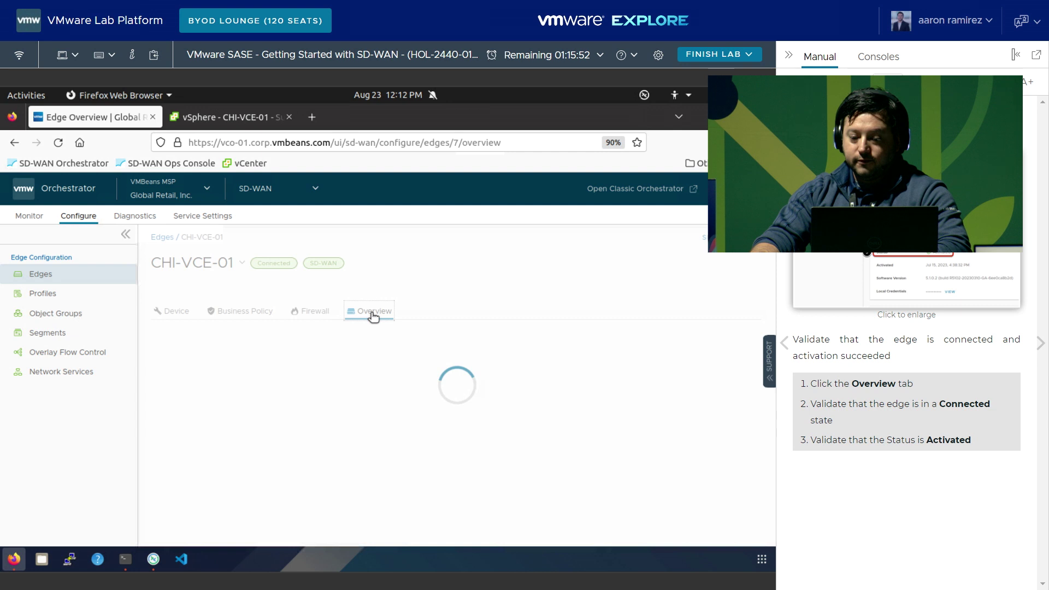
drag(326, 378, 273, 378)
click(395, 372)
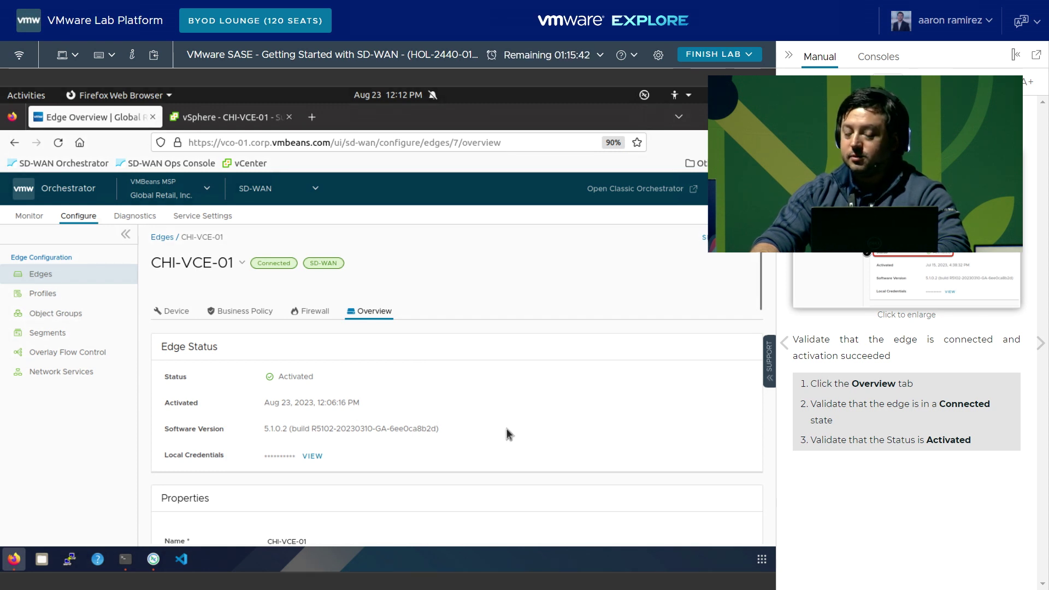
Step: In CHI-VCE-01's device settings, set the Edge LAN IPv4 address of the 1 - Corporate VLAN to 10.24.1.1 and apply it
click(1040, 345)
click(172, 312)
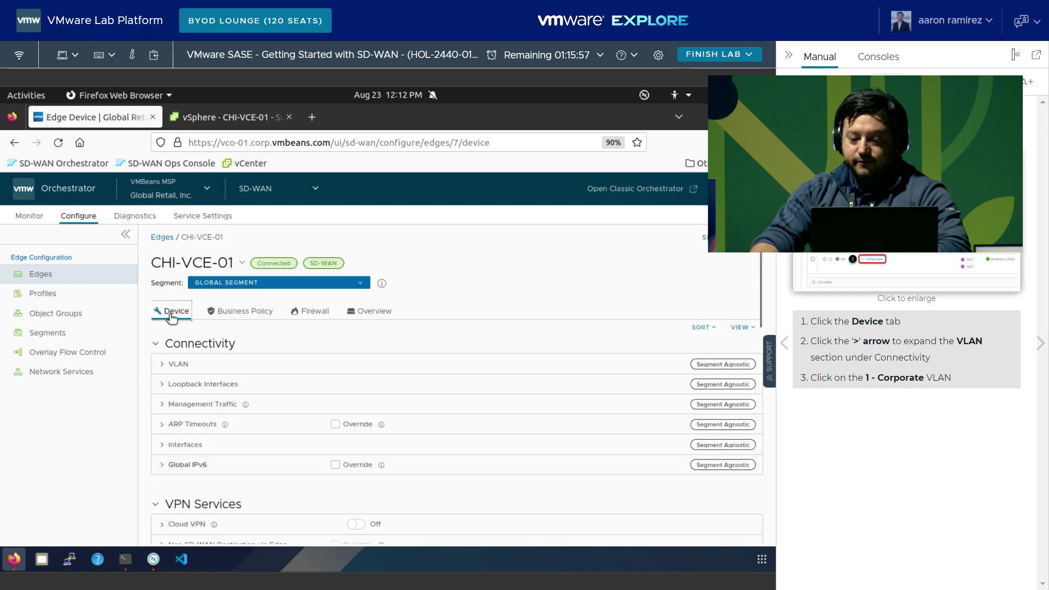
click(162, 366)
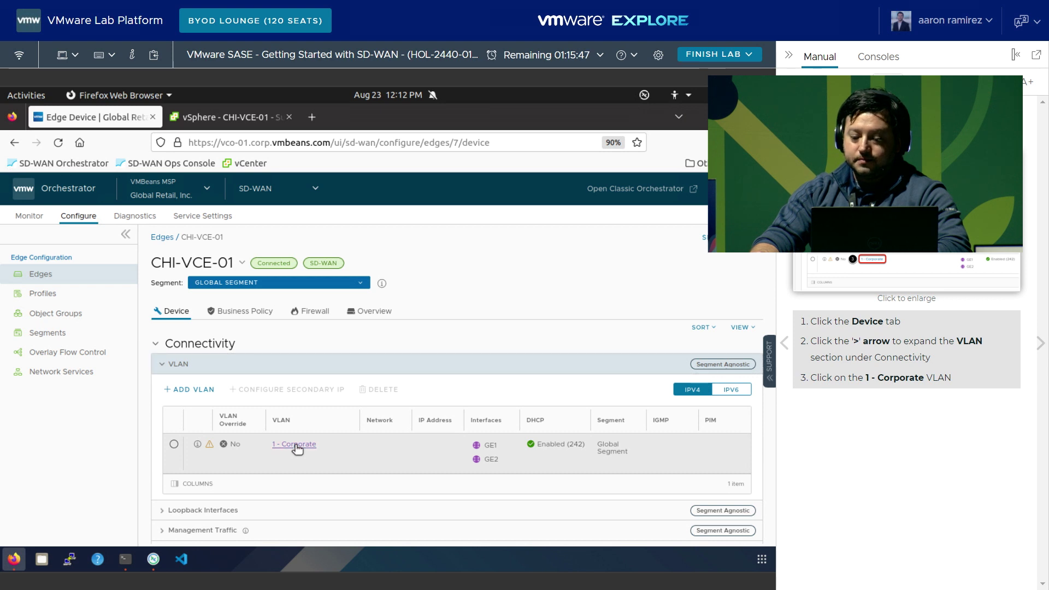
click(297, 449)
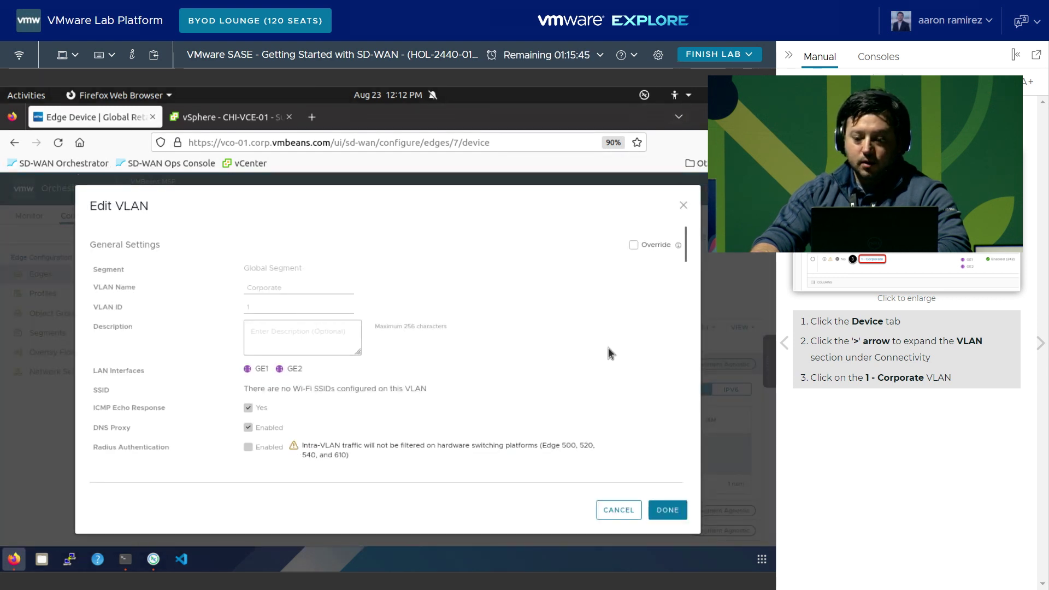
click(1042, 352)
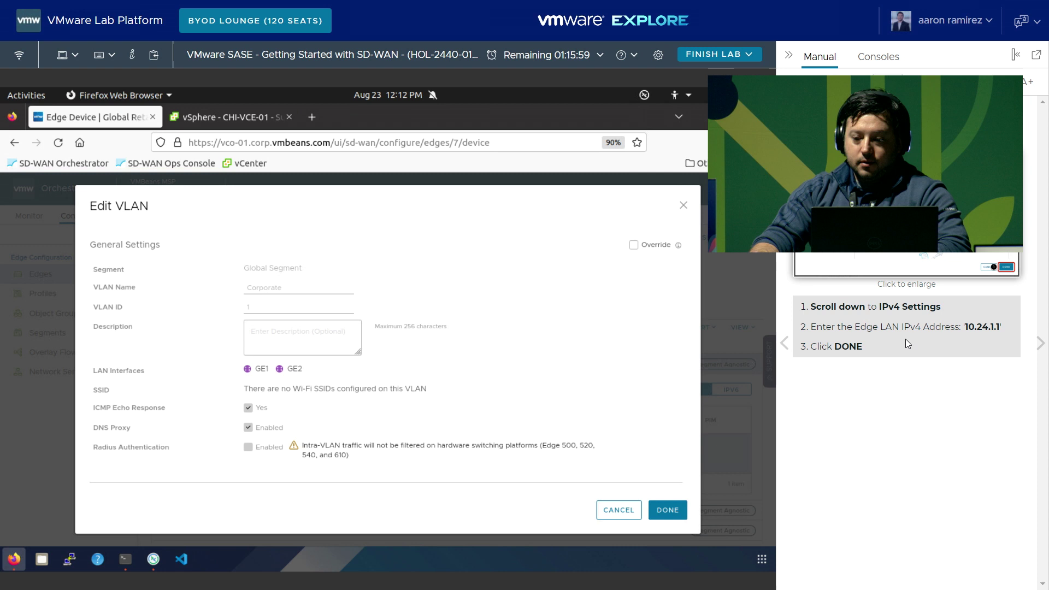
drag(685, 247, 686, 285)
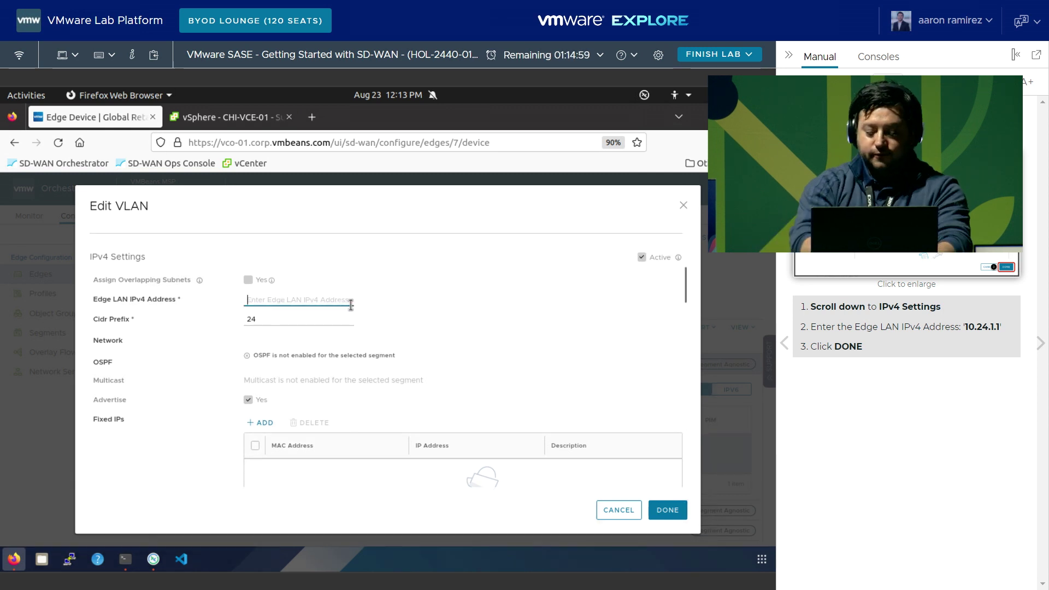
text(10.)
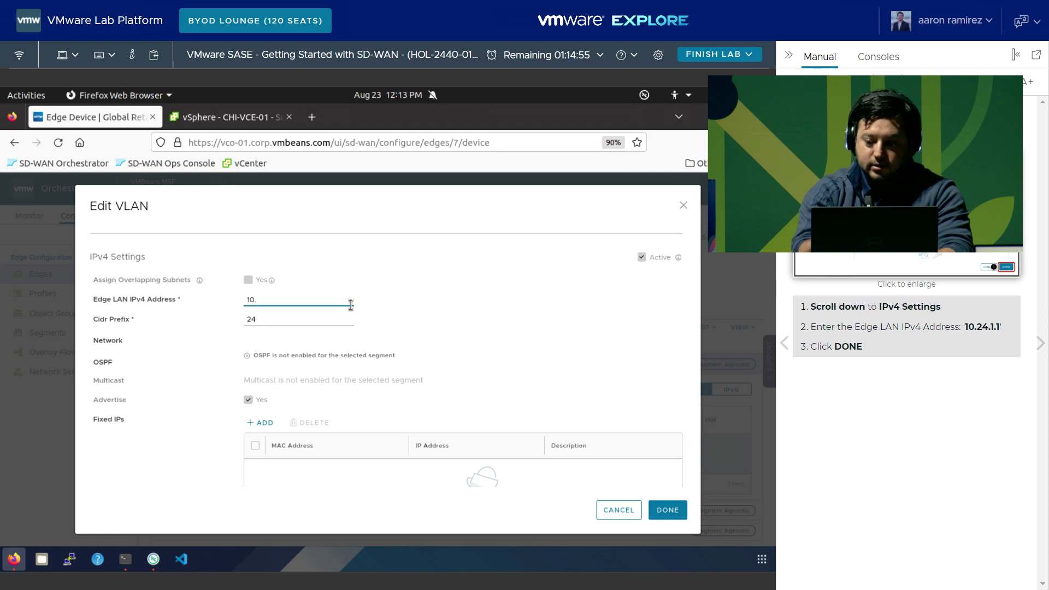
text(24.1.)
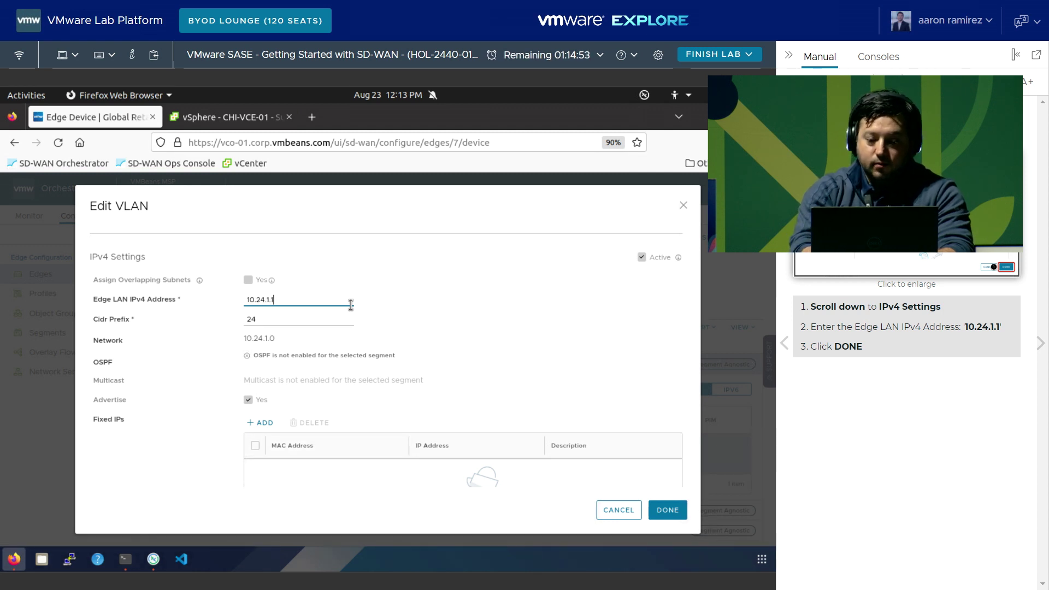
text(1)
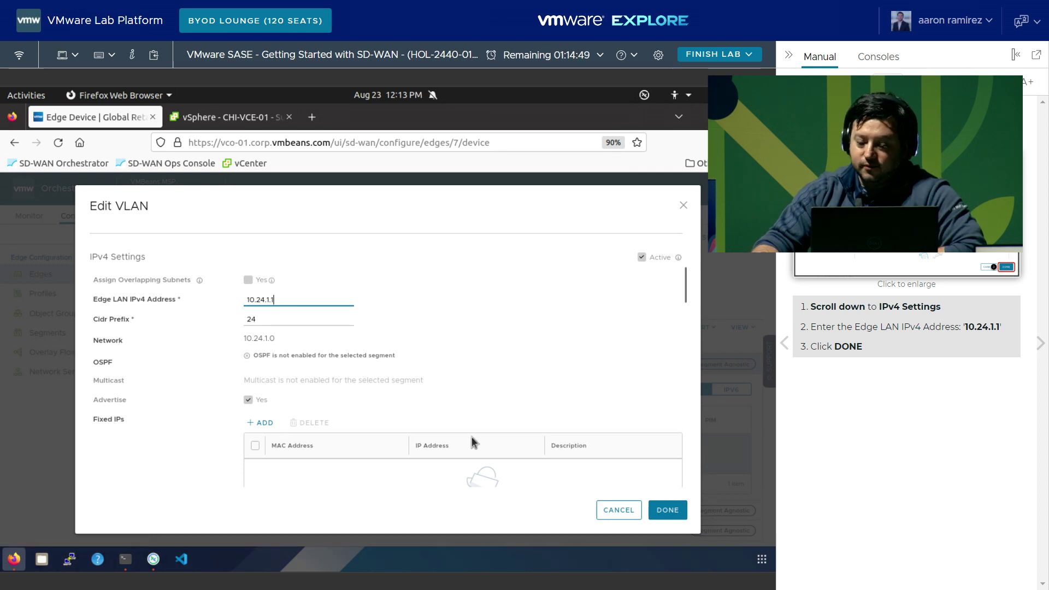
click(669, 510)
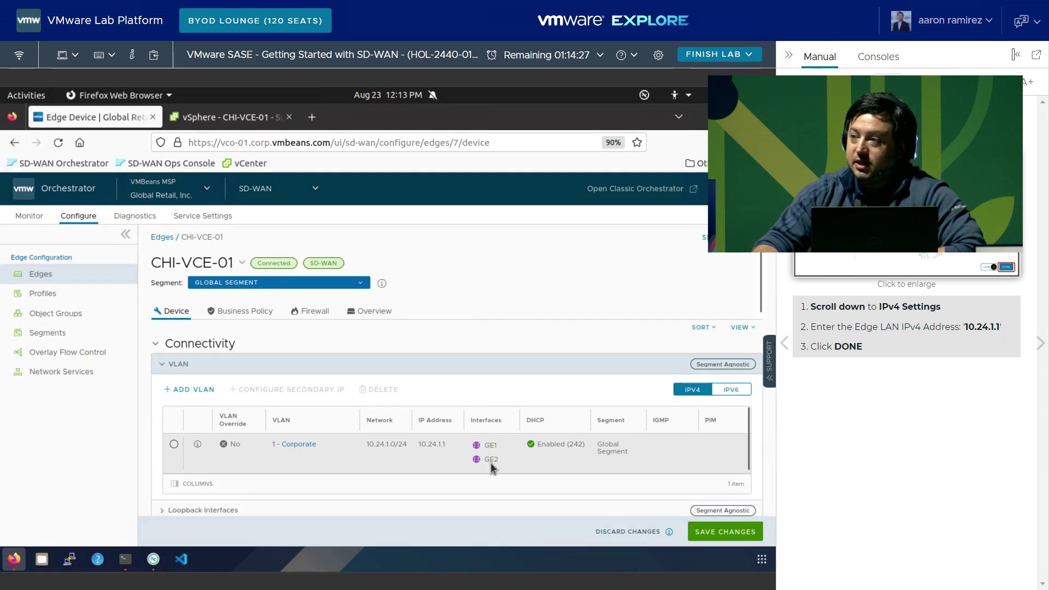
Step: Start a new VLAN on CHI-VCE-01 in the Global Segment with the name Secondary and VLAN ID 2
click(1040, 342)
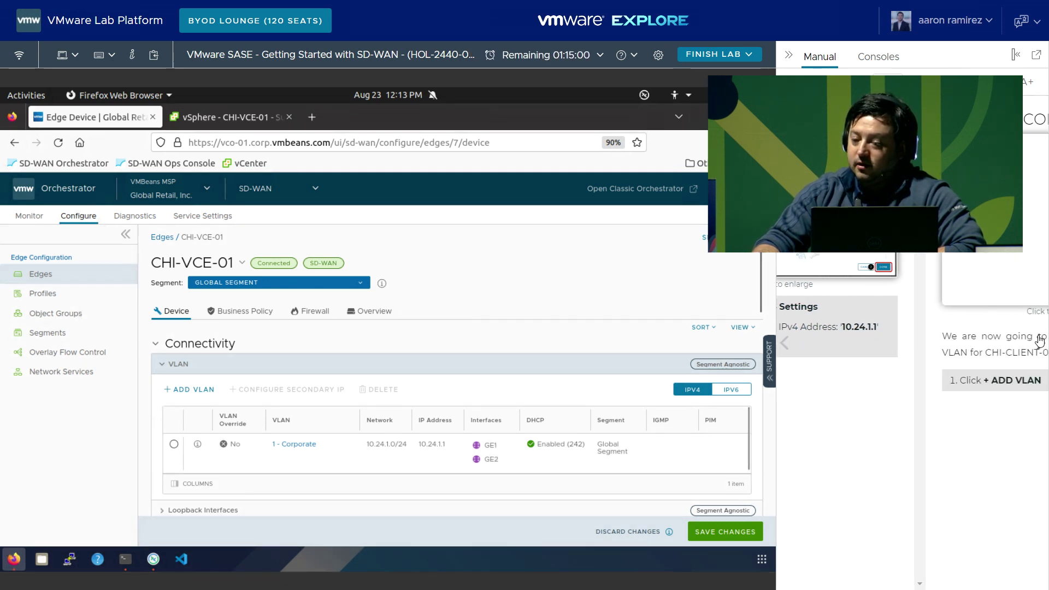
click(191, 390)
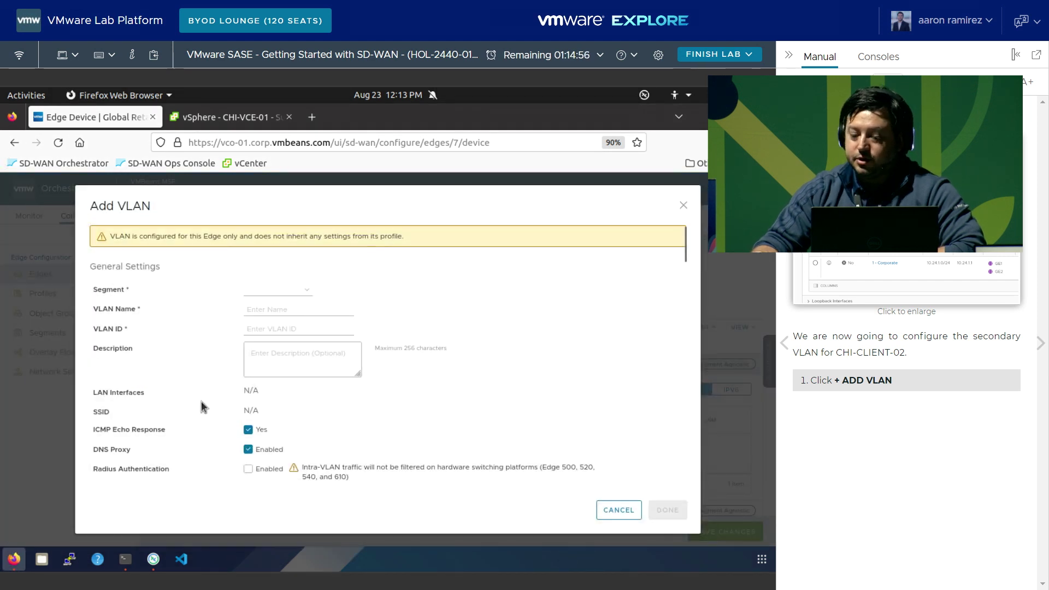
click(273, 289)
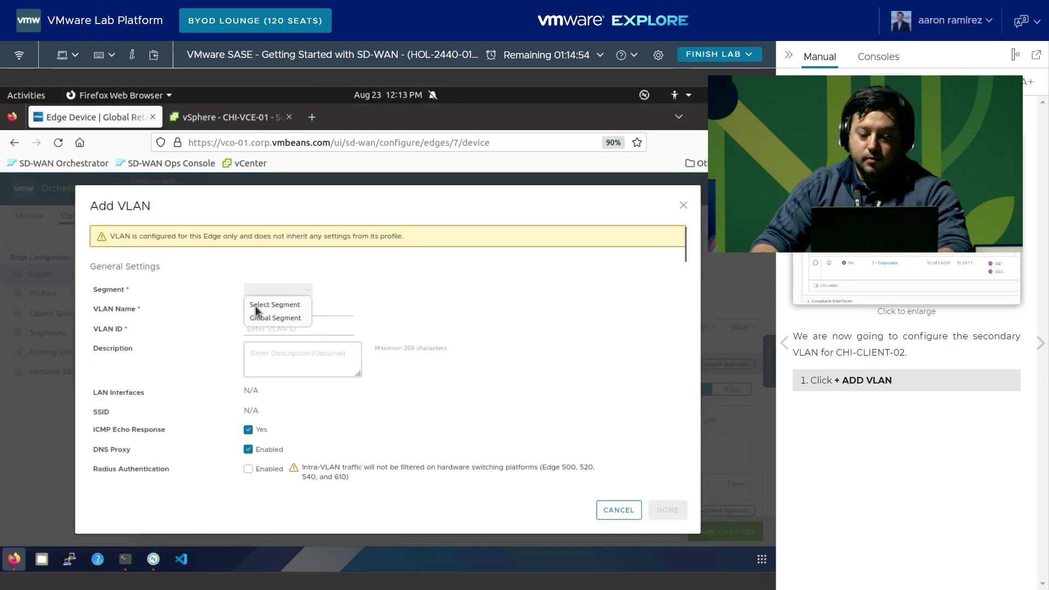
click(254, 316)
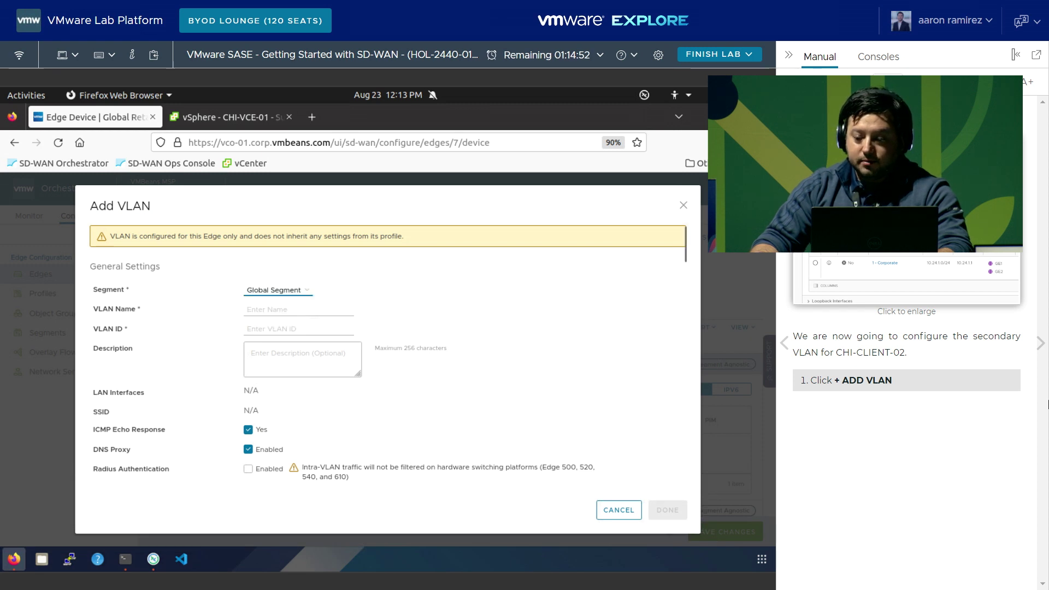
click(1040, 344)
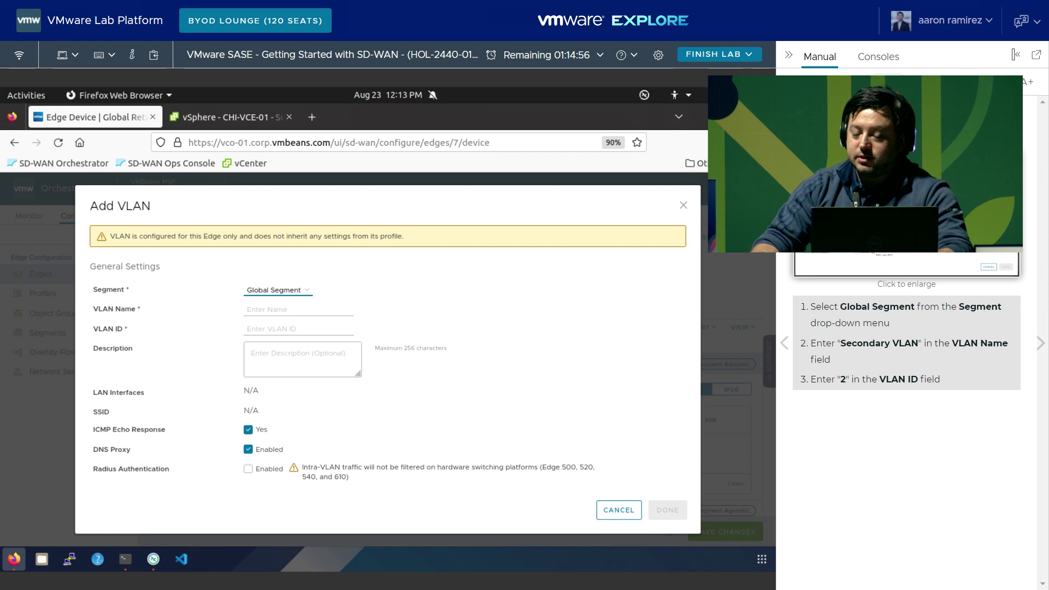
click(271, 307)
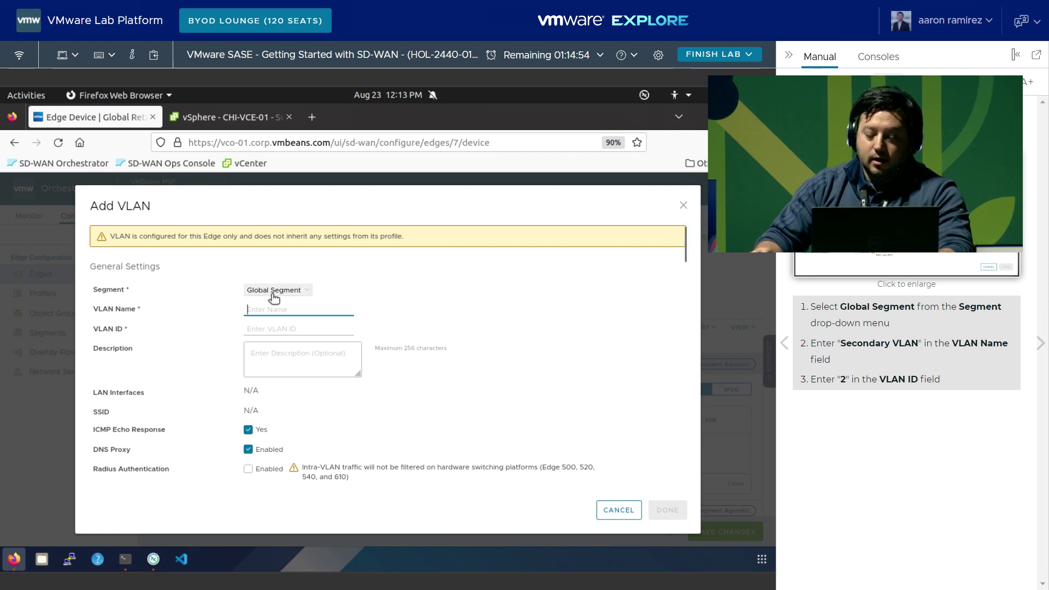
text(Se)
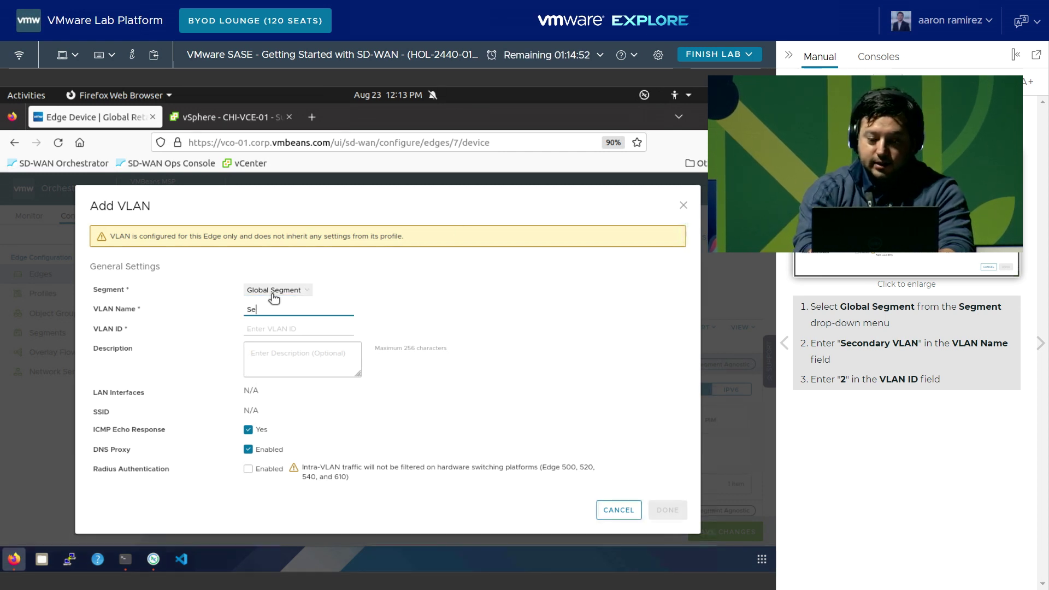
text(condary)
click(267, 328)
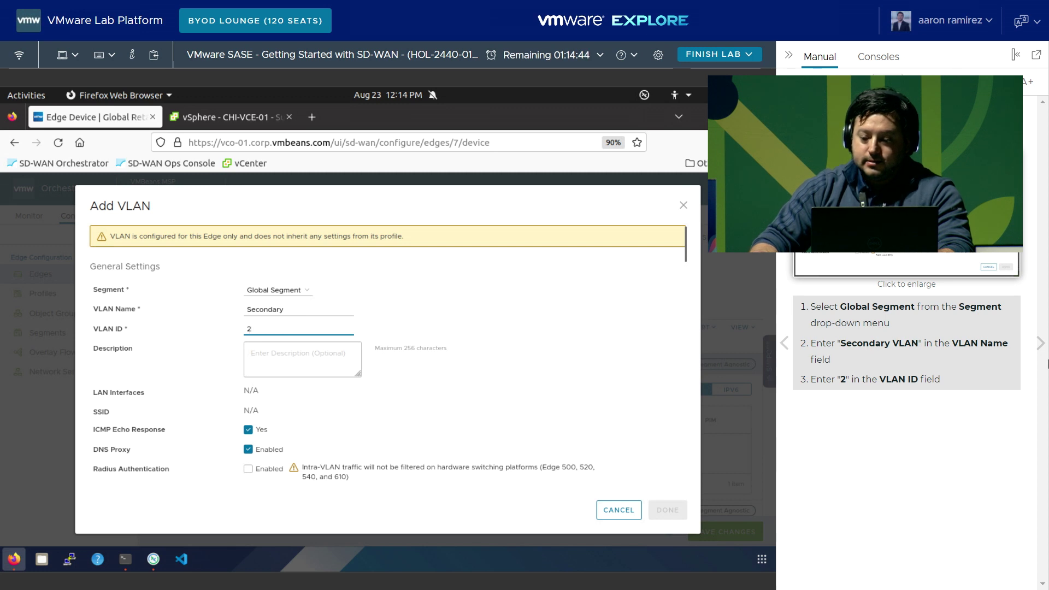
Step: Set the new VLAN's Edge LAN IPv4 address to 10.24.2.1 and add the VLAN to the edge
click(1040, 343)
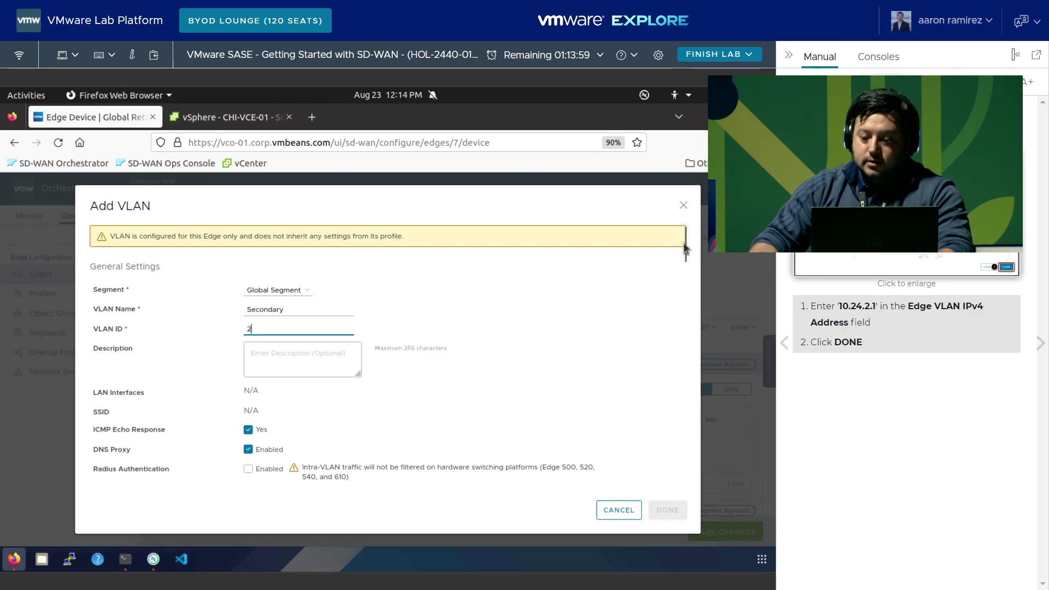
drag(687, 256, 685, 301)
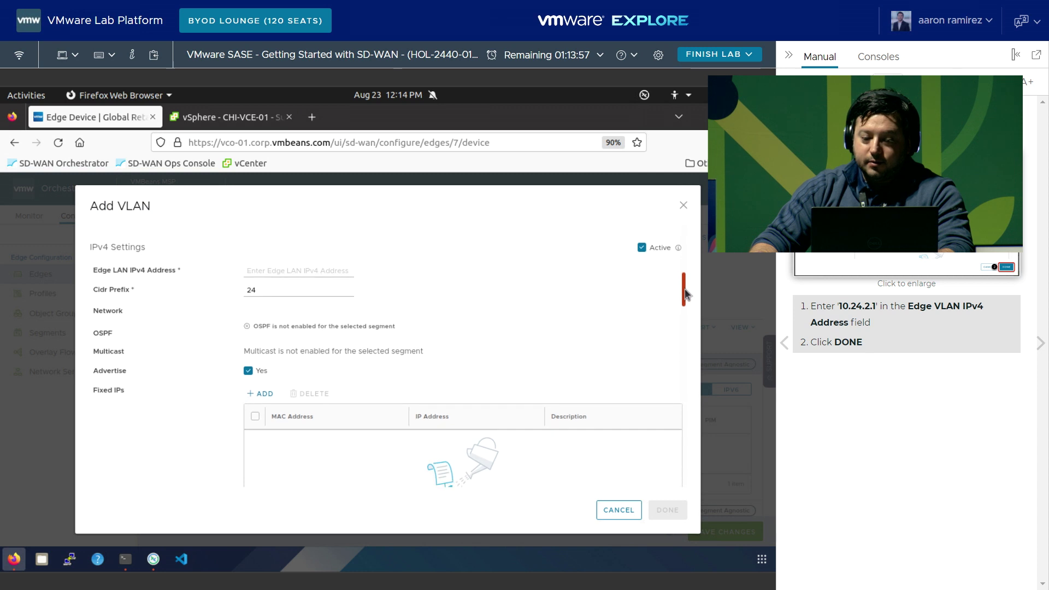
click(287, 270)
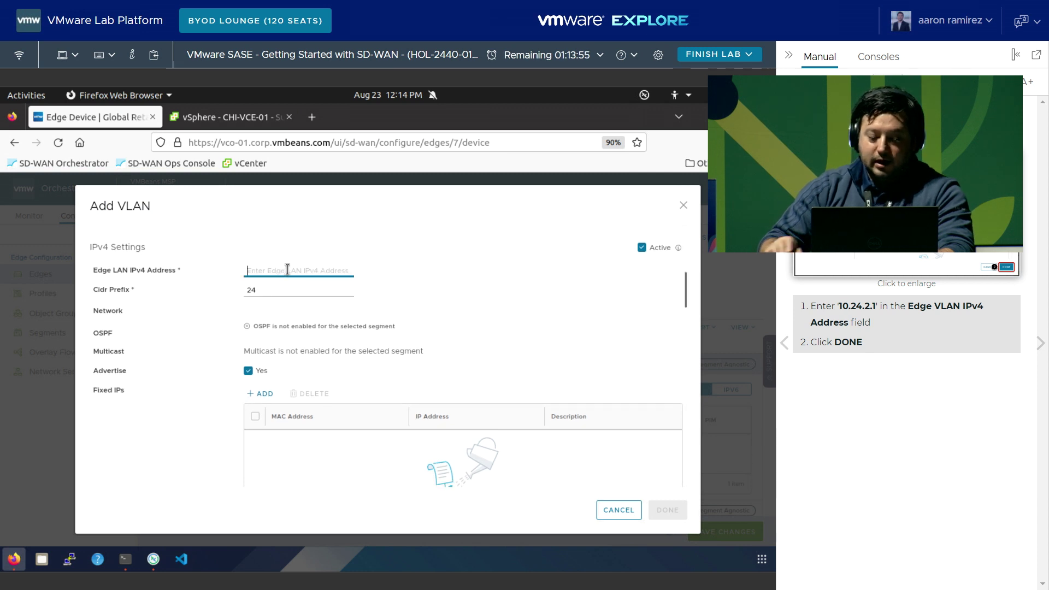
text(10/.24.)
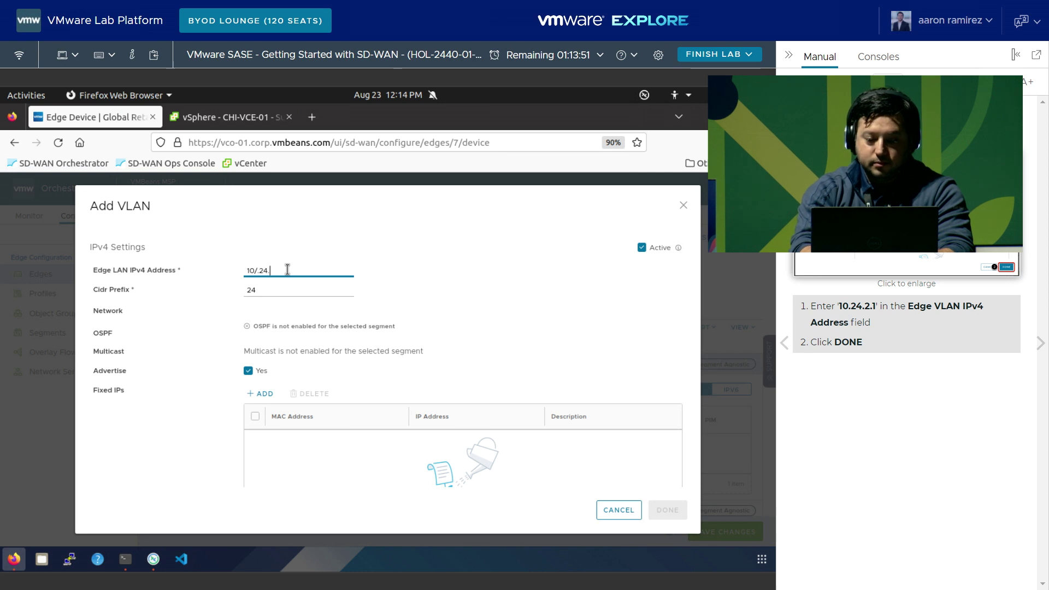
key(BackSpace)
key(BackSpace)
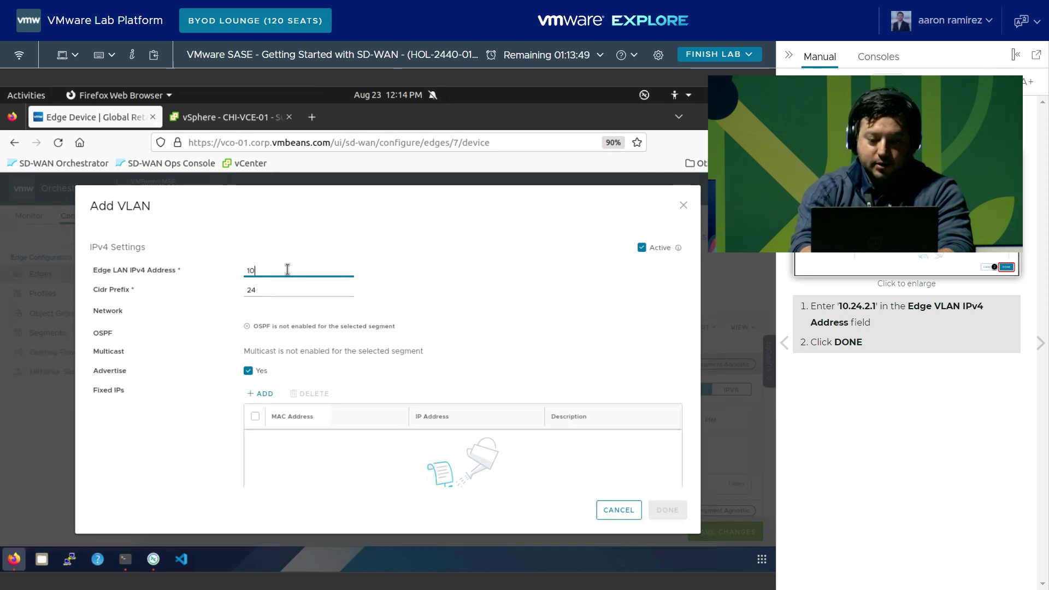
text(1)
text(.1)
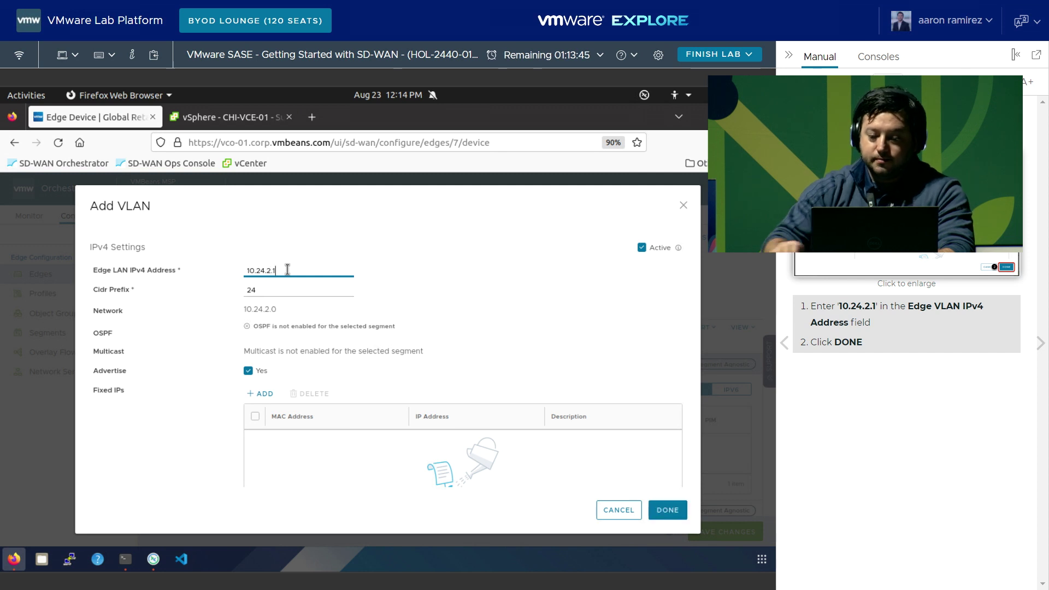
click(284, 292)
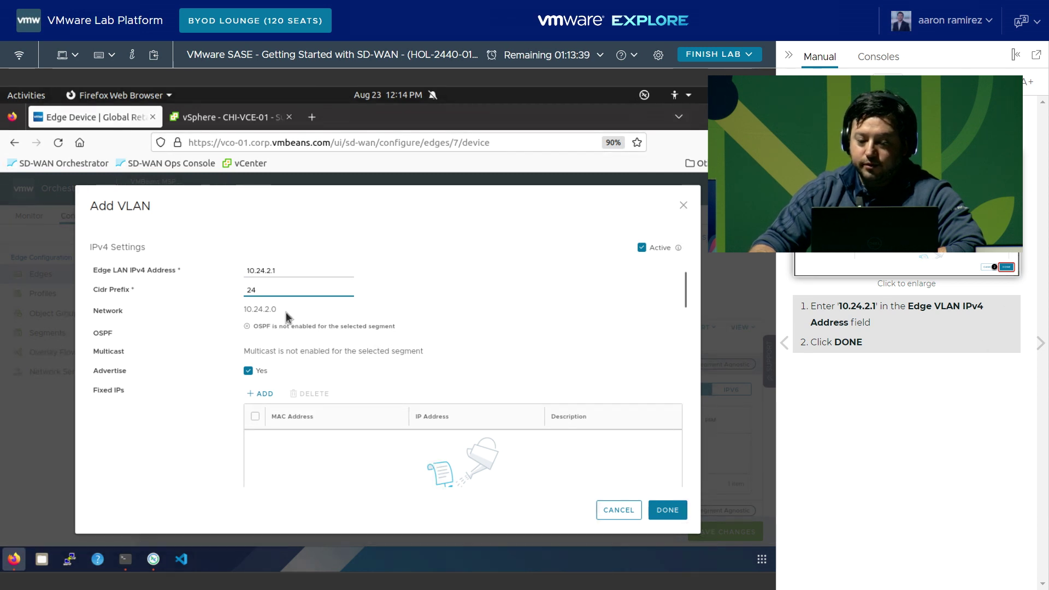
click(676, 511)
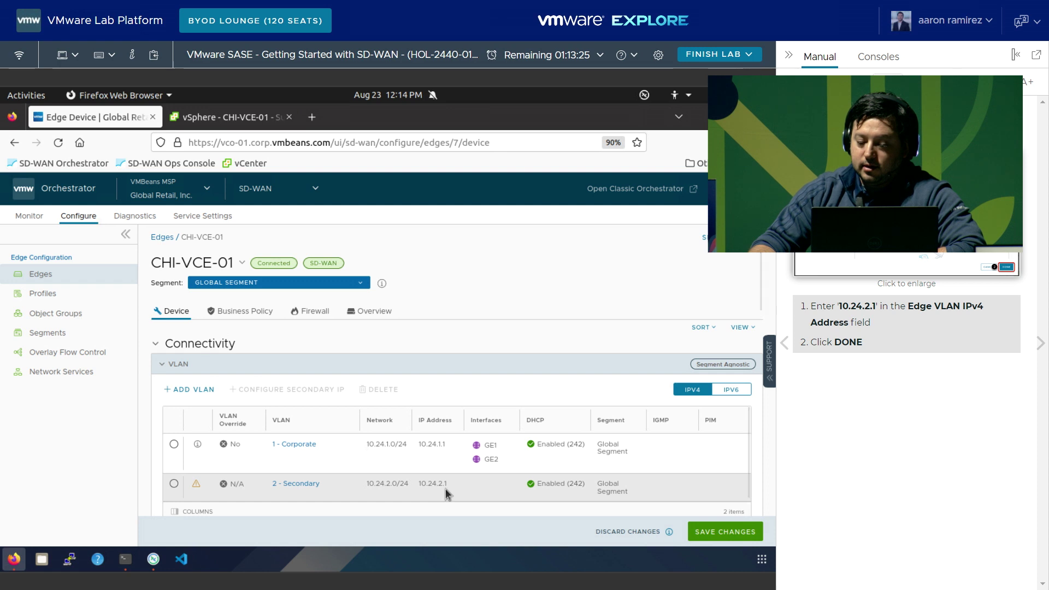
Step: Expand the Interfaces section of CHI-VCE-01's device settings and open the GE2 interface for editing
click(1039, 344)
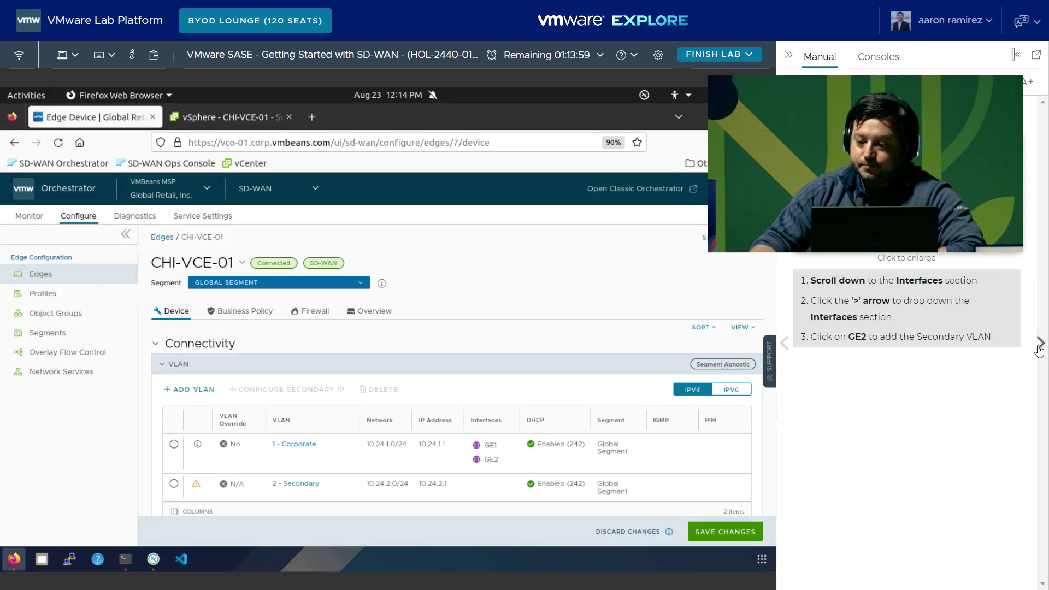
scroll(517, 411, down, 1)
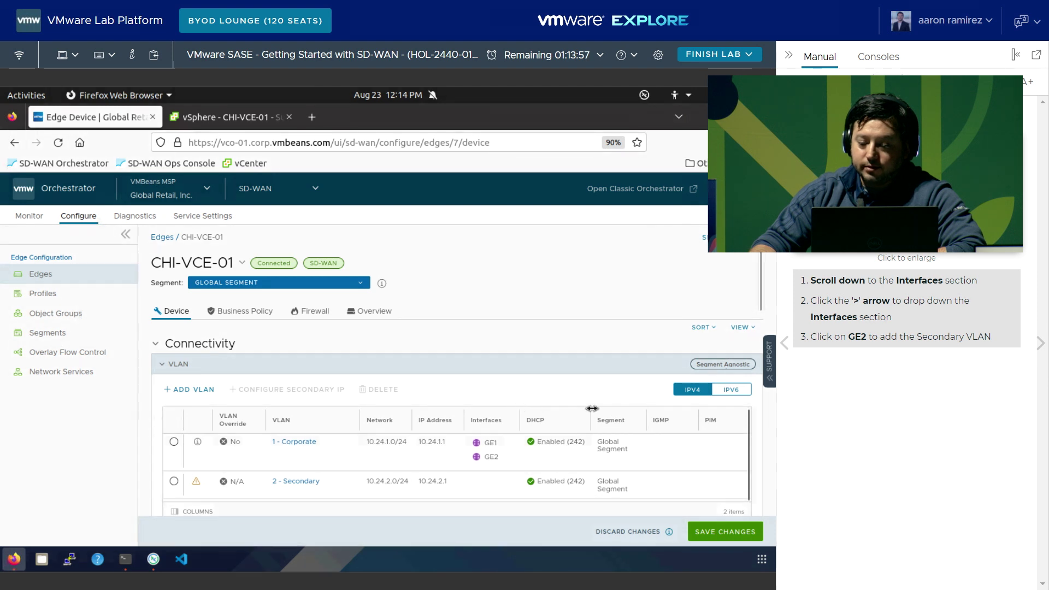
scroll(737, 326, down, 5)
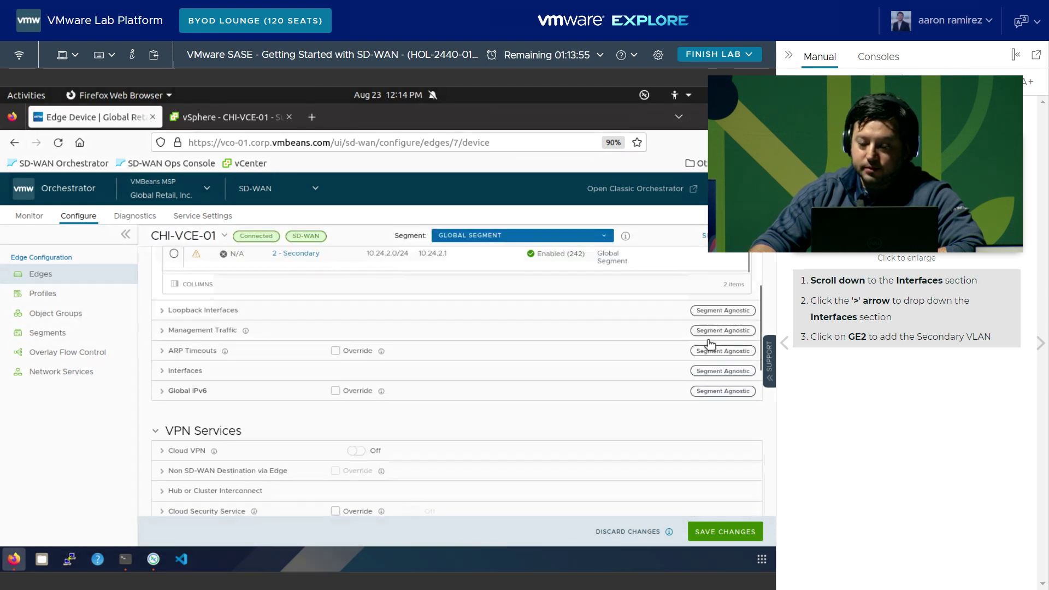
click(162, 371)
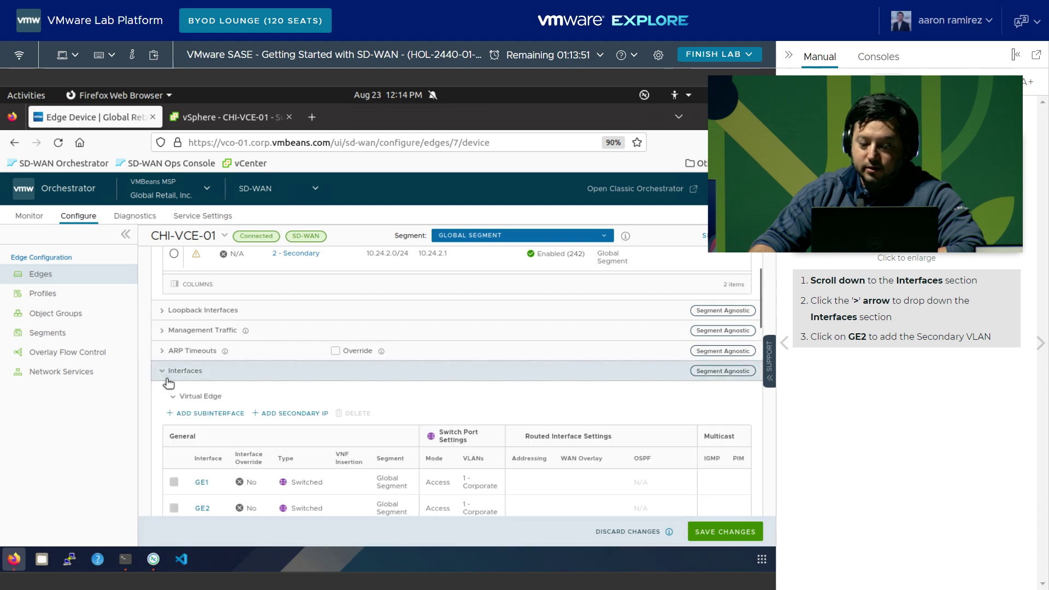
scroll(224, 370, up, 2)
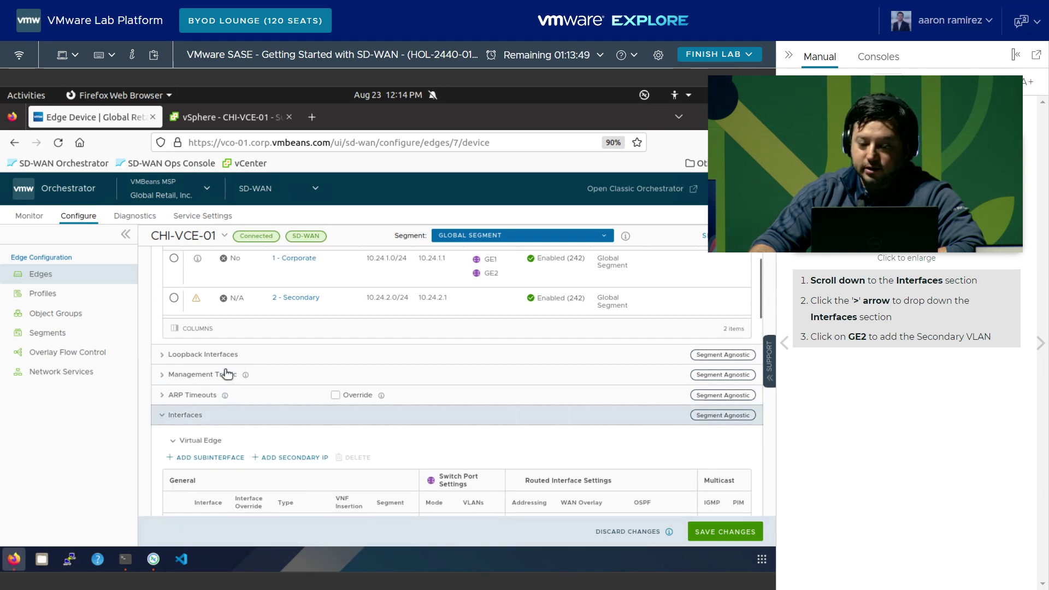
scroll(228, 370, down, 2)
scroll(228, 370, up, 5)
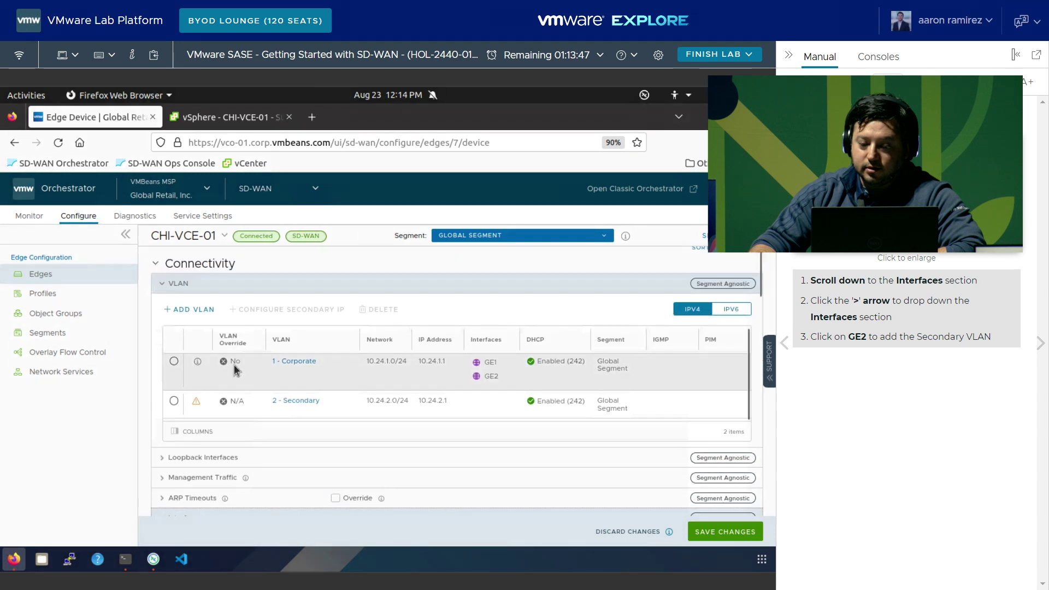
scroll(221, 380, down, 5)
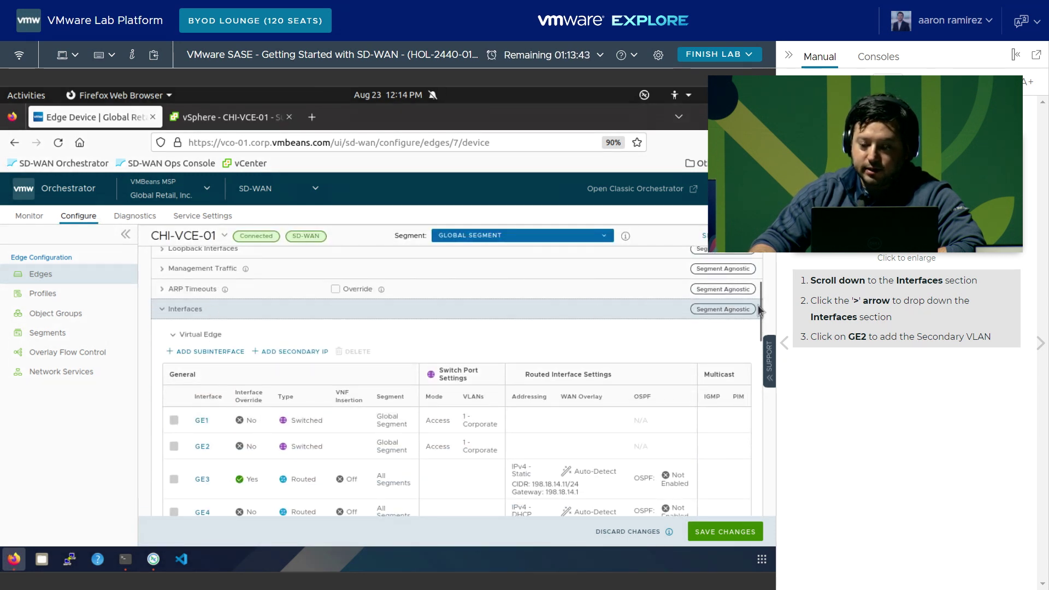
scroll(763, 319, down, 1)
scroll(763, 318, down, 2)
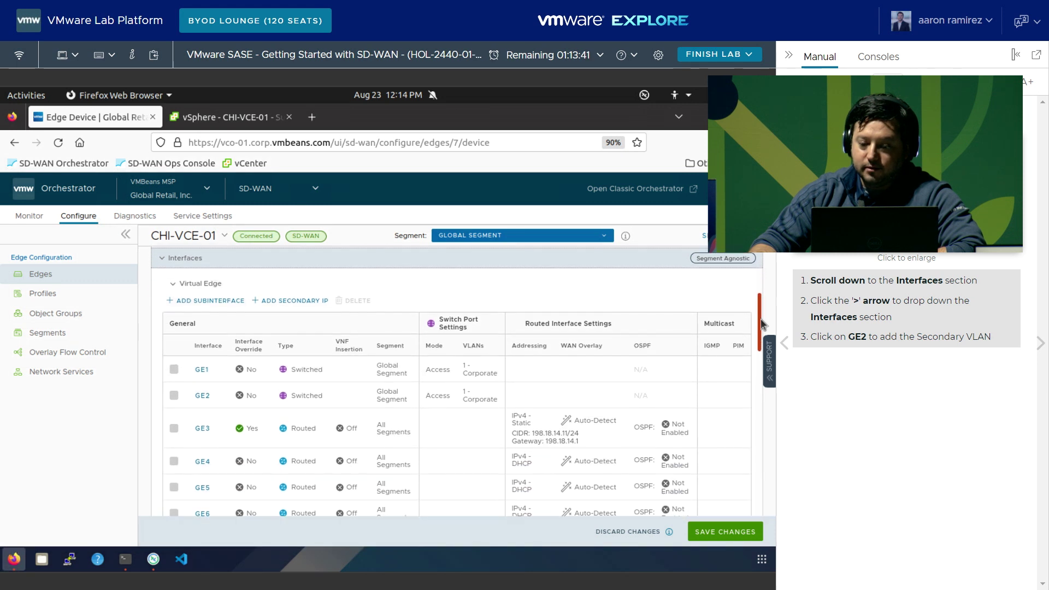
click(202, 385)
Step: Override the GE2 interface configuration, assign it to VLAN 2 - Secondary, and save the interface settings
click(1041, 343)
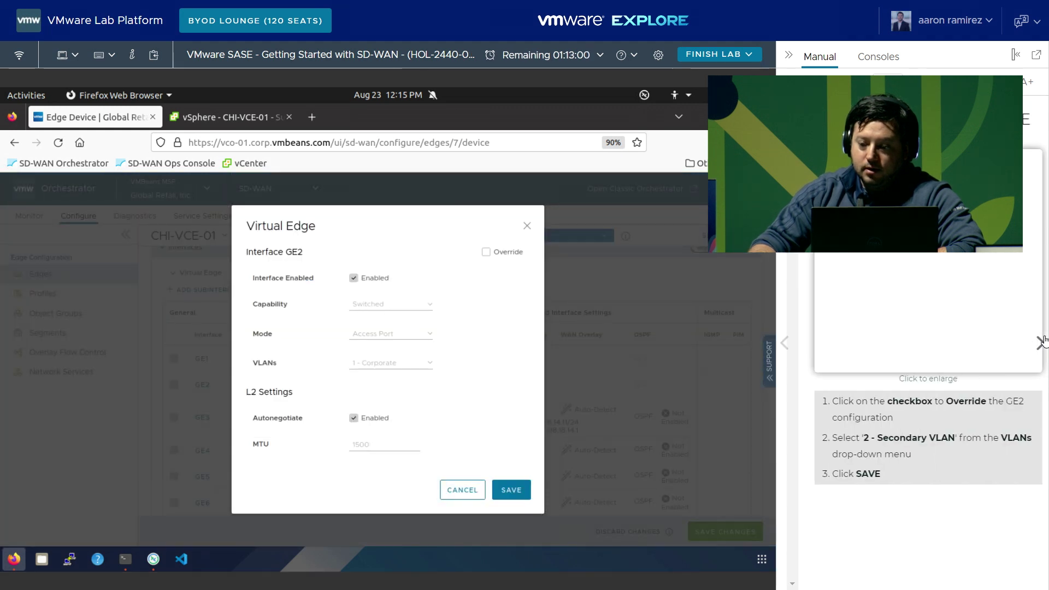
click(486, 252)
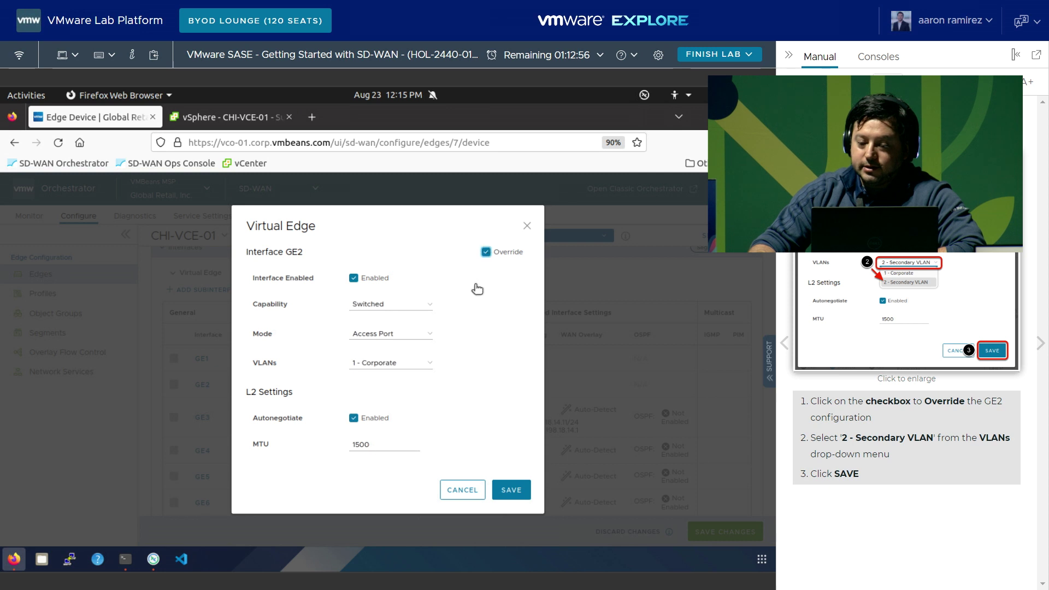
click(415, 365)
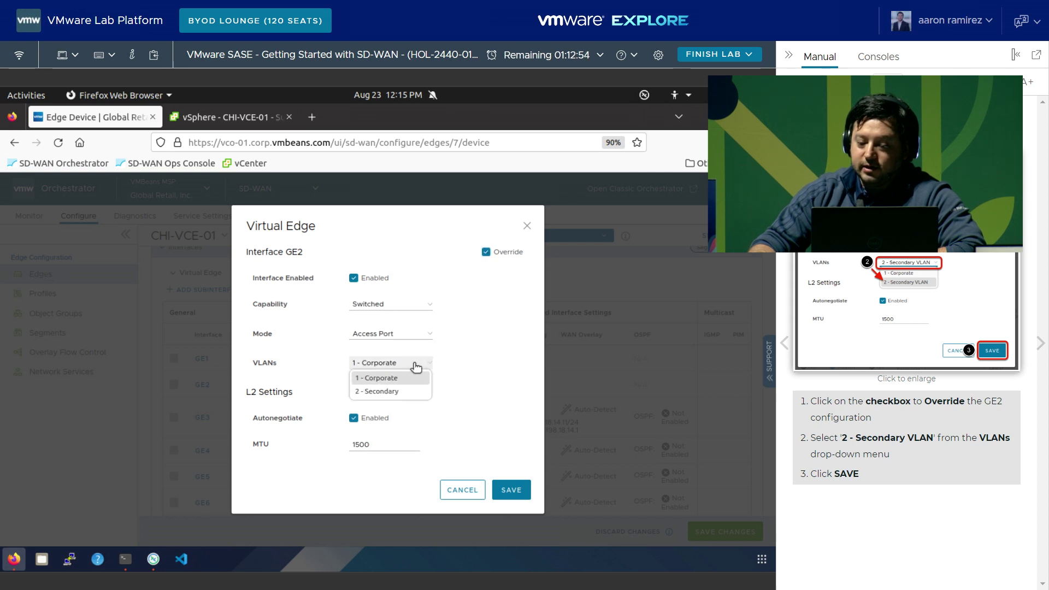
click(409, 391)
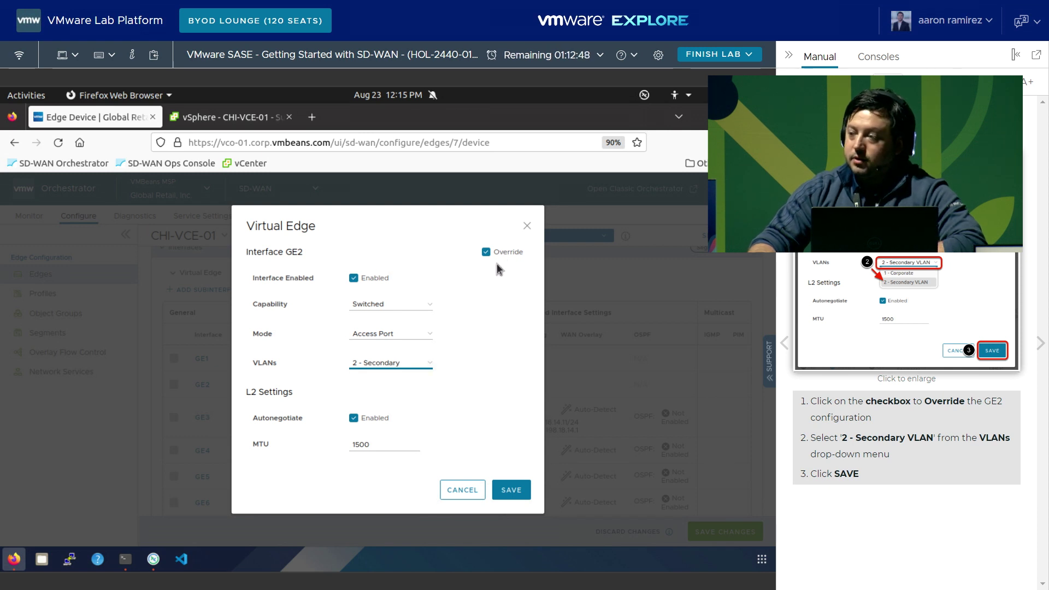
click(401, 363)
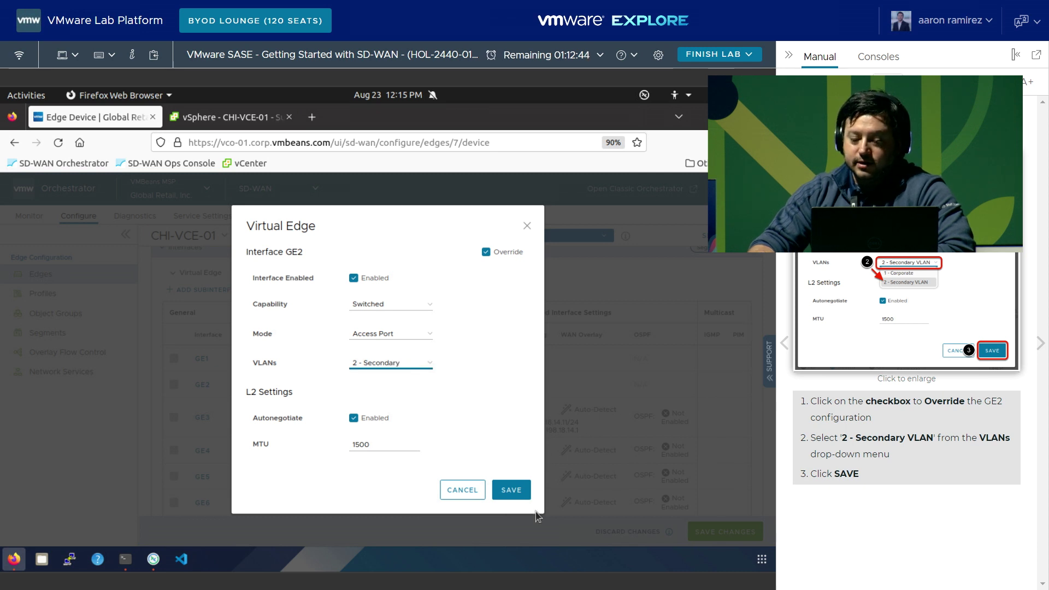
click(513, 491)
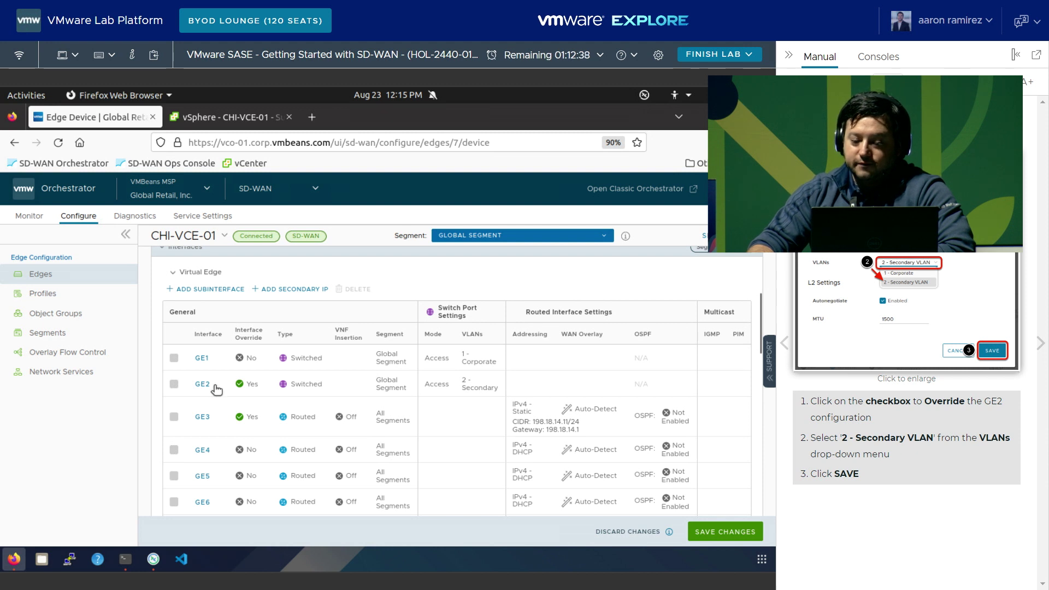
Step: Check the VLAN assignment of GE2, save CHI-VCE-01's device settings, and accept the possible service disruption
drag(462, 380, 493, 389)
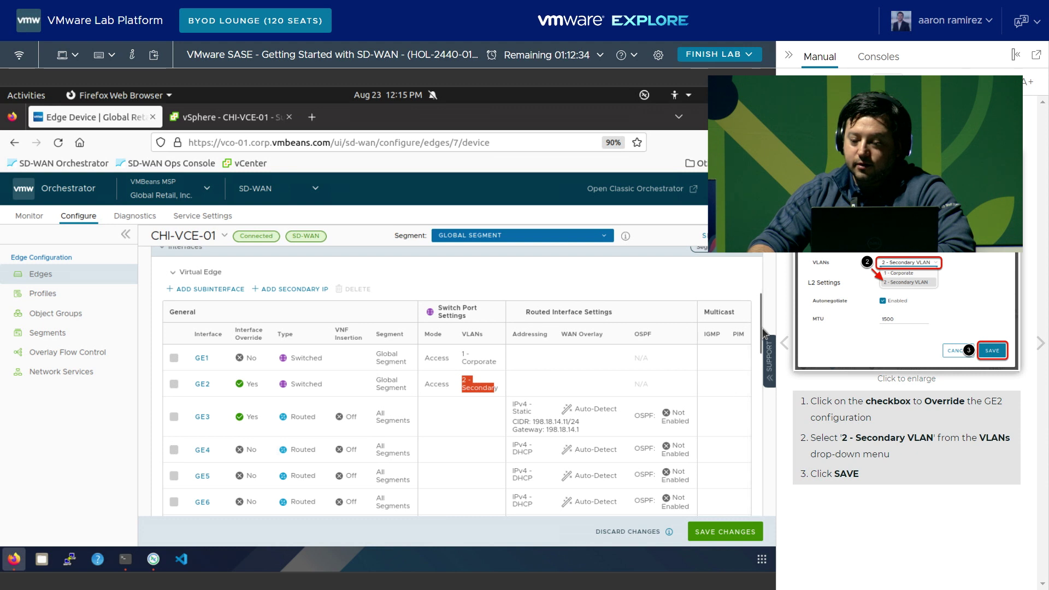
drag(763, 332, 762, 284)
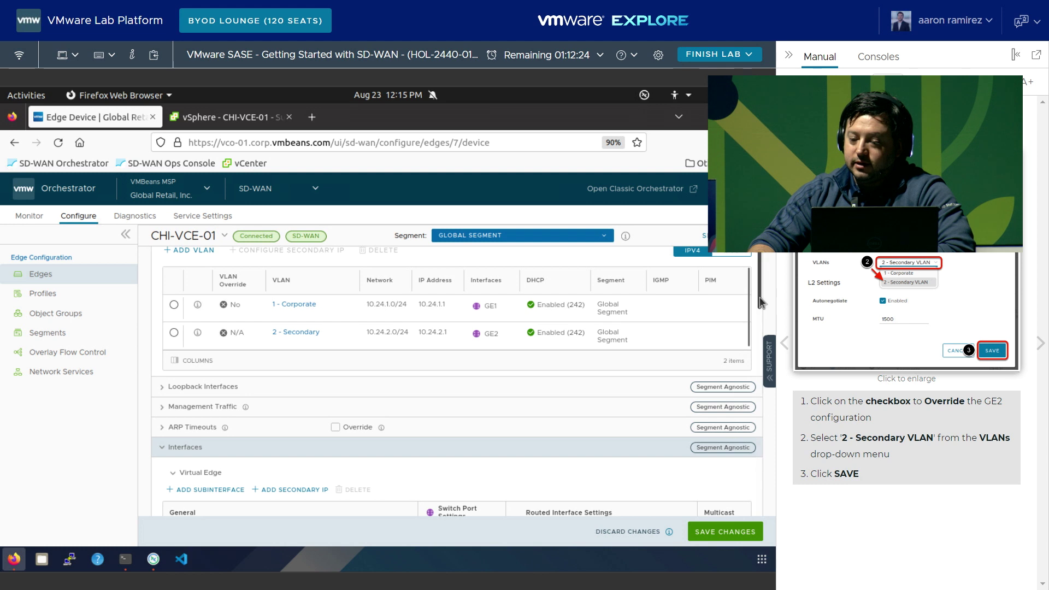
scroll(761, 302, down, 5)
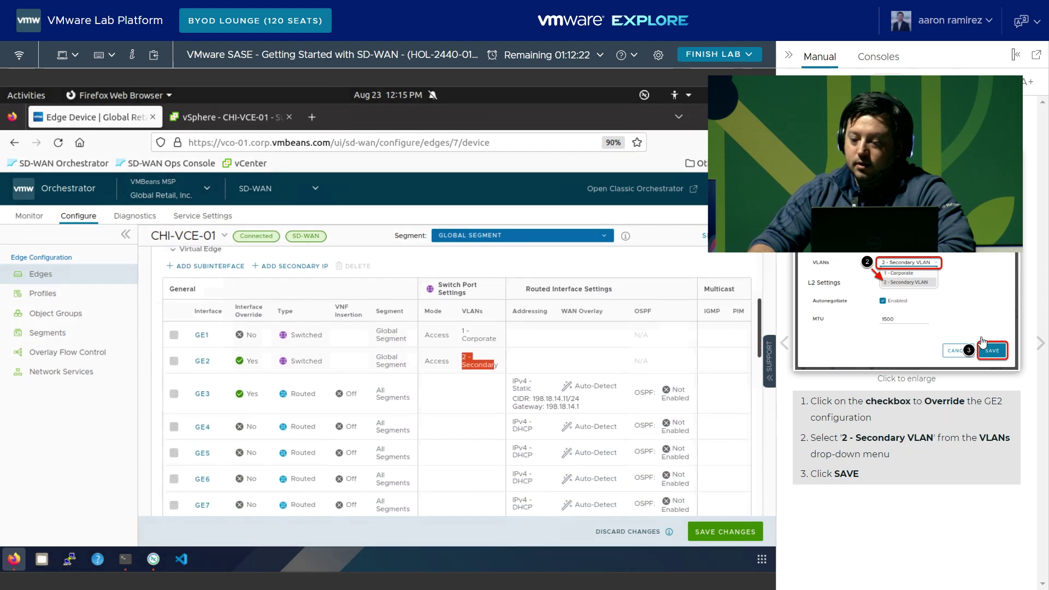
click(1040, 343)
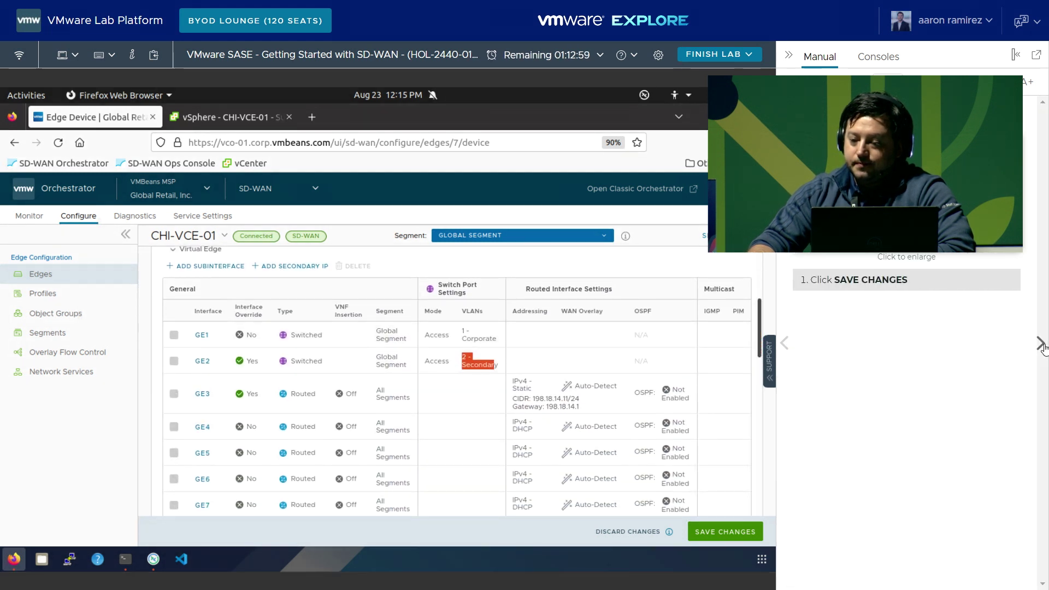
click(712, 536)
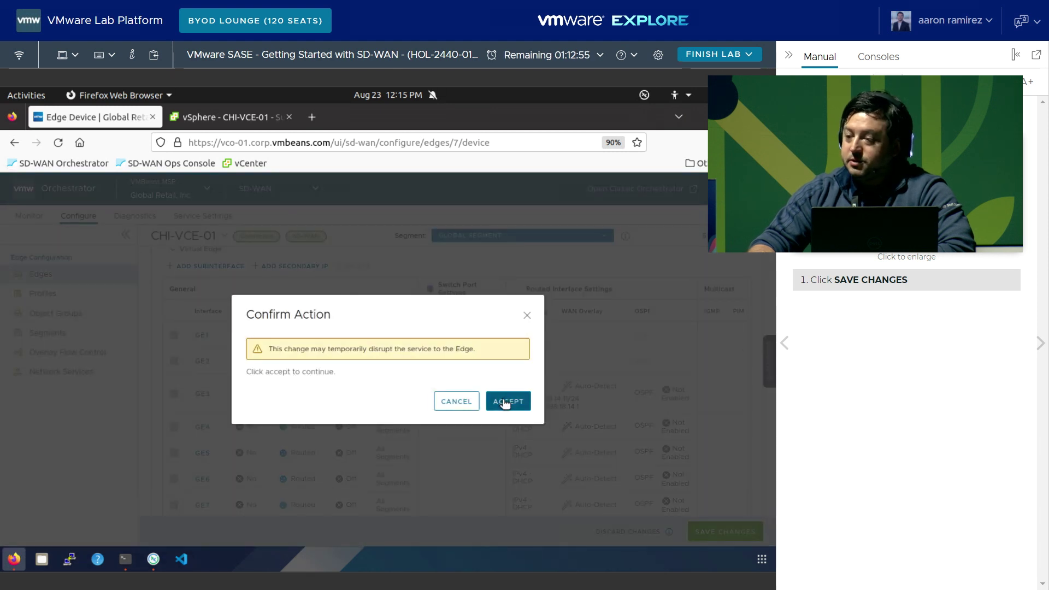
click(1040, 343)
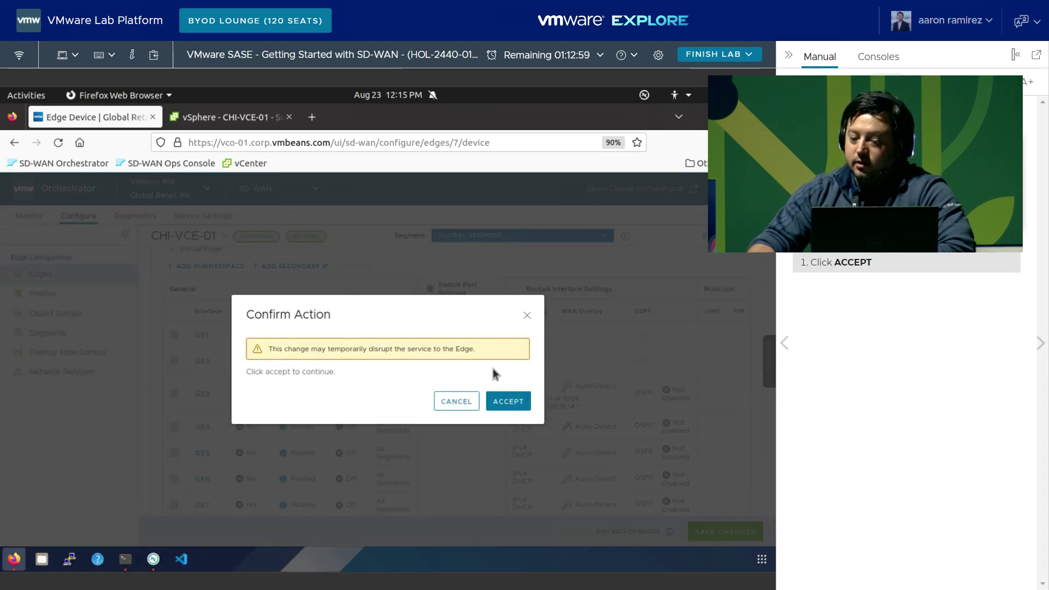
click(500, 402)
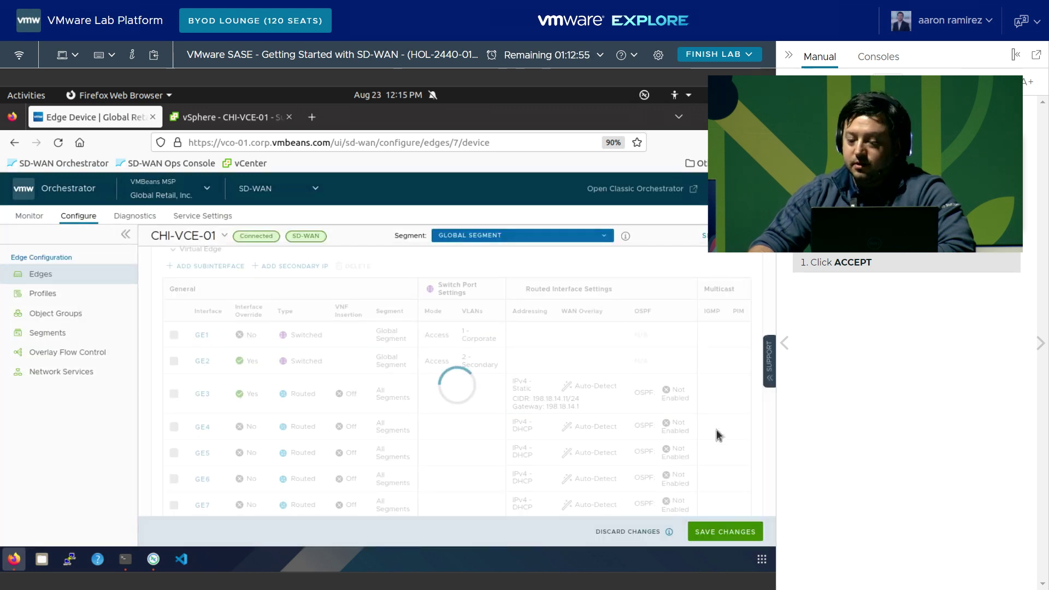
Step: Switch to the CHI-CLIENT-01 remote session in Remmina and ping 10.24.1.1 from its Command Prompt
click(1040, 348)
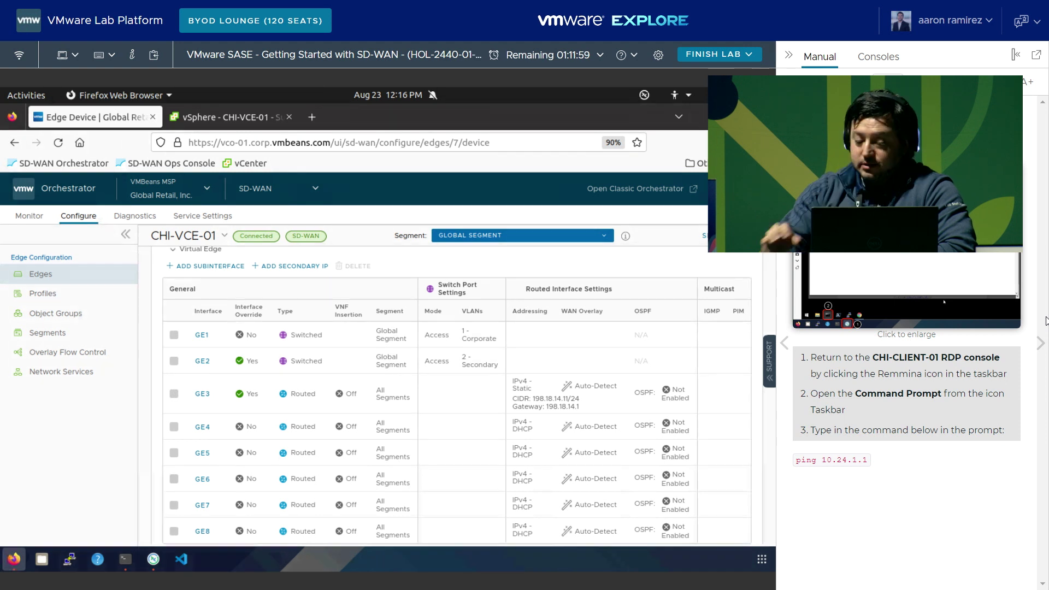
click(153, 560)
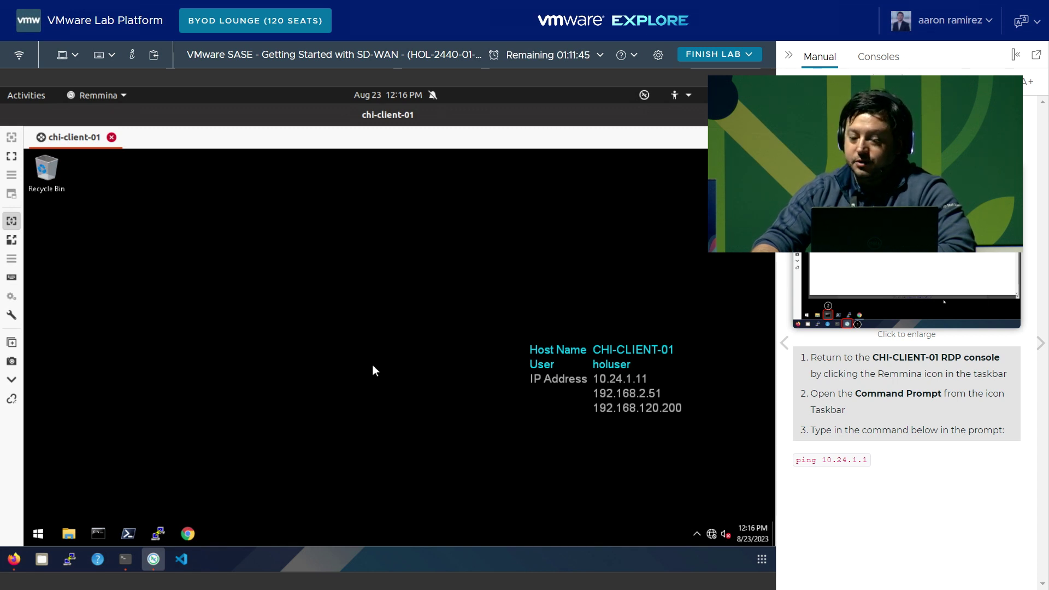
click(98, 535)
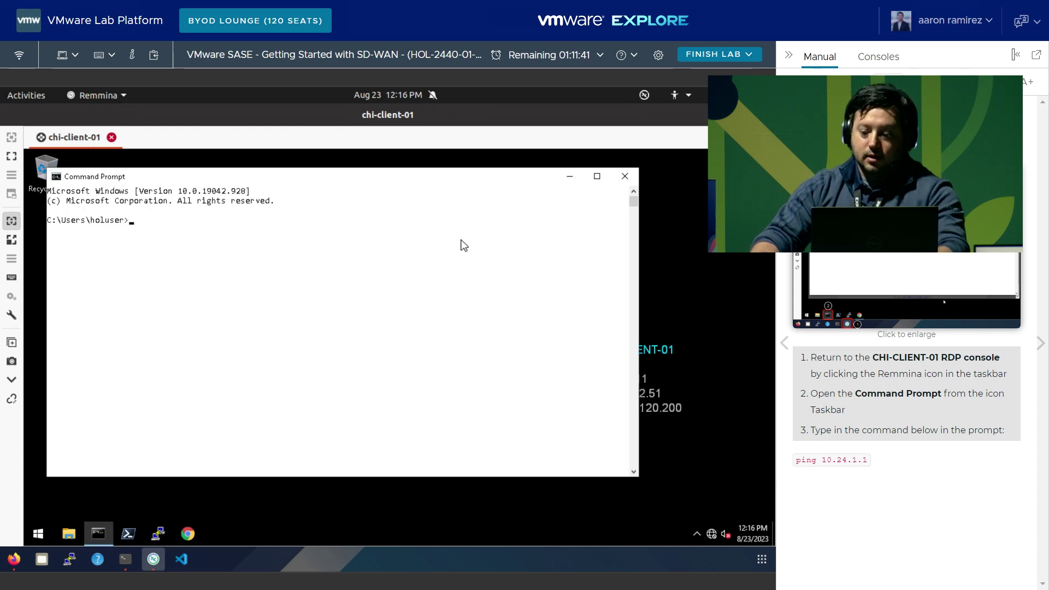
click(413, 279)
text(ping )
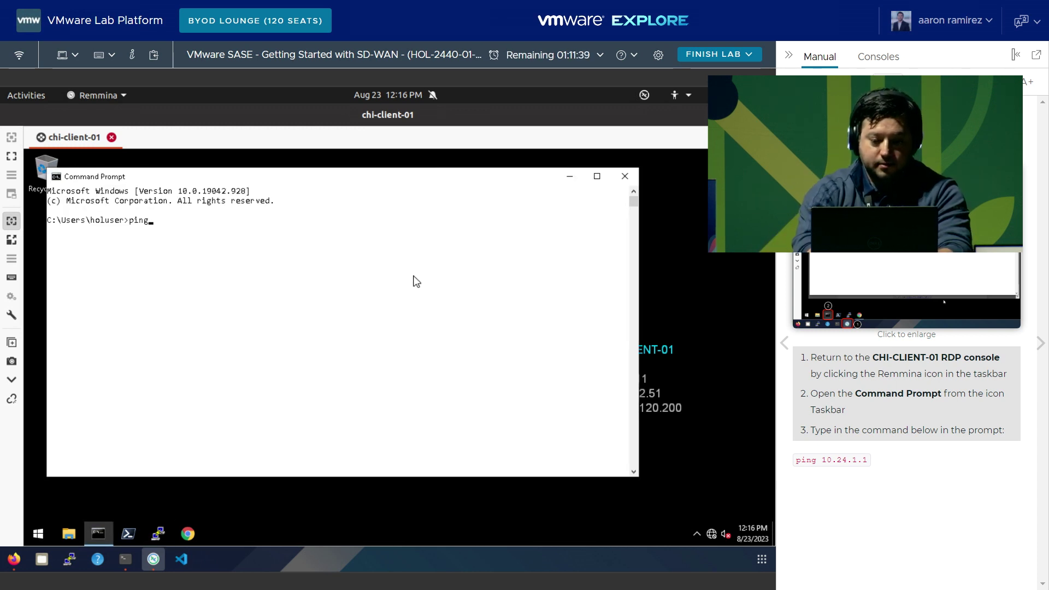
text(10.24.1)
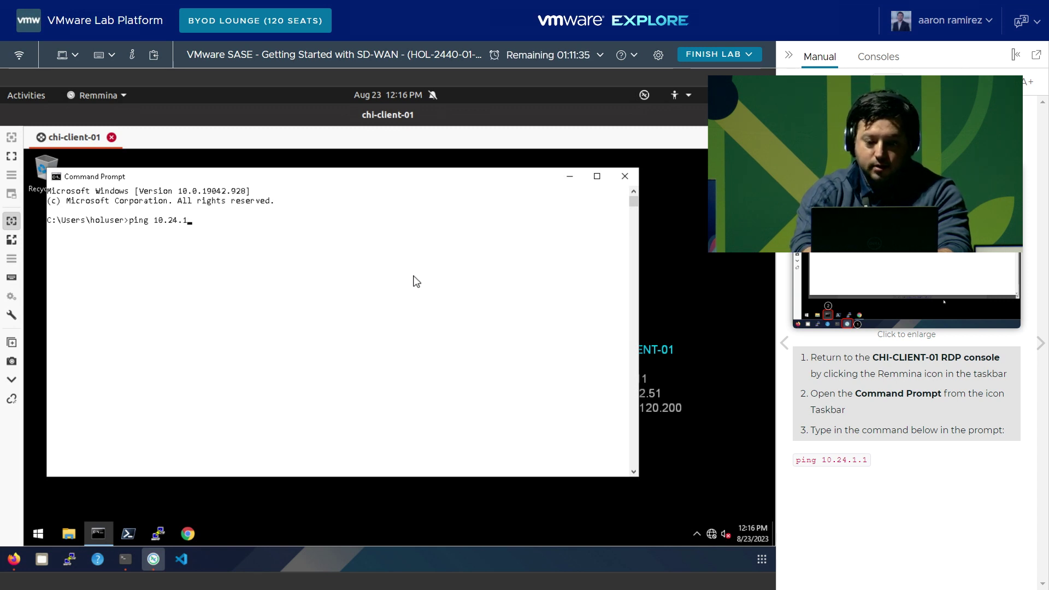
text(.1)
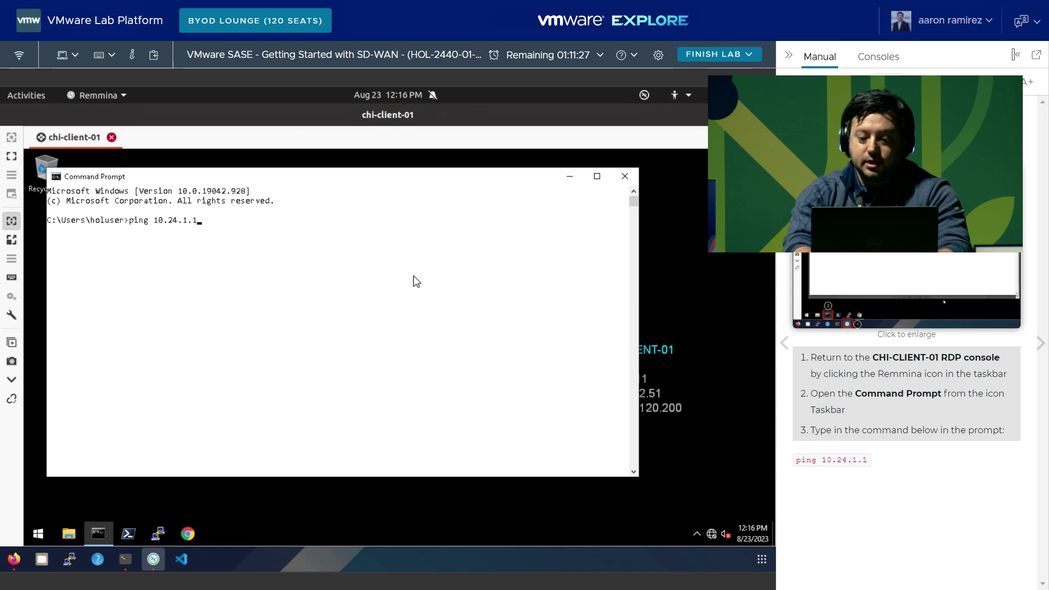
key(Return)
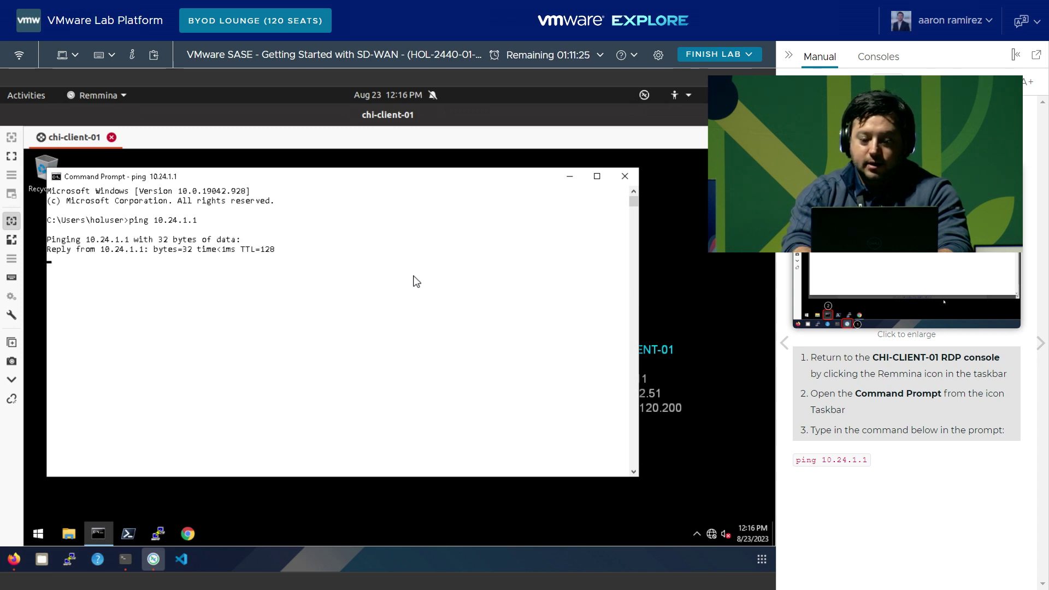
Step: Run netstat -rn in CHI-CLIENT-01's Command Prompt and examine the default gateway in the IPv4 route table
click(1039, 344)
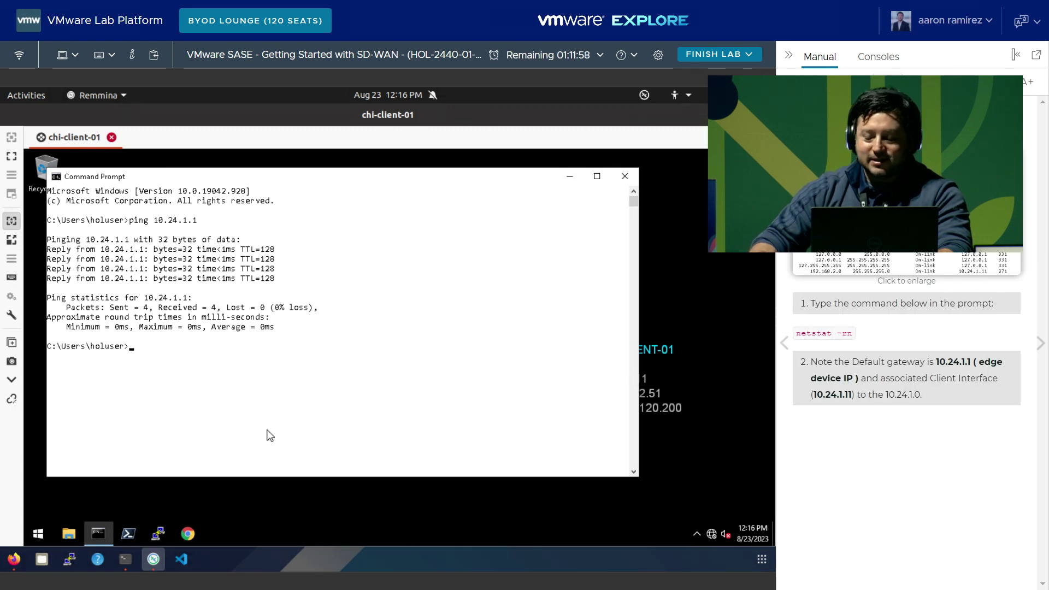
text(ne)
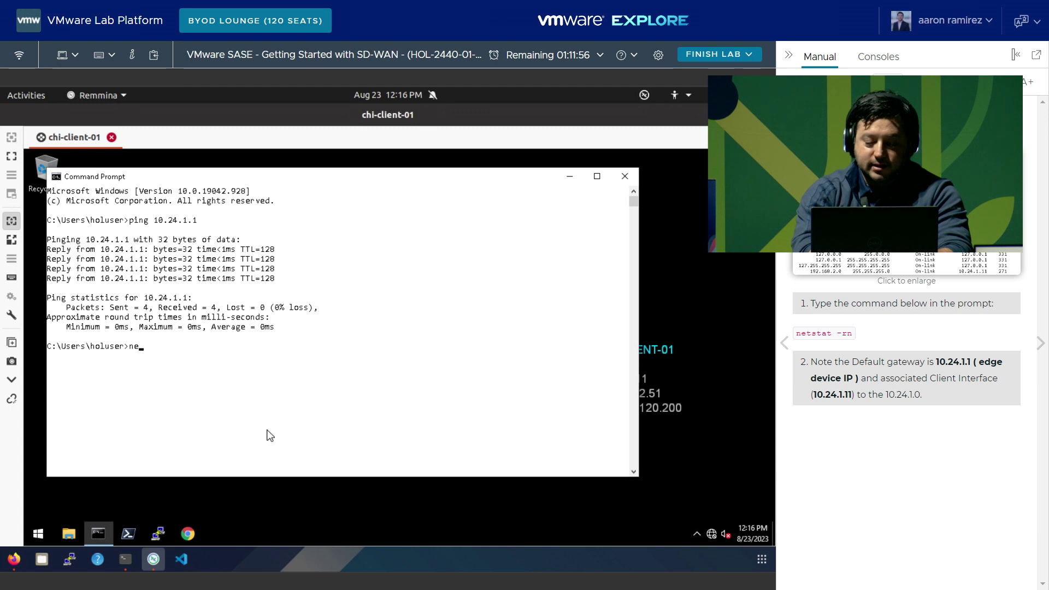
text(tstat )
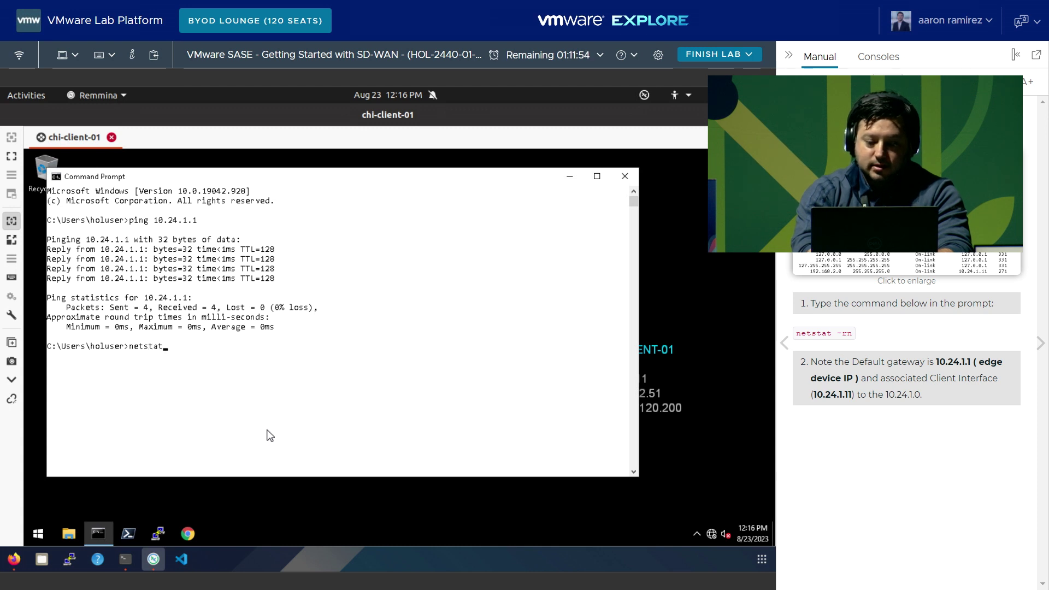
text(-rn)
key(Return)
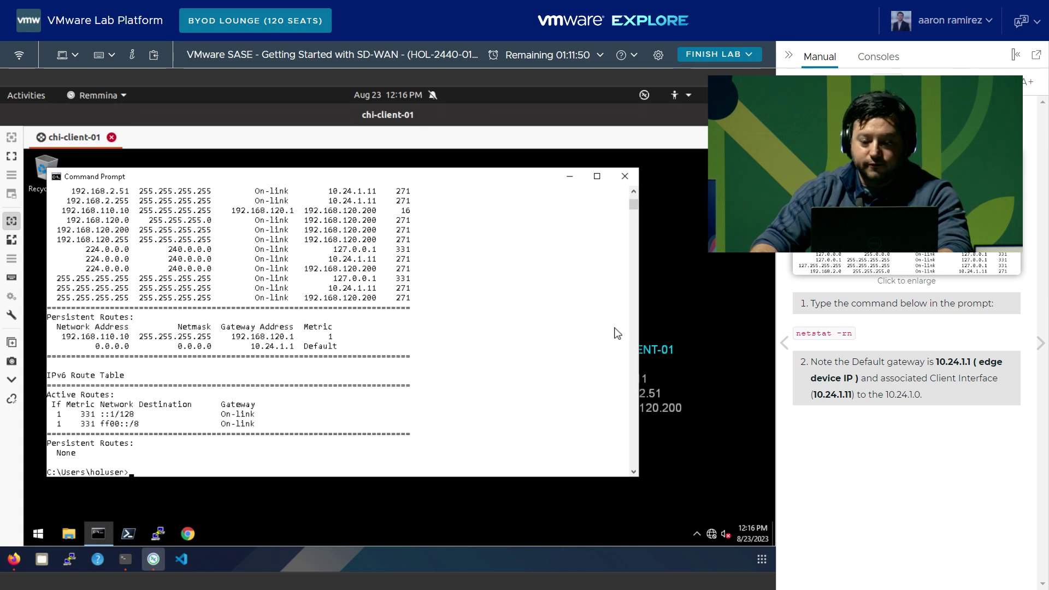
click(634, 193)
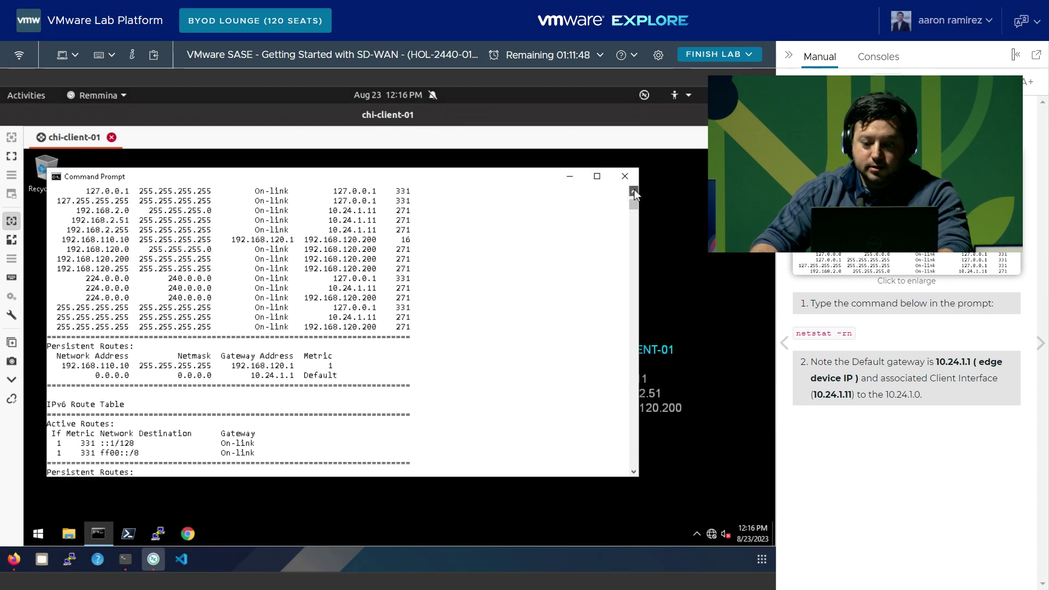
drag(633, 192, 632, 193)
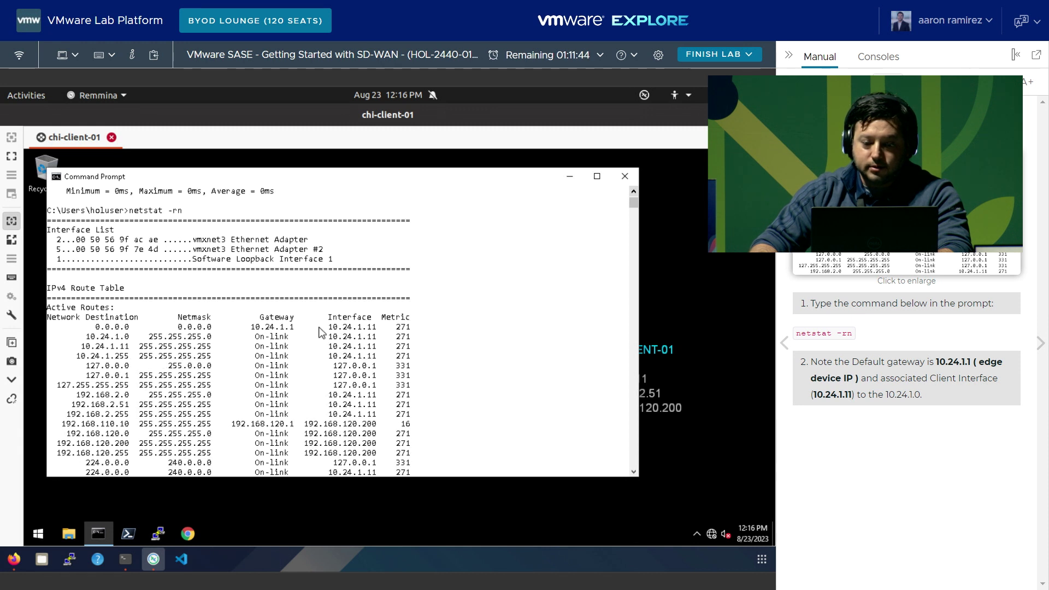
click(173, 218)
drag(186, 210, 131, 214)
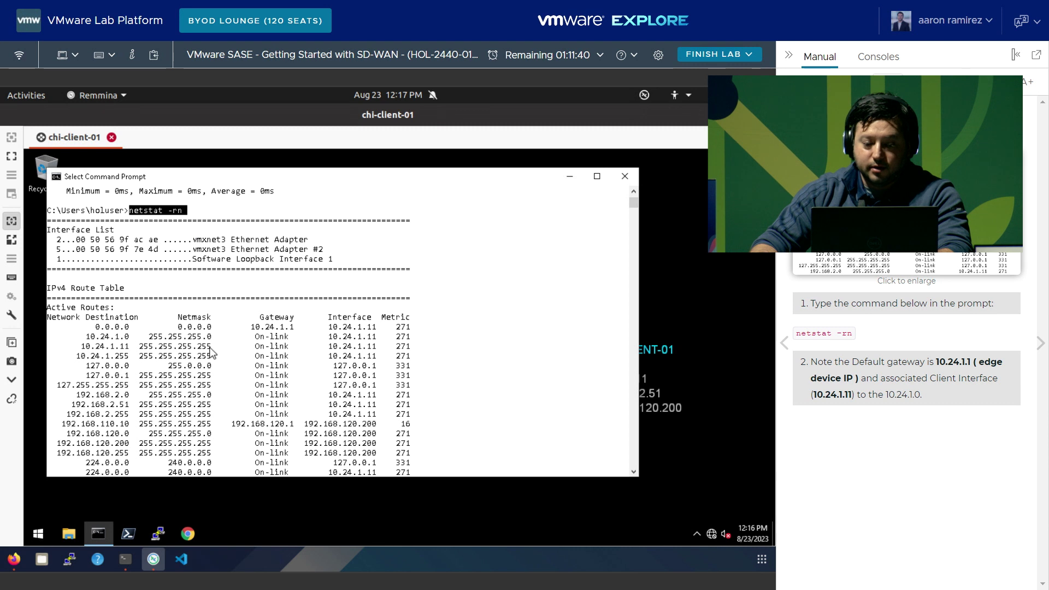
drag(295, 329, 250, 330)
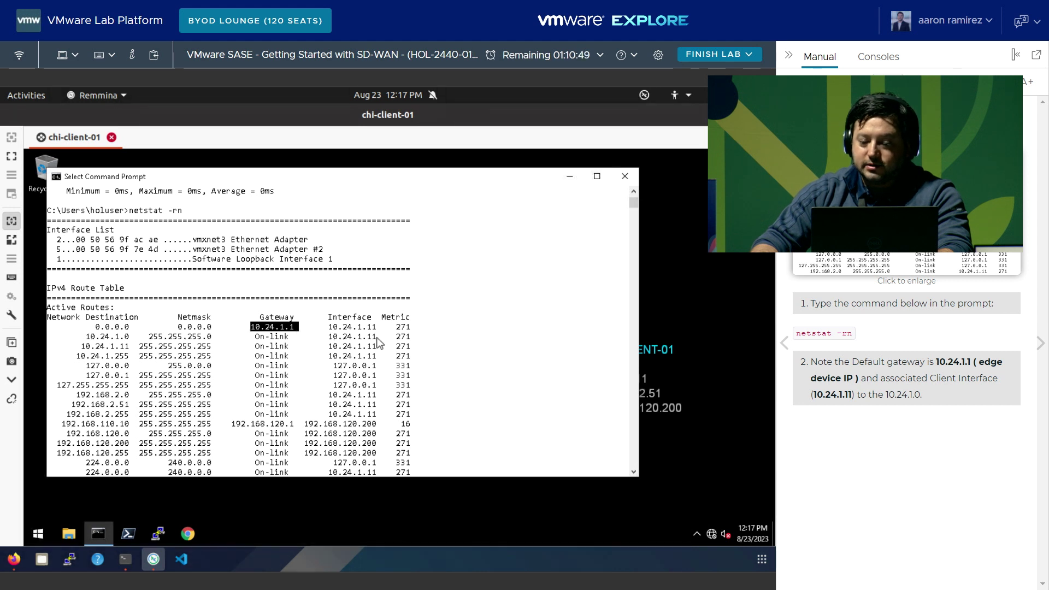
Step: Run ipconfig /all on CHI-CLIENT-01 and check the Ethernet 2 adapter's IPv4 address and default gateway
click(1039, 345)
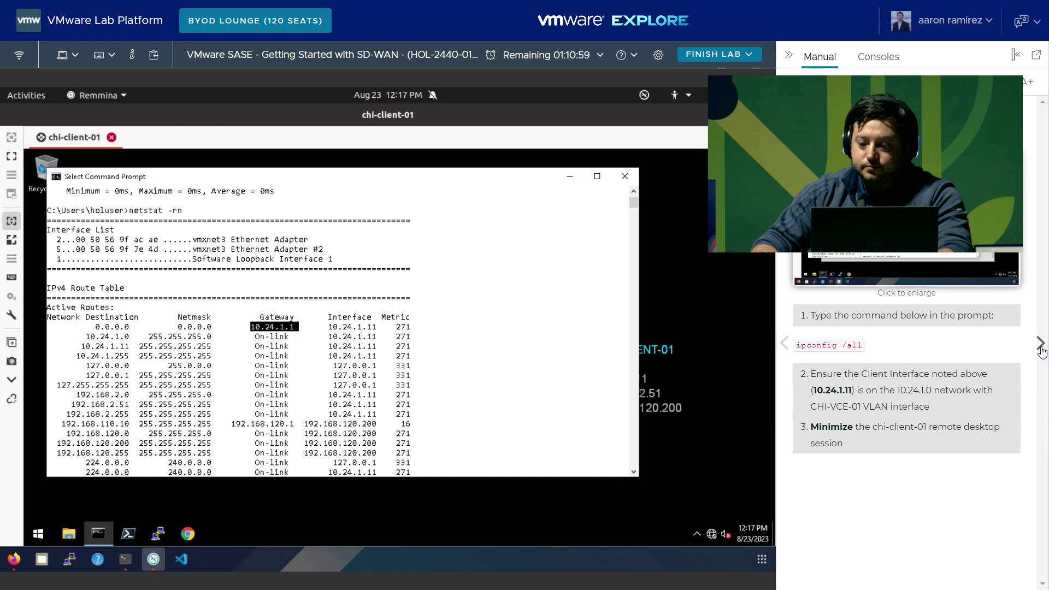
click(449, 365)
text(ip)
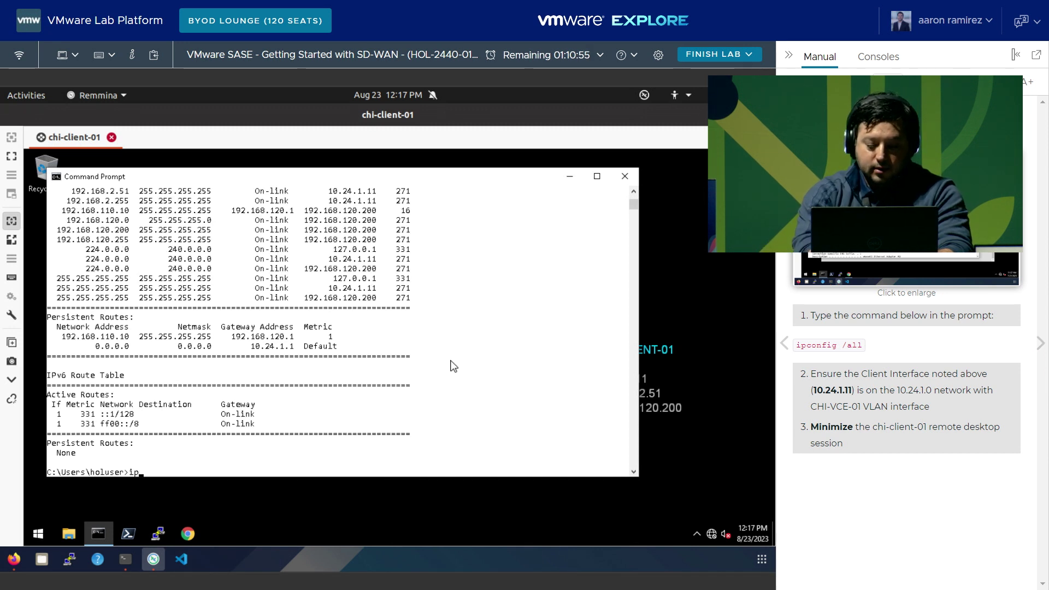
text(config)
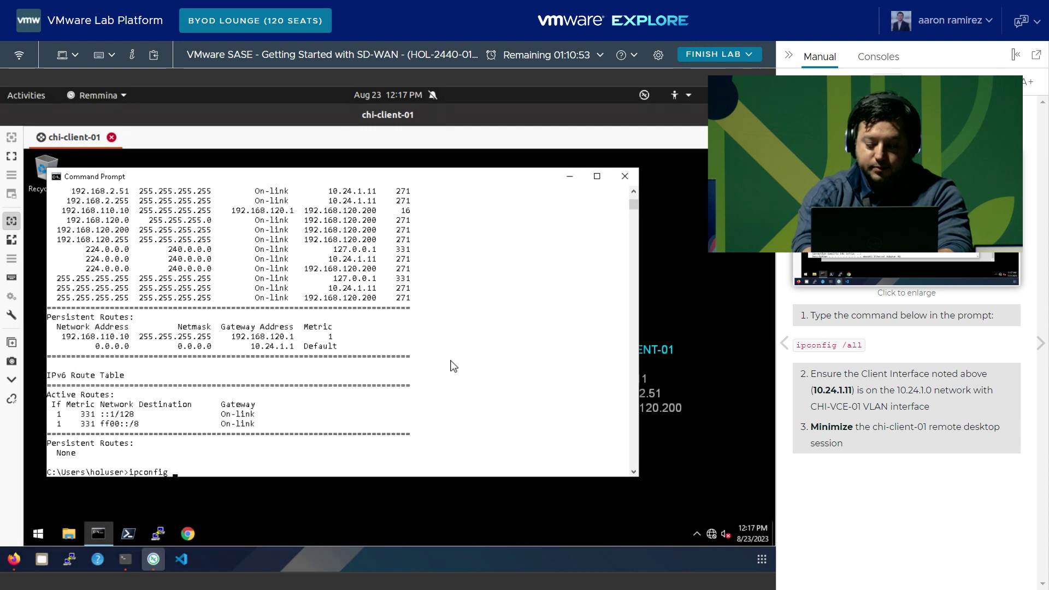
text( /all)
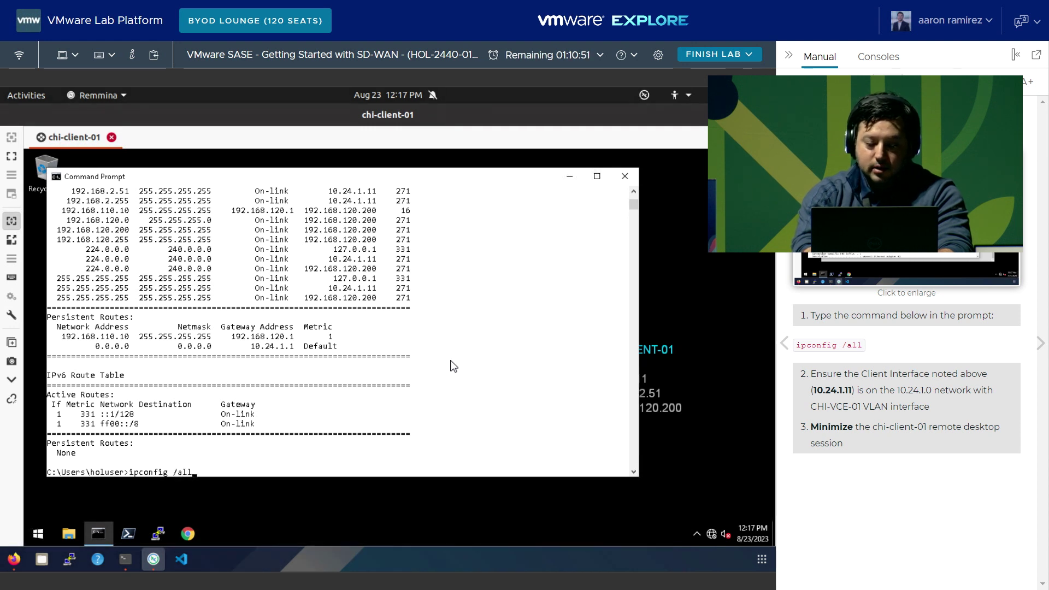
key(Return)
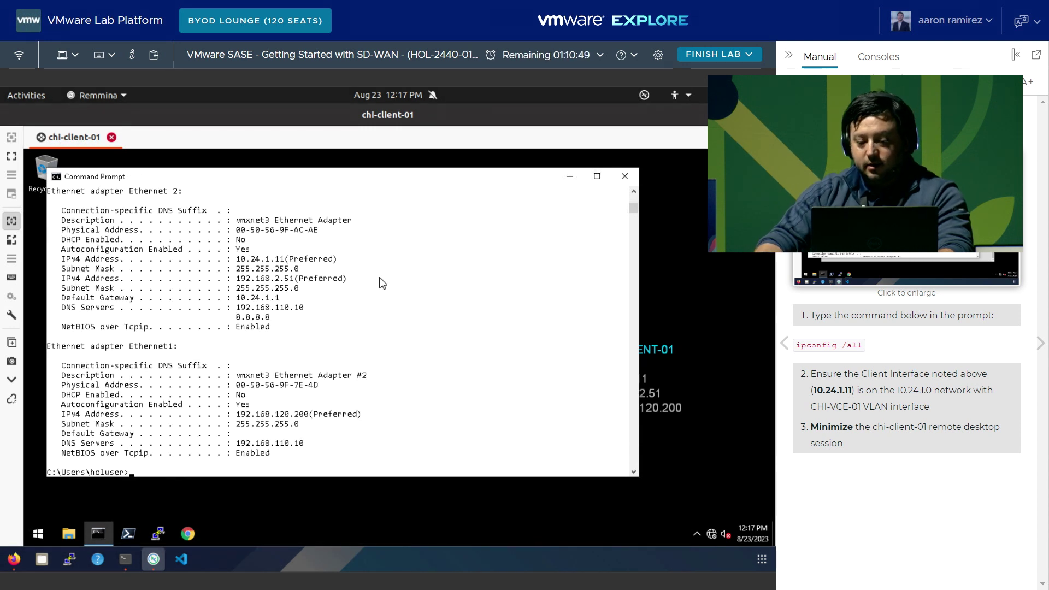
click(286, 298)
drag(345, 257, 236, 260)
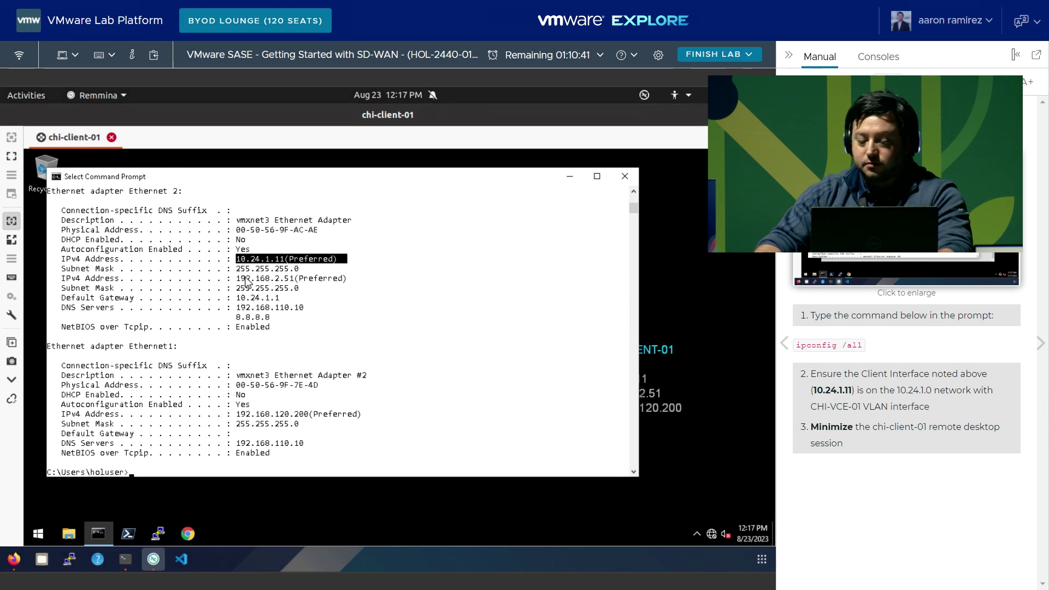
drag(288, 299, 236, 302)
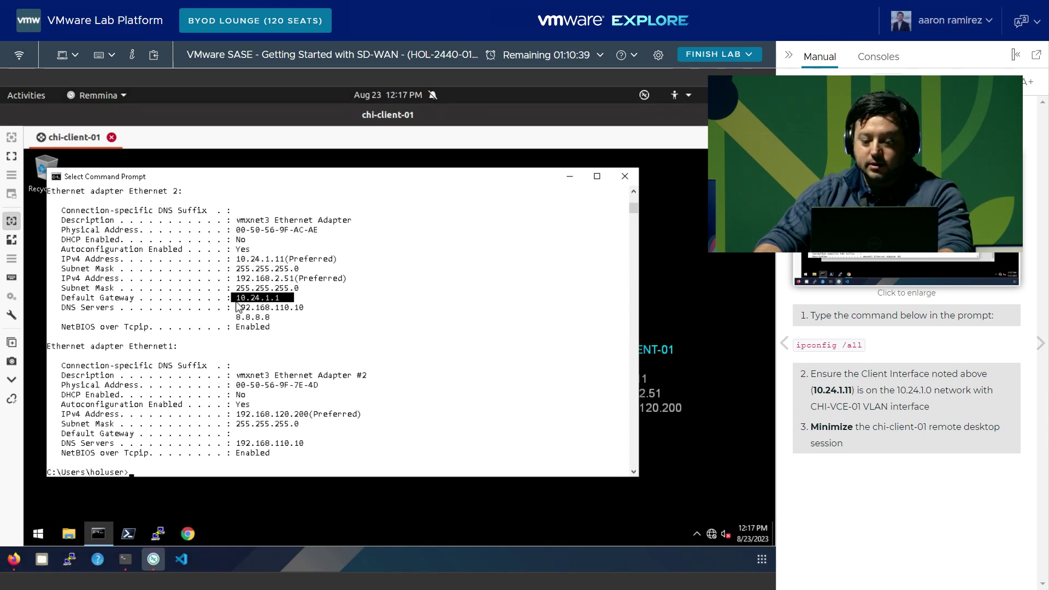
click(448, 375)
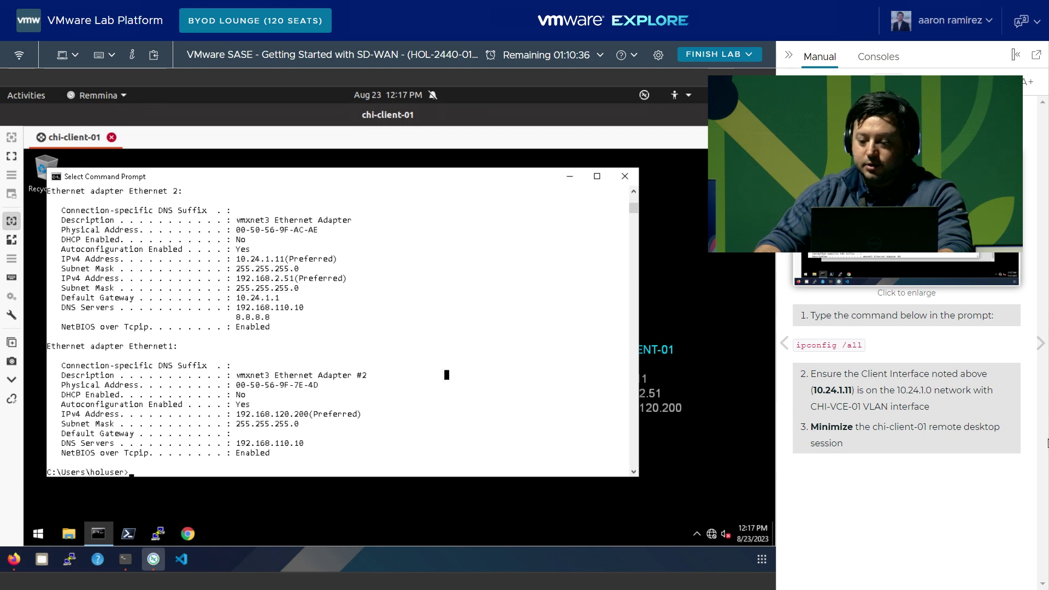
Step: Advance the lab manual to the Module 3 overlay lesson and read about public and private WAN overlays
click(1039, 344)
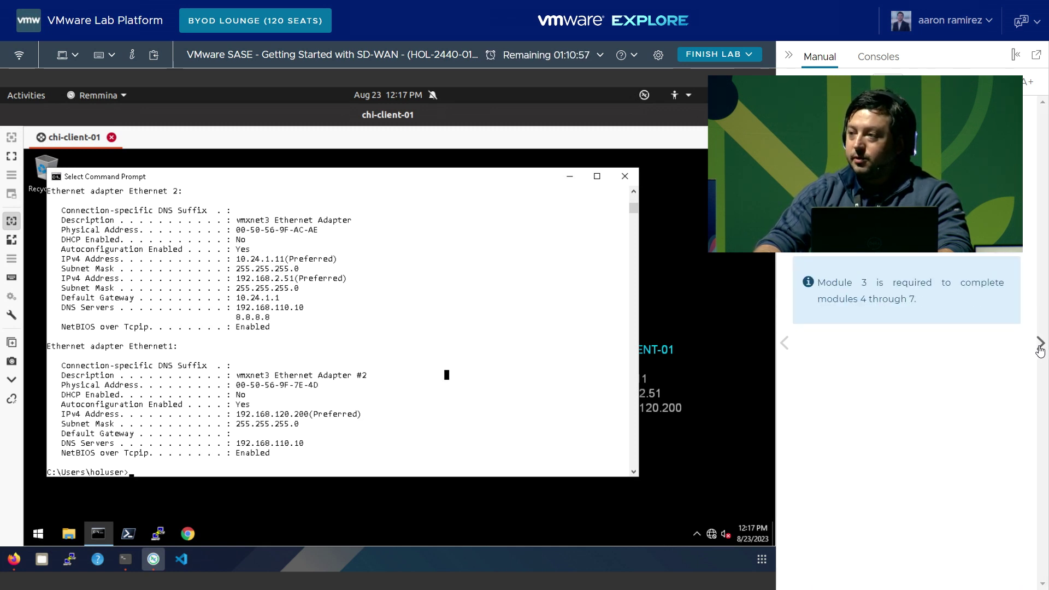
click(1039, 344)
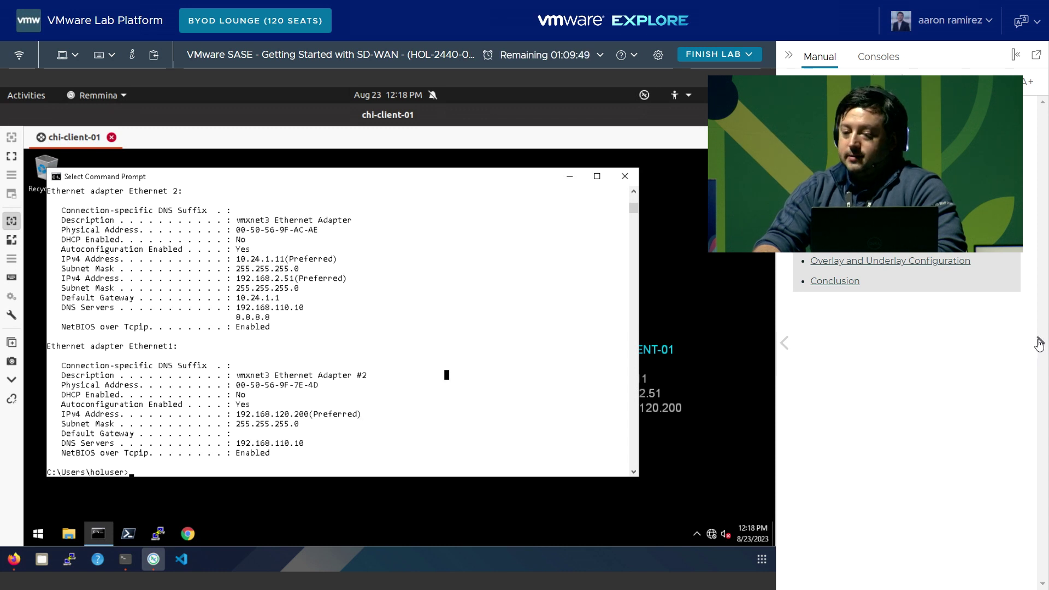
click(1038, 343)
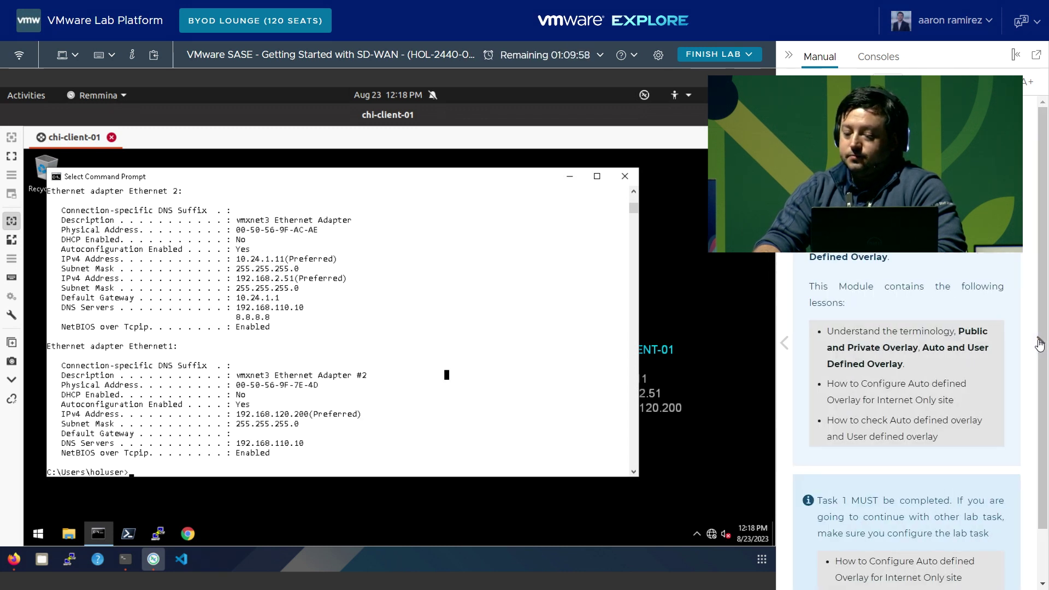
click(1041, 343)
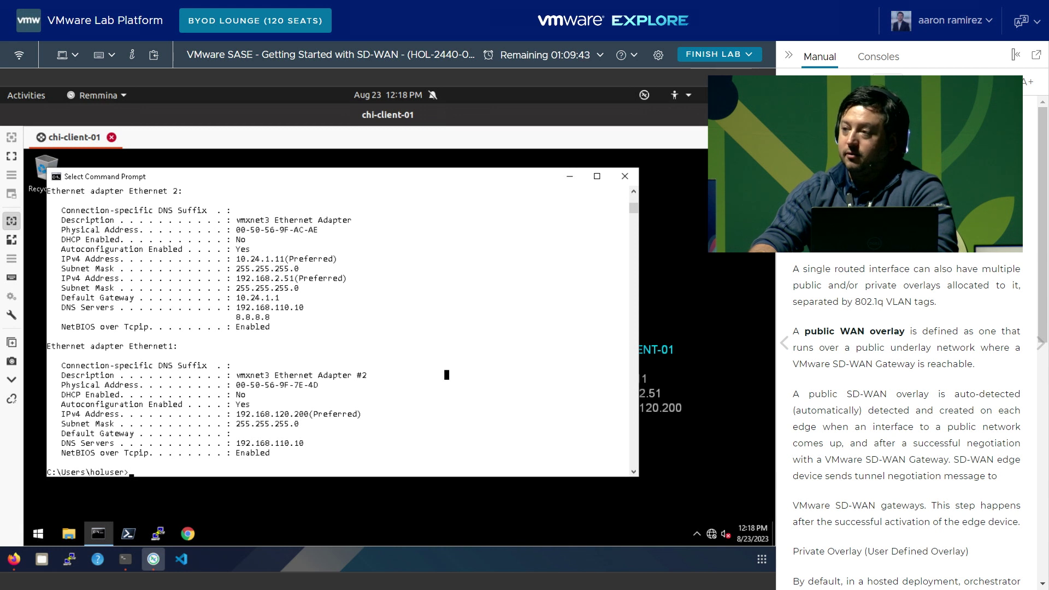
scroll(911, 301, down, 10)
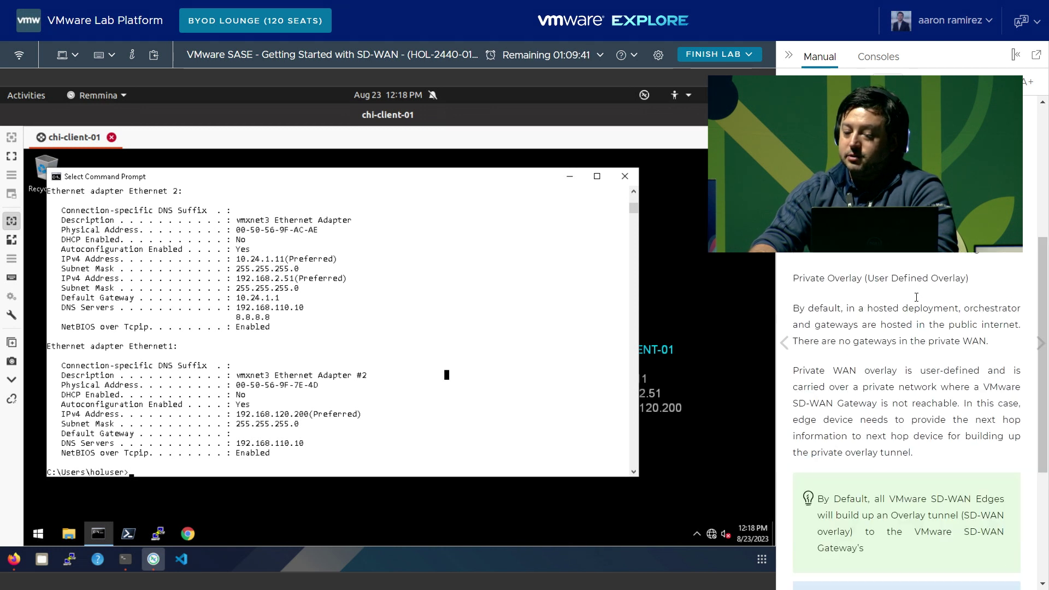
Step: Read the lab manual's explanation of private and public overlays and advance to the page about launching Firefox
scroll(917, 299, up, 6)
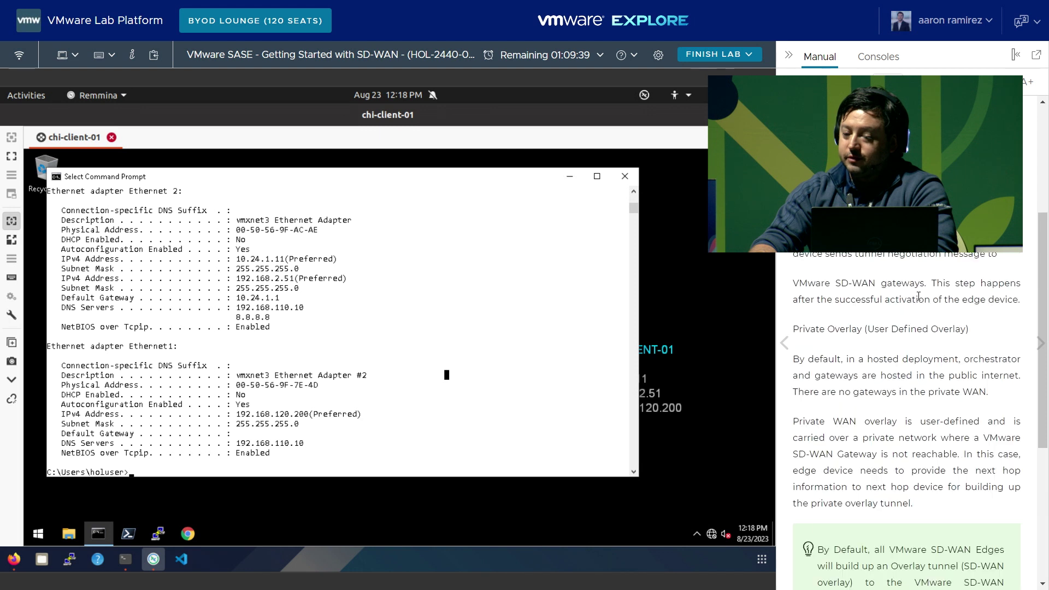
scroll(918, 300, up, 1)
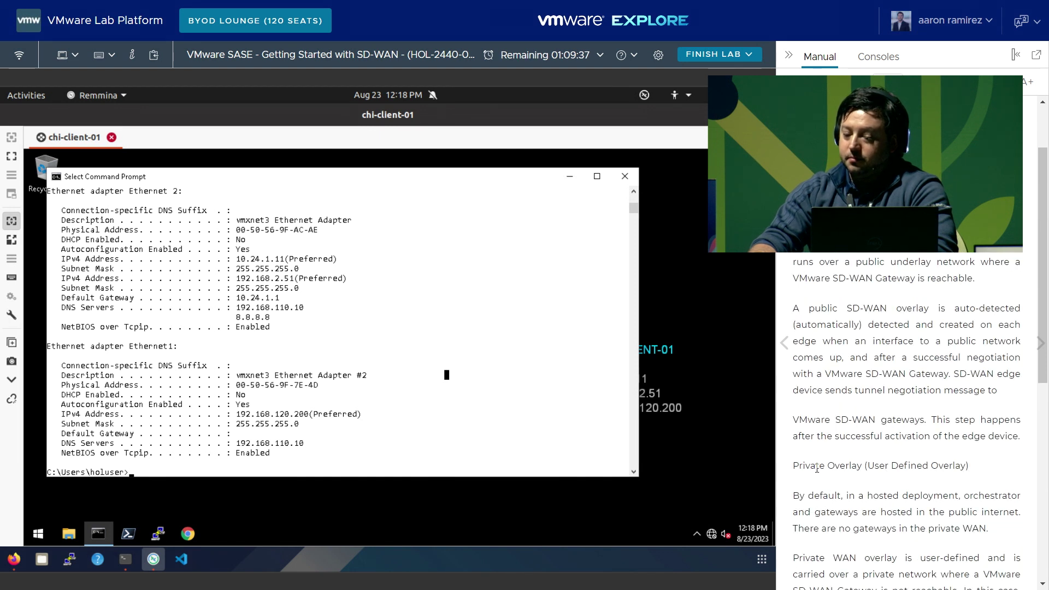
drag(793, 469, 971, 464)
scroll(956, 411, up, 1)
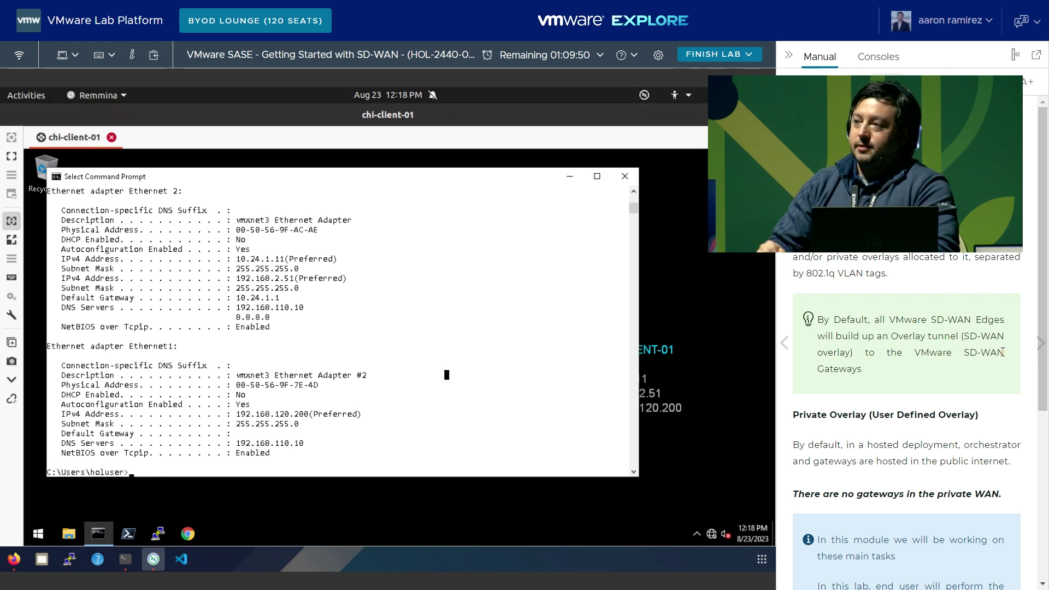
click(1042, 345)
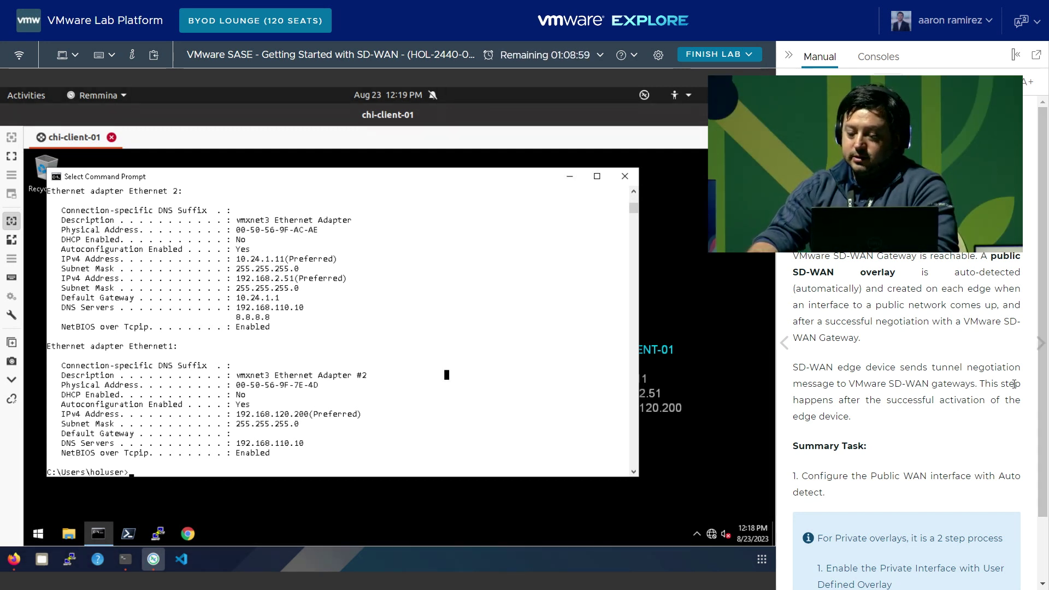
click(1039, 349)
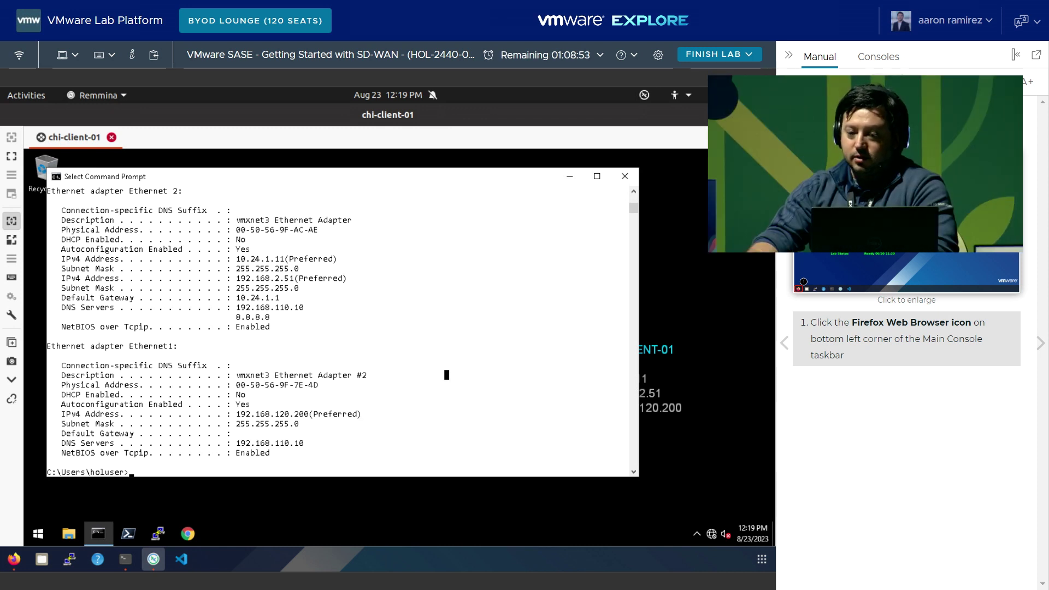
Step: Switch to Firefox and open the CHI-VCE-01 branch site from the Orchestrator's edge configuration list
key(alt+Tab)
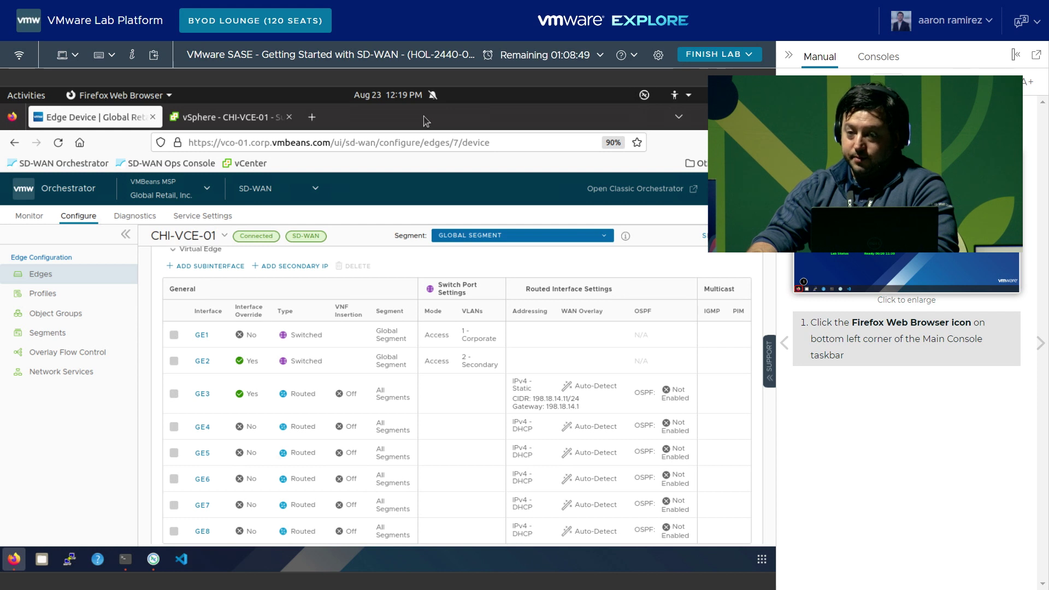
click(1040, 344)
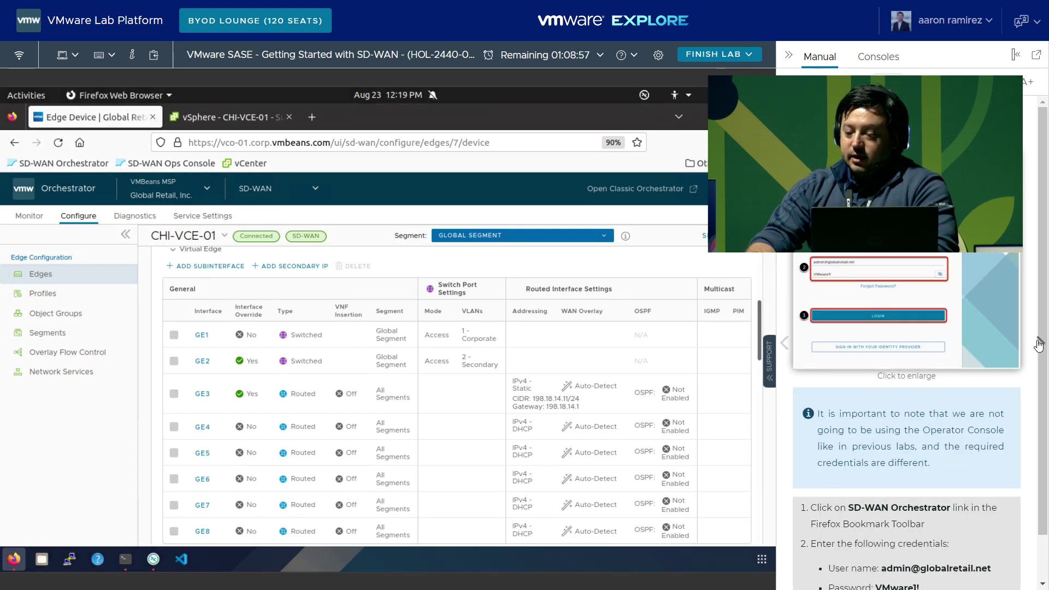
click(1040, 343)
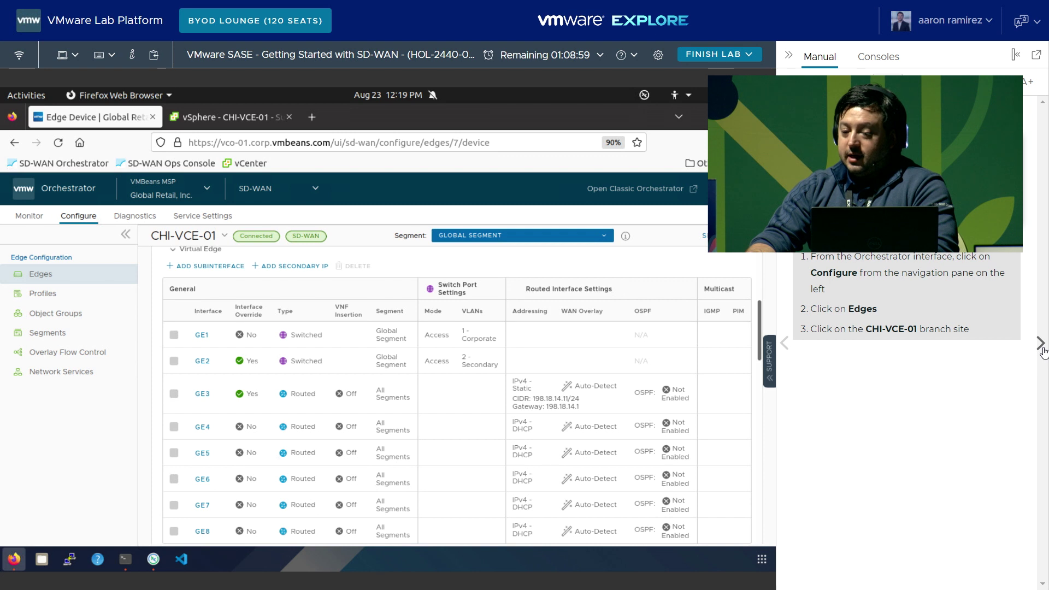
click(78, 217)
click(54, 277)
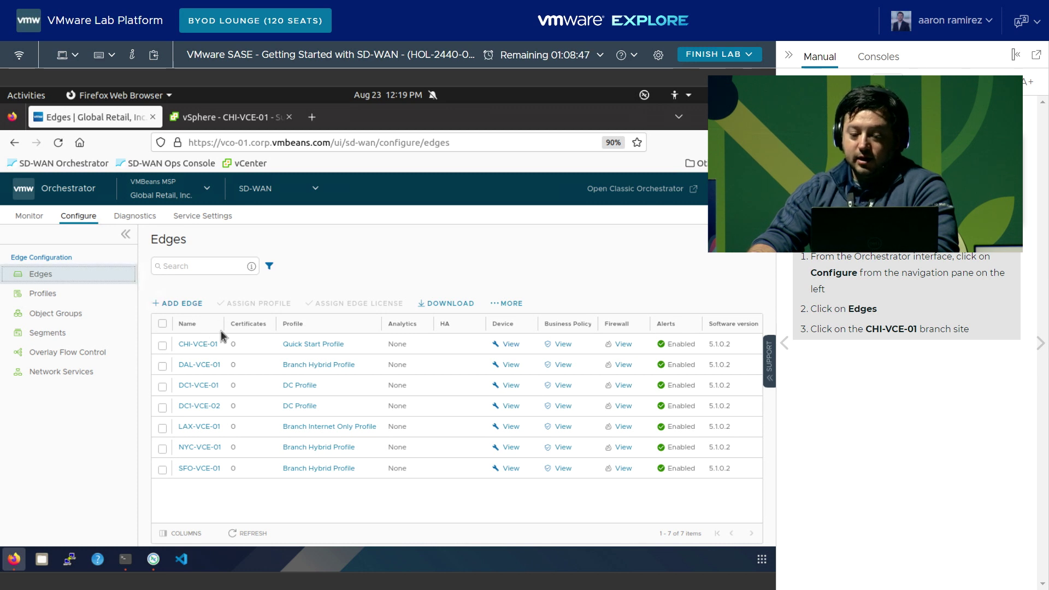
click(198, 344)
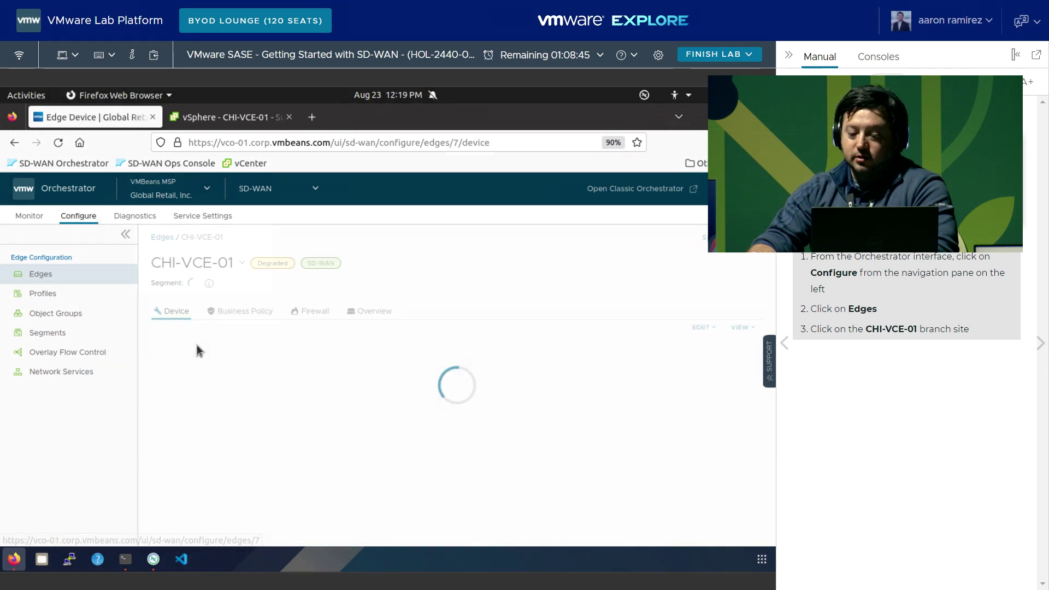
Step: Expand the Interfaces section of CHI-VCE-01's device settings and open the GE4 interface for editing
click(1040, 344)
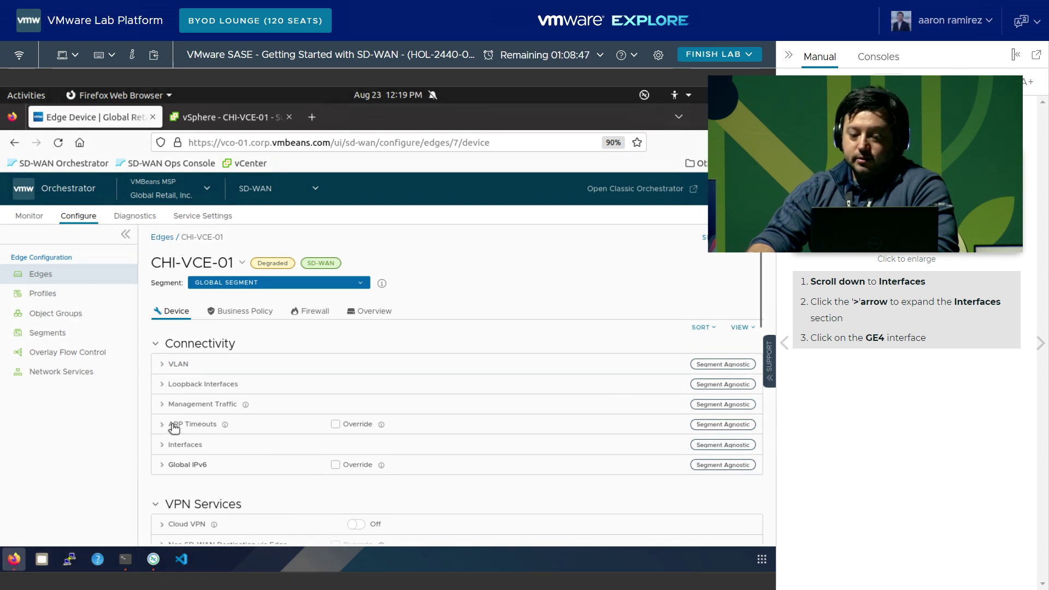
scroll(180, 393, down, 3)
scroll(179, 379, up, 3)
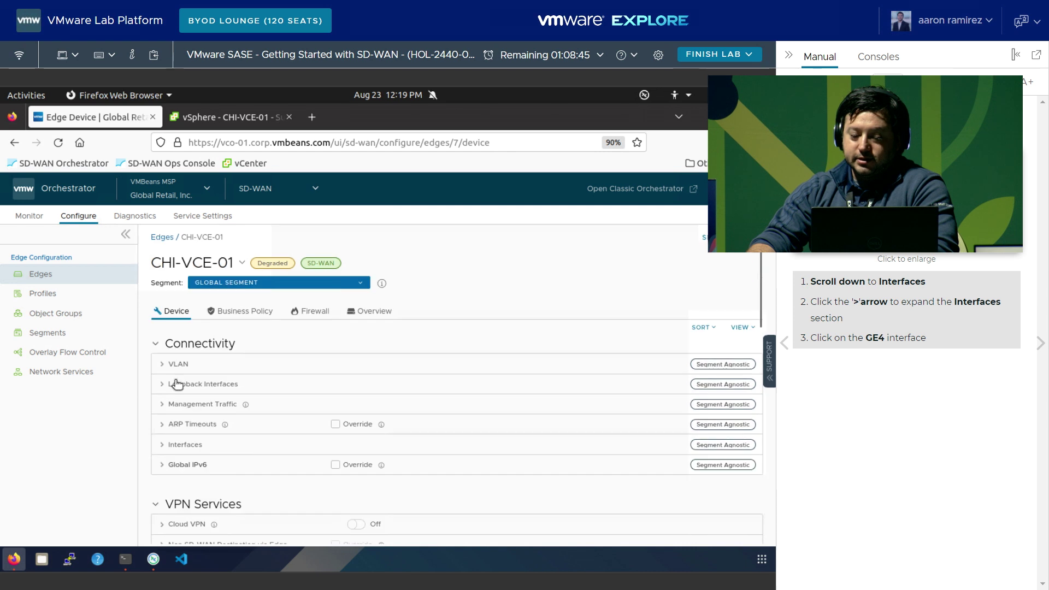
click(163, 446)
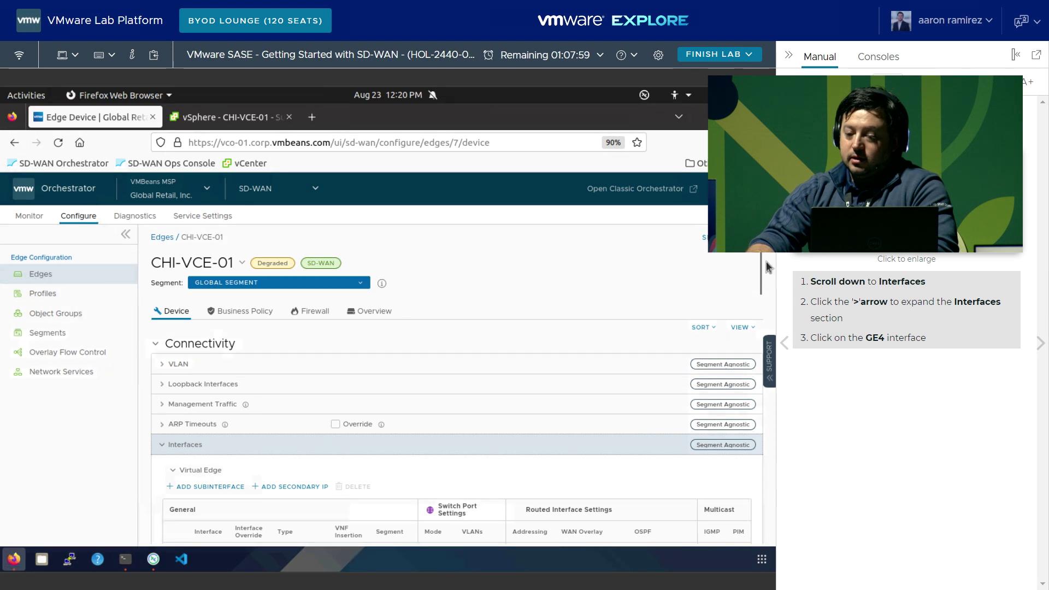
drag(759, 270, 763, 317)
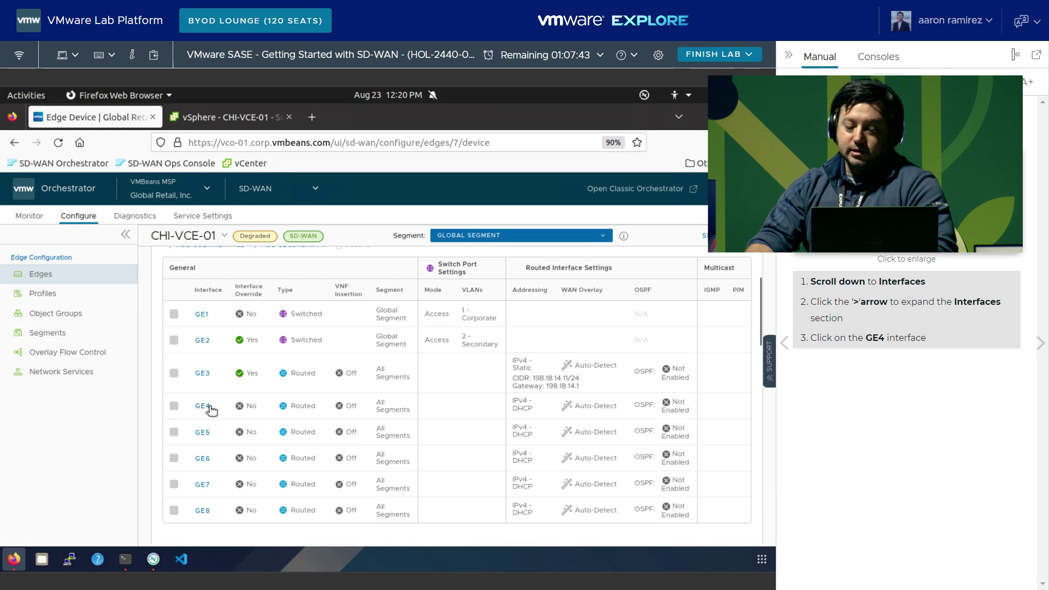
click(203, 408)
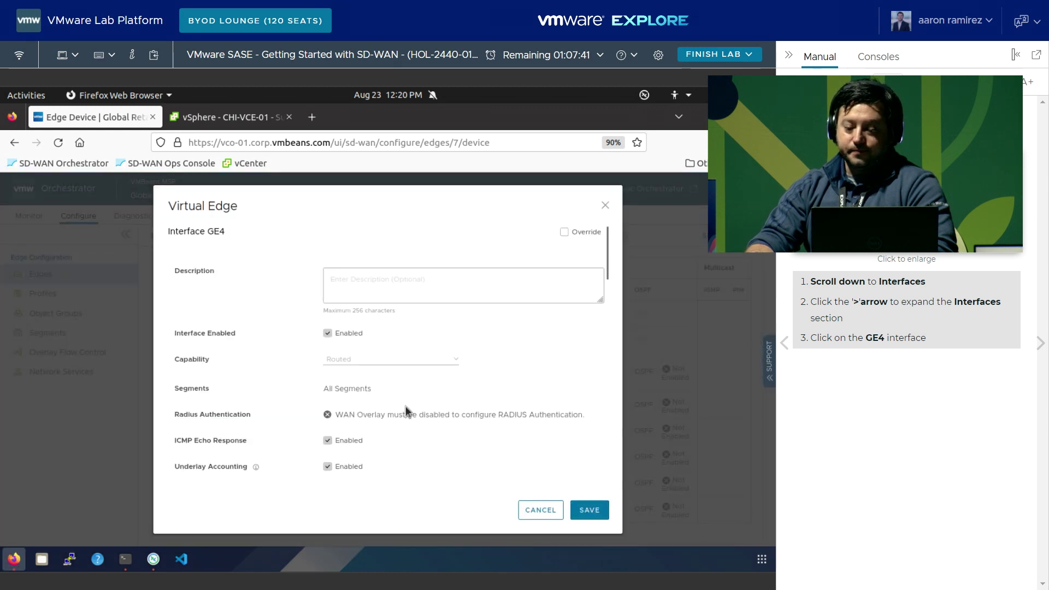
Step: Enable Override for interface GE4 and set its IPv4 addressing type to Static
click(1040, 345)
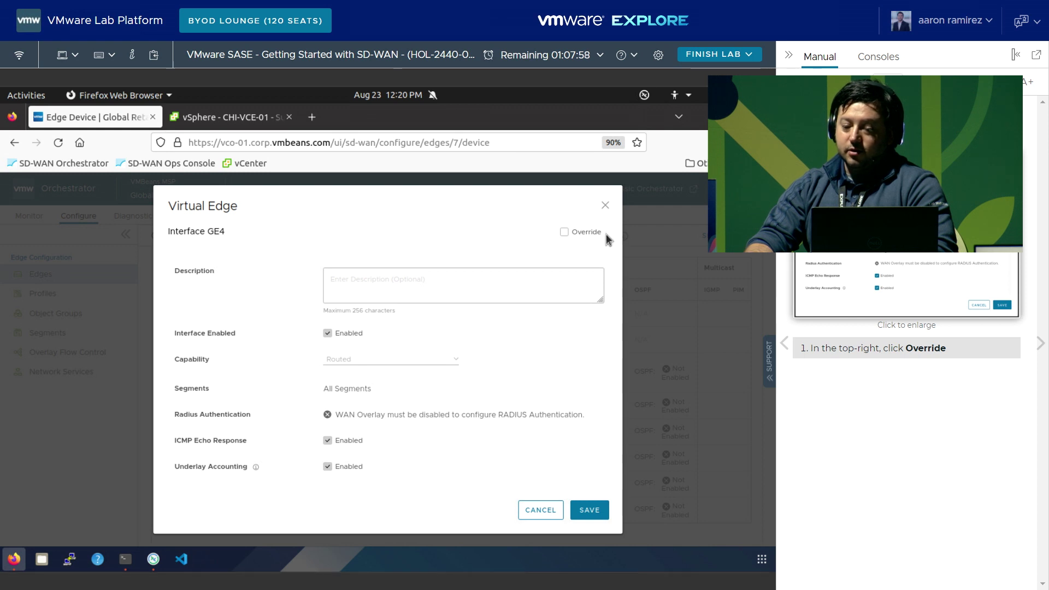
click(565, 234)
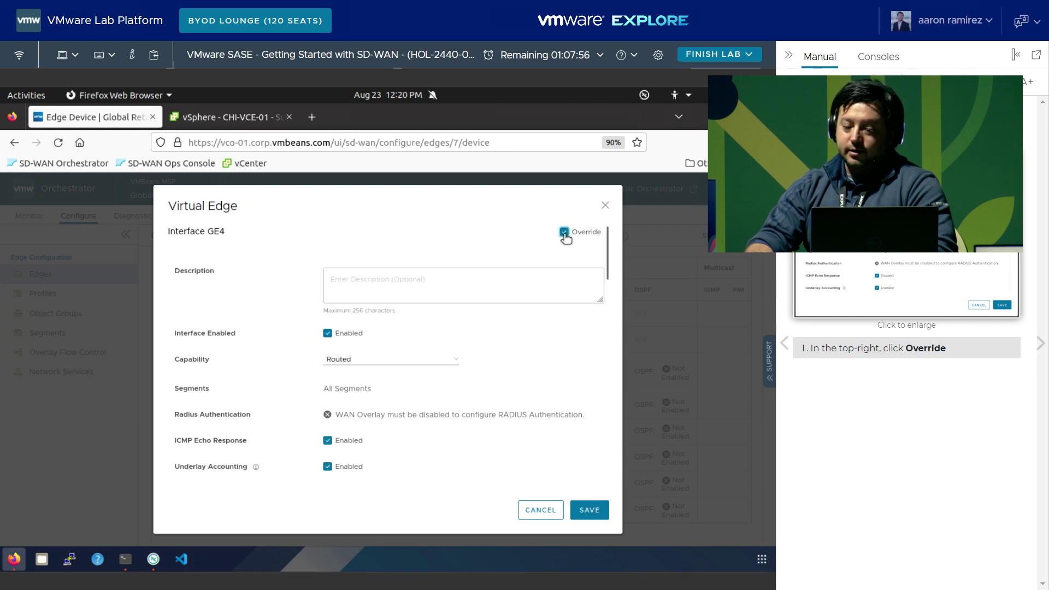
click(1040, 343)
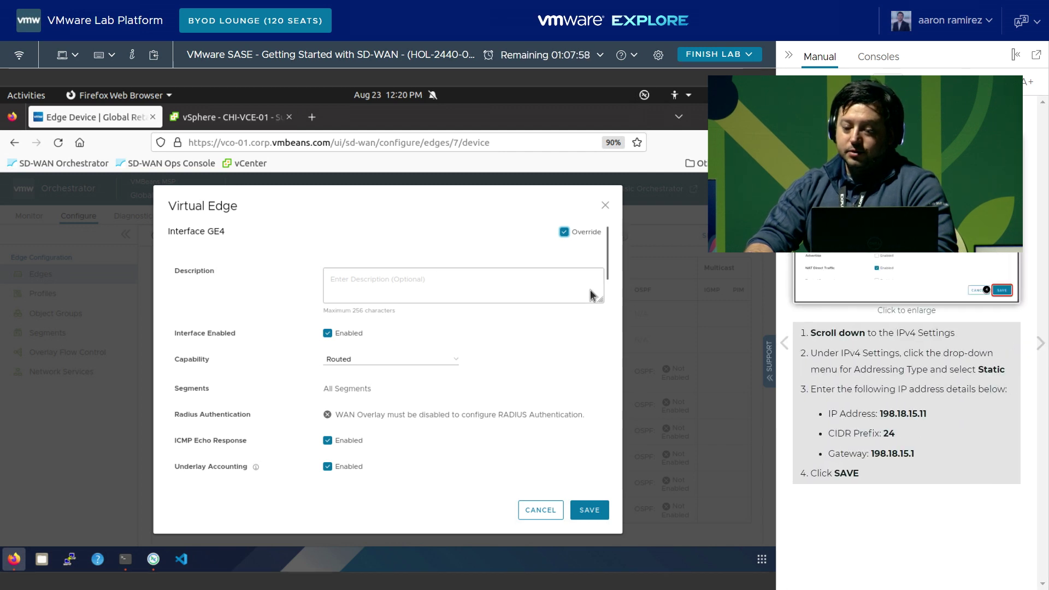
drag(606, 263, 605, 359)
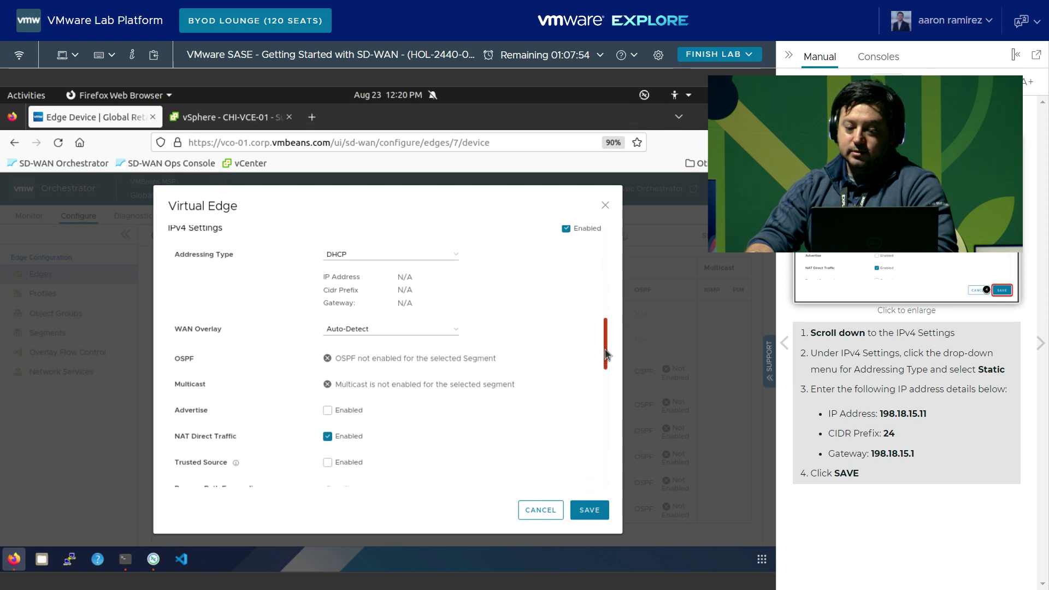
click(445, 260)
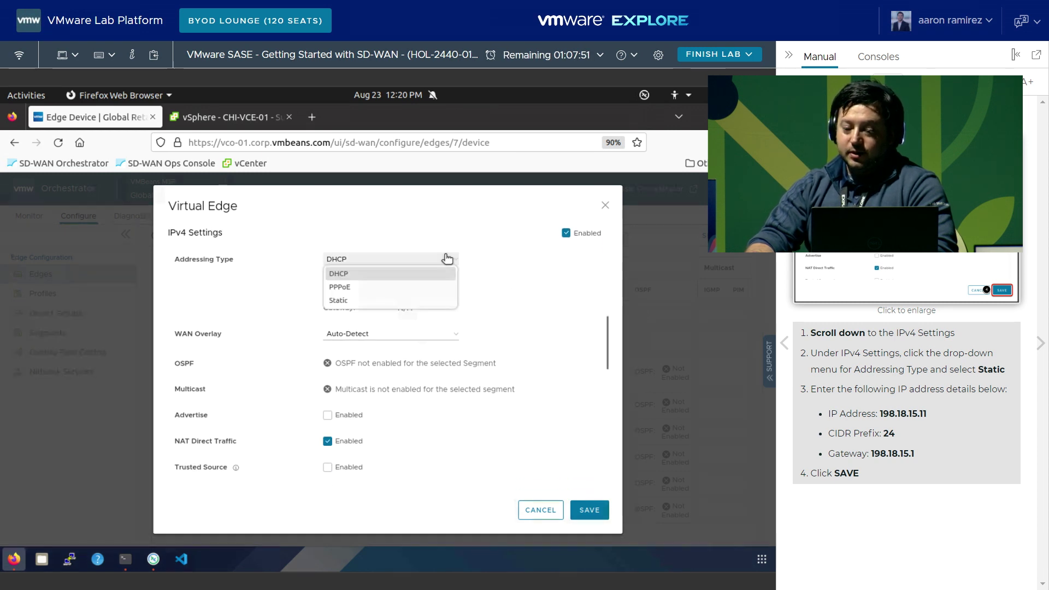
click(374, 302)
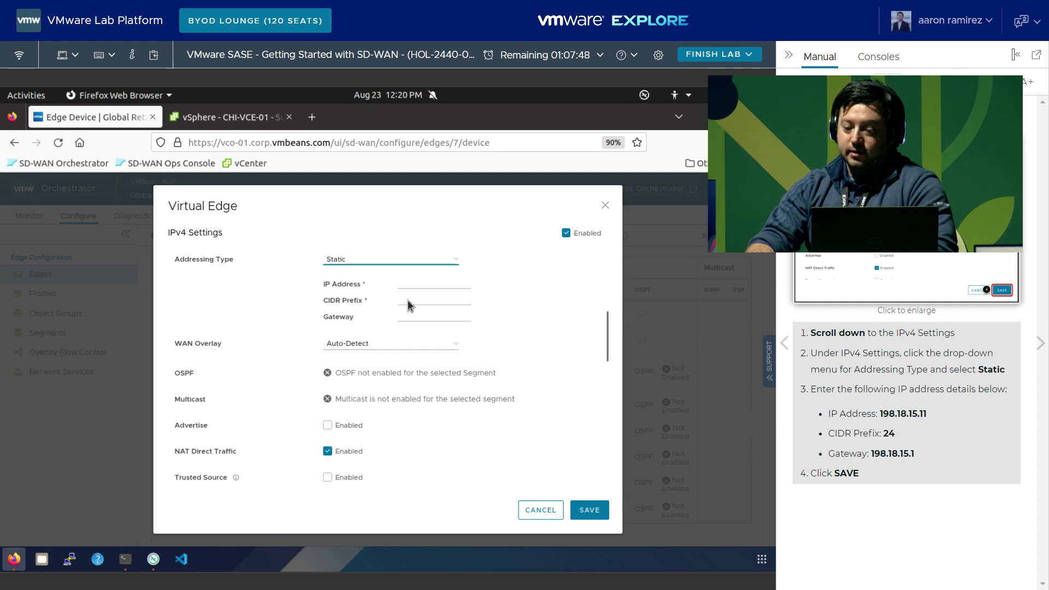
Step: Give GE4 the IP address 198.18.15.11, CIDR prefix 24 and gateway 198.18.15.1, and save the interface settings
click(425, 281)
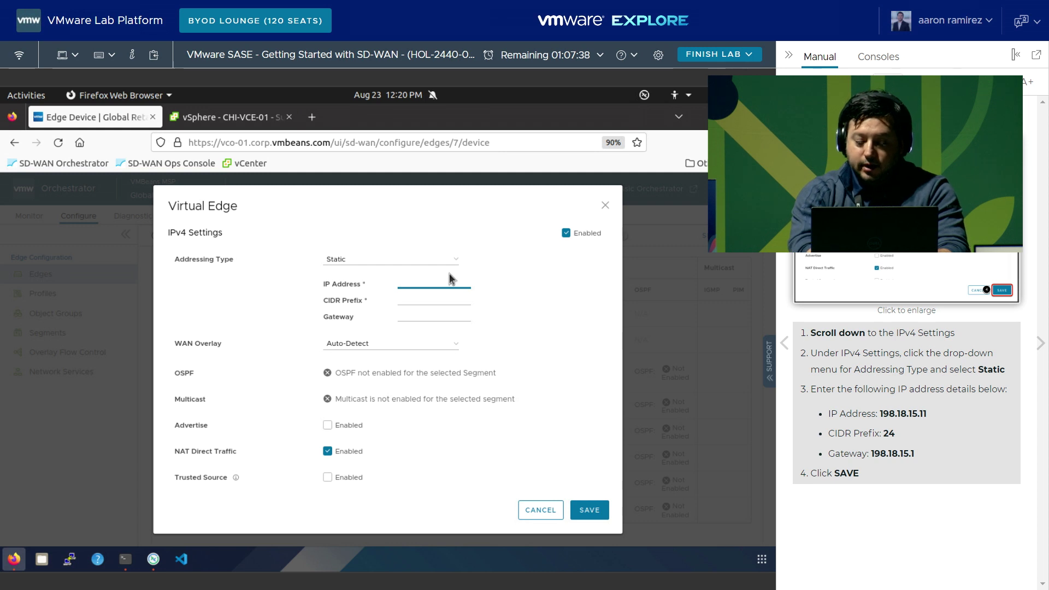
text(198)
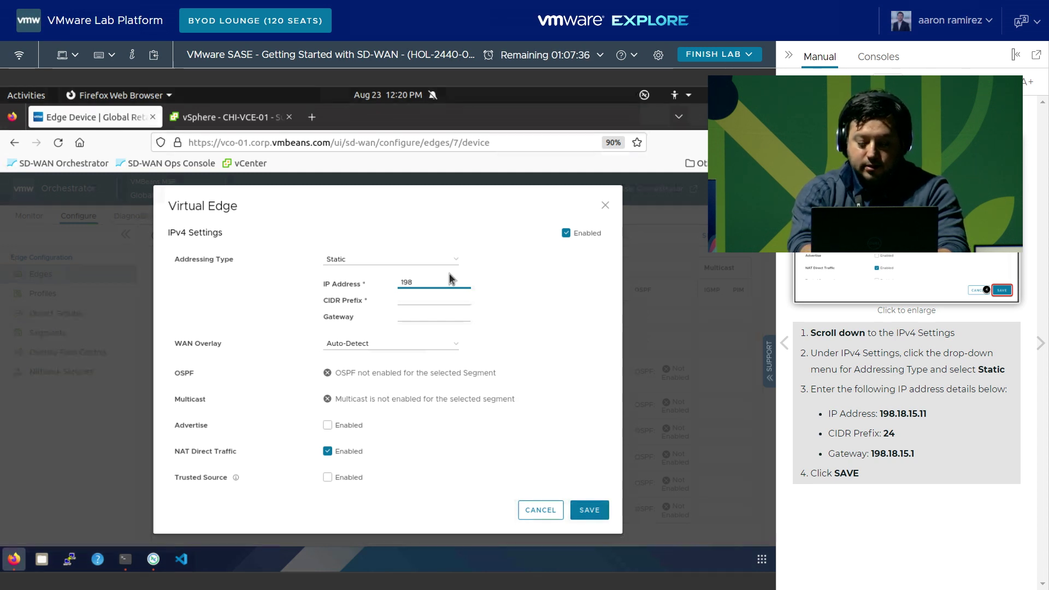
text(.18.15.11)
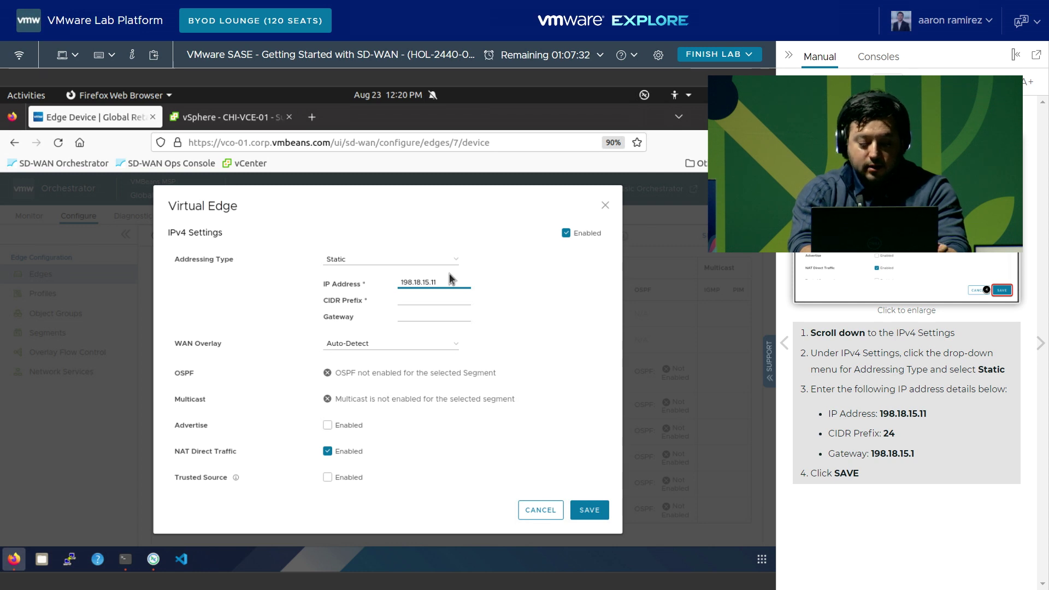
key(Tab)
text(24)
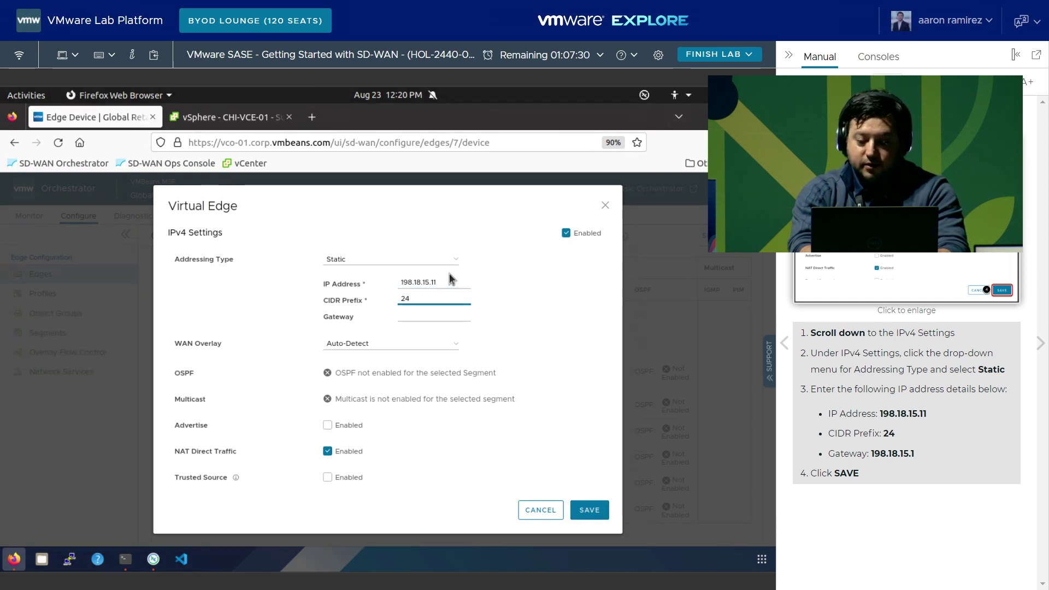
key(Tab)
text(1)
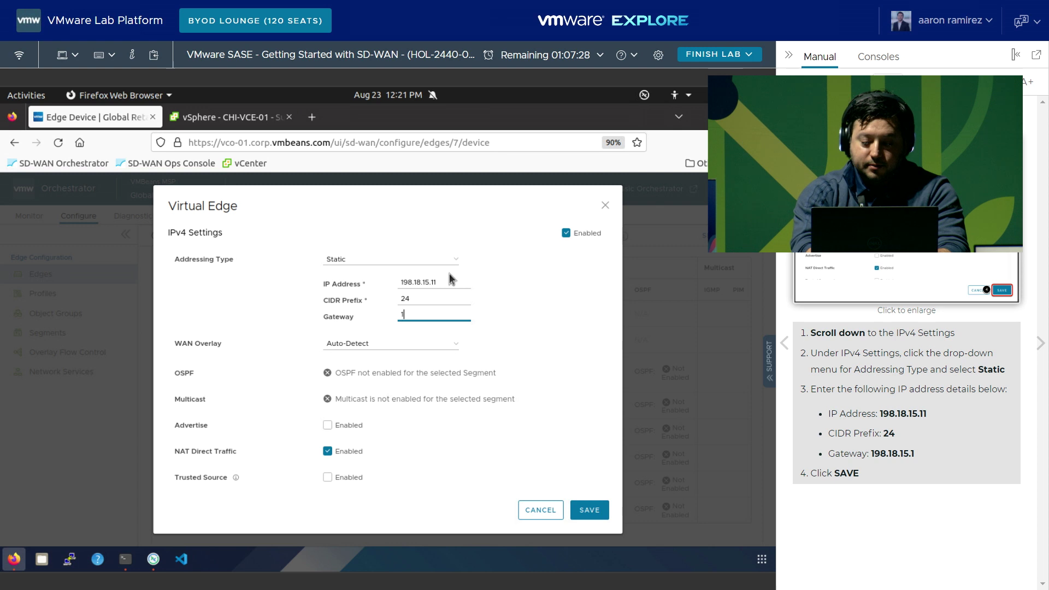
text(98.1)
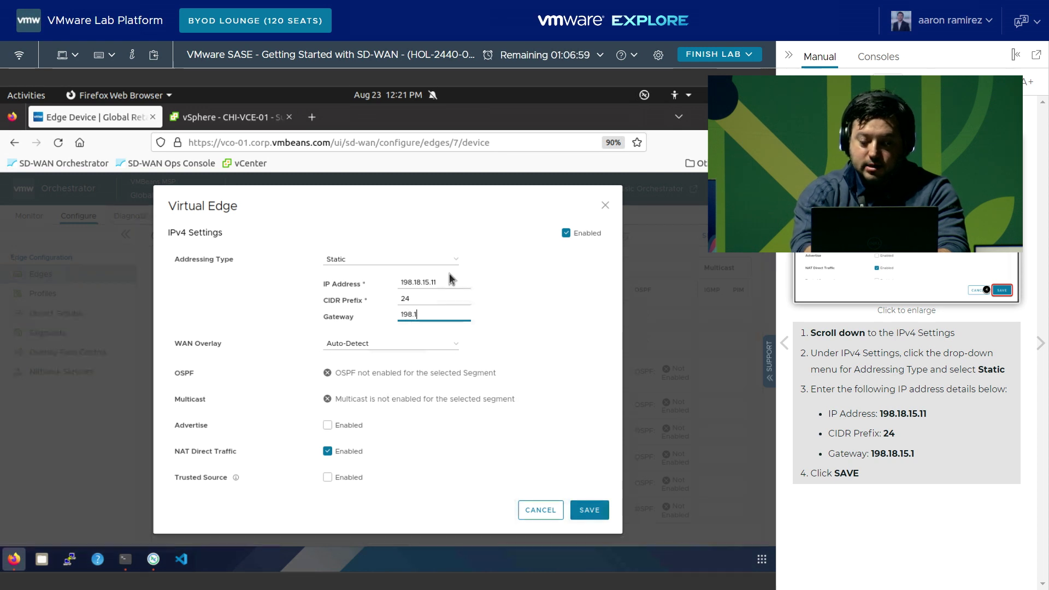
text(8.15.1)
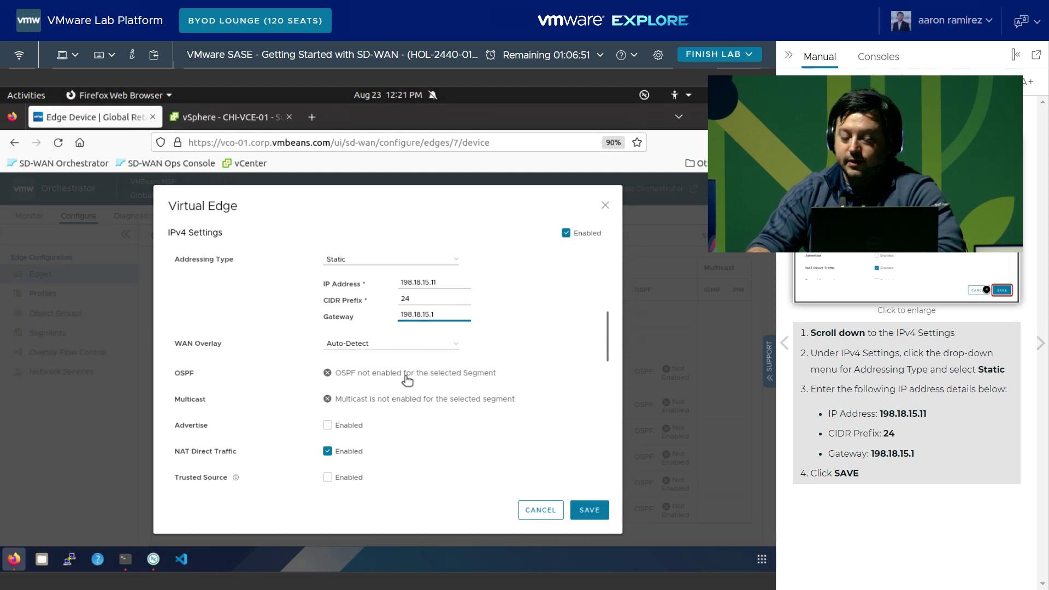
click(601, 510)
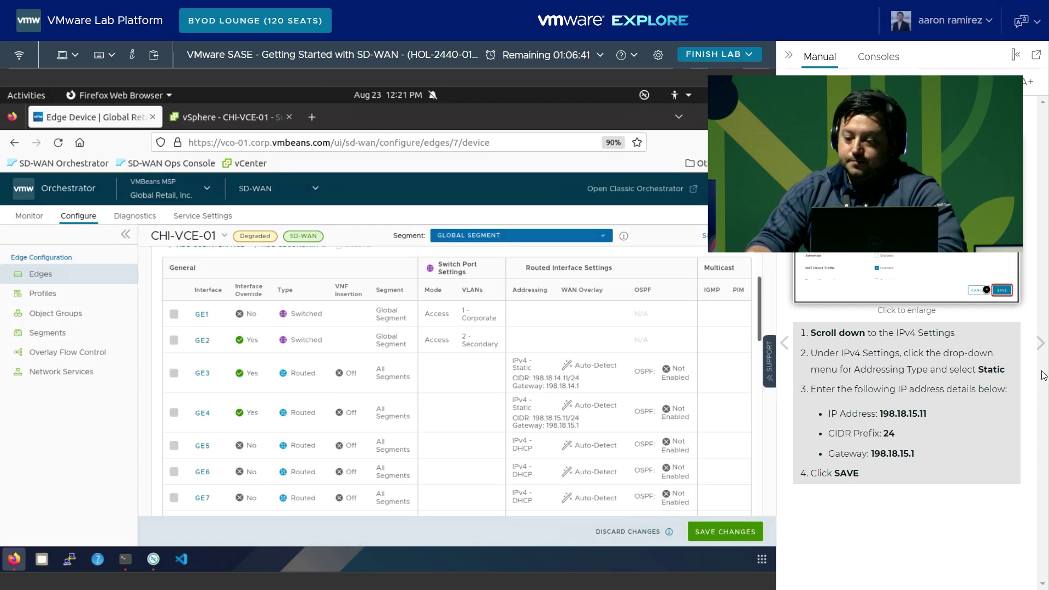
Step: Save the configuration changes to CHI-VCE-01 and accept the possible service disruption
click(1041, 346)
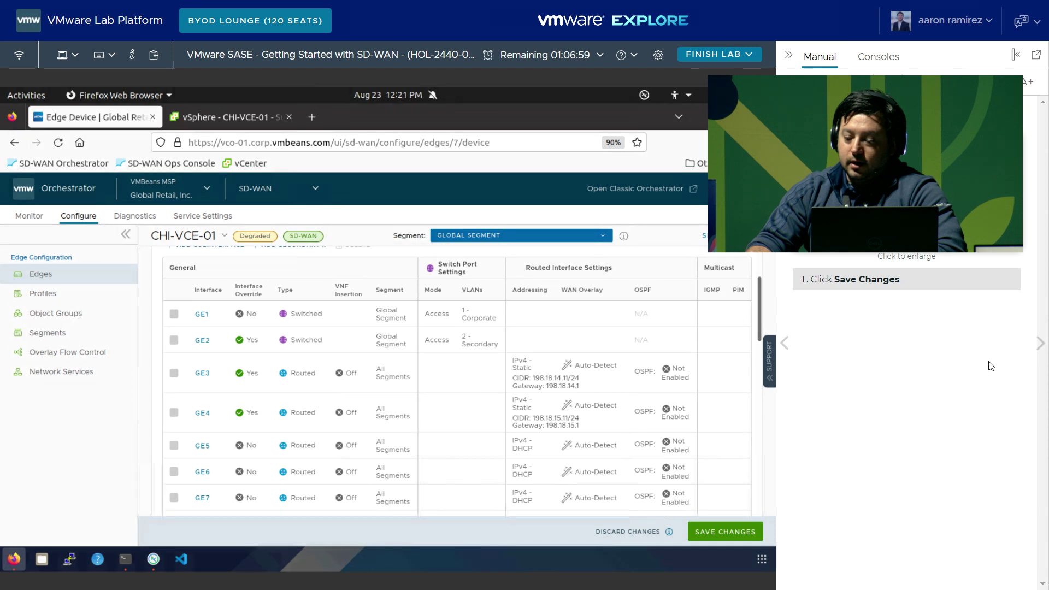
click(713, 532)
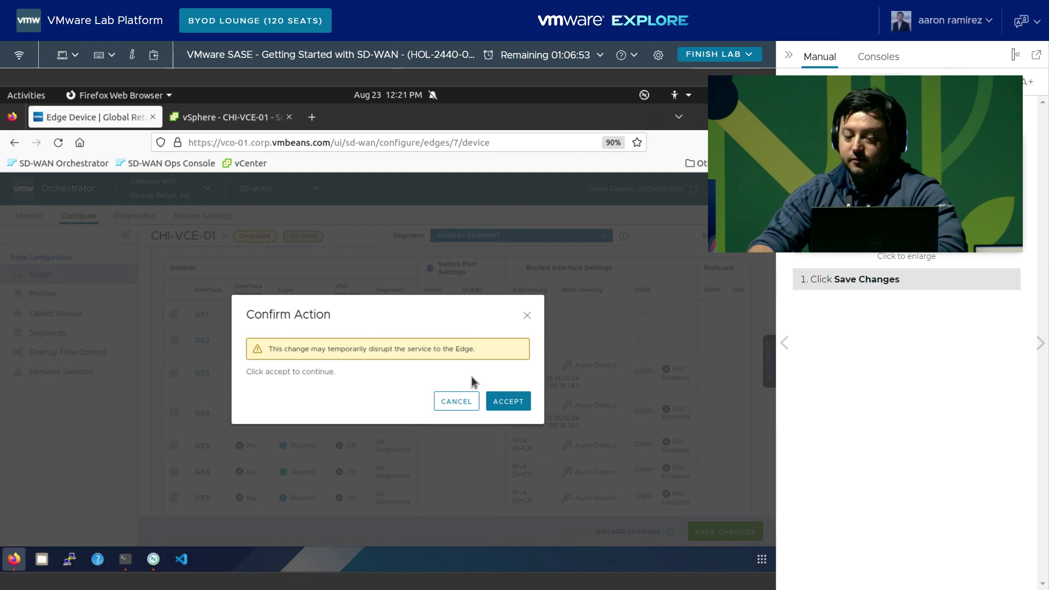
click(505, 402)
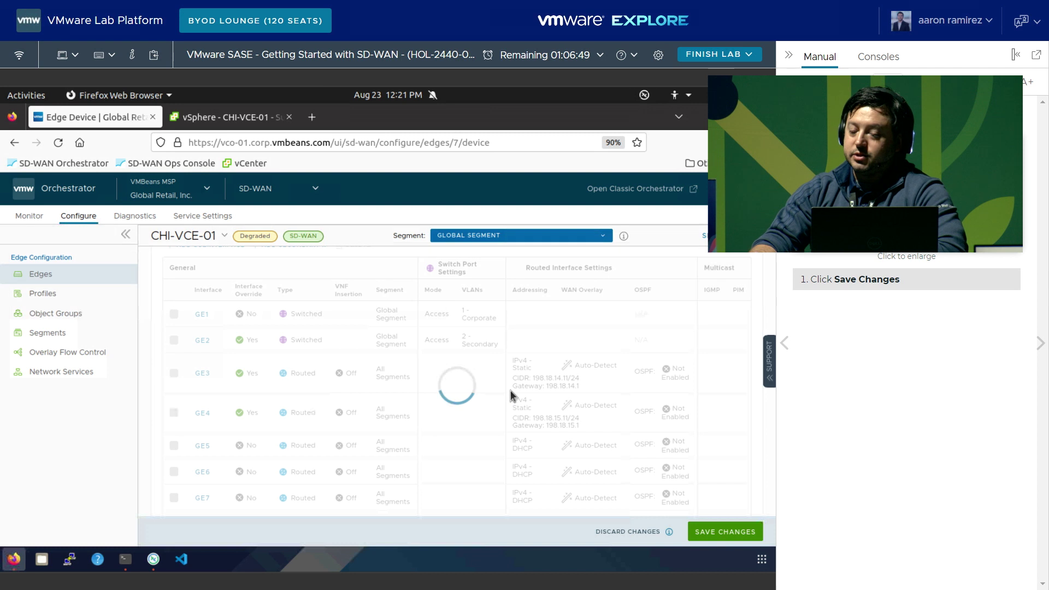
Step: Review GE4's updated routed interface settings, checking its WAN overlay mode and CIDR address
click(1039, 344)
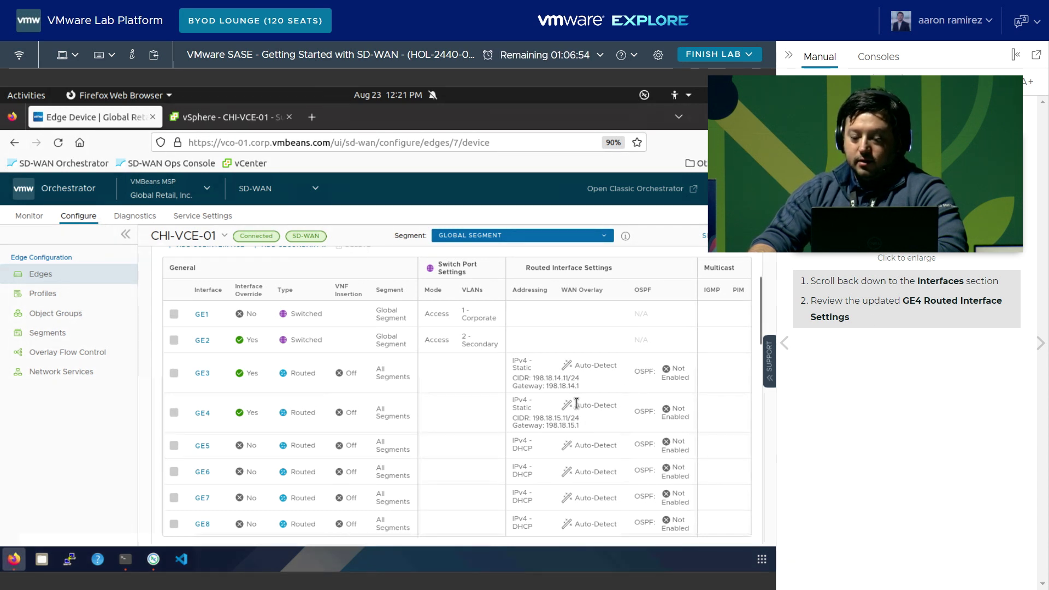
drag(576, 404, 615, 404)
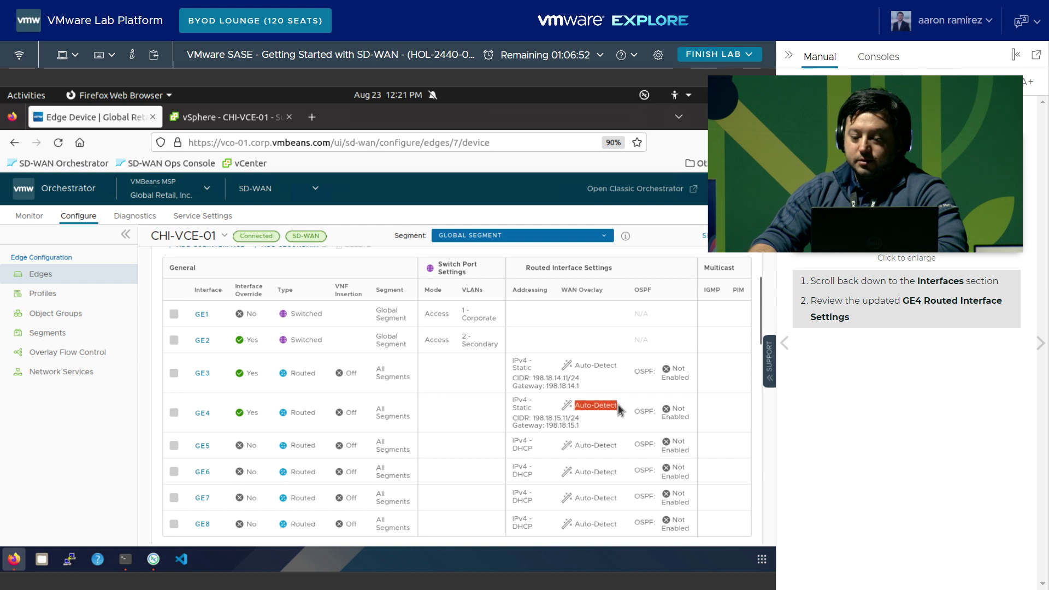
drag(581, 419, 531, 417)
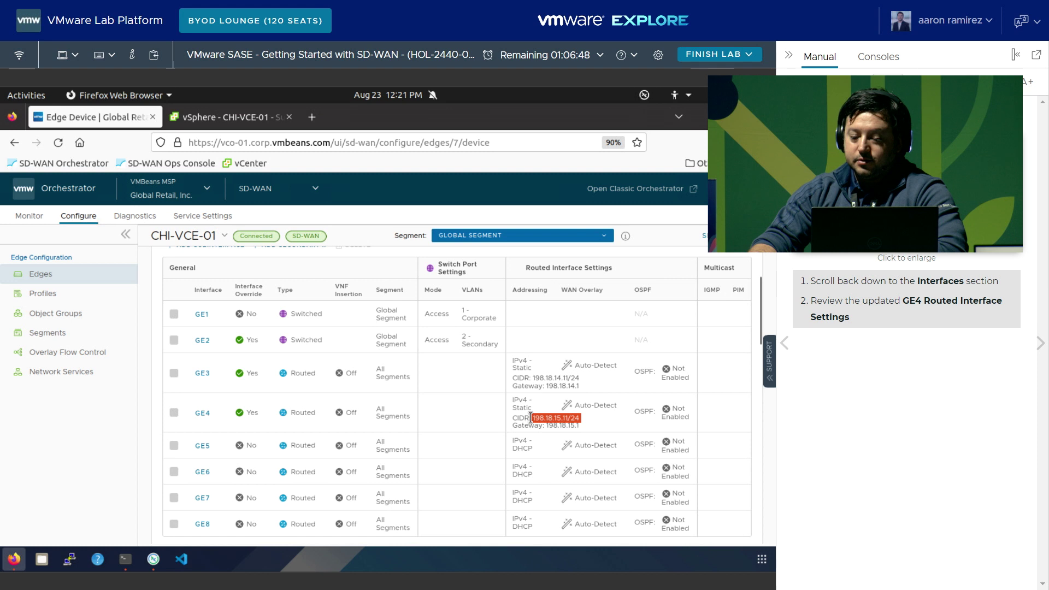
Step: Check the gateway address in GE4's routed interface settings
click(581, 425)
drag(572, 424, 548, 426)
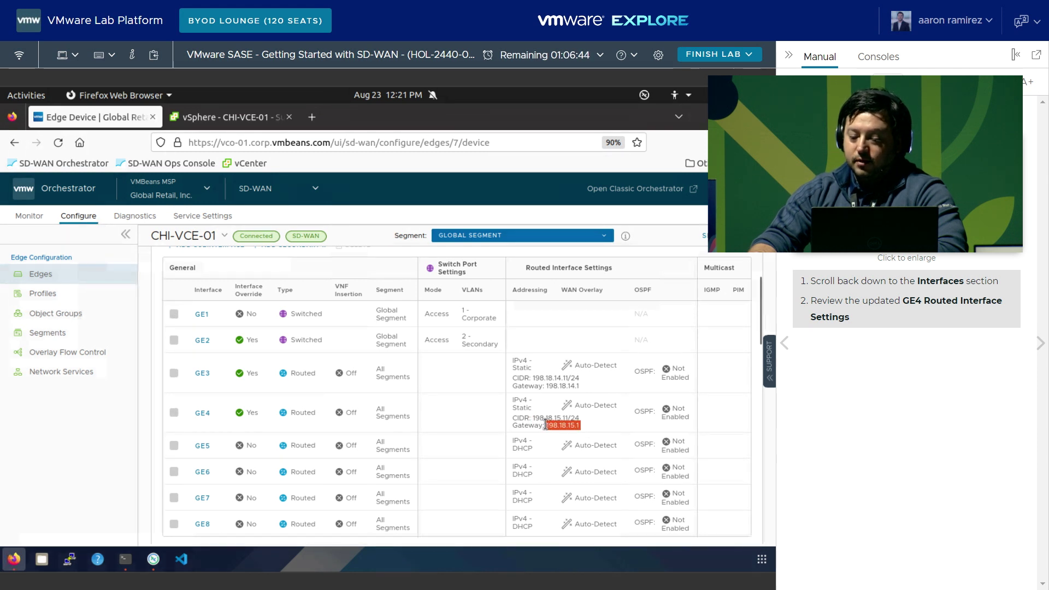
click(594, 425)
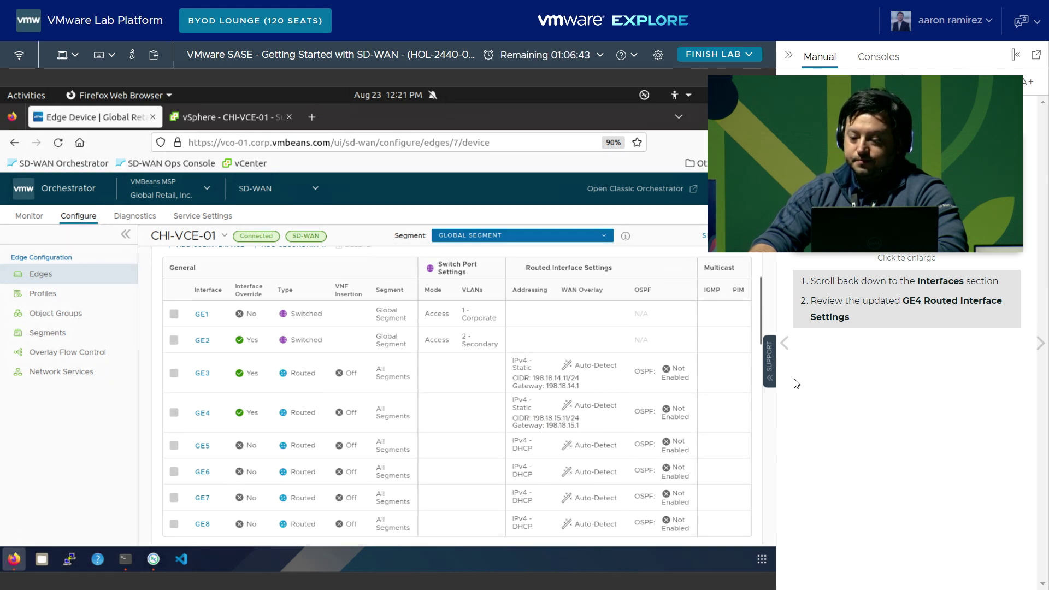
Step: Advance the lab manual and check whether CHI-VCE-01's WAN Overlay Settings list GE3 and GE4, reloading the device page for a second check
click(1040, 344)
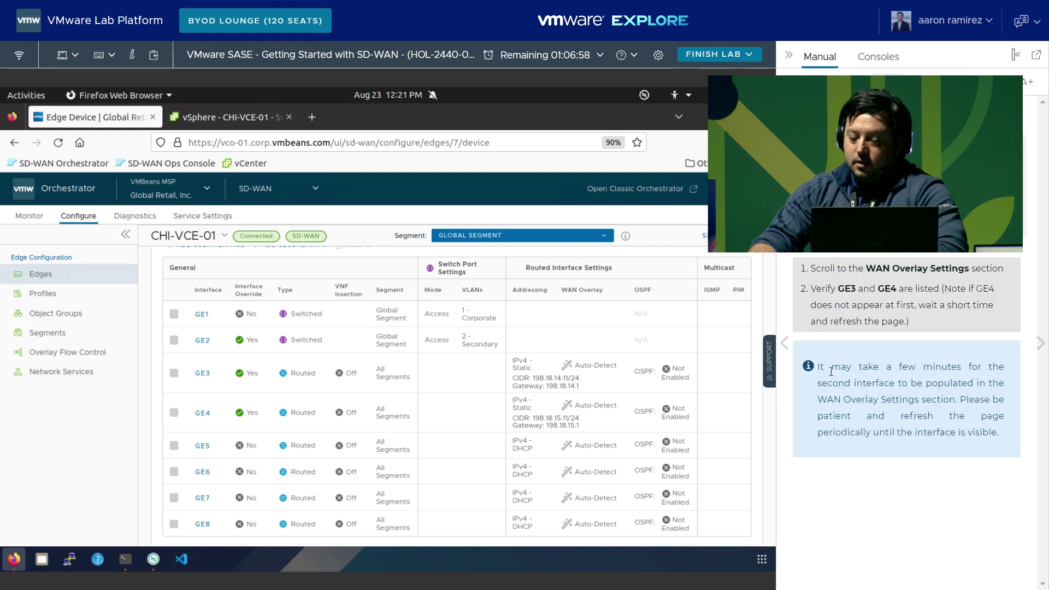
scroll(760, 361, down, 3)
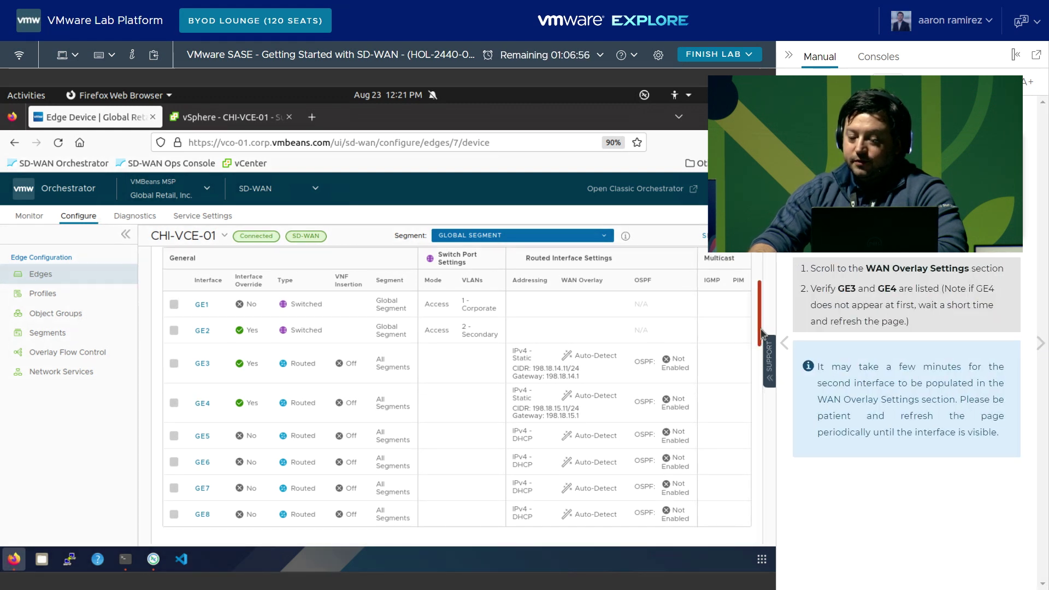
scroll(760, 356, down, 3)
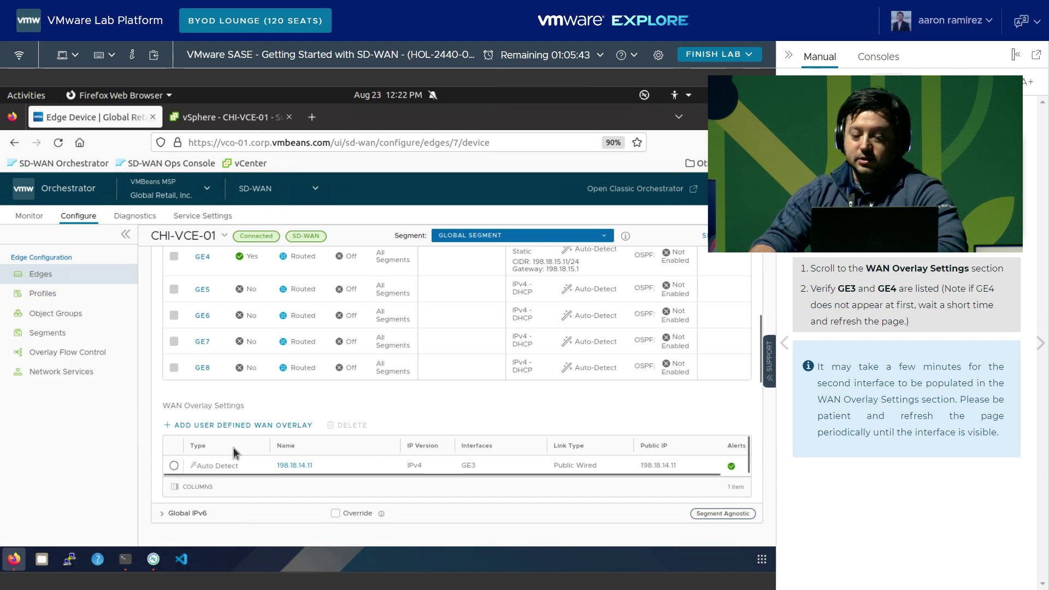
click(58, 144)
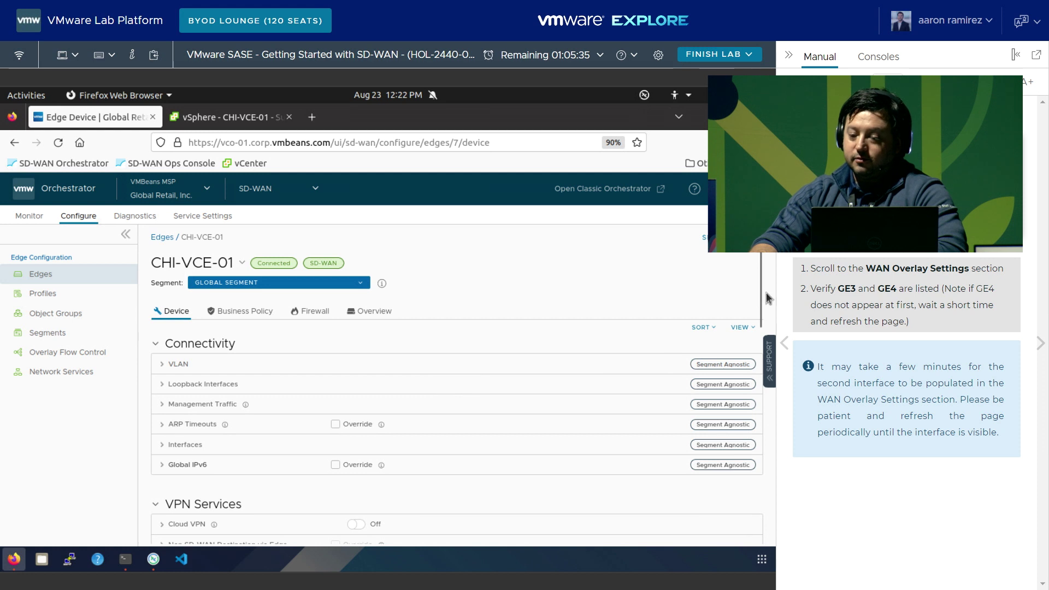
click(162, 445)
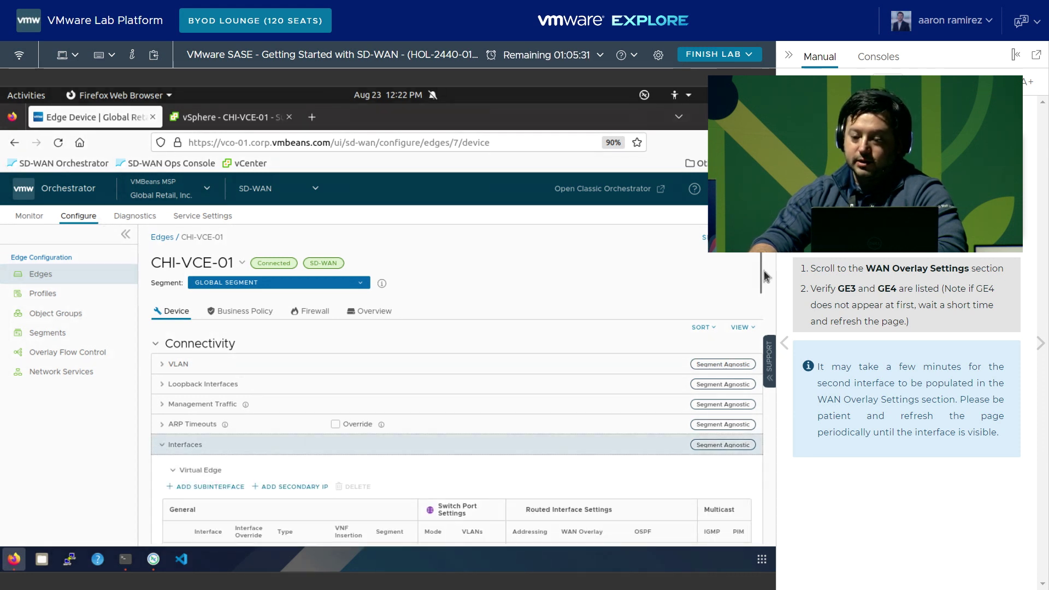
drag(761, 276, 752, 367)
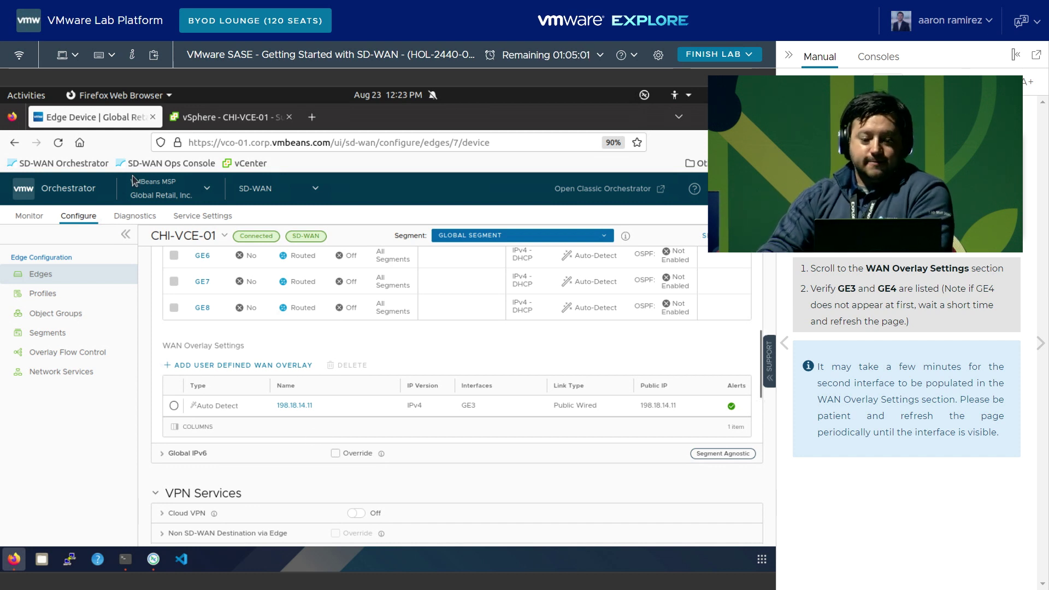
Step: Reload the CHI-VCE-01 device page and recheck the WAN Overlay Settings for GE4, then refresh once more
click(58, 143)
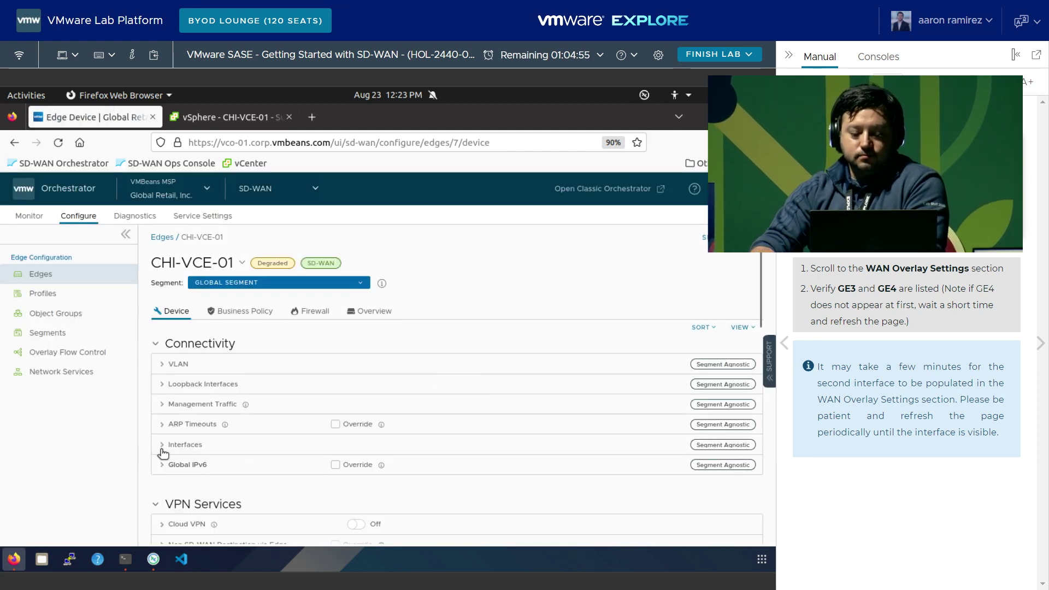
click(162, 445)
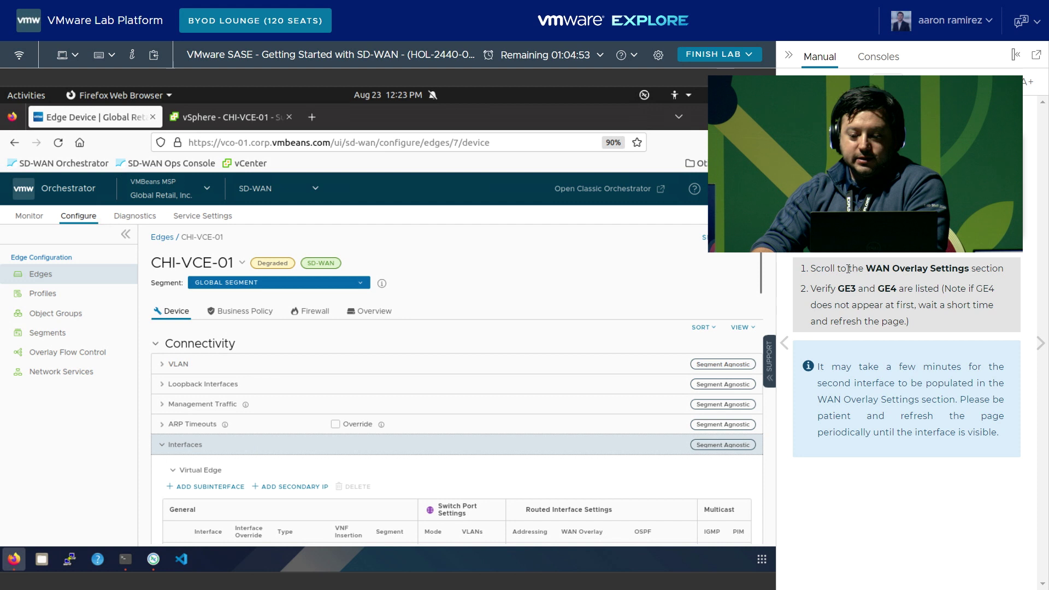
drag(759, 275, 764, 357)
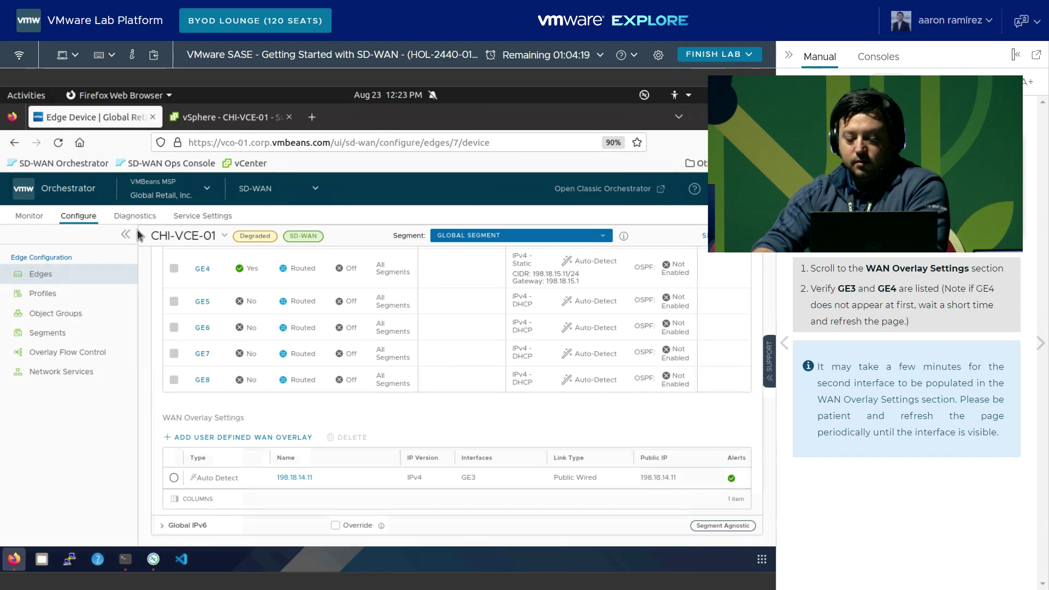
click(57, 144)
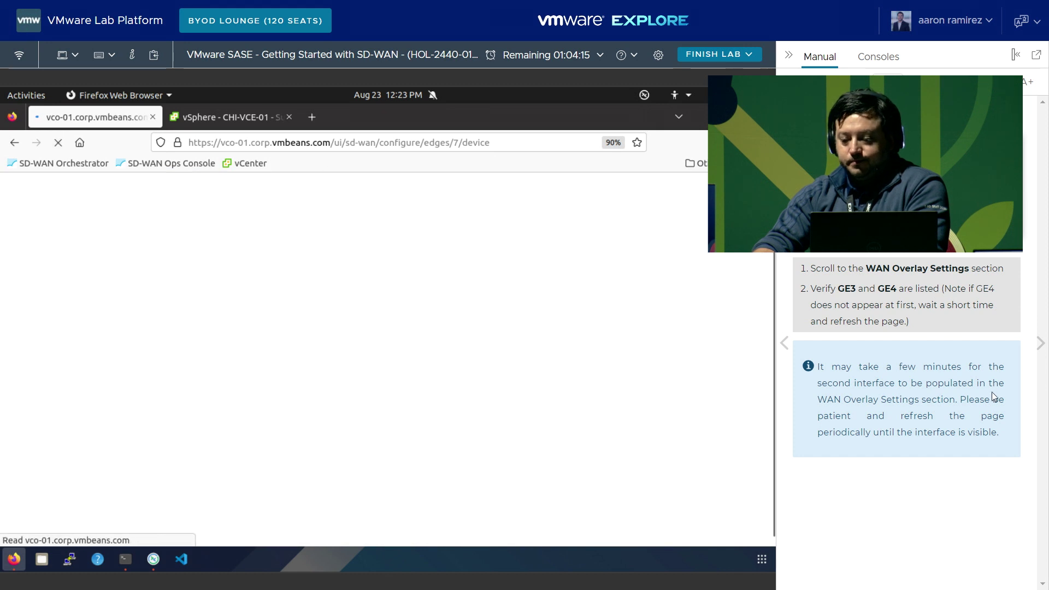
Step: Advance the manual and review the latest monitoring events for CHI-VCE-01, consulting the manual's enlarged example image
click(1040, 344)
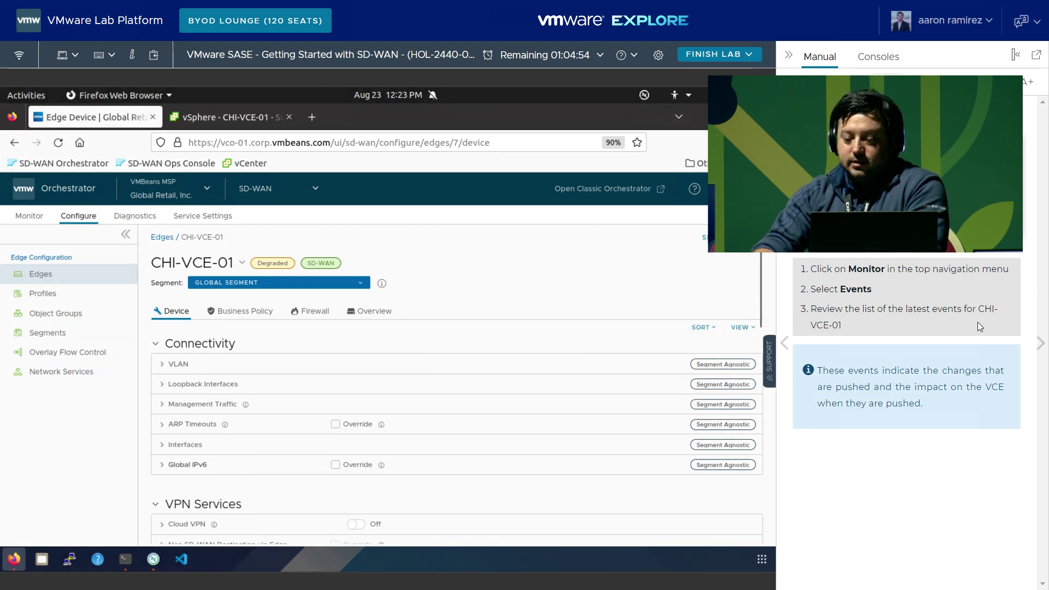
click(25, 225)
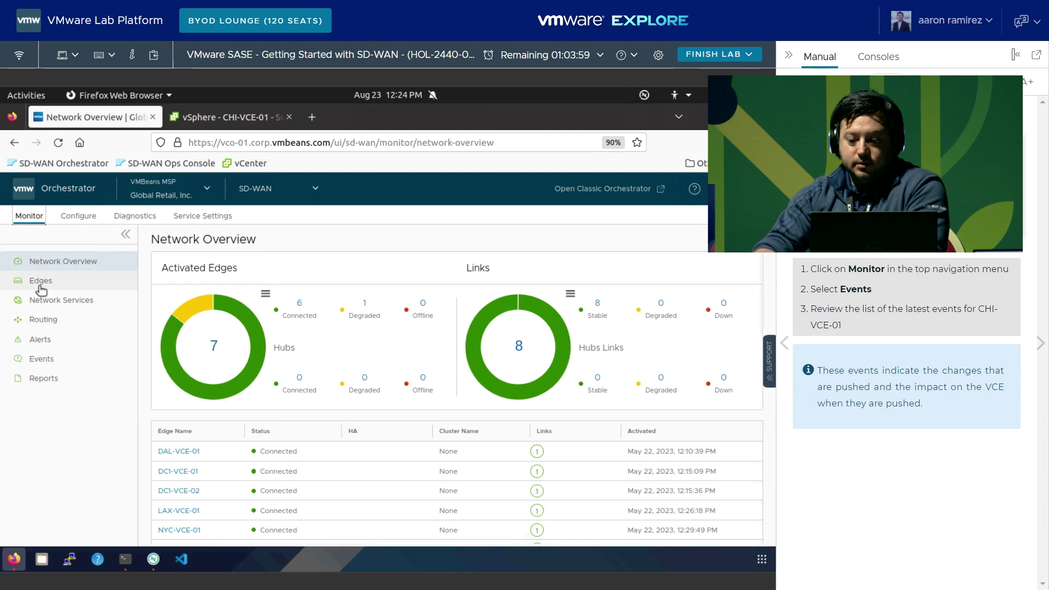
click(33, 361)
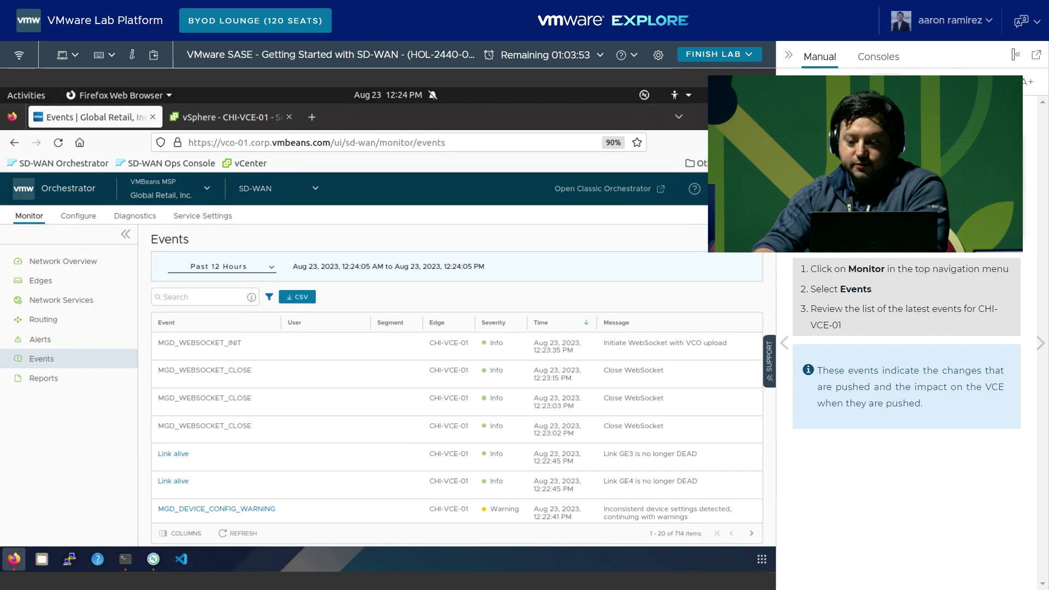
click(901, 164)
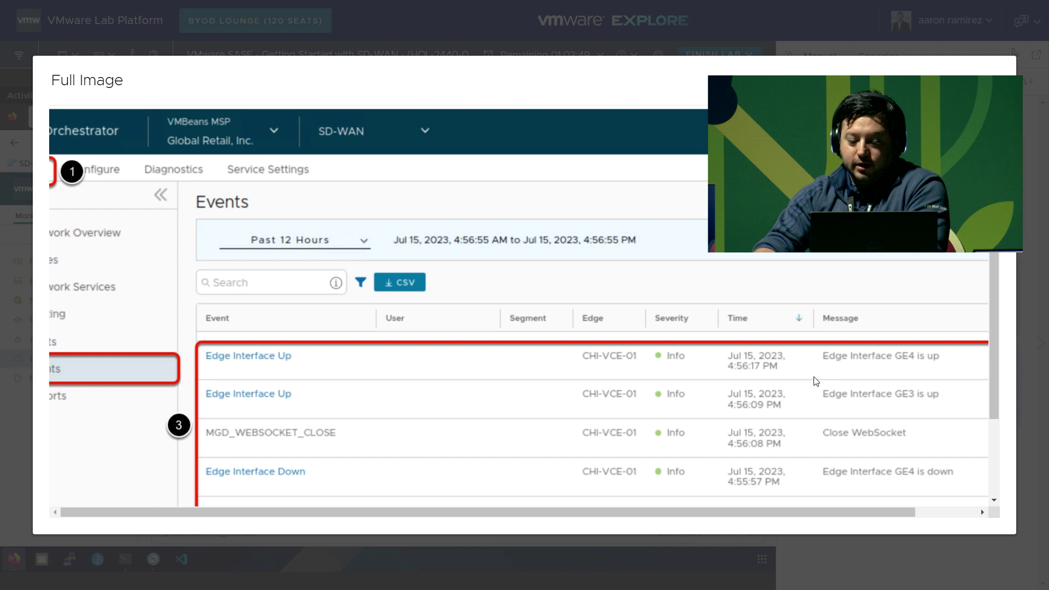
click(961, 75)
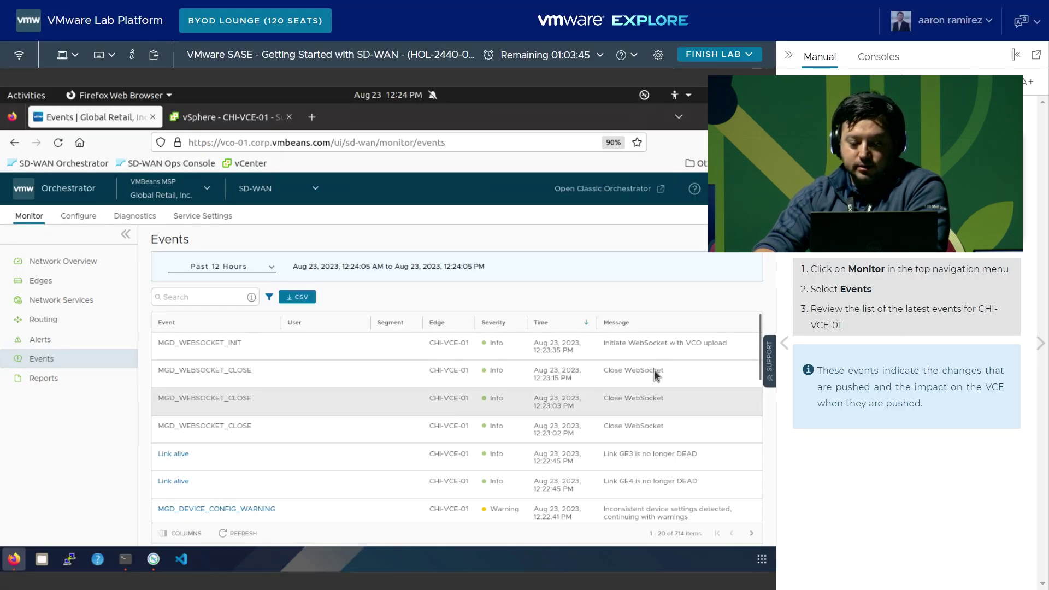
drag(758, 356, 752, 423)
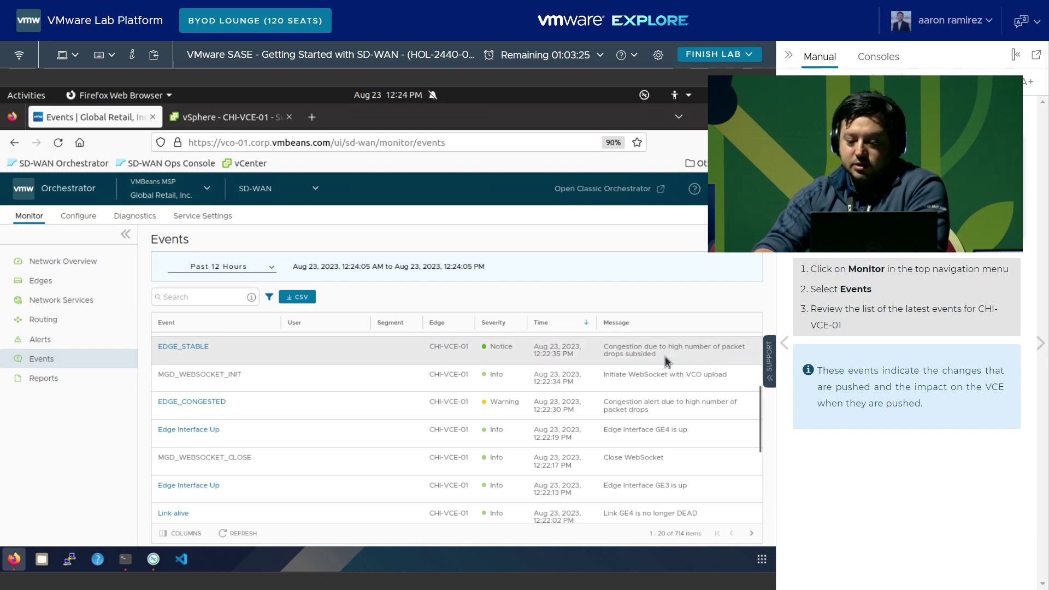
drag(758, 415, 754, 328)
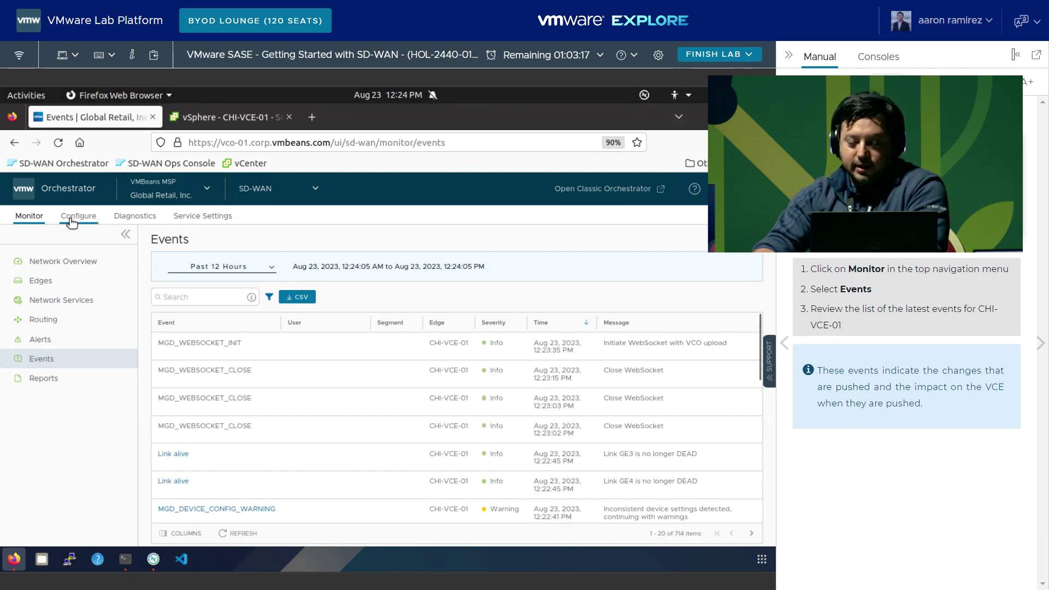
Step: Advance the manual and check CHI-VCE-01's status and link details in the monitored edges list, refreshing the list as needed
click(1040, 344)
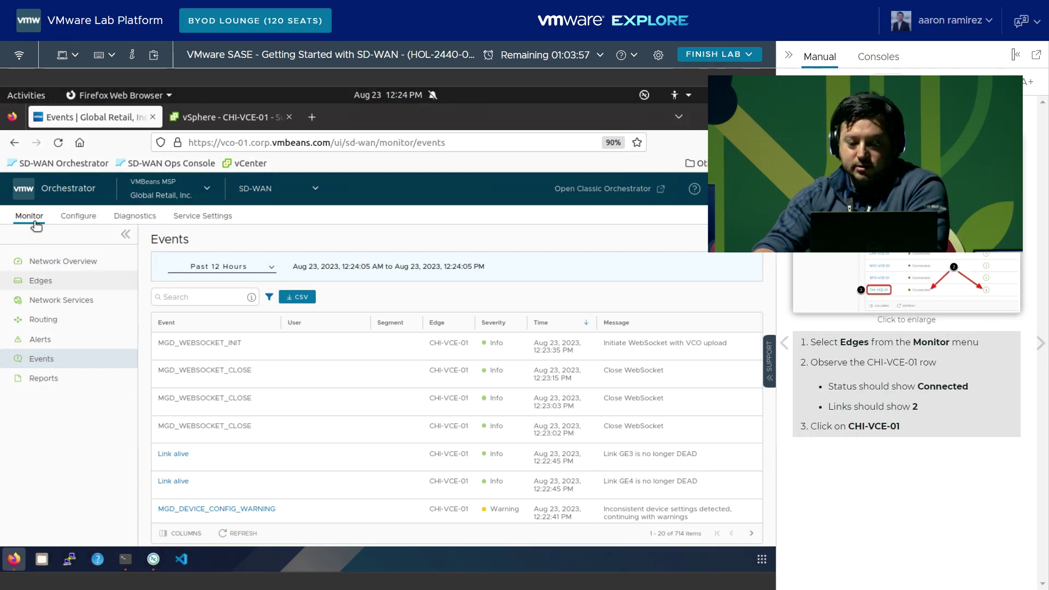
click(34, 282)
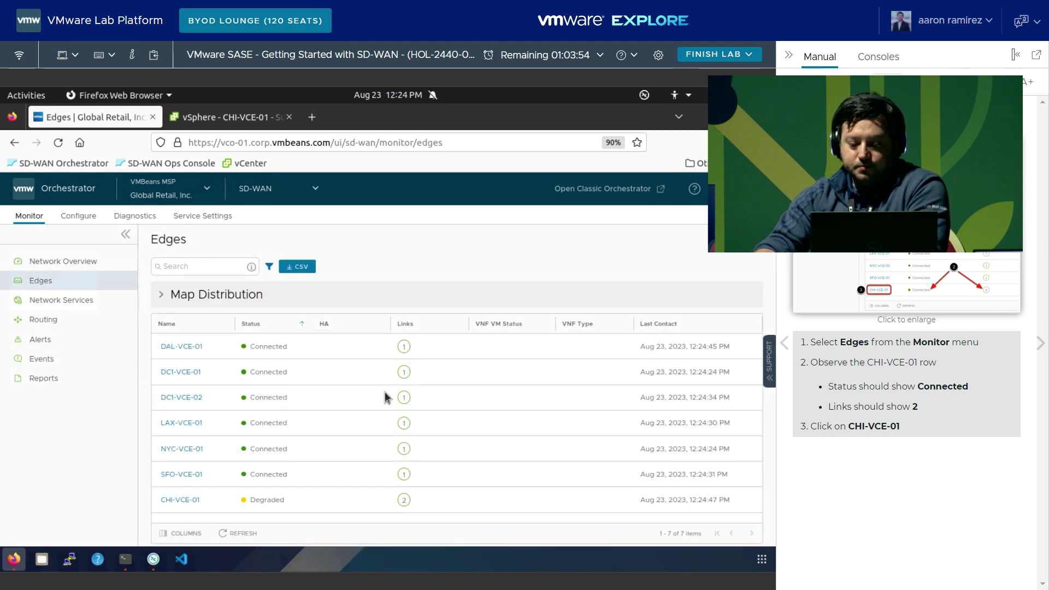
click(239, 534)
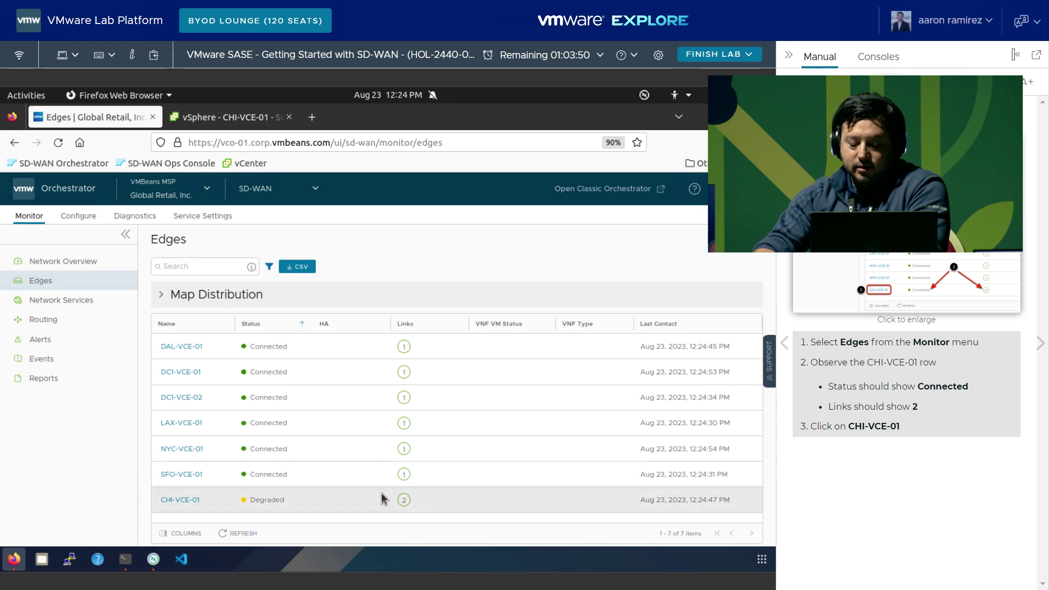
mouse_move(405, 503)
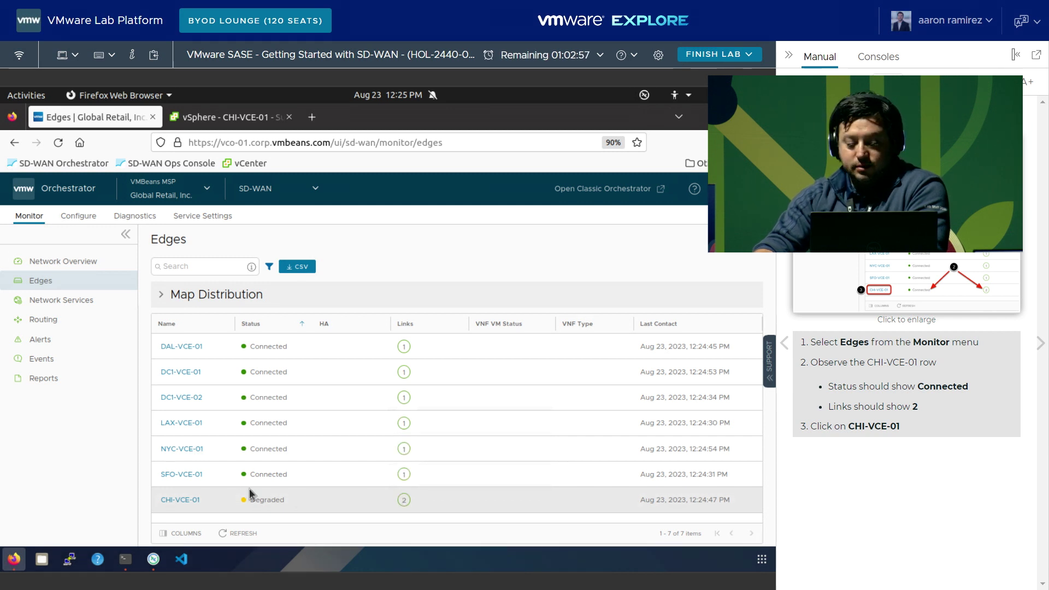
click(231, 535)
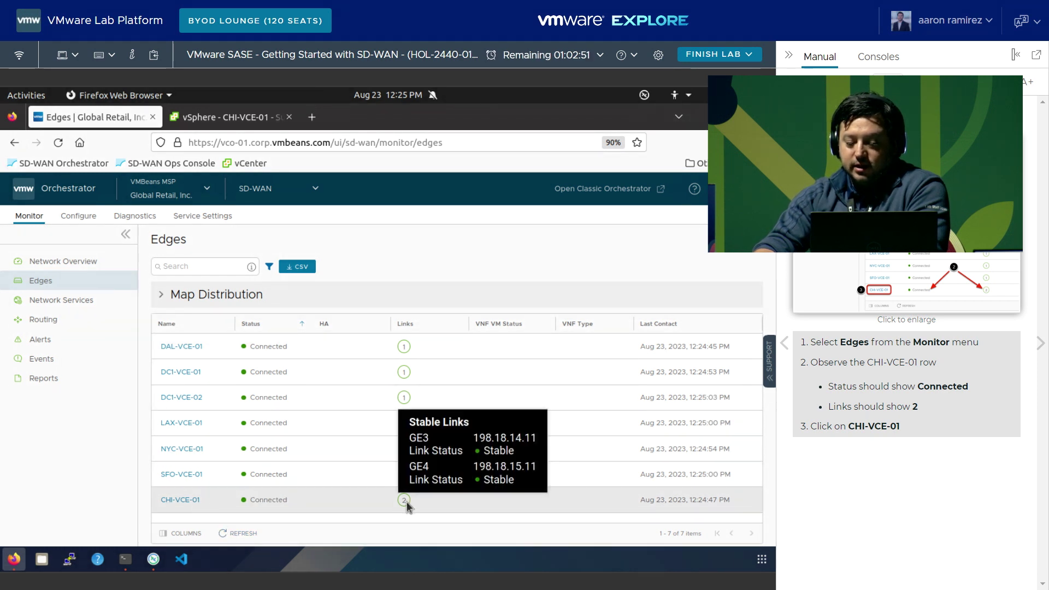
Step: Open CHI-VCE-01 from the monitored edges and review the status, throughput and bandwidth of its two WAN links
click(1041, 344)
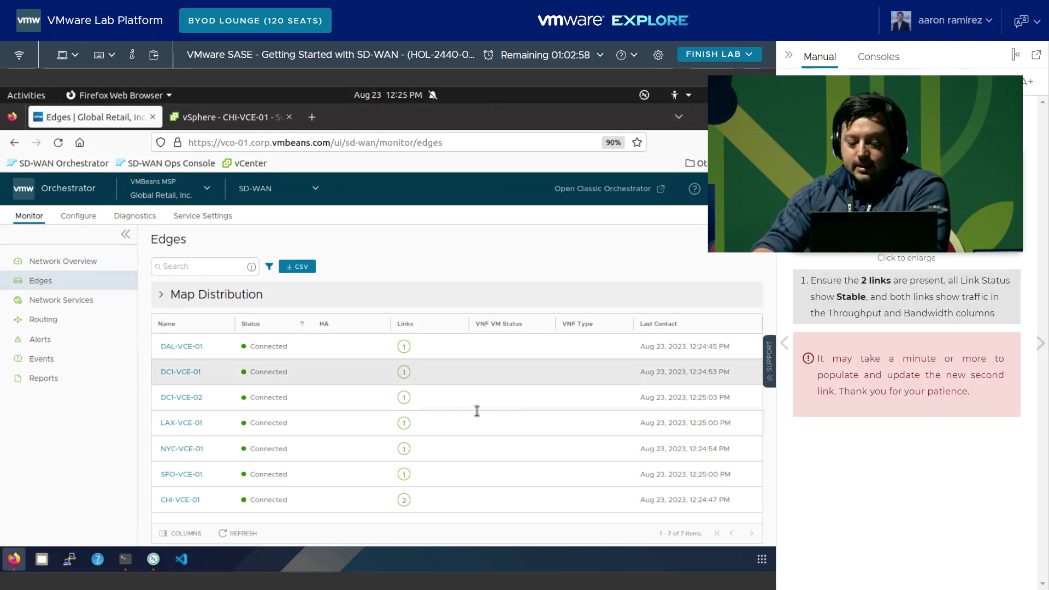
click(174, 501)
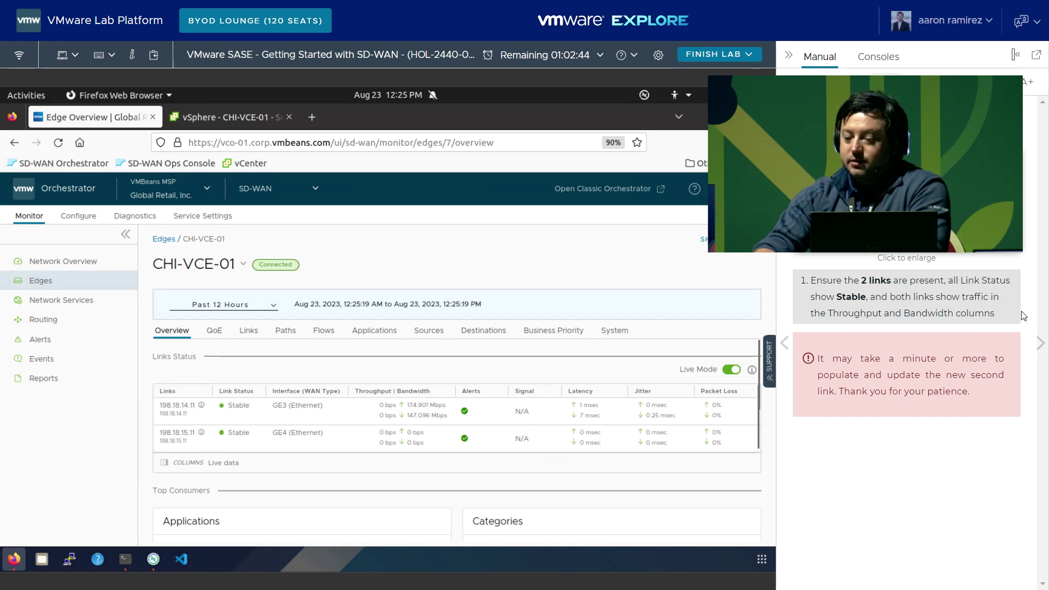
click(1041, 345)
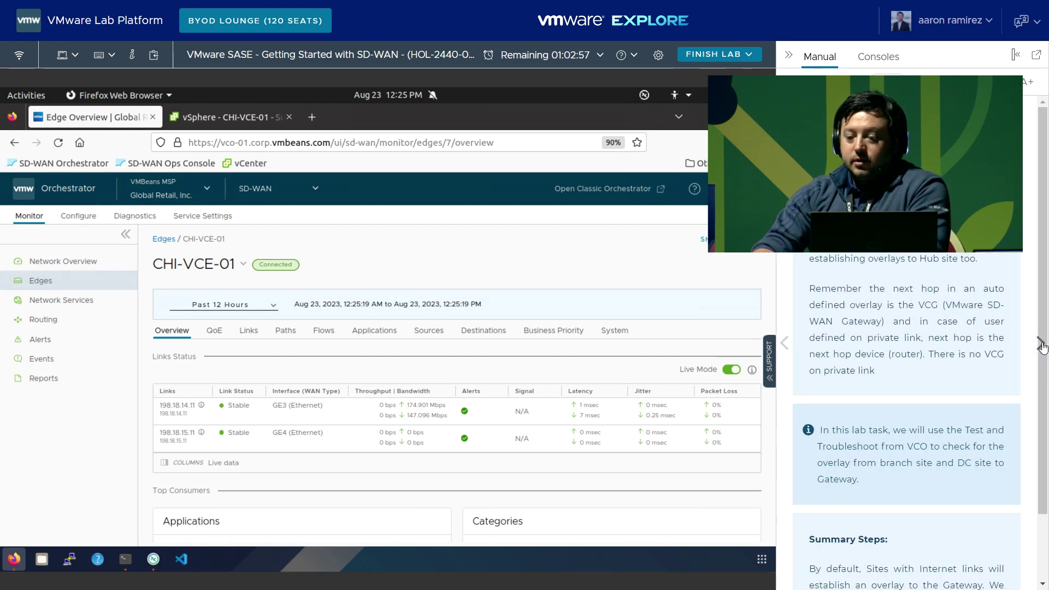
Step: Open Remote Diagnostics for the CHI-VCE-01 edge, following the next lab manual page
click(1041, 346)
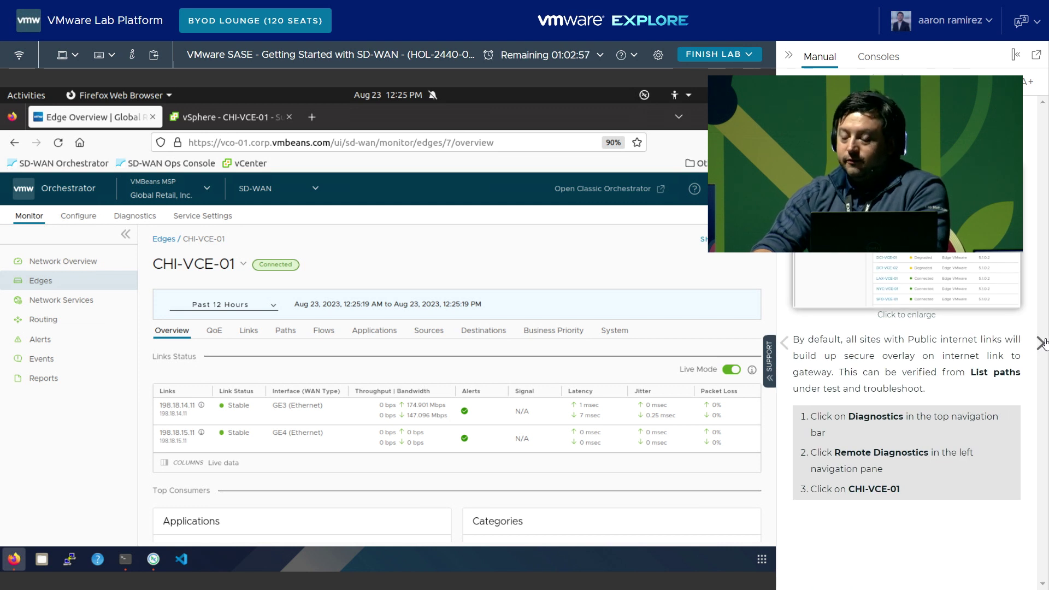
click(144, 218)
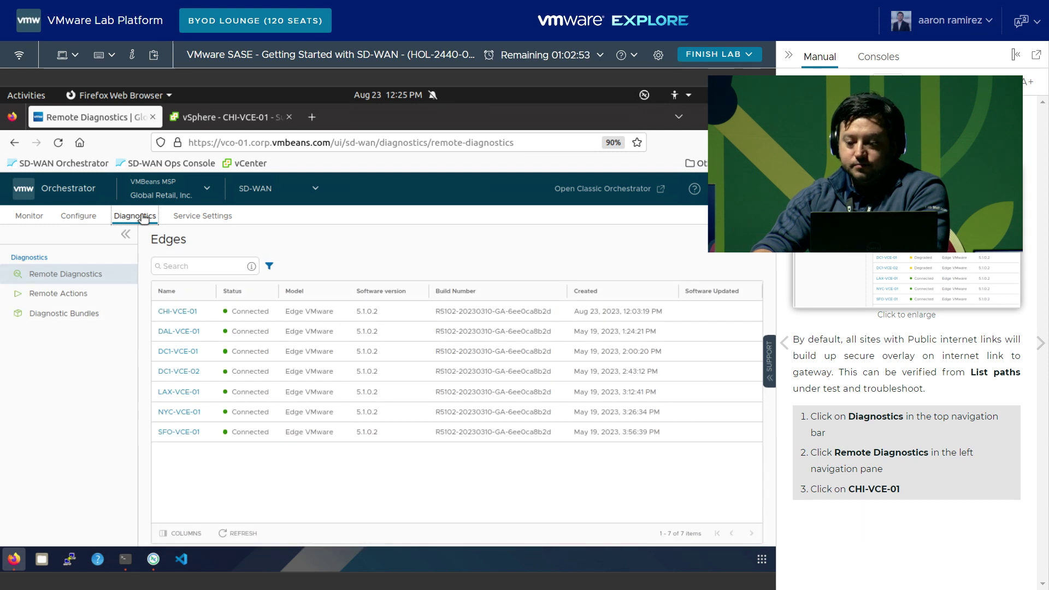
click(48, 276)
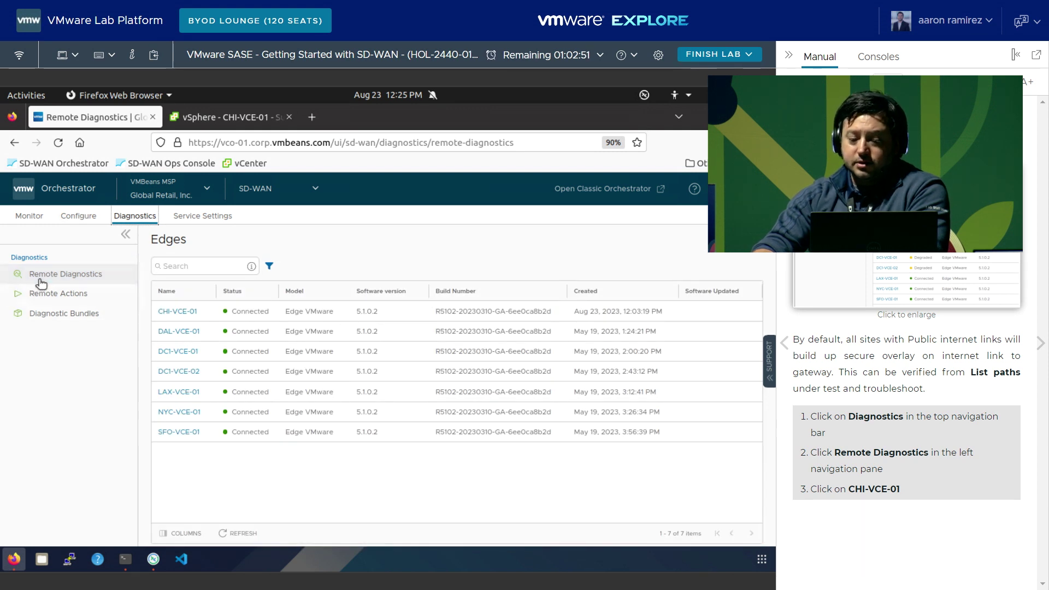
click(48, 276)
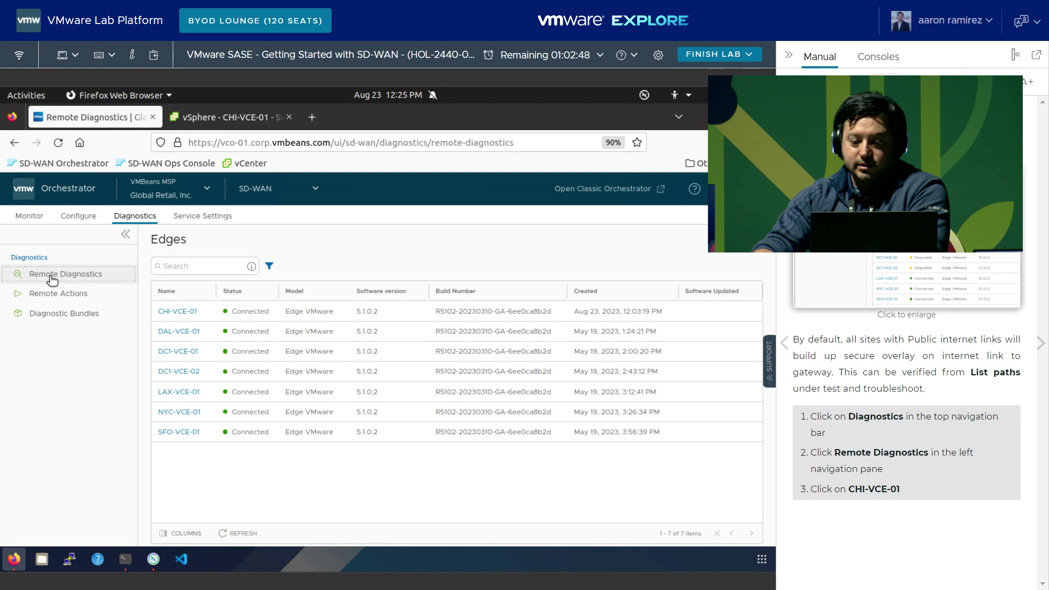
click(177, 311)
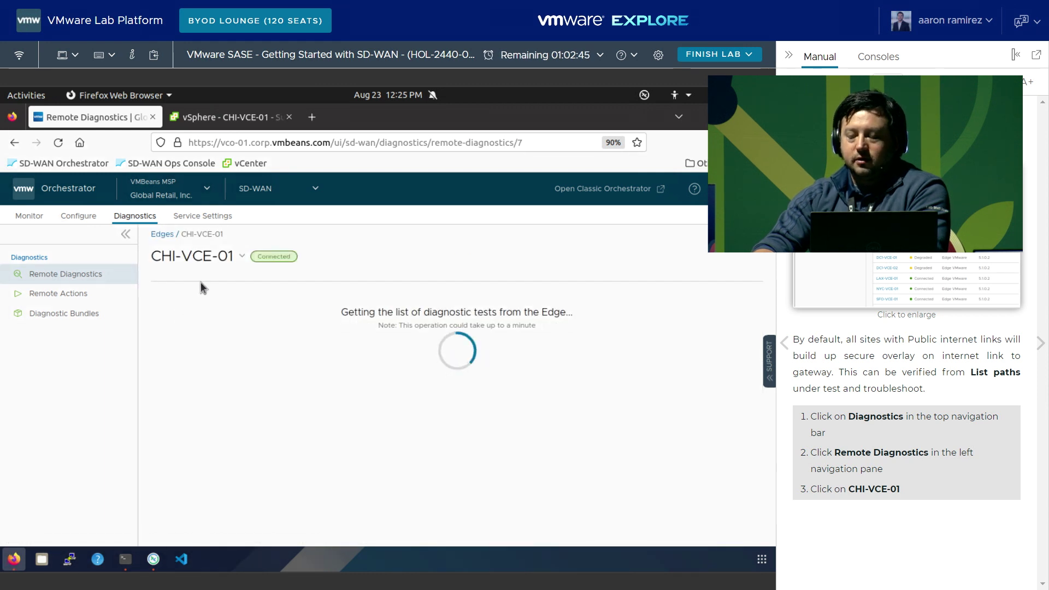
Step: Run the List Paths diagnostic on CHI-VCE-01 with Gateway as the peer
click(1041, 344)
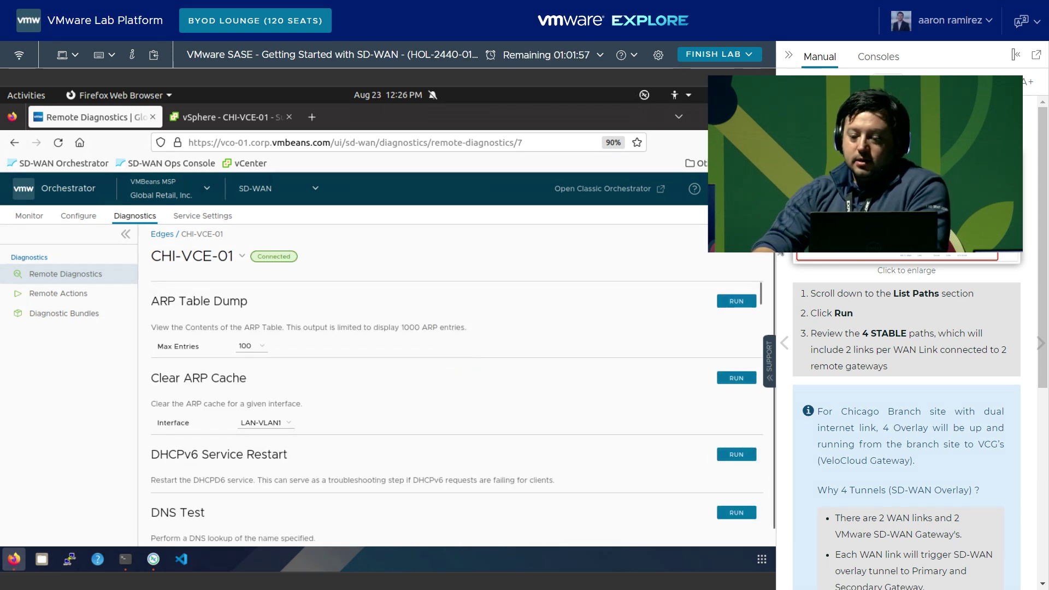
drag(759, 294, 760, 369)
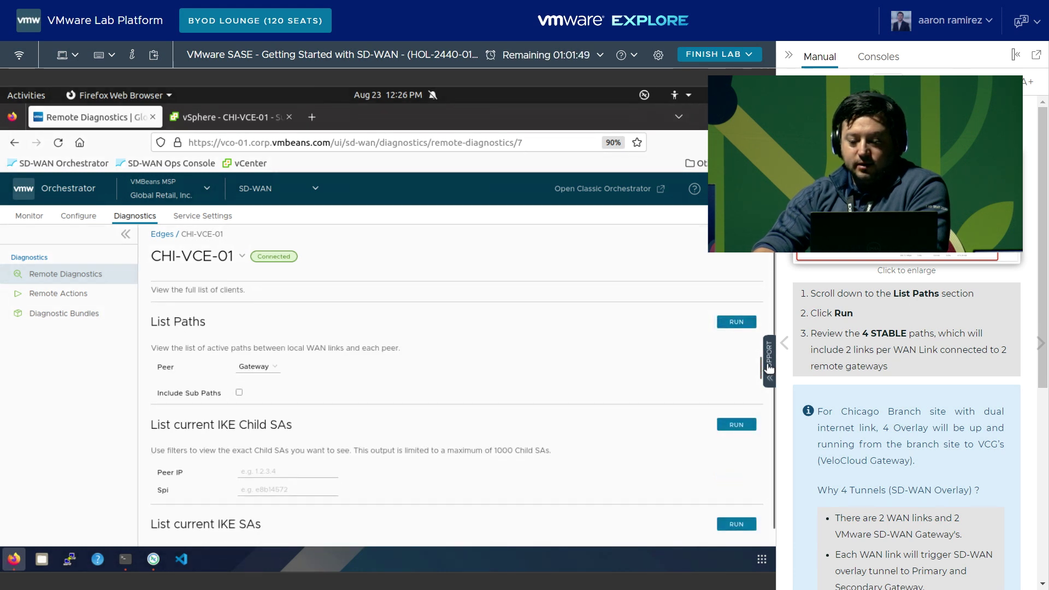
drag(761, 367, 762, 367)
click(726, 323)
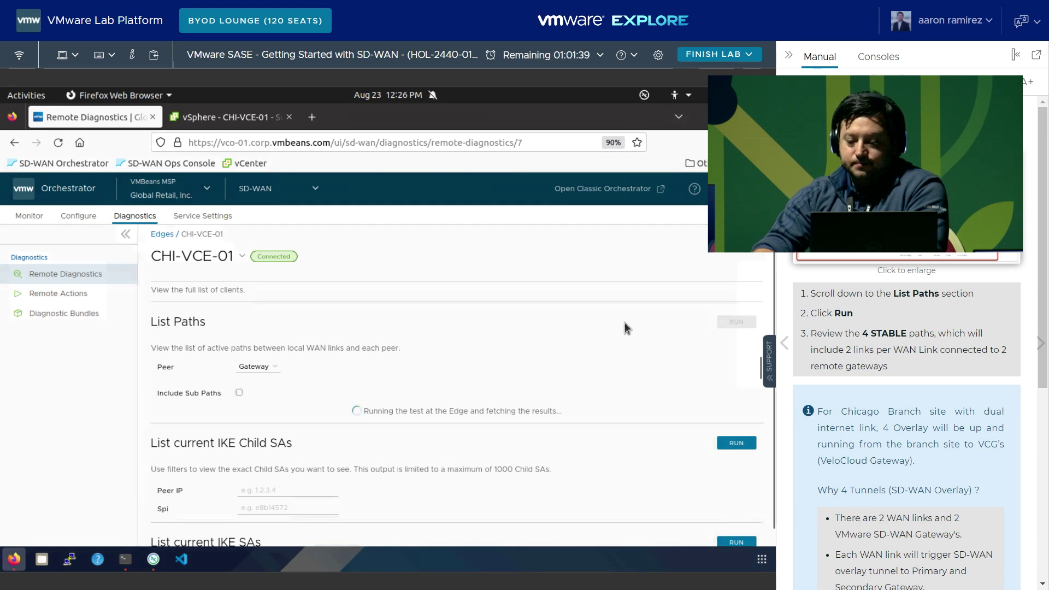
Step: Compare the List Paths results for CHI-VCE-01 with the lab manual's enlarged reference image
click(895, 230)
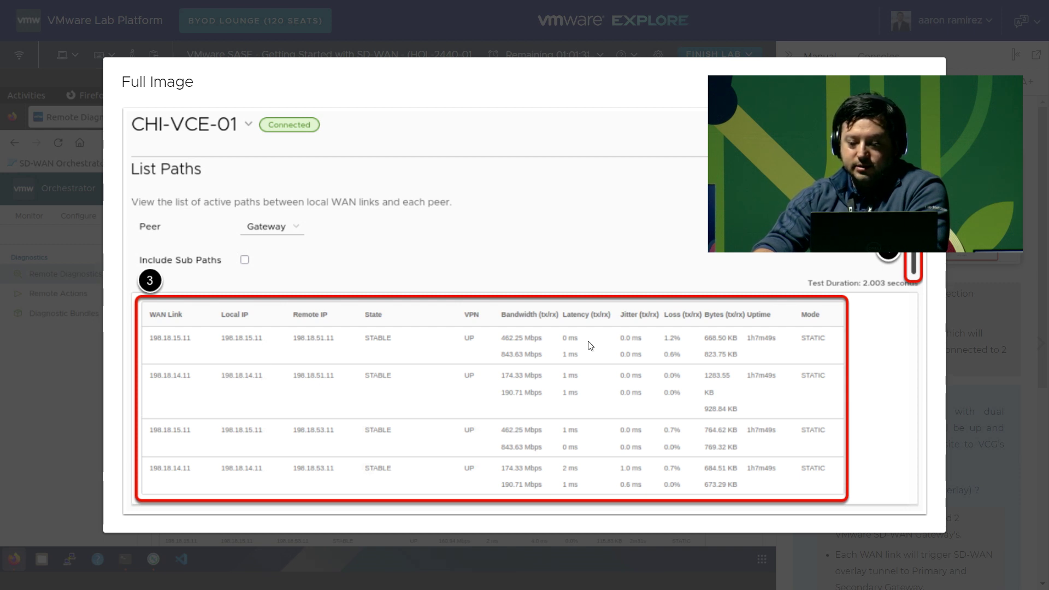
key(Escape)
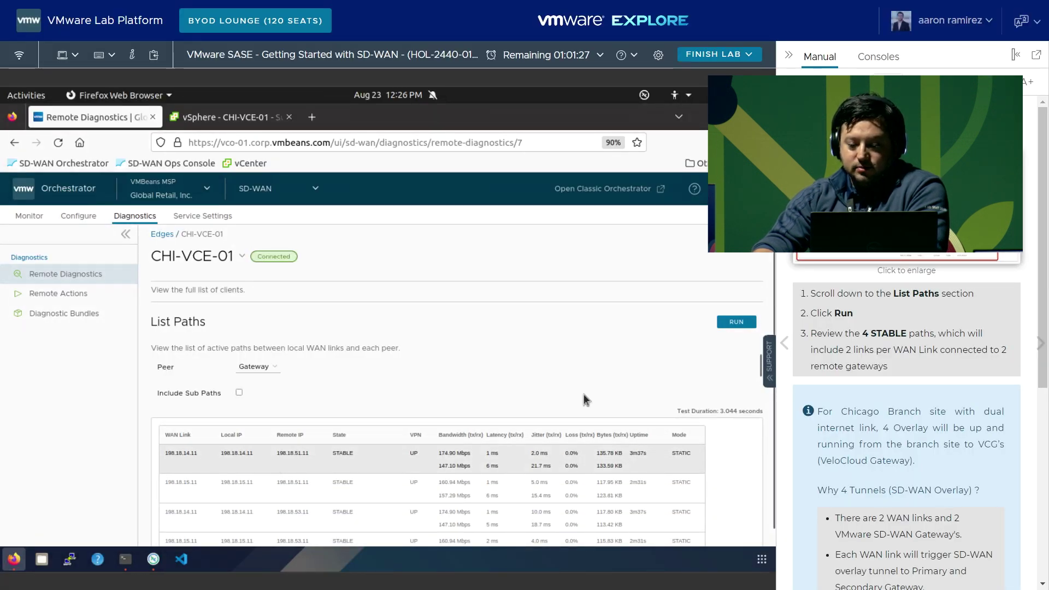
scroll(759, 369, down, 3)
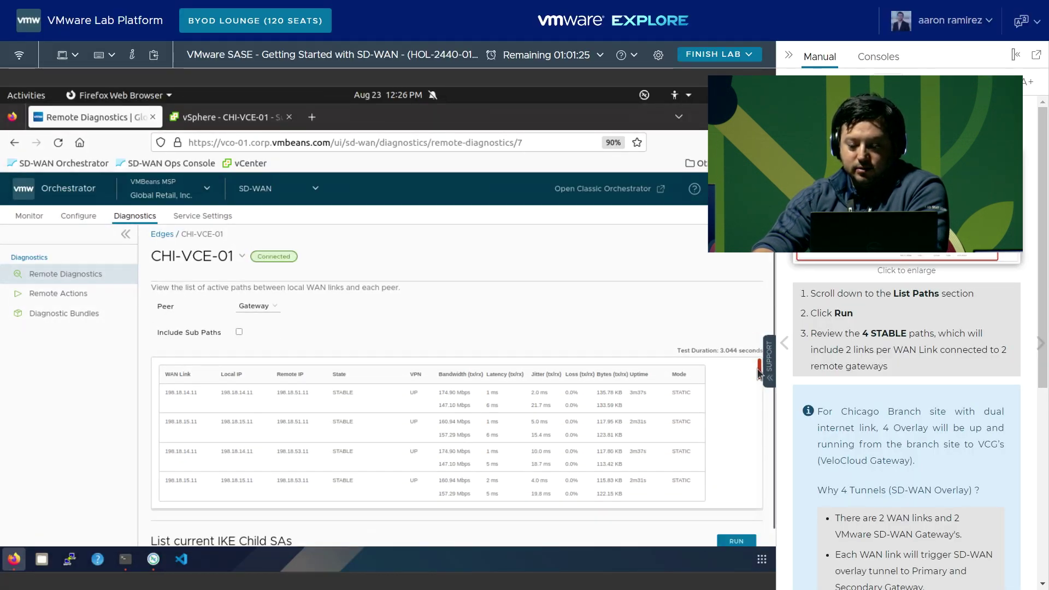
scroll(758, 373, up, 1)
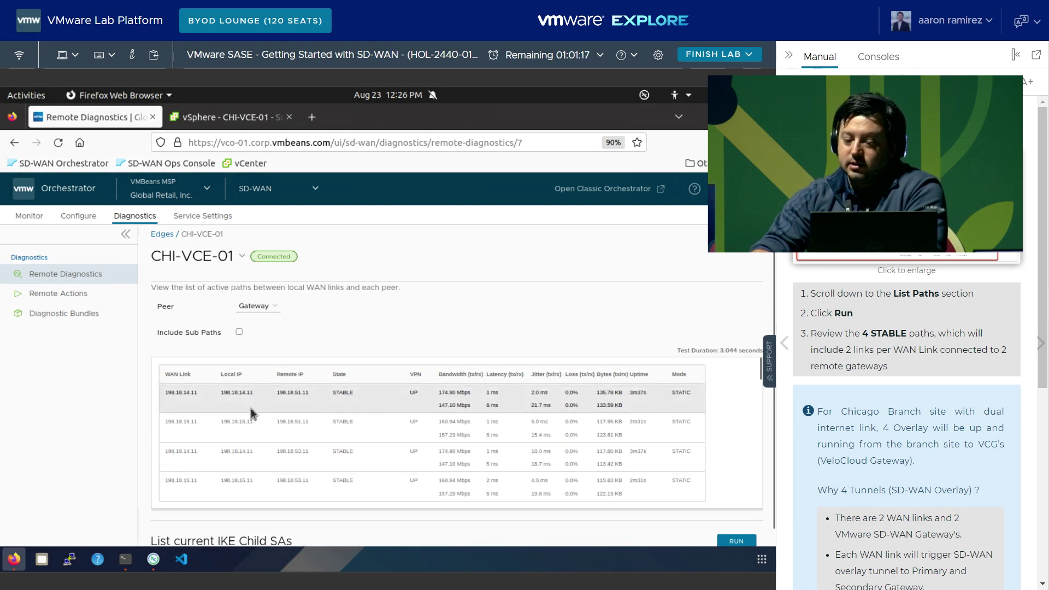
Step: Advance the lab manual to the New York City branch task and open the NYC-VCE-01 edge's device configuration
click(1039, 346)
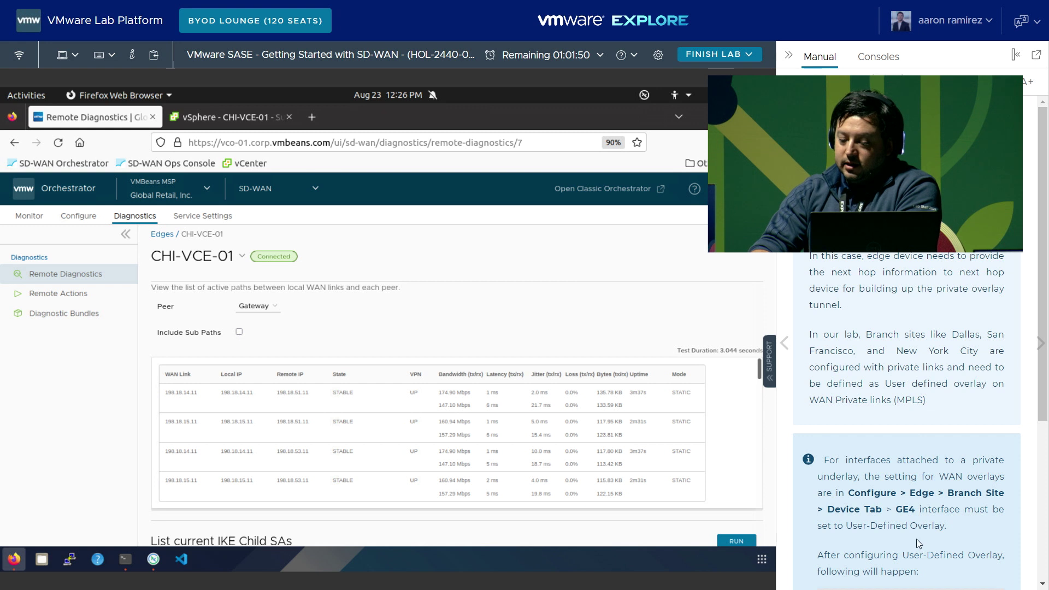
click(1040, 344)
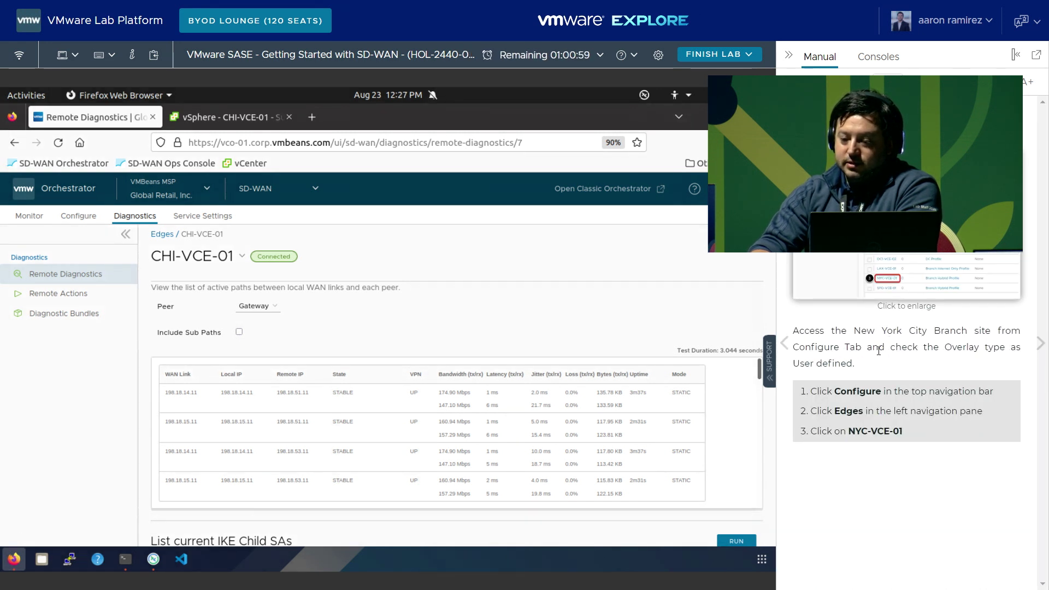
click(78, 217)
click(56, 272)
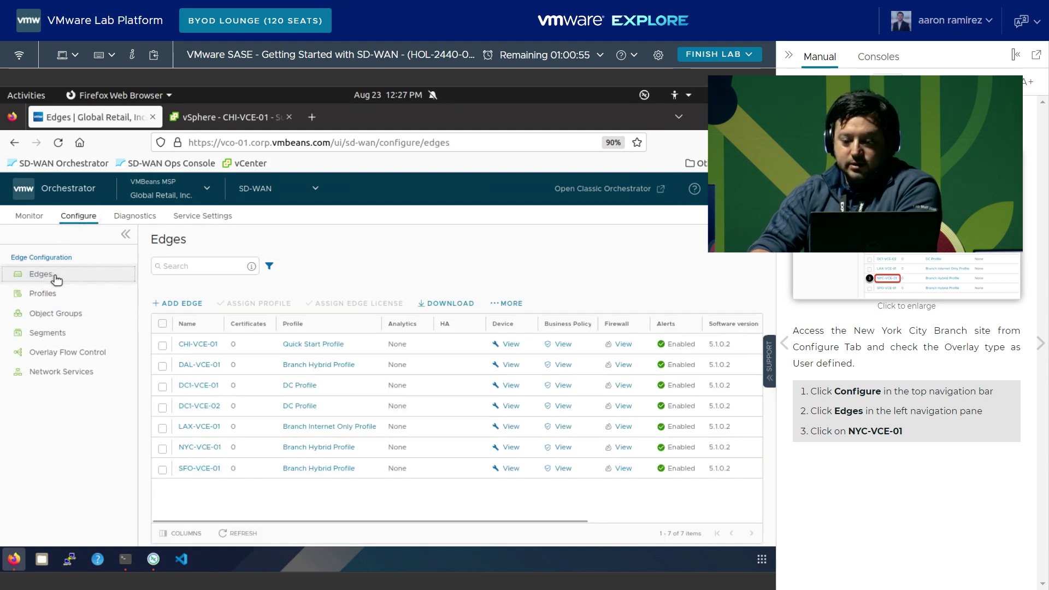
click(199, 448)
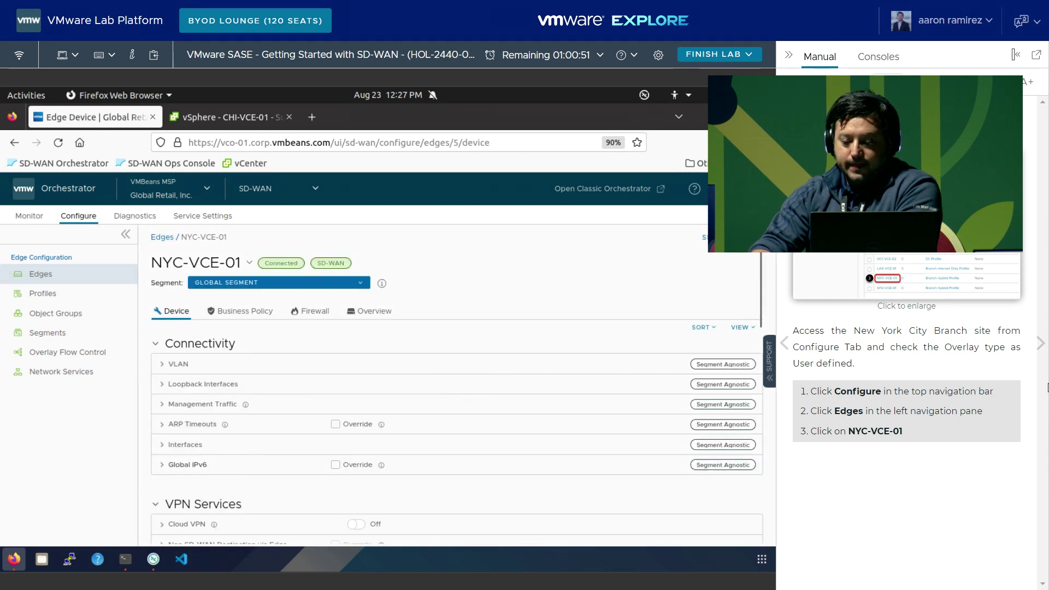
Step: Expand the Interfaces section of NYC-VCE-01 and check GE4's WAN overlay configuration against the lab manual's reference image
click(1040, 343)
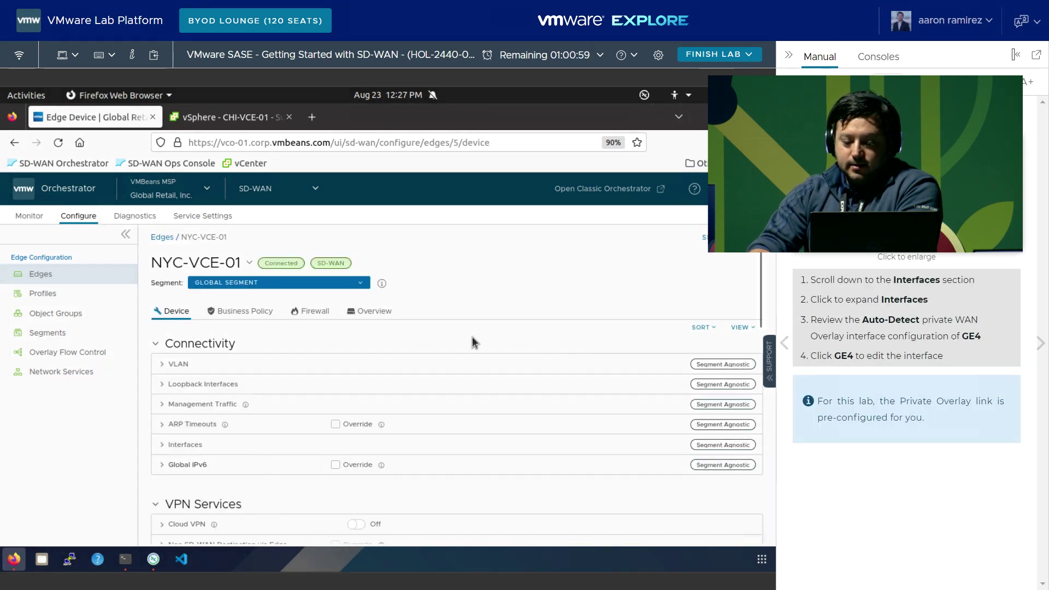
click(162, 448)
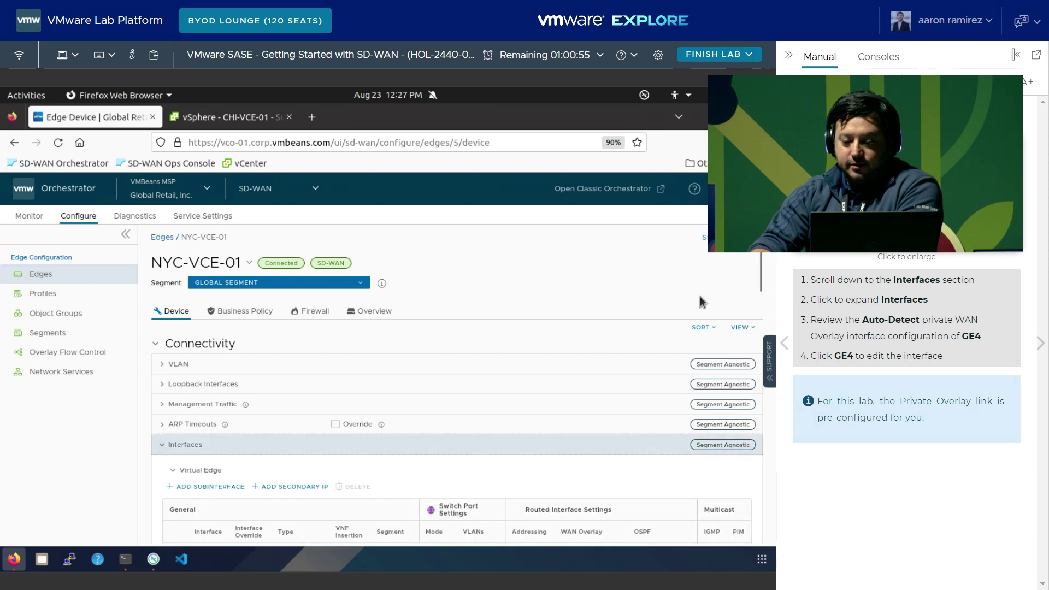
scroll(763, 295, down, 3)
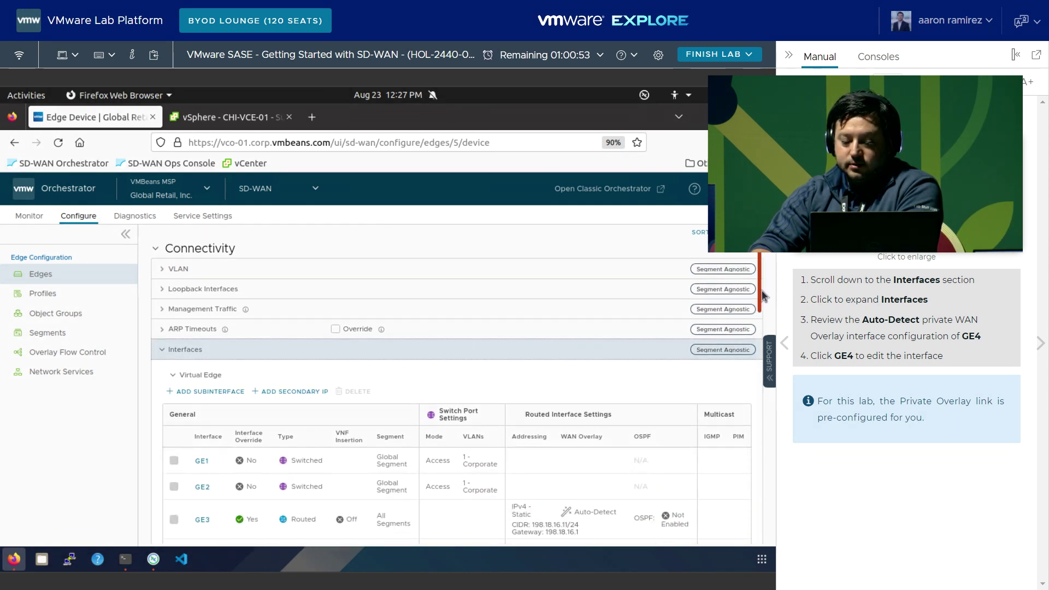
scroll(763, 295, down, 3)
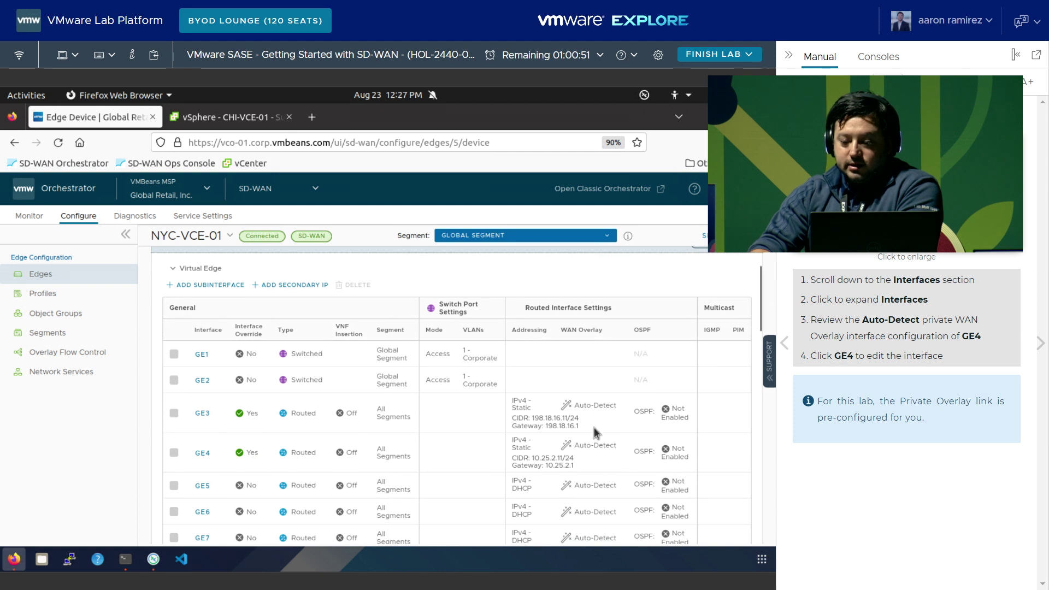
click(907, 180)
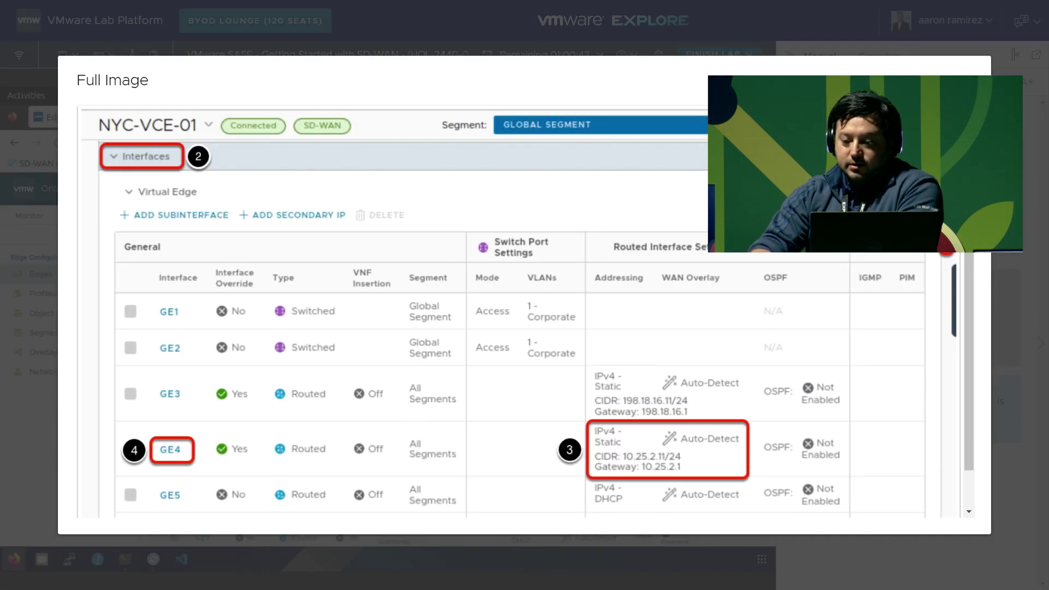
click(397, 520)
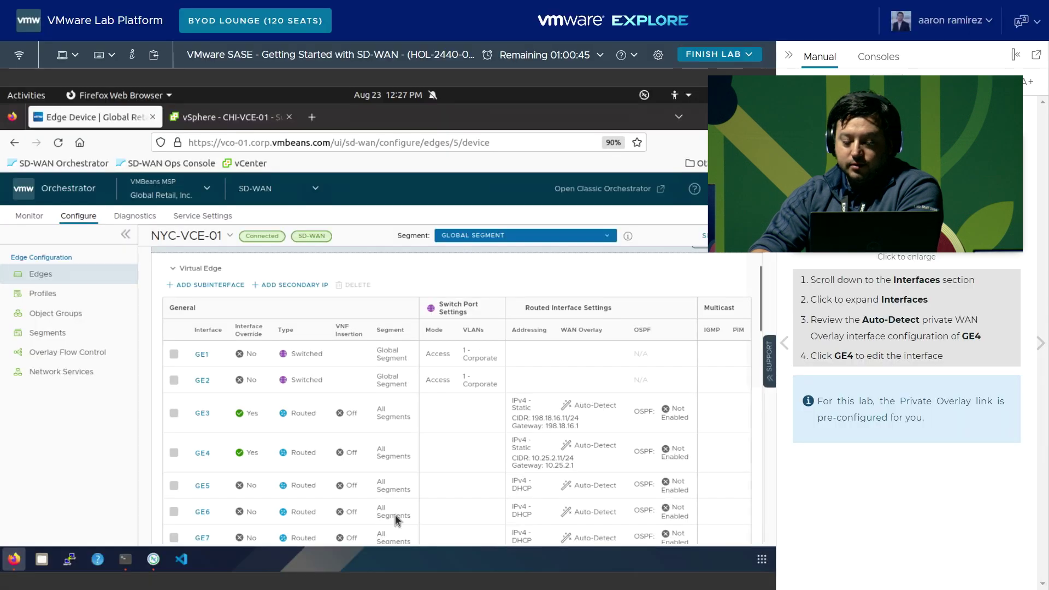
Step: Set the WAN Overlay of interface GE4 to User Defined in its IPv4 settings and save the interface
click(201, 453)
click(1037, 354)
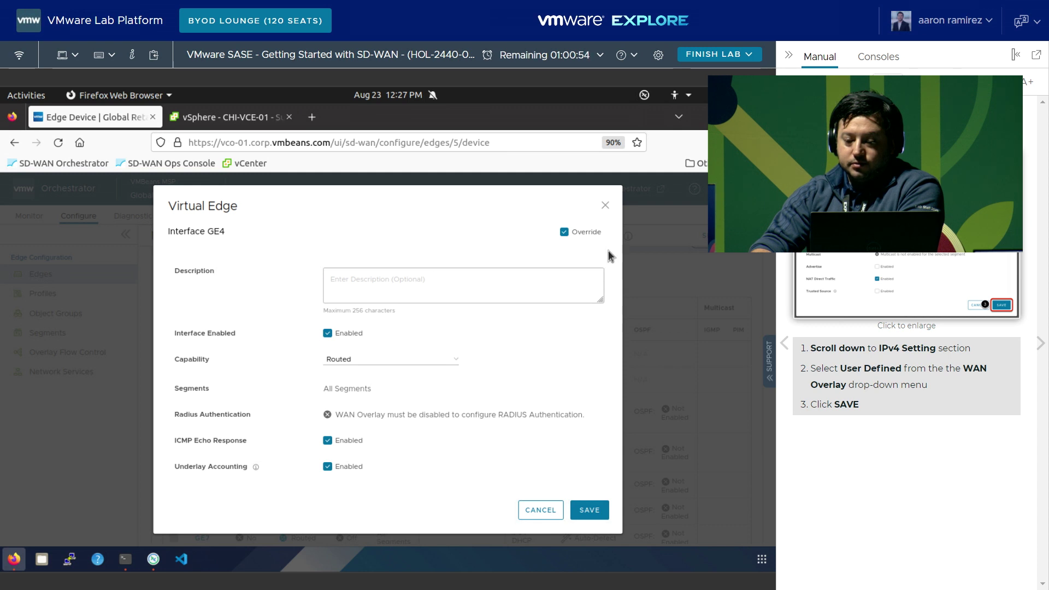
drag(605, 257, 604, 339)
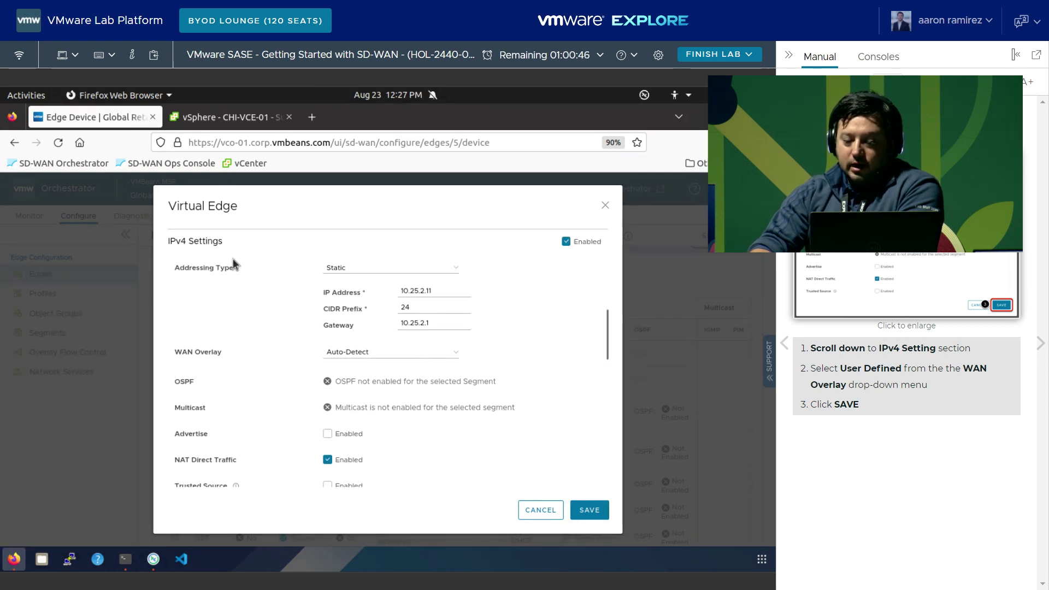
click(420, 352)
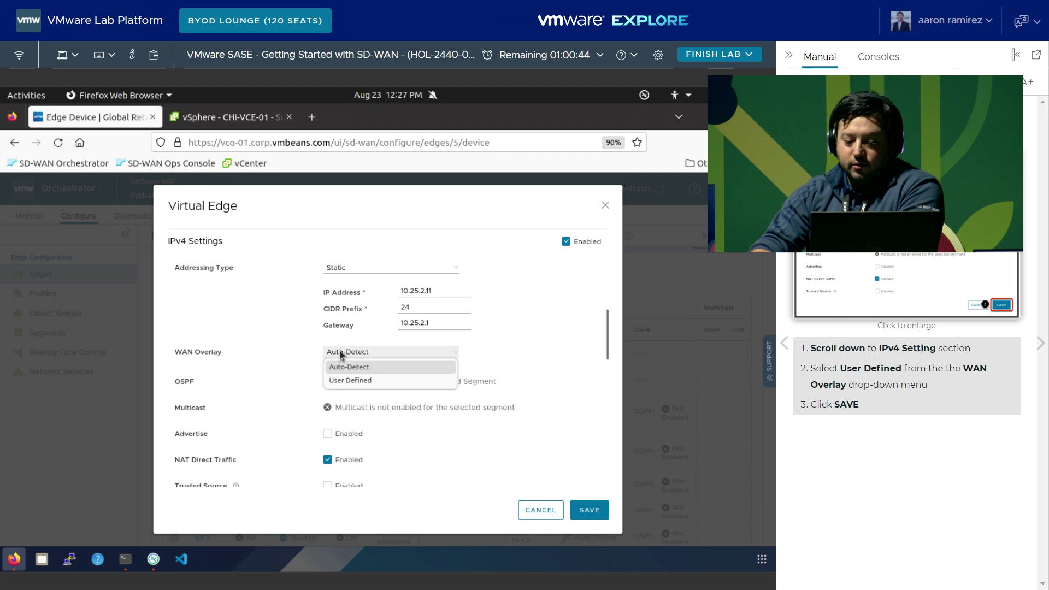
click(394, 380)
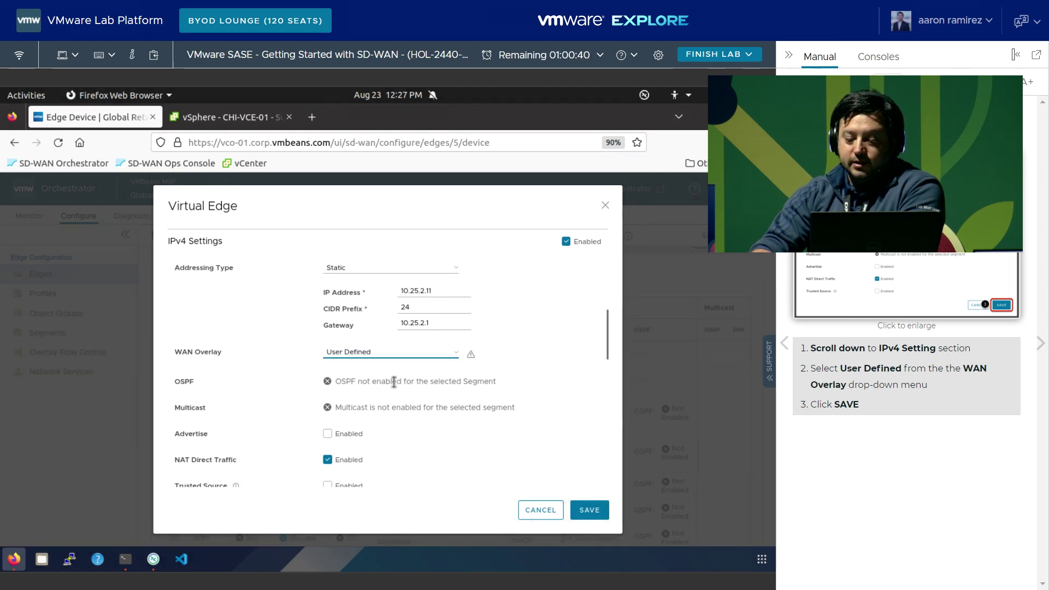
click(589, 509)
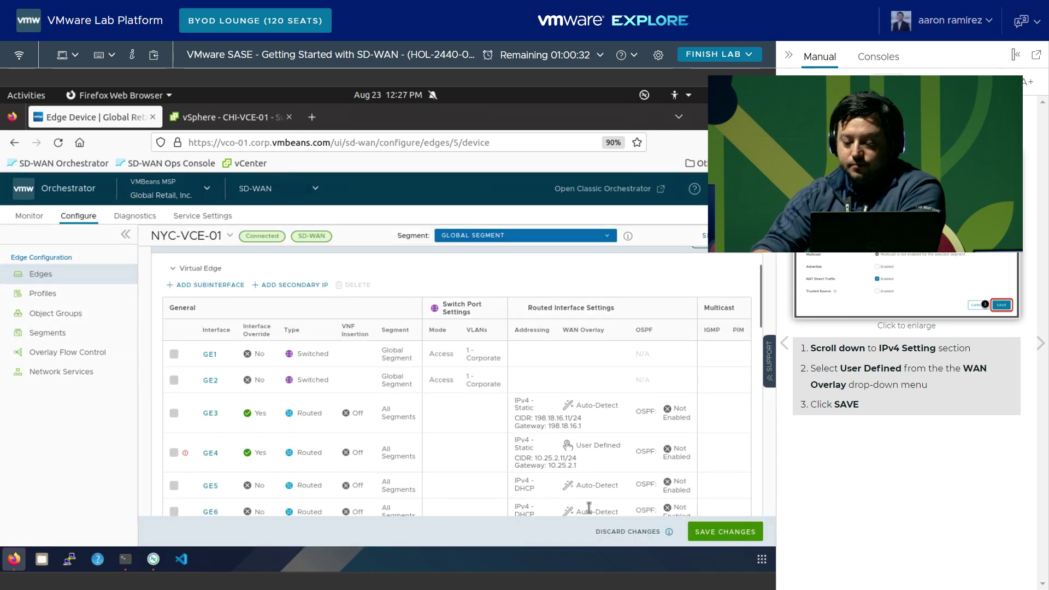
Step: Assign interface GE4 to the user-defined MPLS overlay in NYC-VCE-01's WAN Overlay Settings and update the link
click(1041, 343)
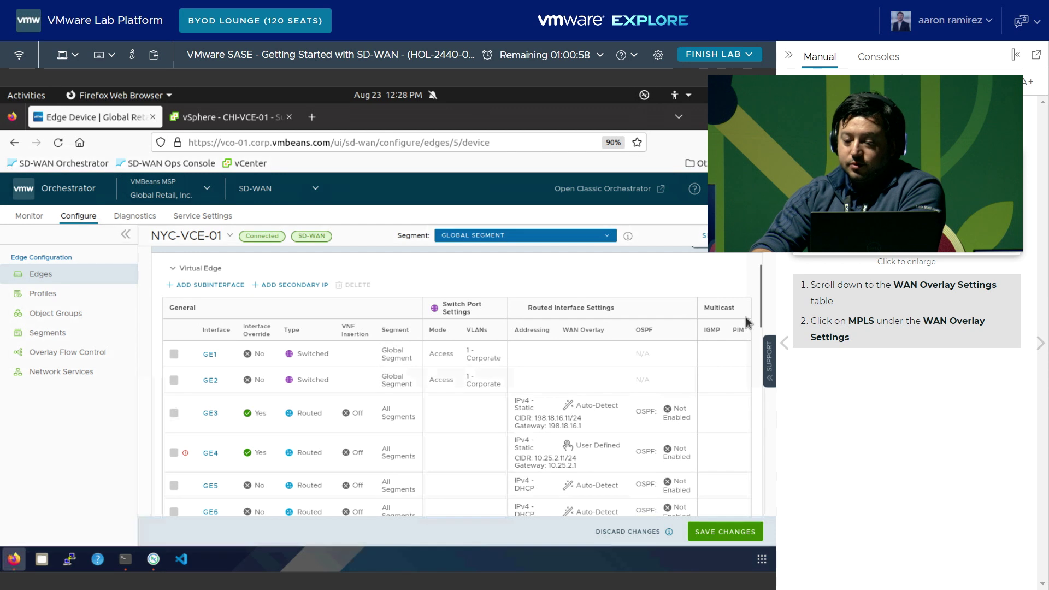
scroll(749, 345, down, 3)
scroll(748, 345, down, 3)
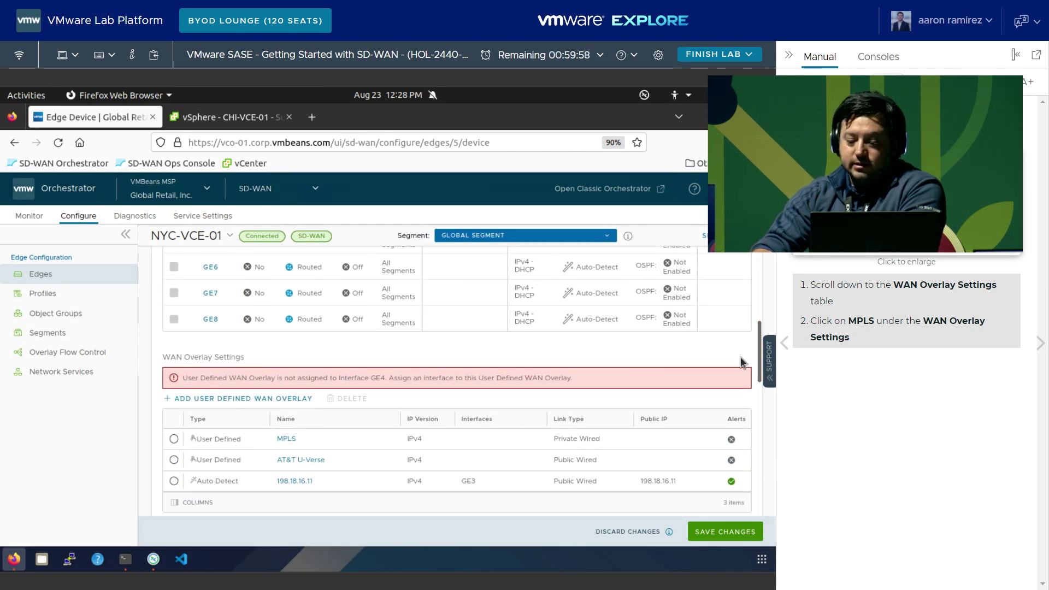
click(290, 440)
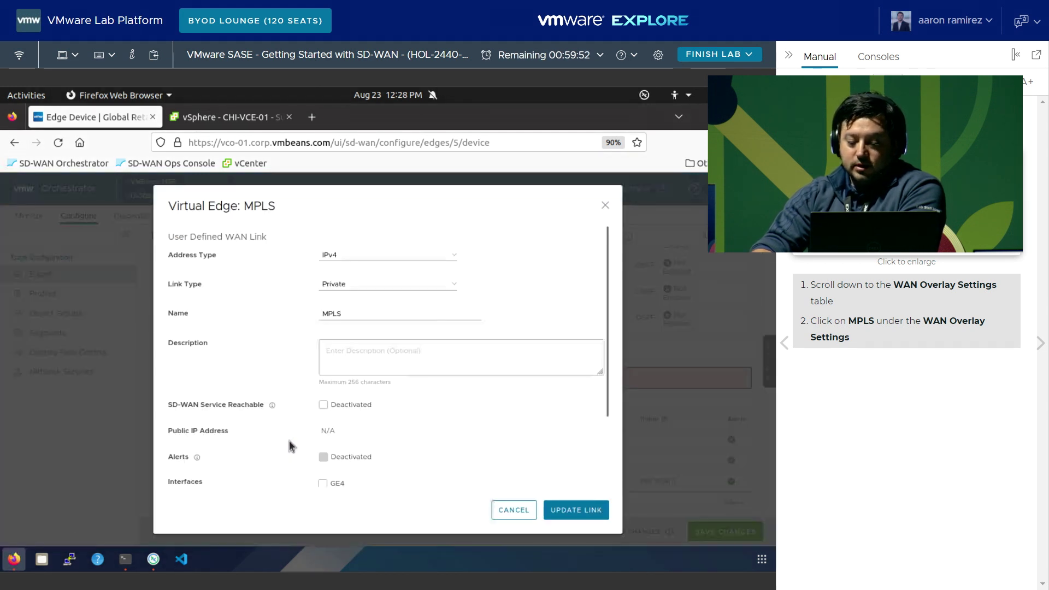
click(1041, 343)
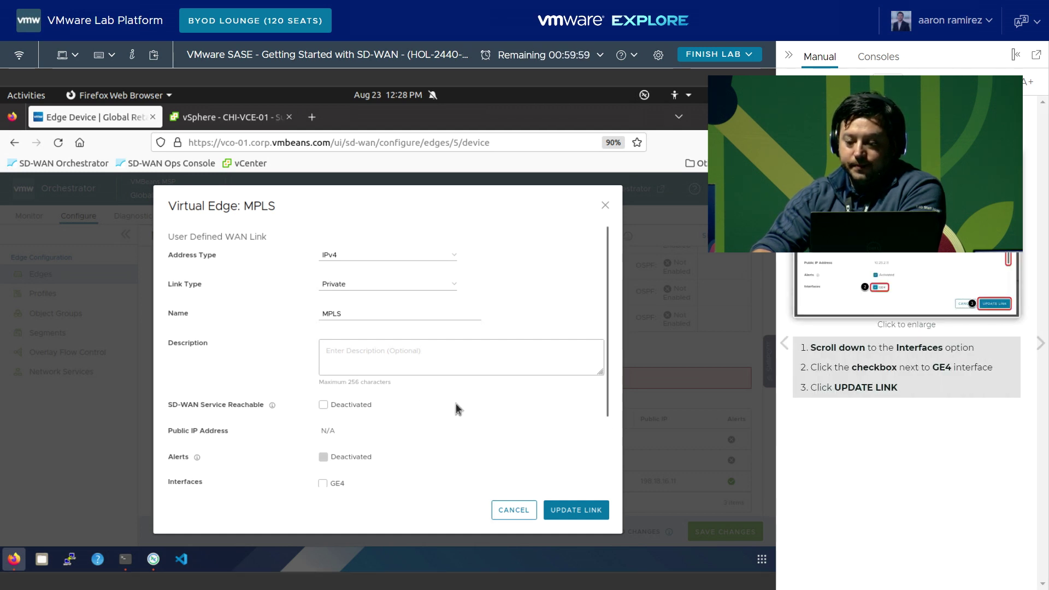
scroll(606, 306, down, 2)
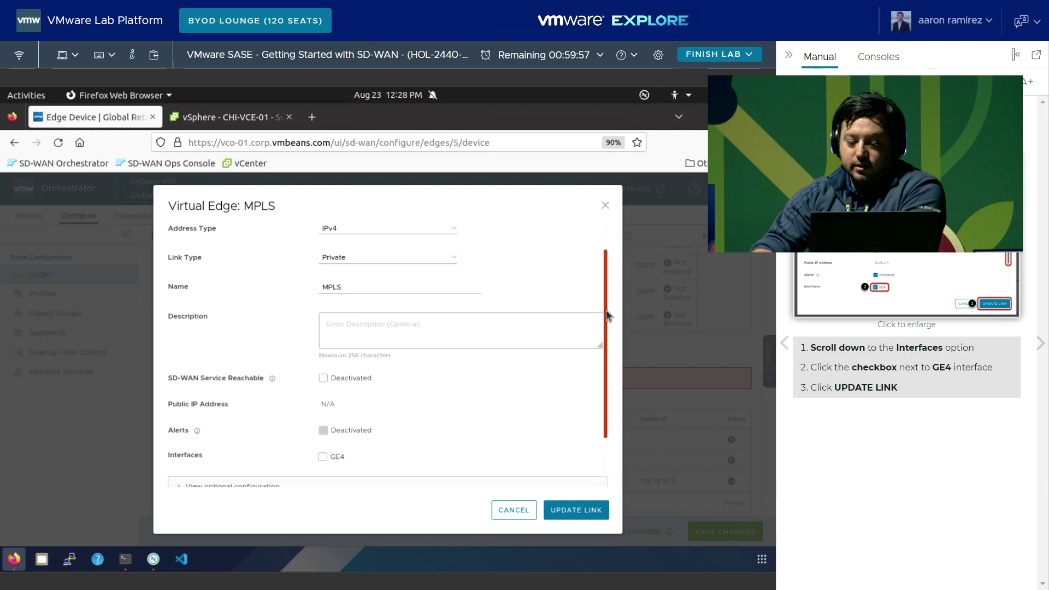
click(323, 447)
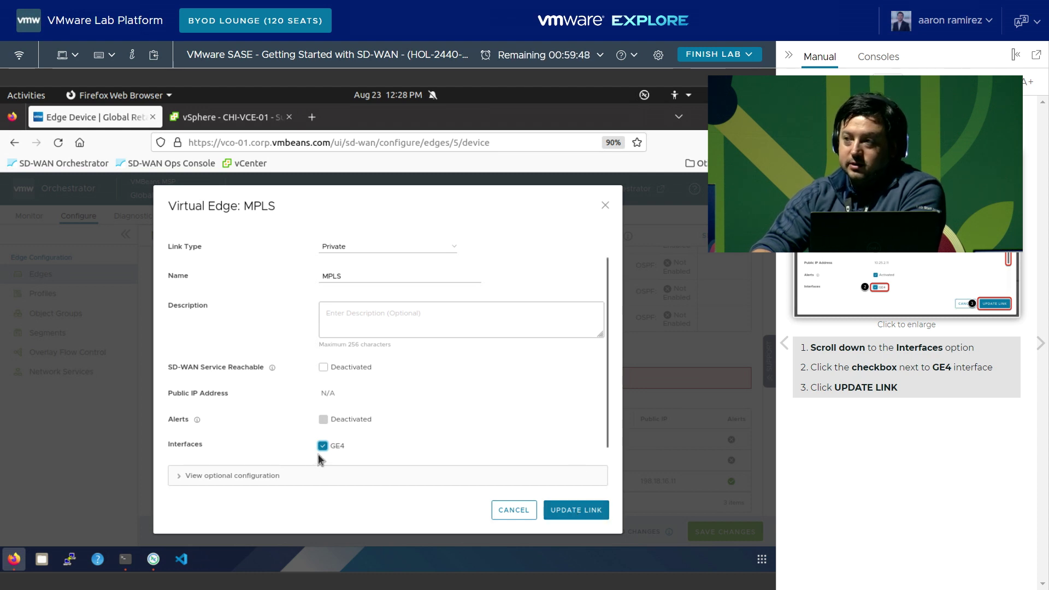
click(575, 510)
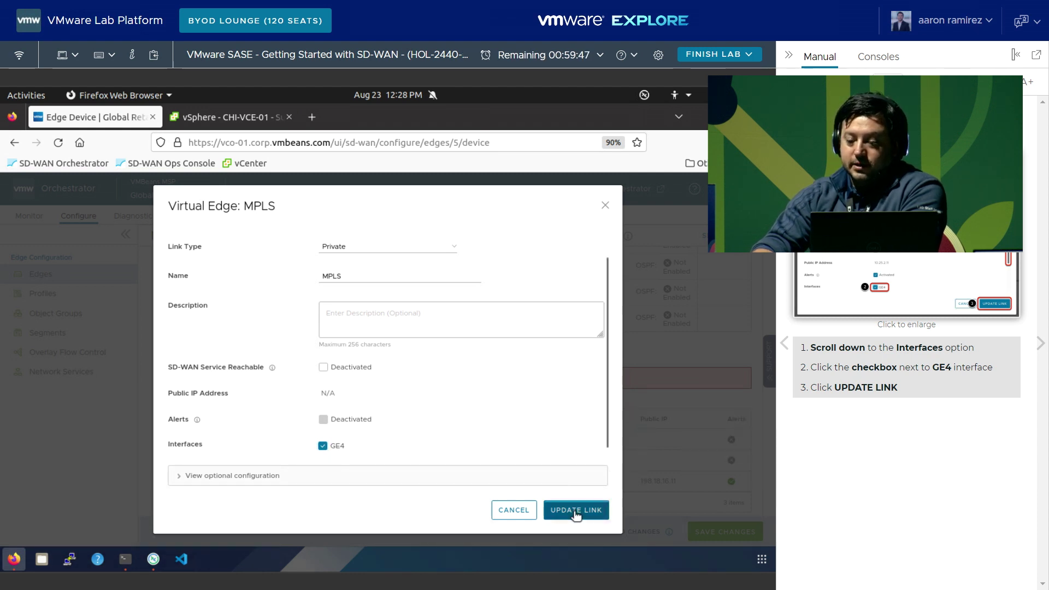
Step: Save NYC-VCE-01's device configuration changes and accept the possible service disruption
click(1040, 344)
click(724, 532)
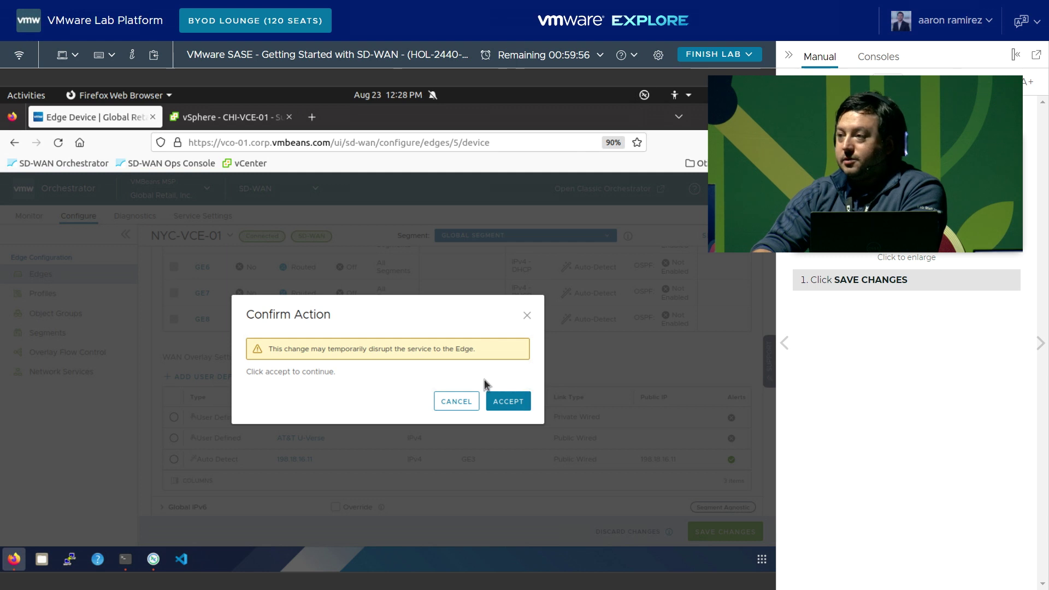
click(500, 407)
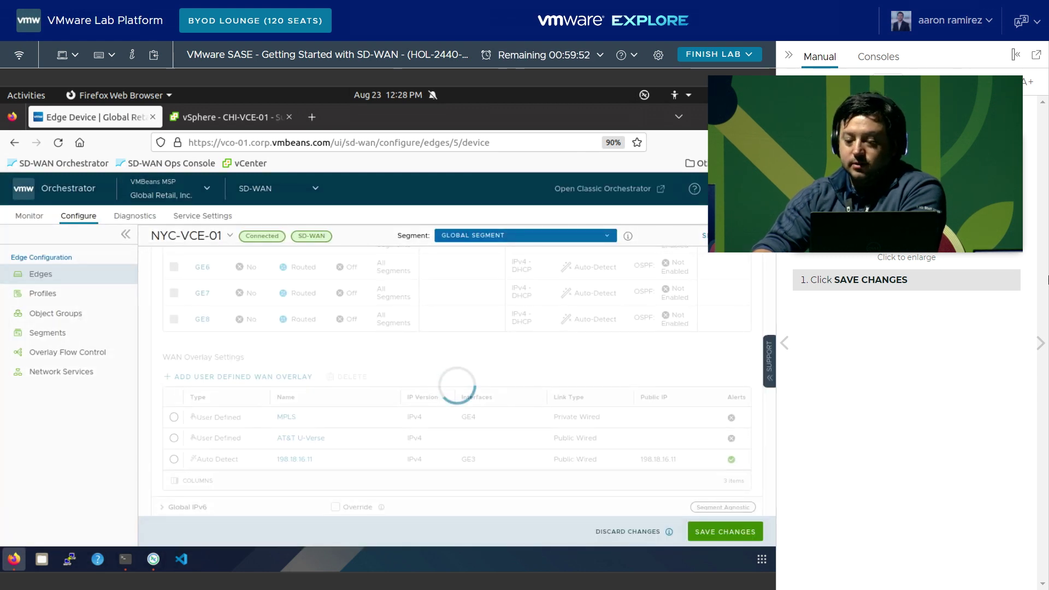
Step: Advance the lab manual to the data center task and open the DC1-VCE-01 edge's device configuration
click(1041, 345)
click(1041, 345)
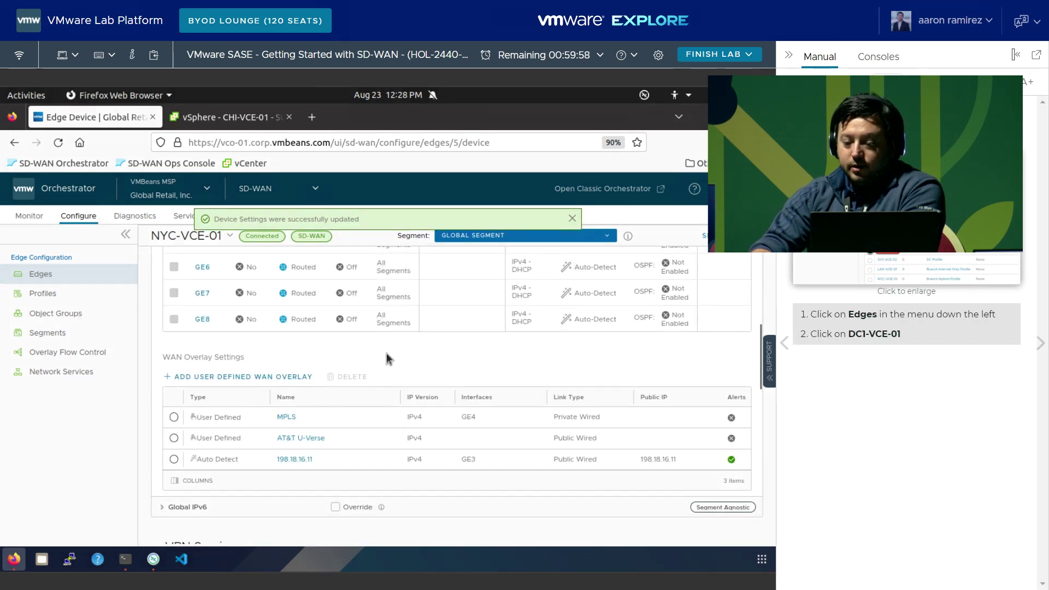
click(47, 278)
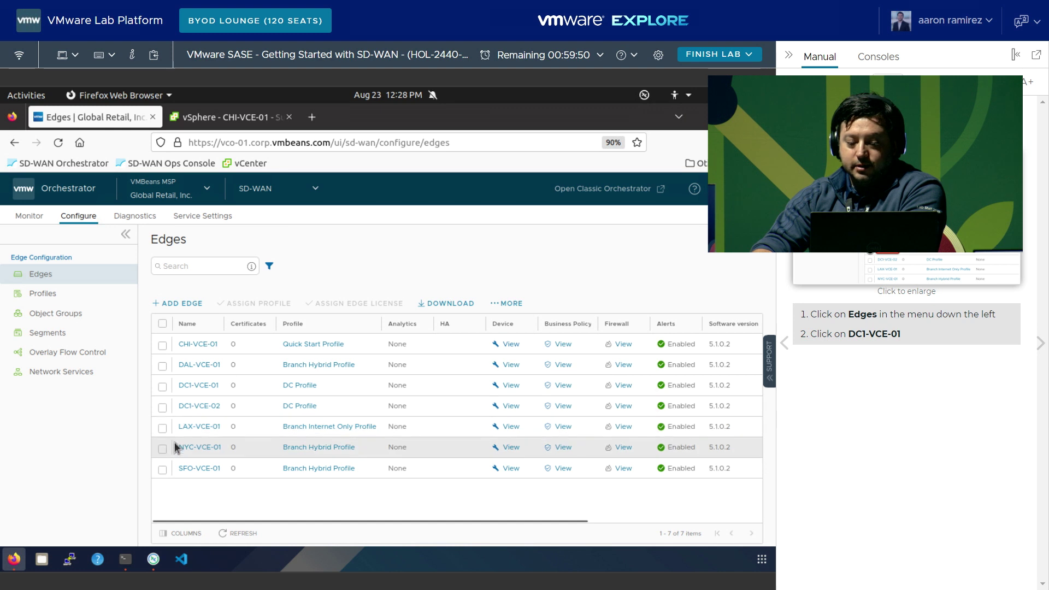
click(192, 386)
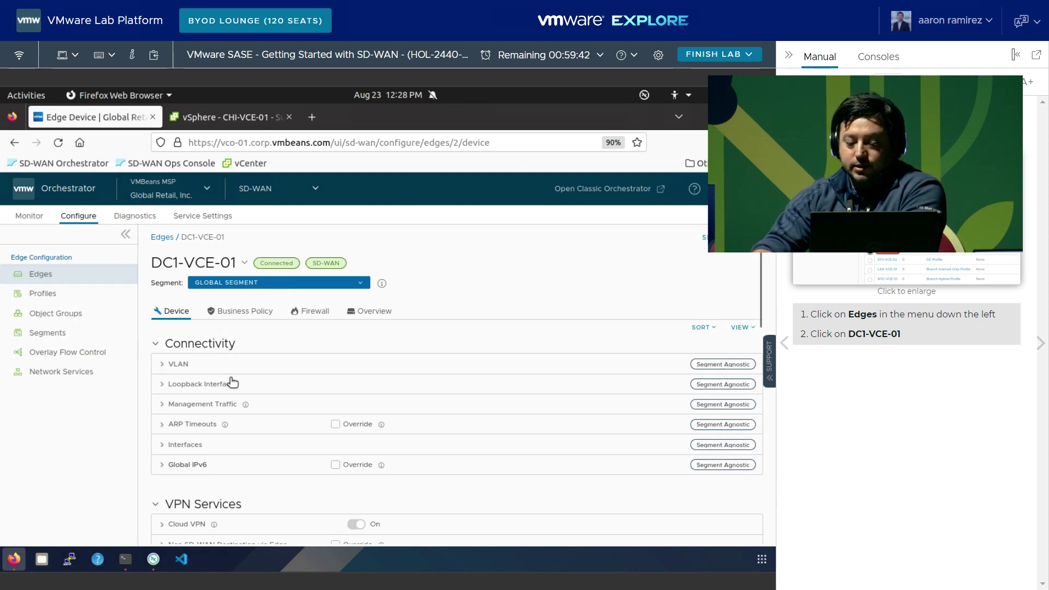
Step: Expand the Interfaces section of DC1-VCE-01 and check the WAN overlay type of interface GE4
click(1040, 344)
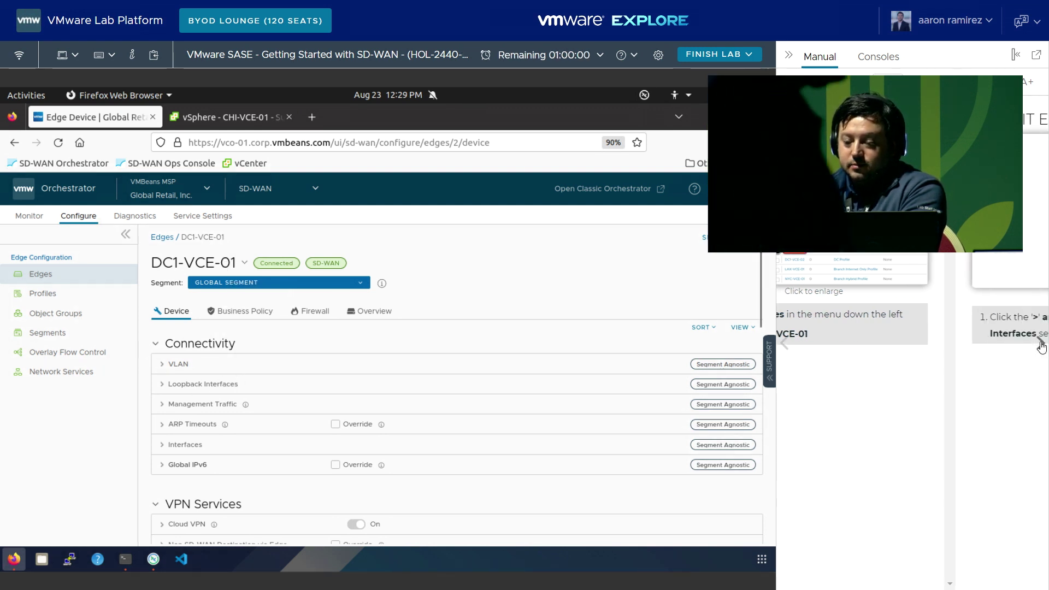
click(161, 446)
drag(761, 267, 764, 312)
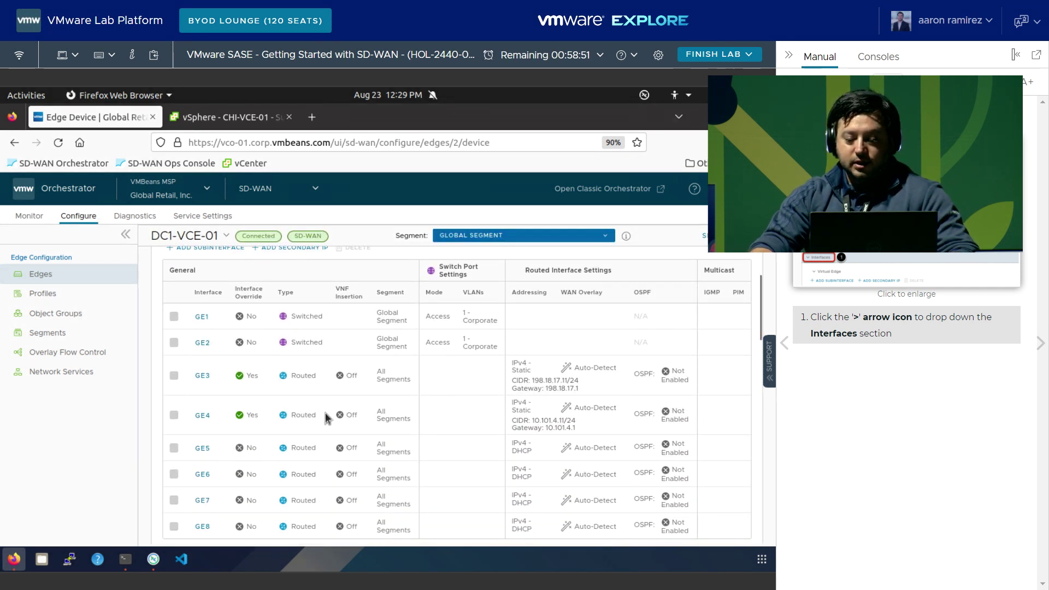
drag(575, 412, 616, 408)
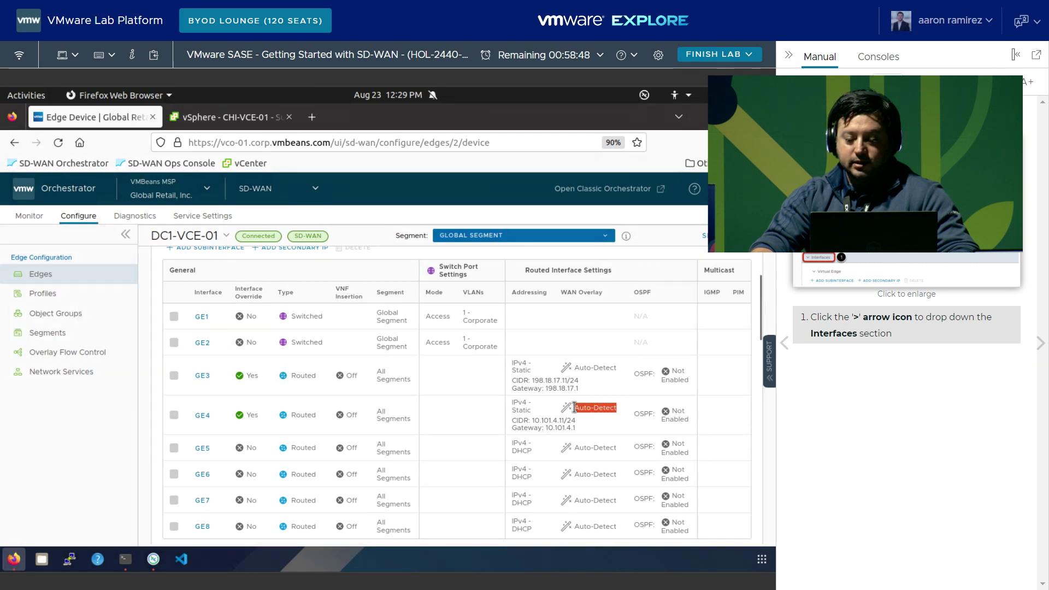
Step: Set the WAN Overlay of DC1-VCE-01's interface GE4 to User Defined in its IPv4 settings and save the interface
click(1041, 345)
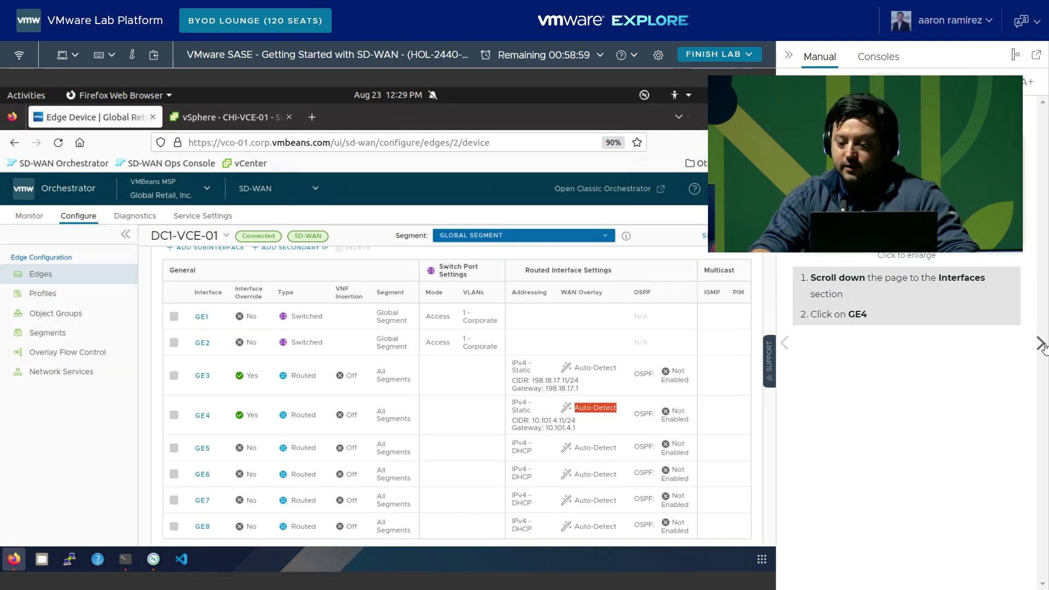
click(198, 418)
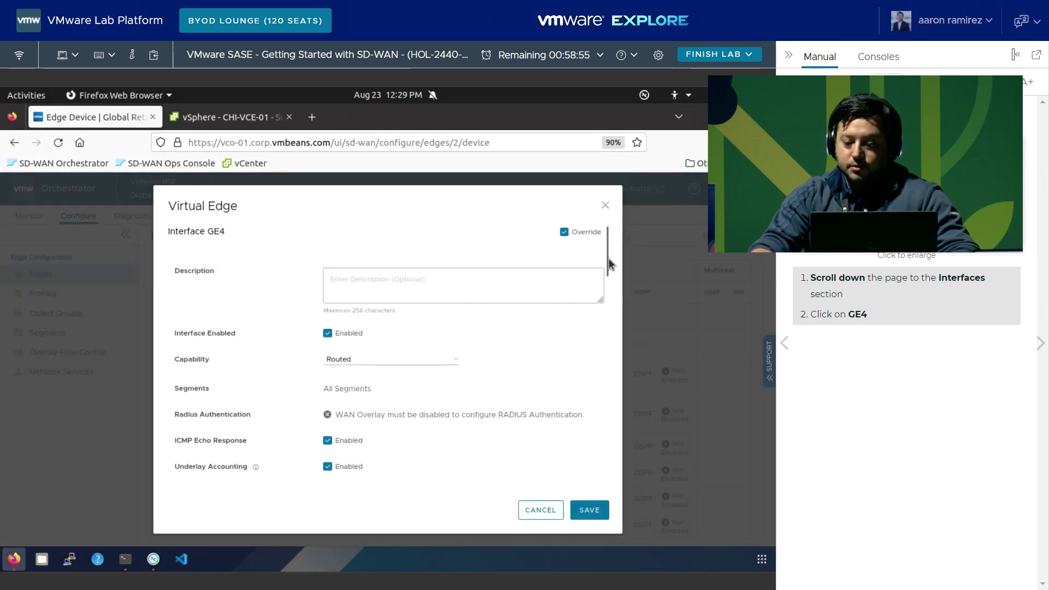
drag(609, 265, 600, 353)
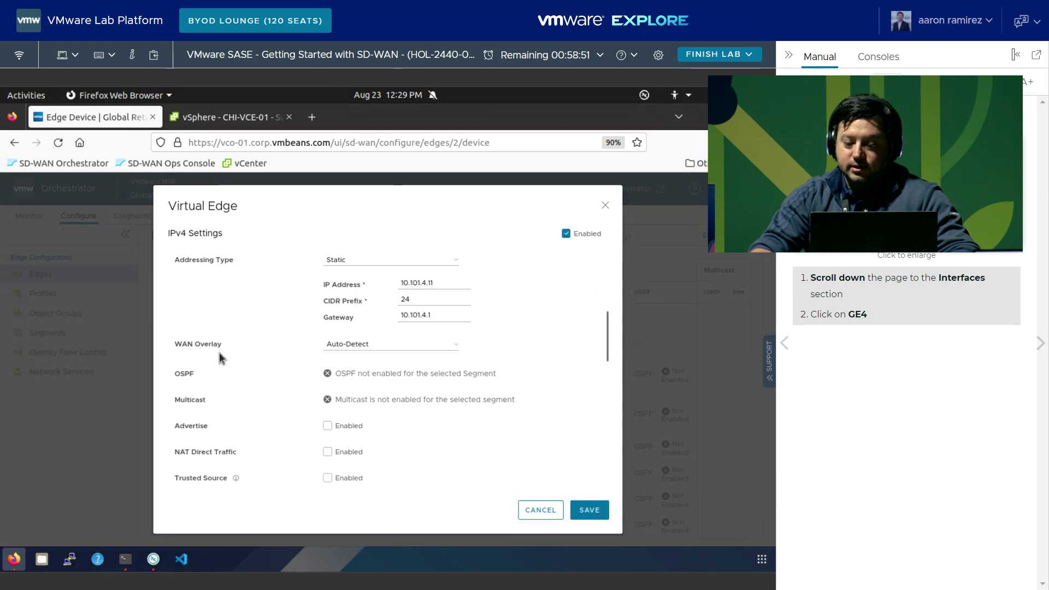
click(391, 345)
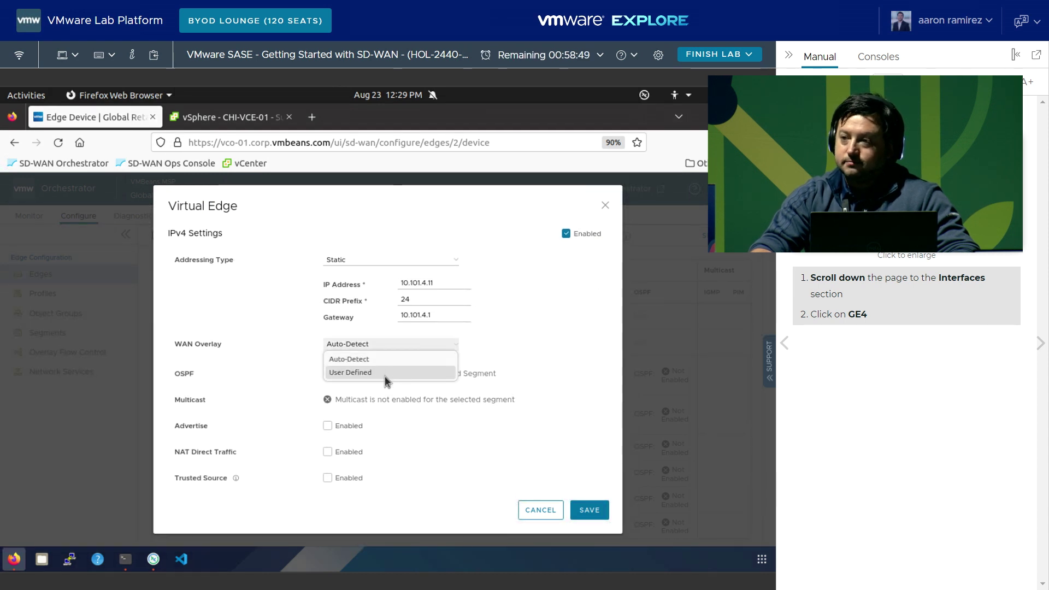
click(385, 373)
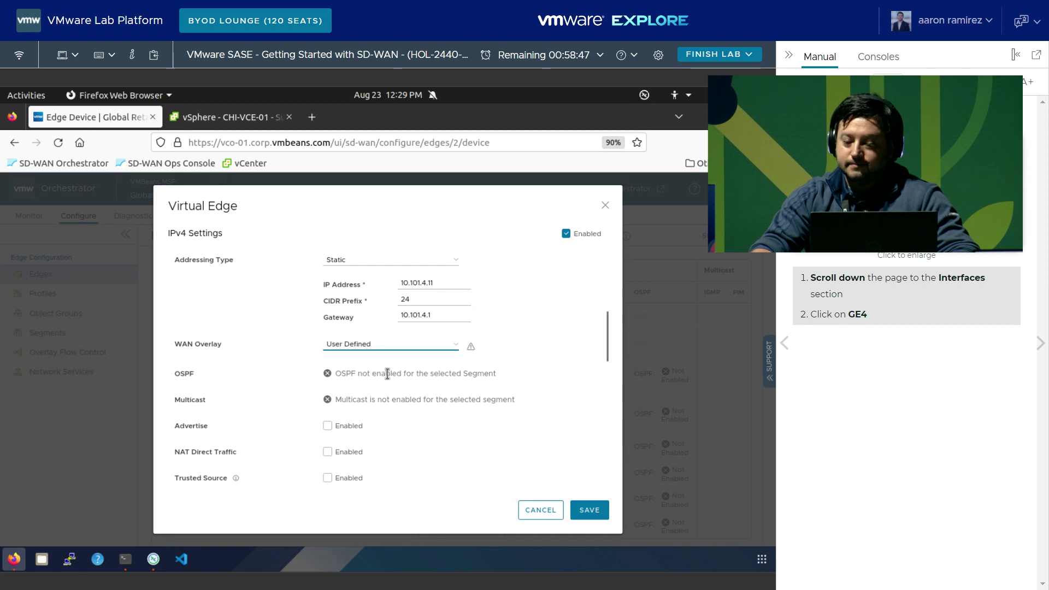
mouse_move(472, 347)
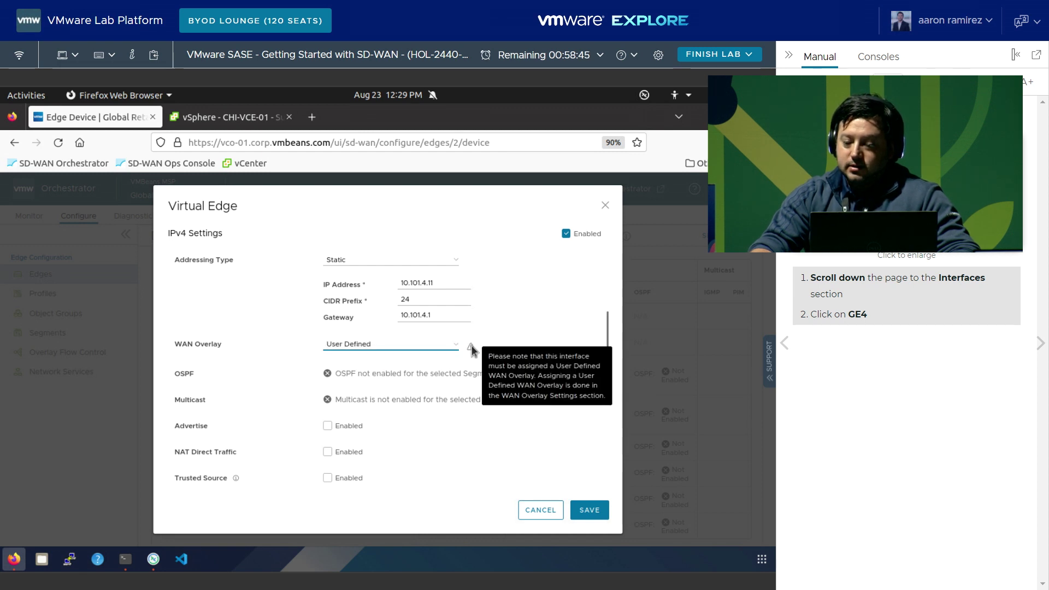
click(589, 510)
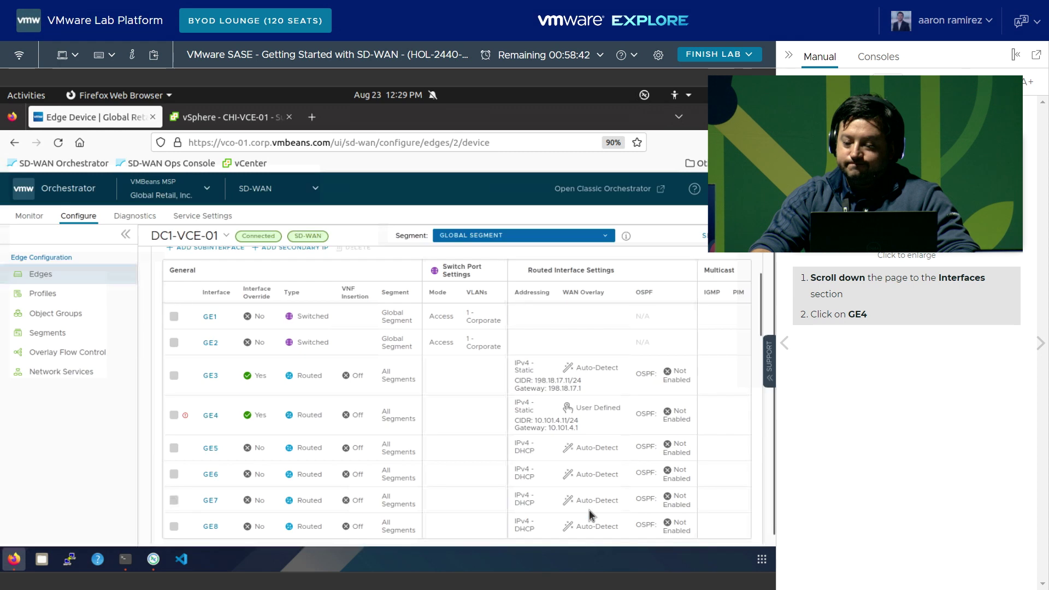
Step: Assign interface GE4 to the user-defined MPLS overlay in DC1-VCE-01's WAN Overlay Settings and update the link
click(1040, 345)
click(1040, 345)
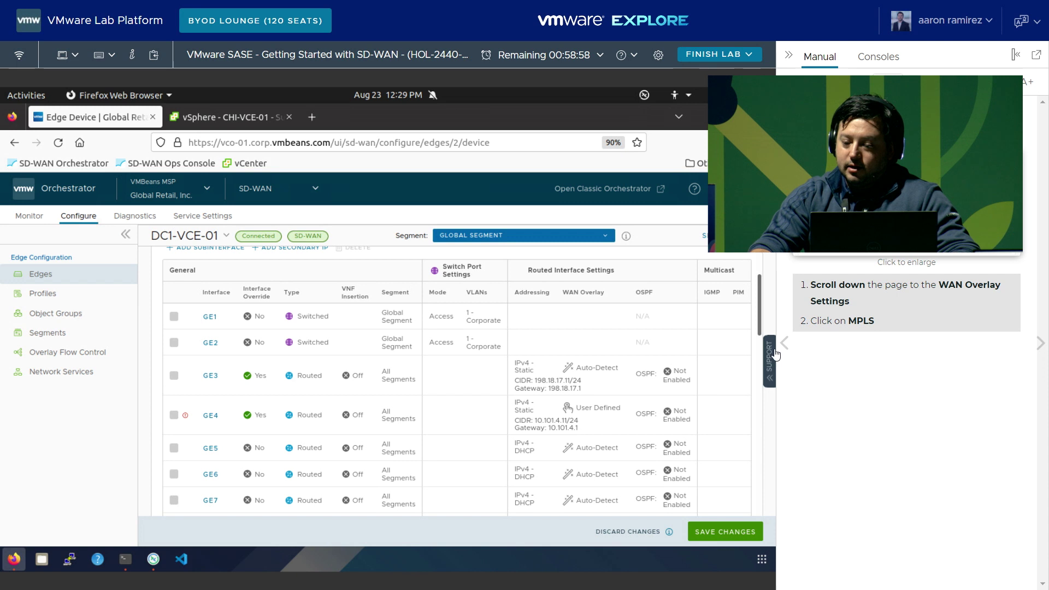
drag(758, 302, 759, 357)
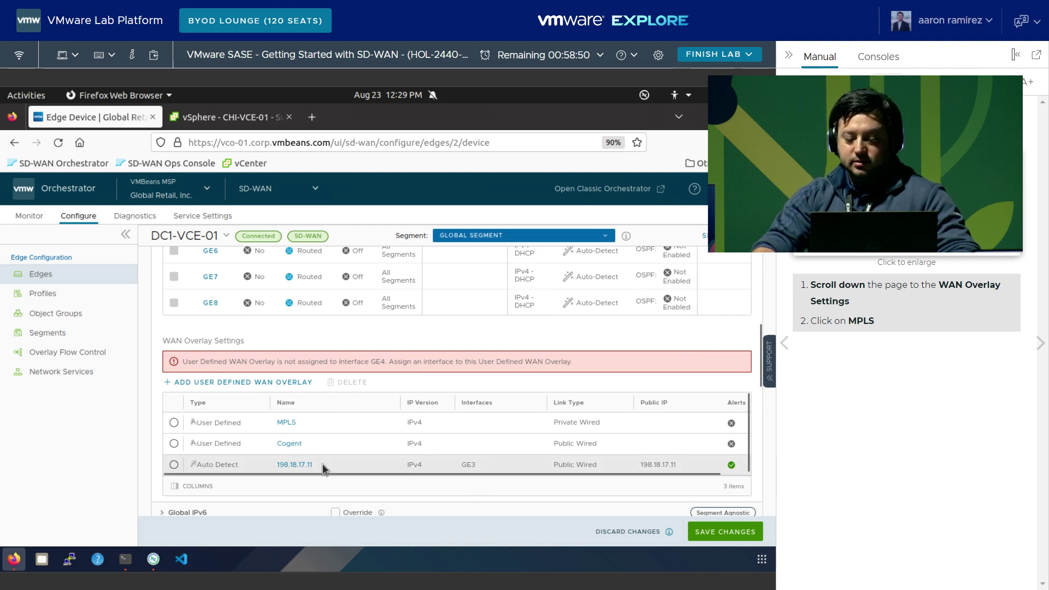
click(285, 423)
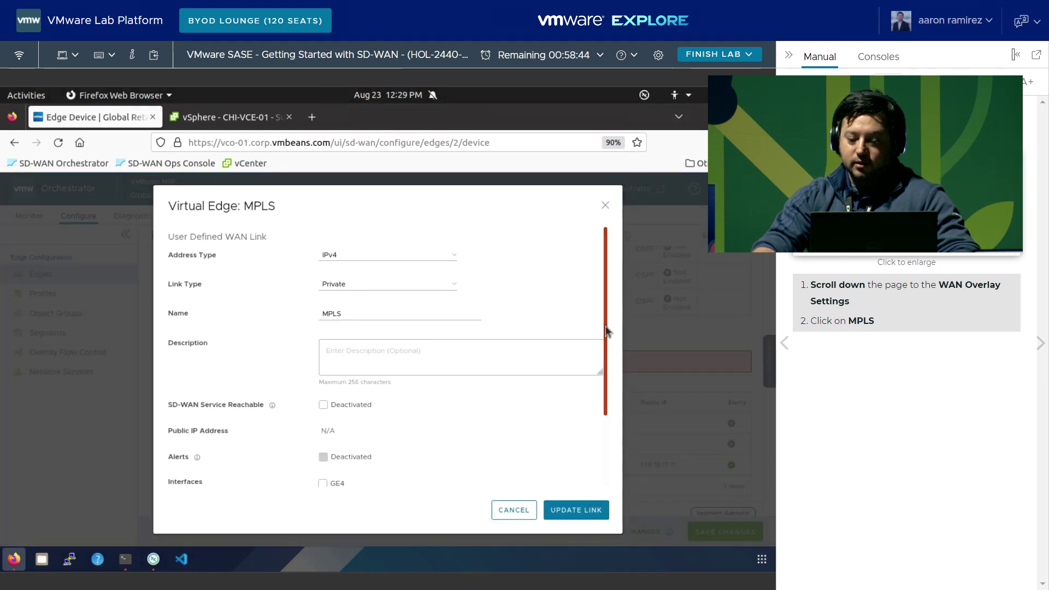
drag(606, 319, 608, 334)
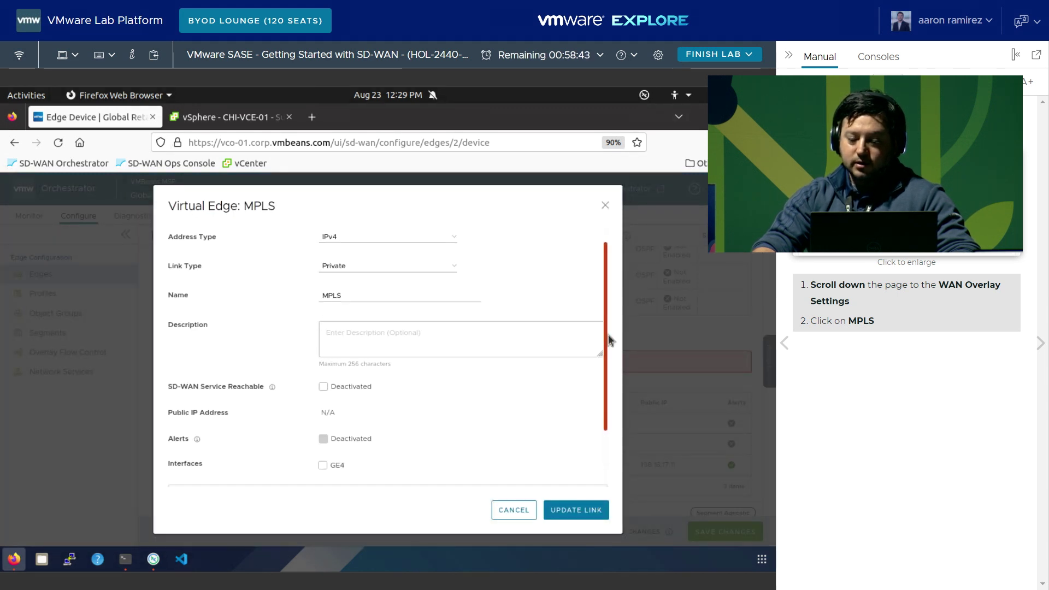
click(322, 465)
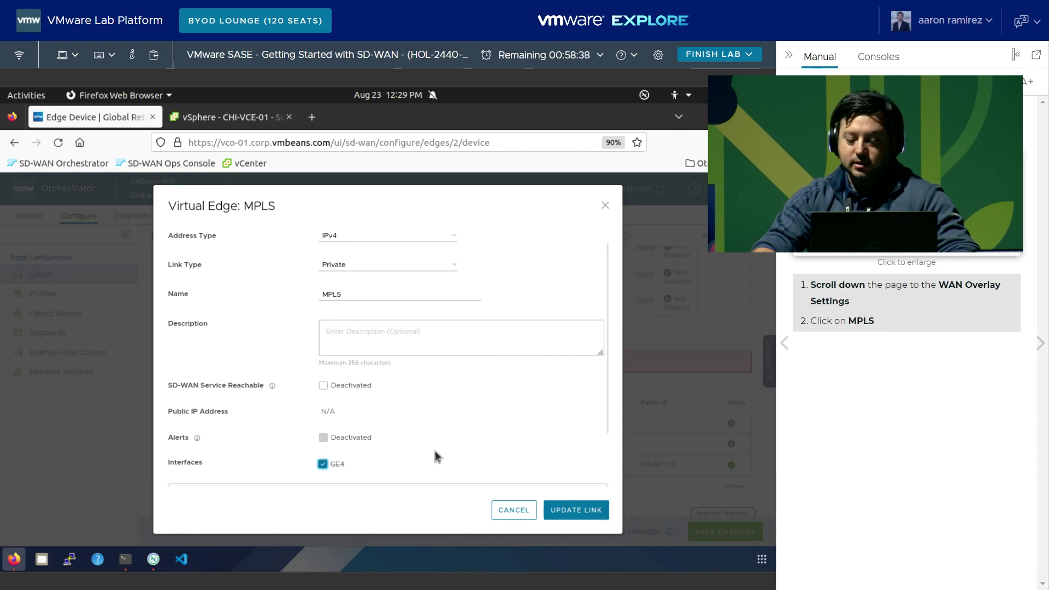
click(571, 511)
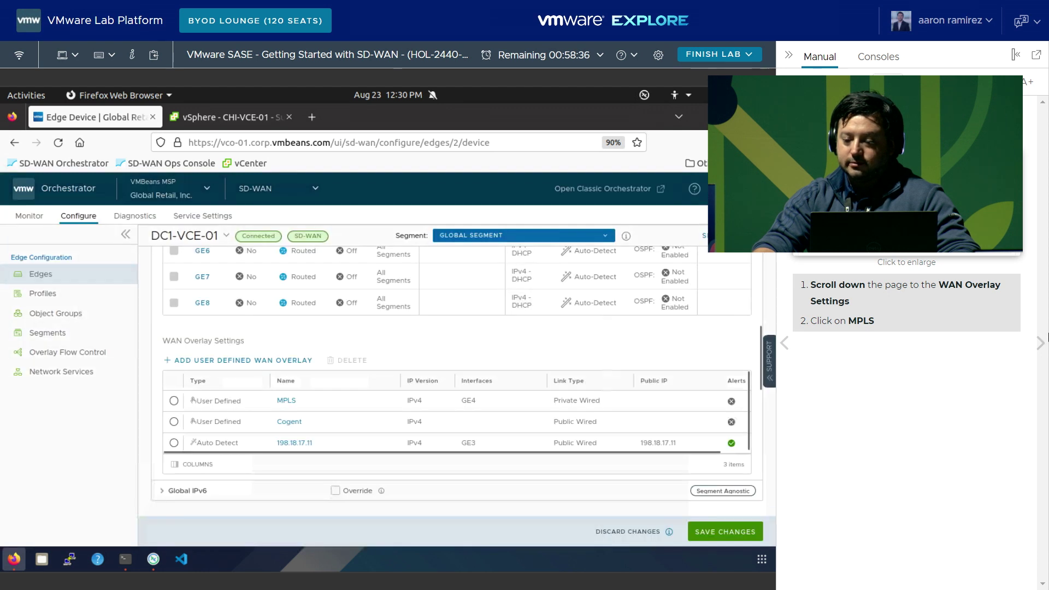
Step: Save DC1-VCE-01's device configuration changes, accepting the possible service disruption, and advance the lab manual to the profiles module's introduction
click(1039, 346)
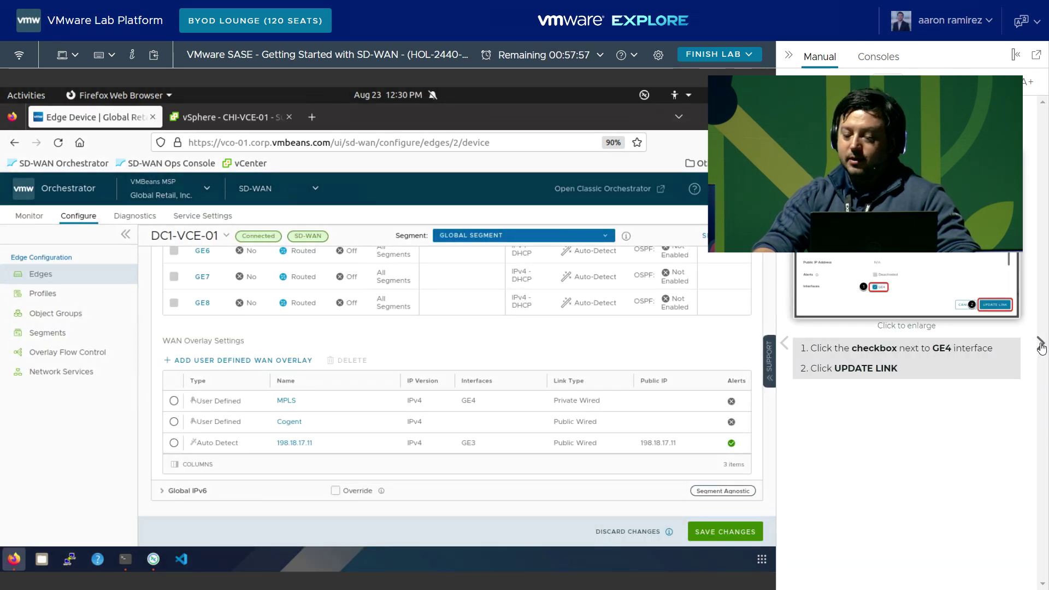
click(1040, 344)
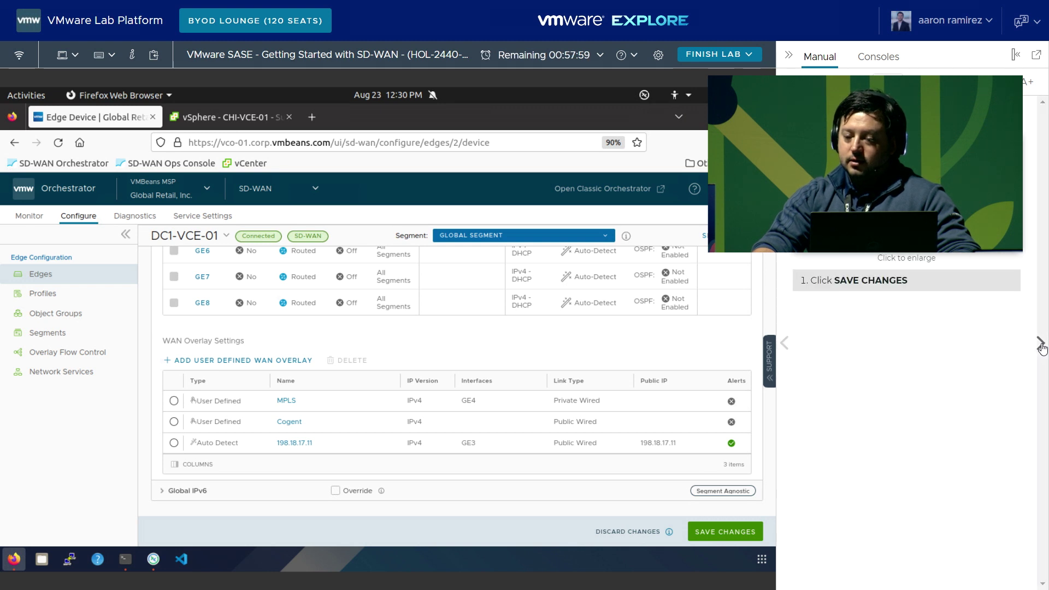
click(714, 533)
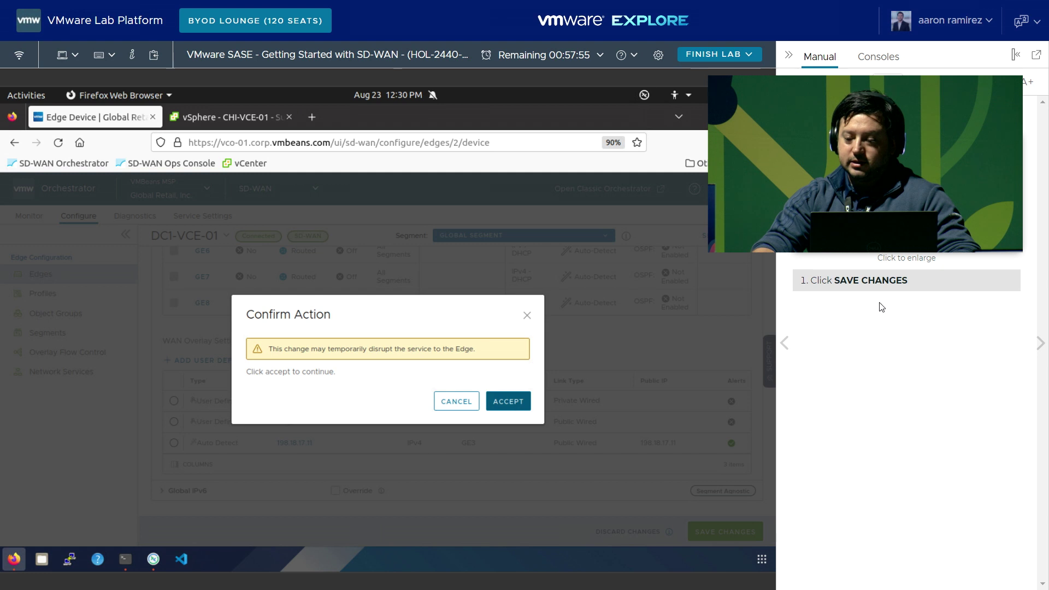
click(1040, 343)
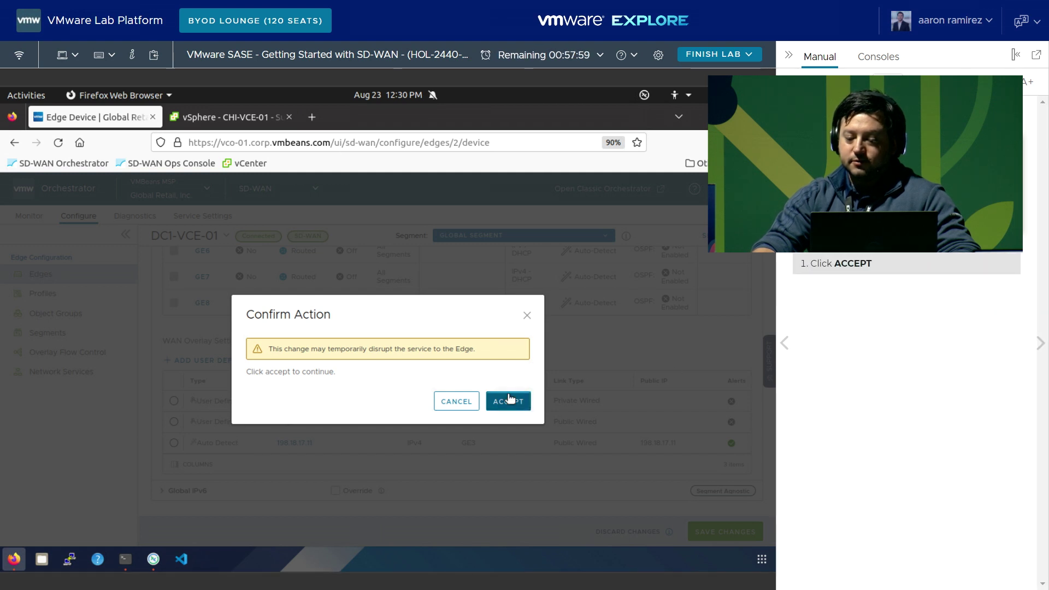
click(509, 400)
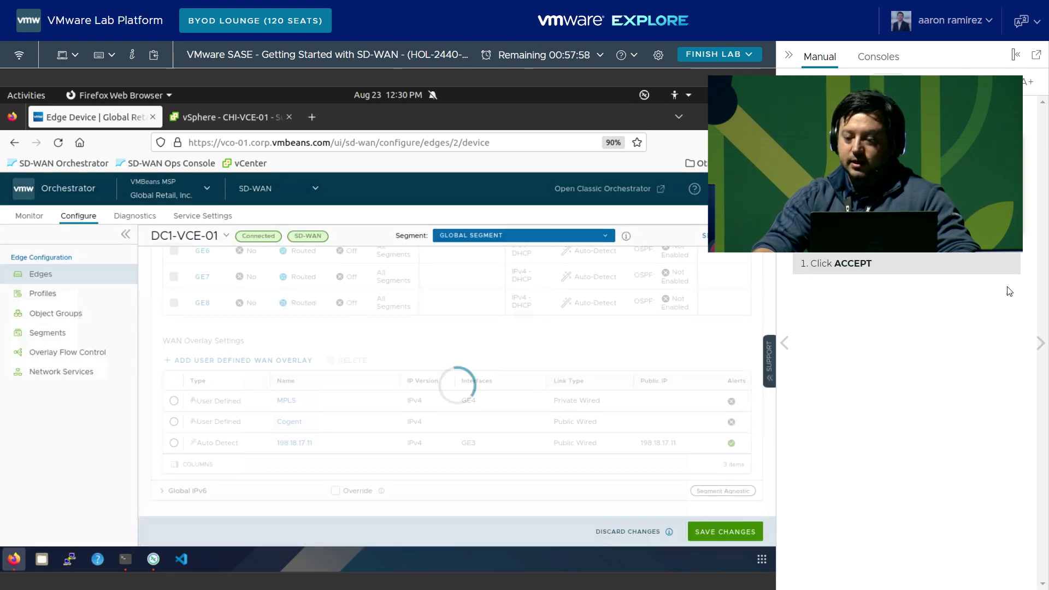
click(1039, 343)
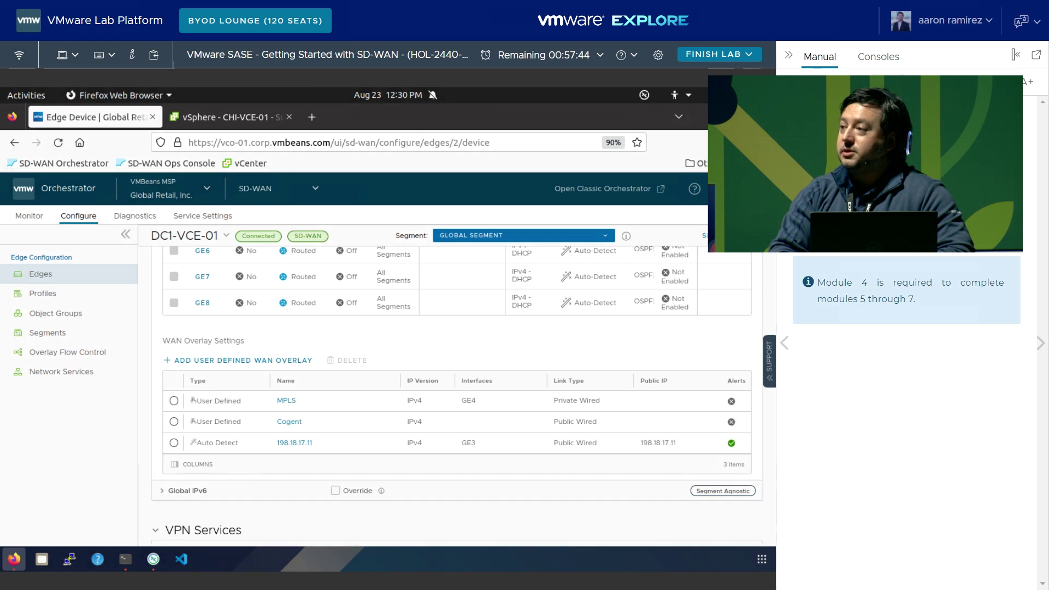
click(1037, 345)
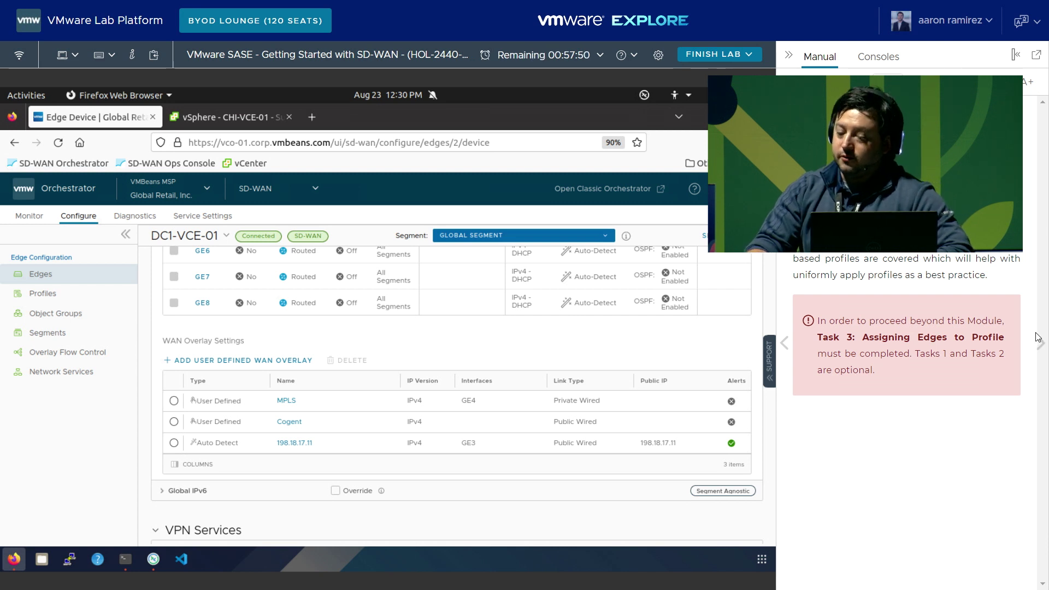
Step: Advance the lab manual to the instructions for creating a new profile
click(1038, 342)
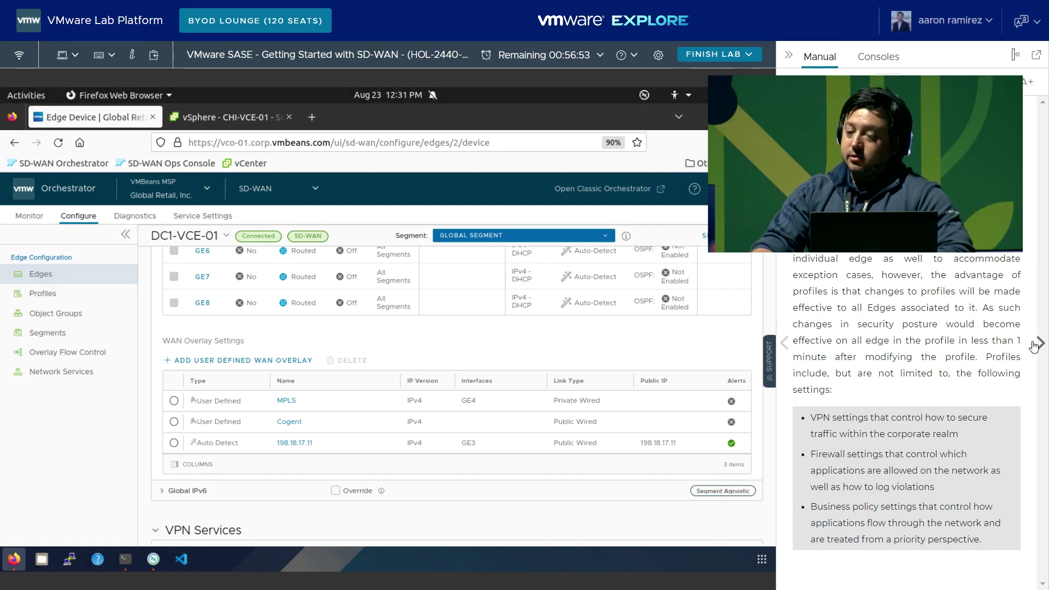
click(1040, 345)
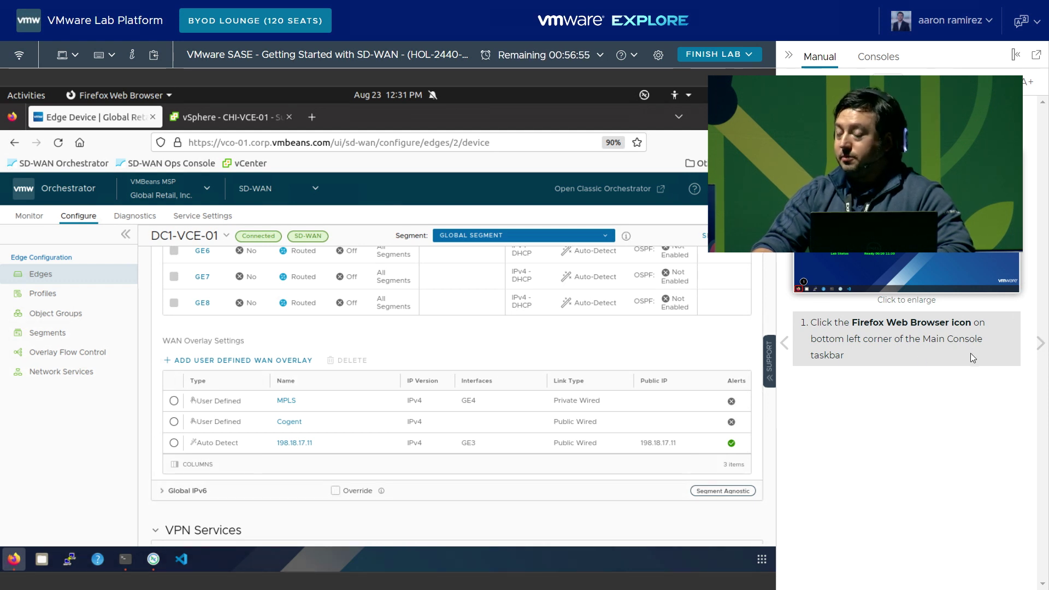
click(1037, 345)
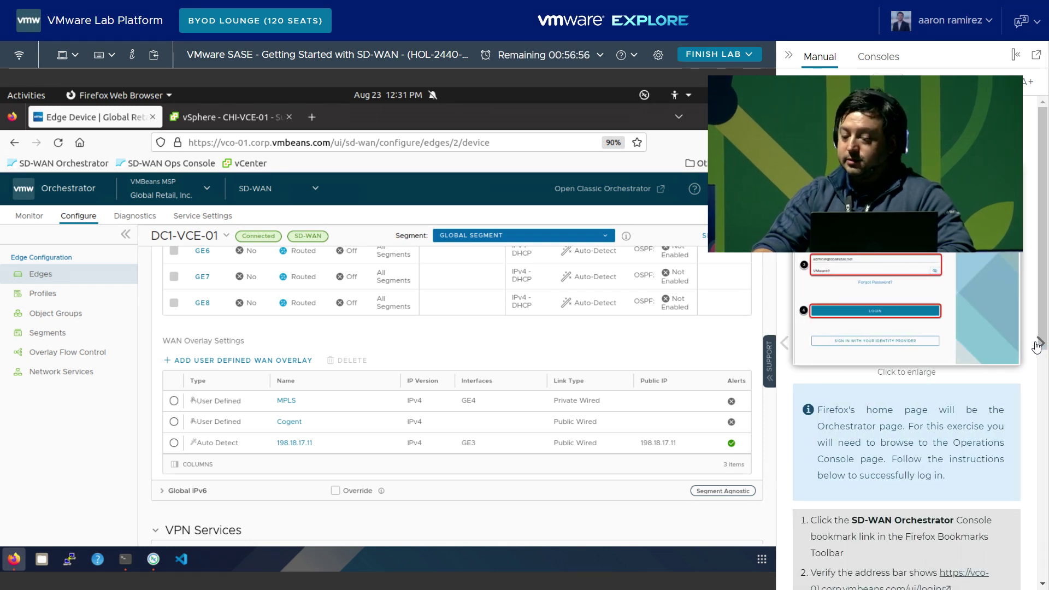
click(1038, 345)
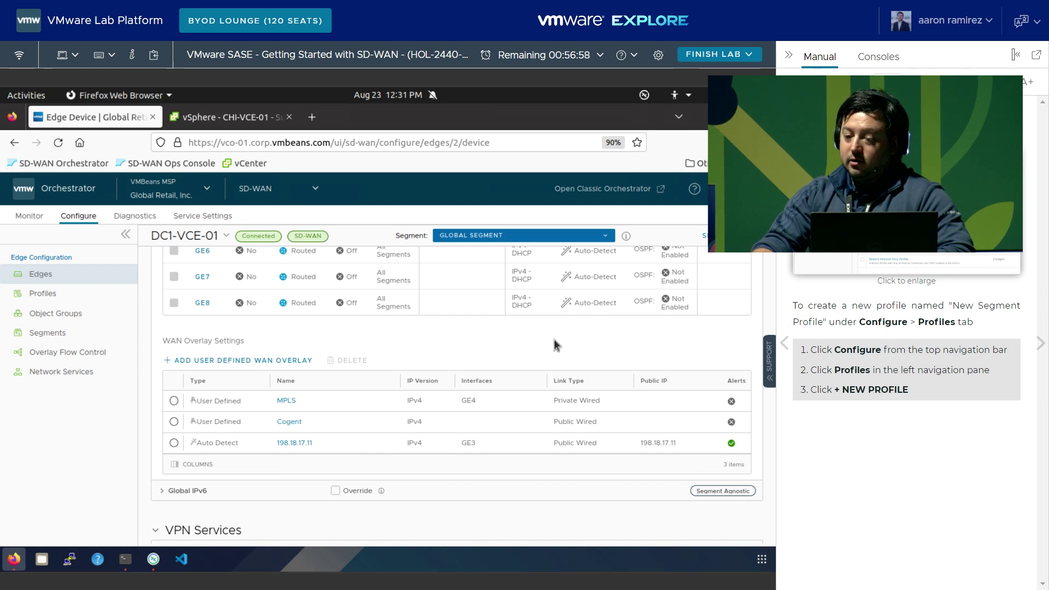
Step: Create a profile named New Segment Profile in the edge configuration's profiles list, following the lab manual
click(71, 219)
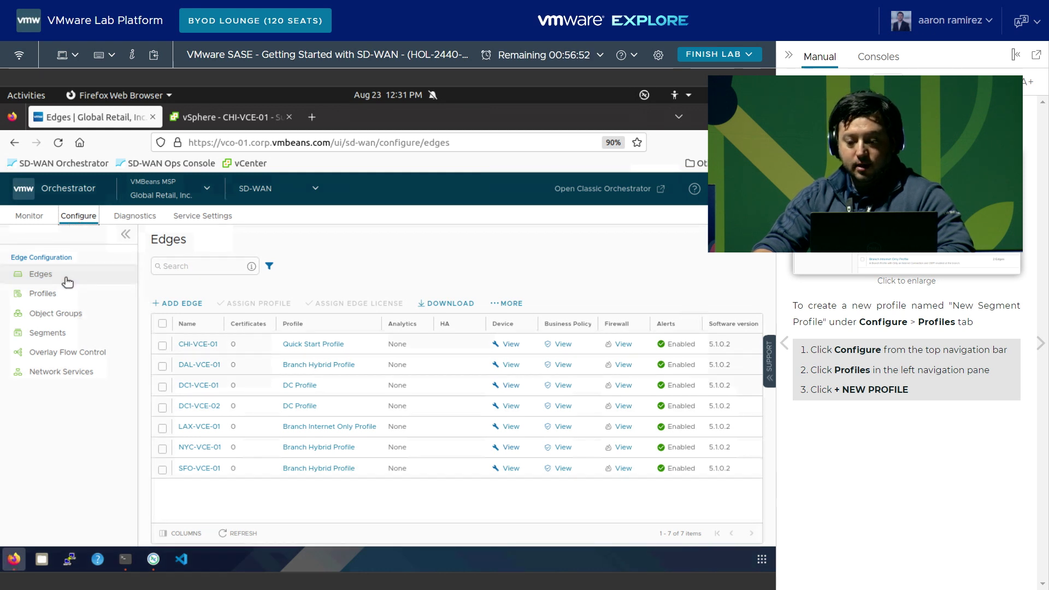
click(44, 294)
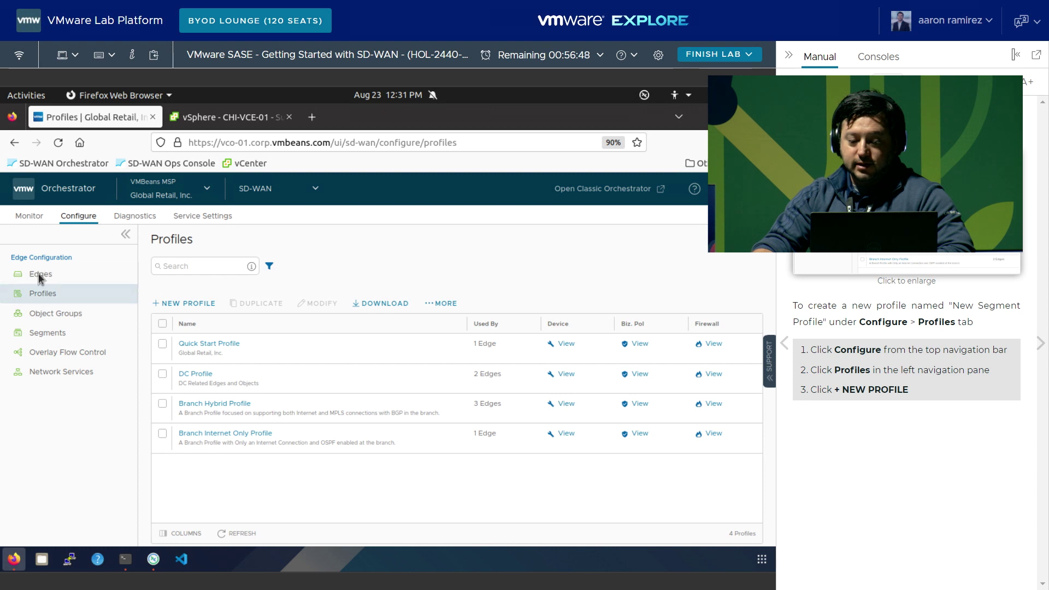
click(43, 295)
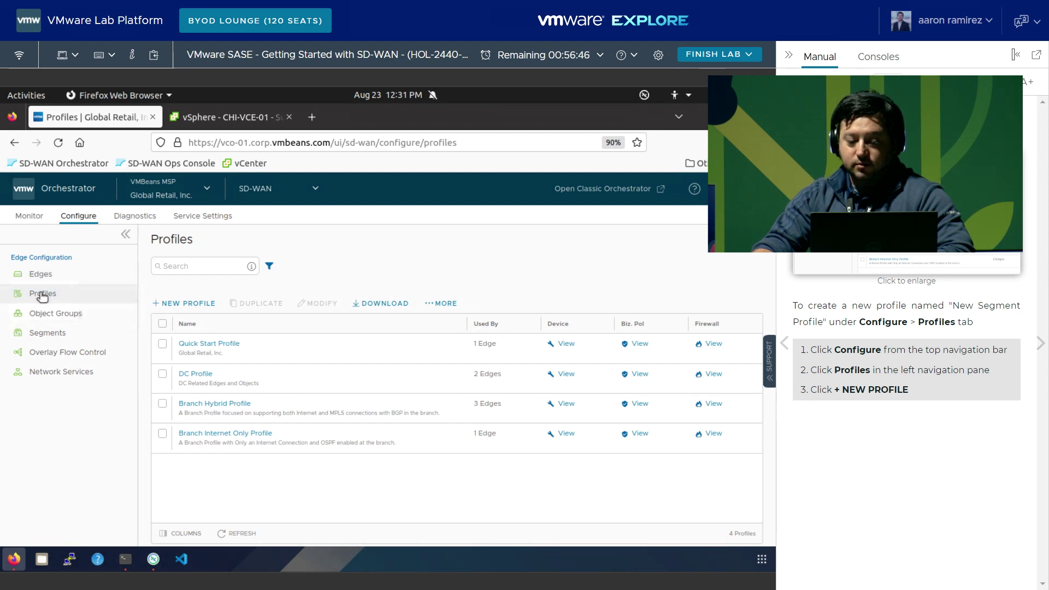
click(188, 303)
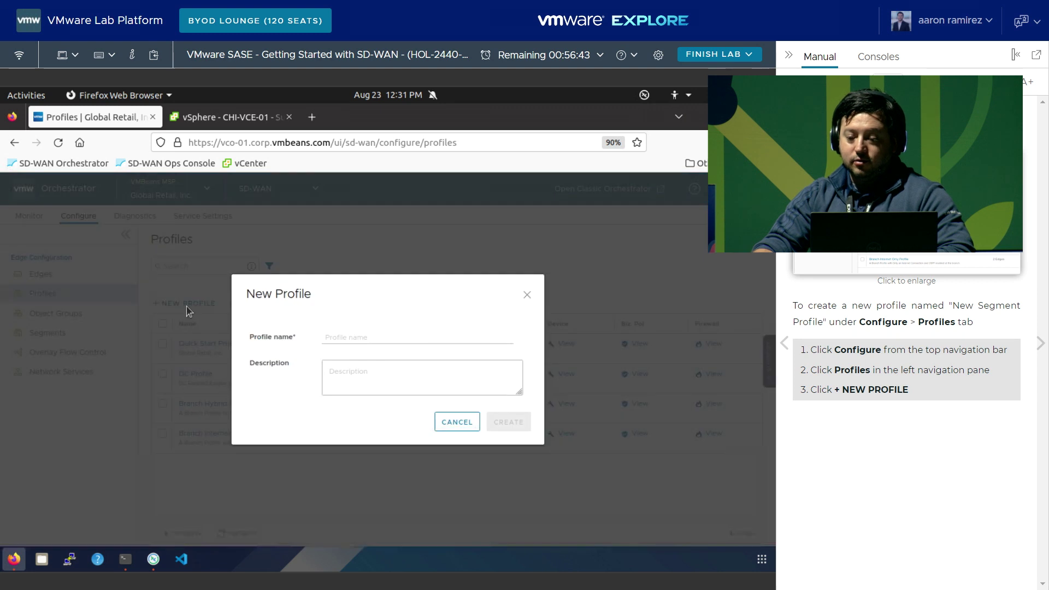
click(409, 336)
click(1040, 343)
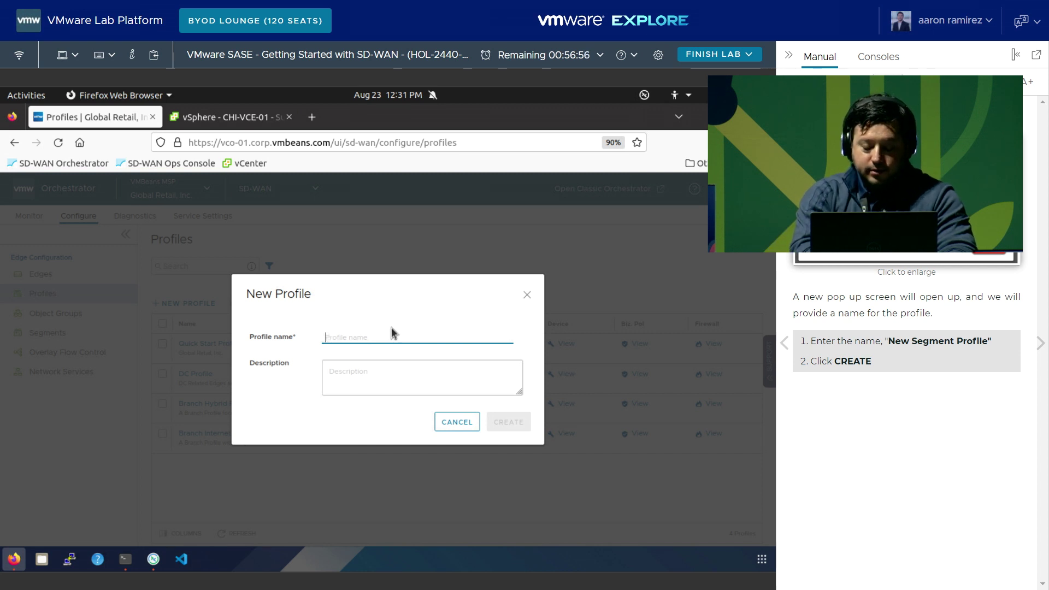
text(New Segment Pr)
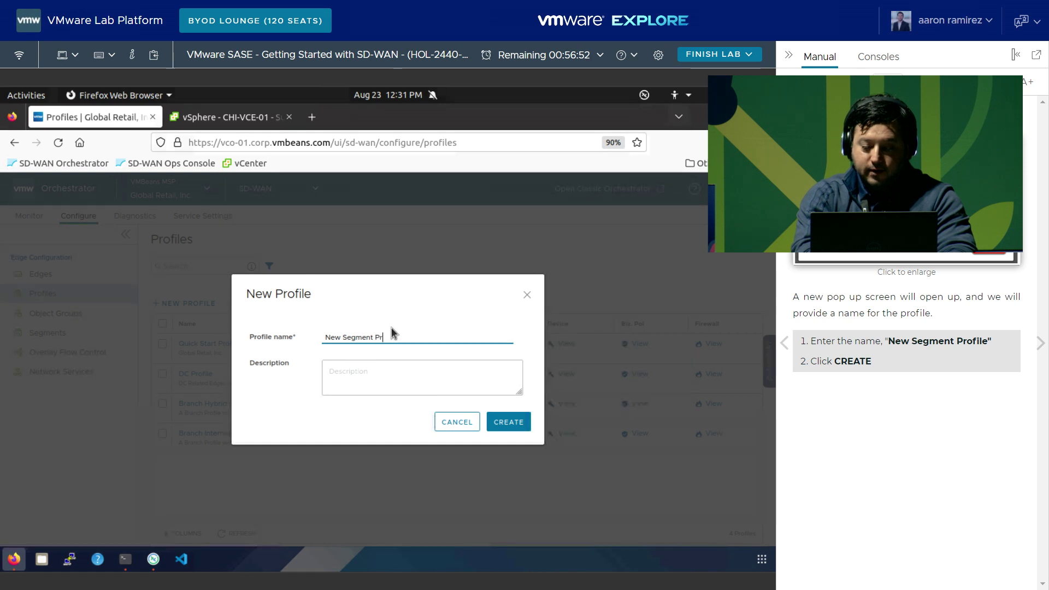
text(ofile)
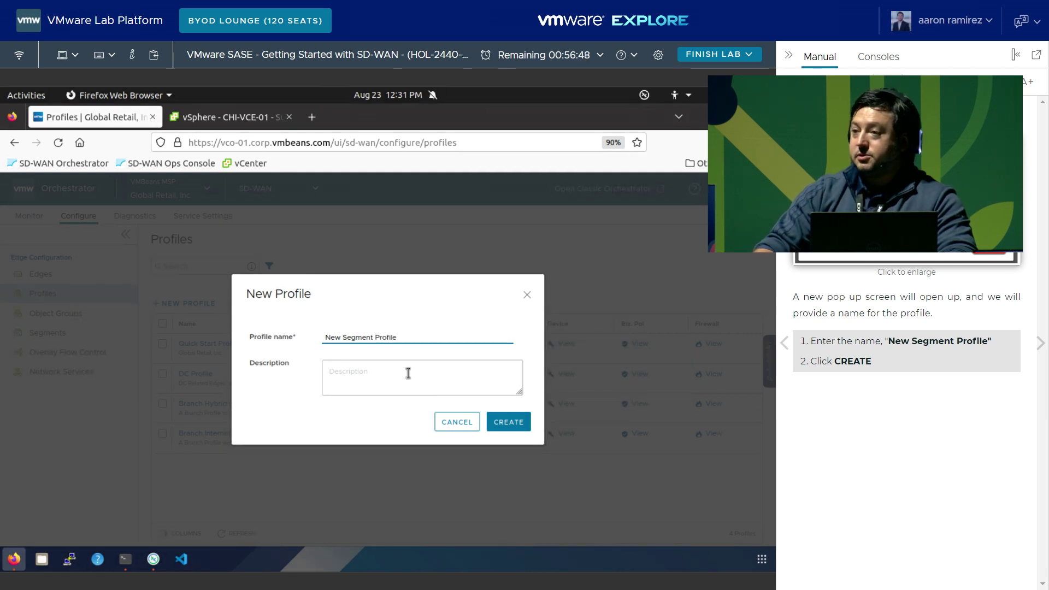
click(508, 422)
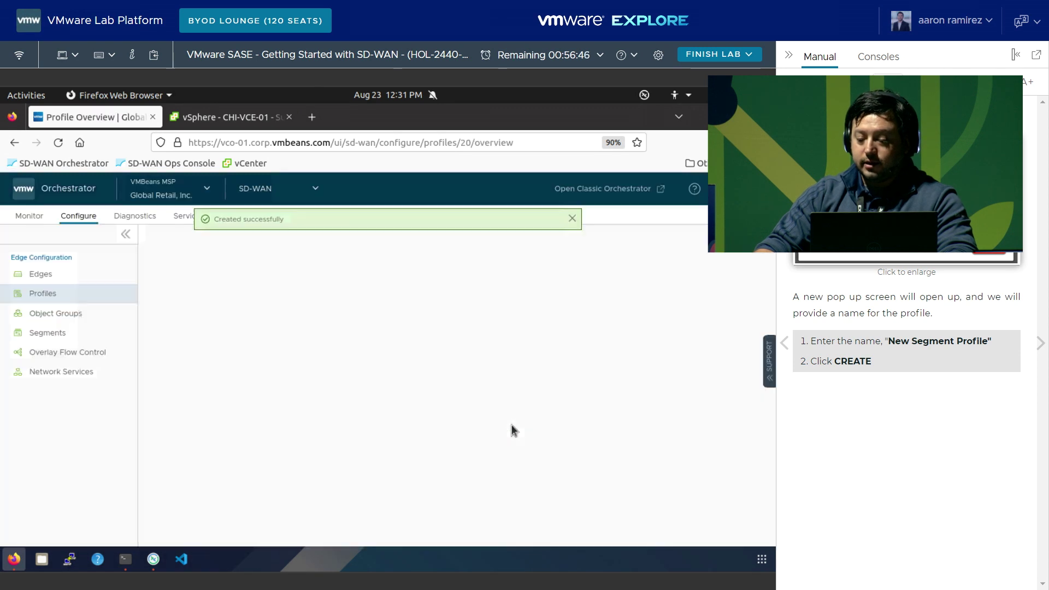
Step: Review the enabled edge models in New Segment Profile's overview and return to the profiles list
click(1040, 344)
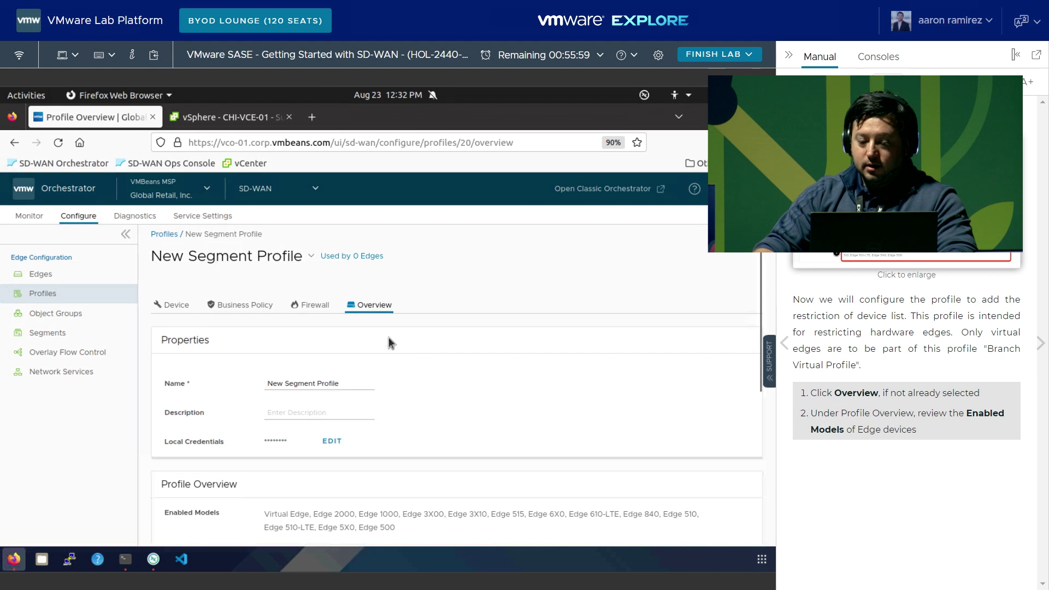
scroll(464, 375, down, 5)
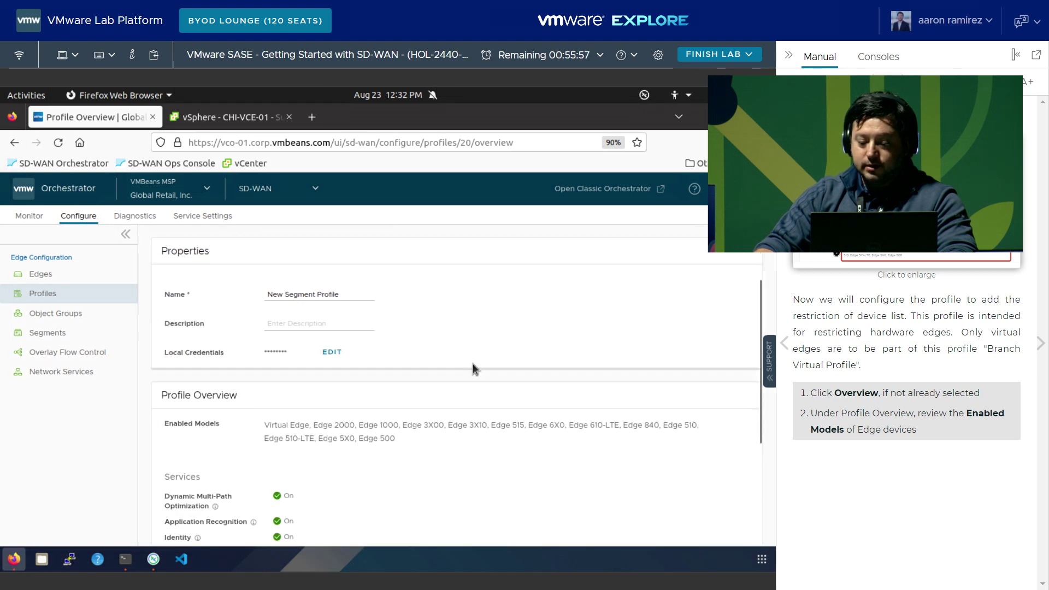
scroll(427, 350, up, 1)
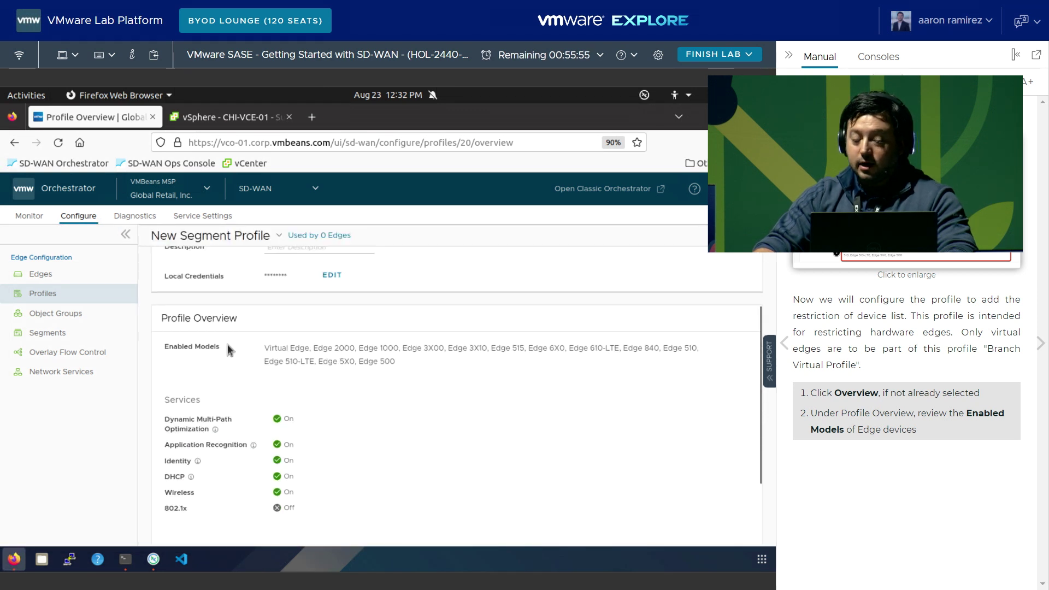
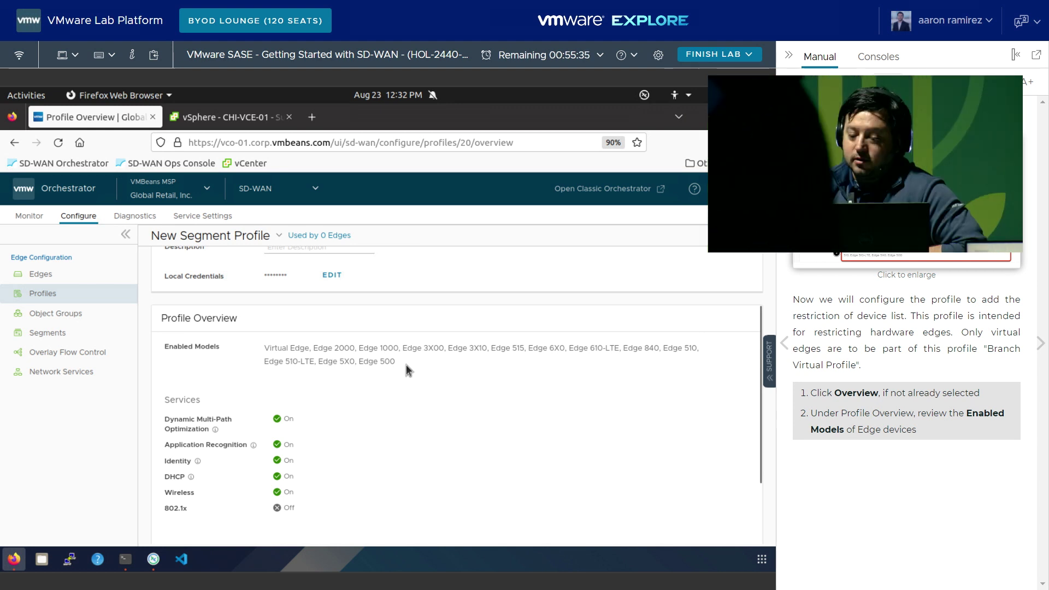
click(1040, 345)
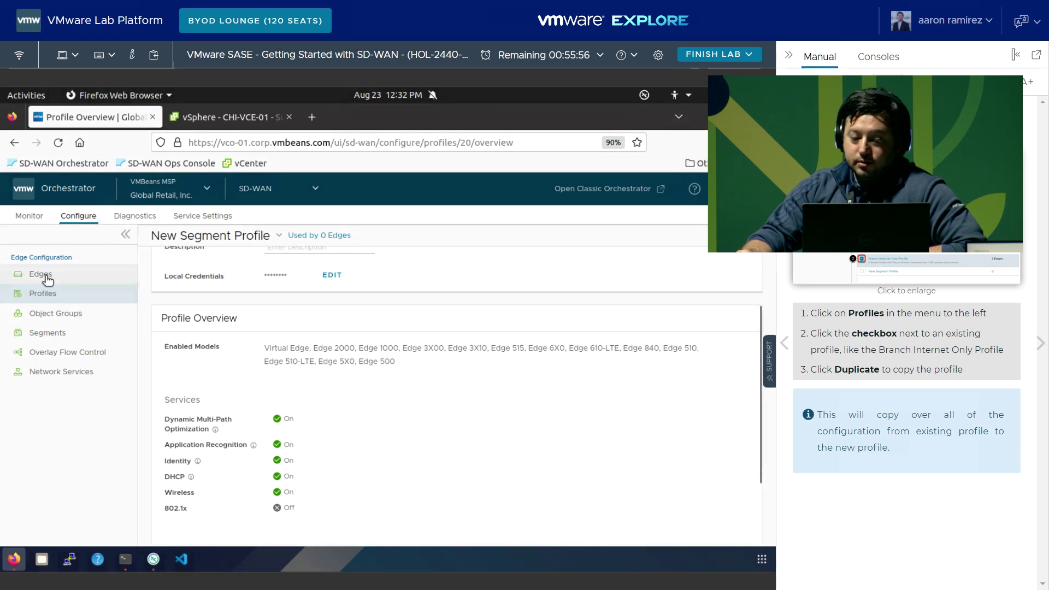
click(38, 295)
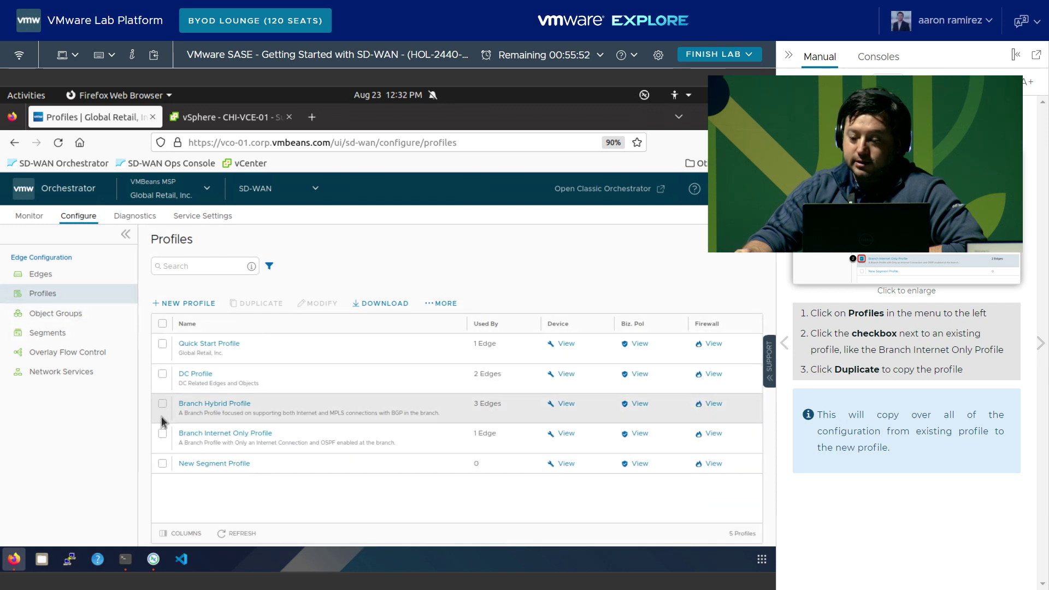
click(162, 436)
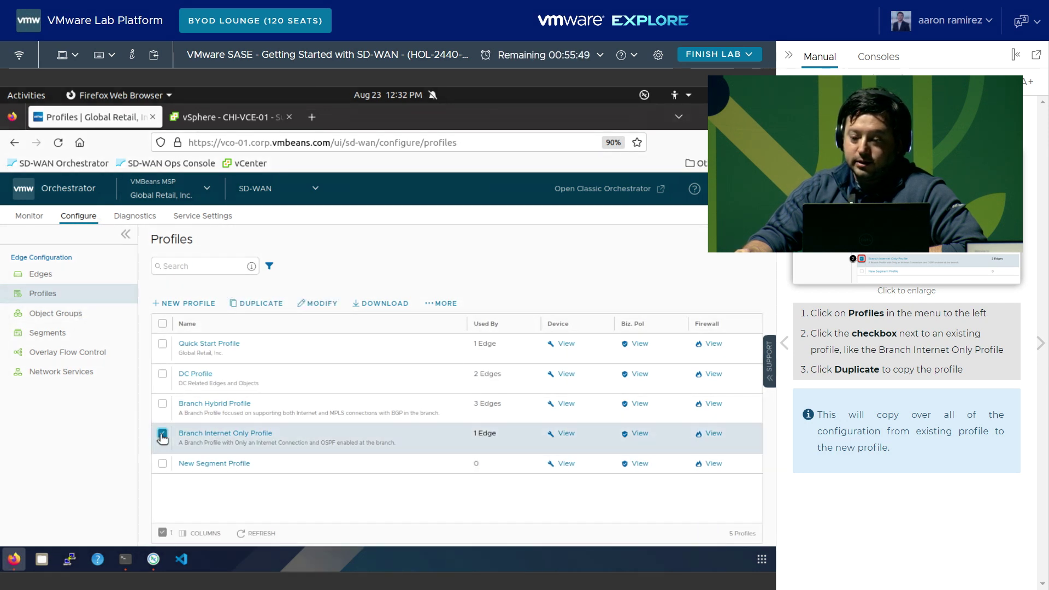
click(248, 304)
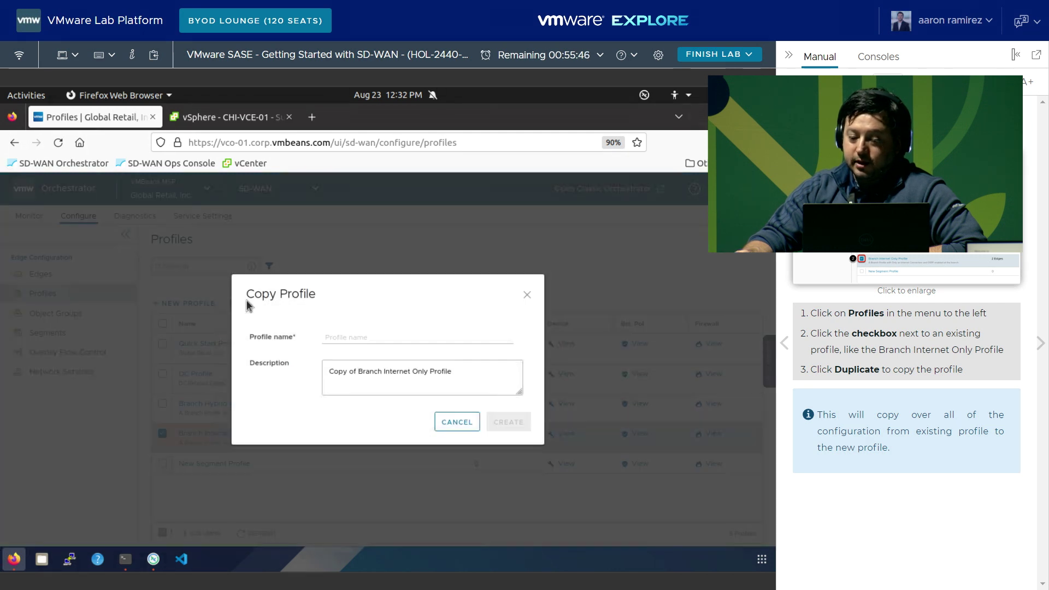
click(336, 339)
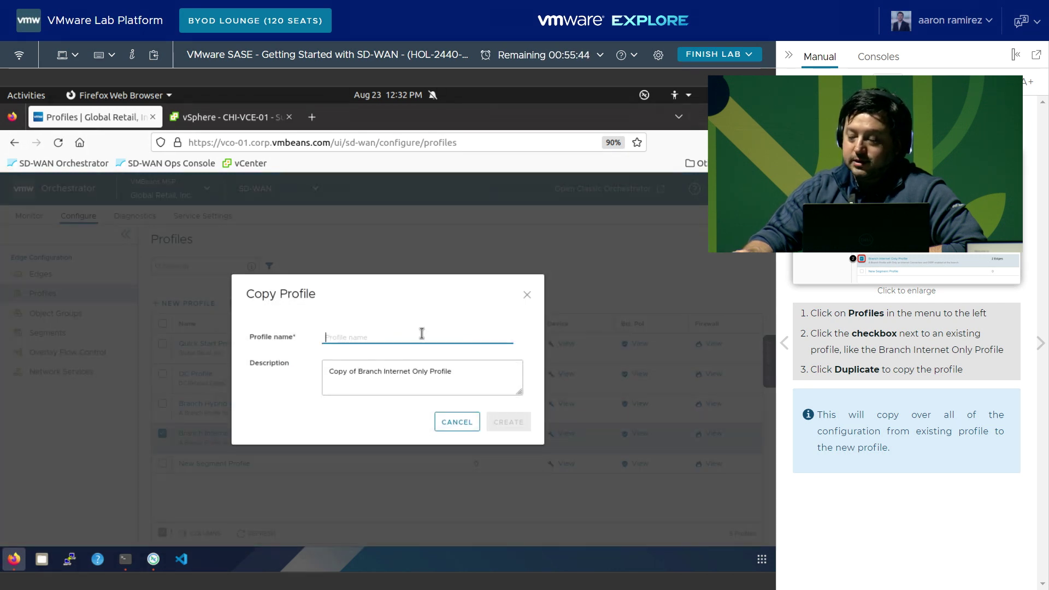
click(1038, 343)
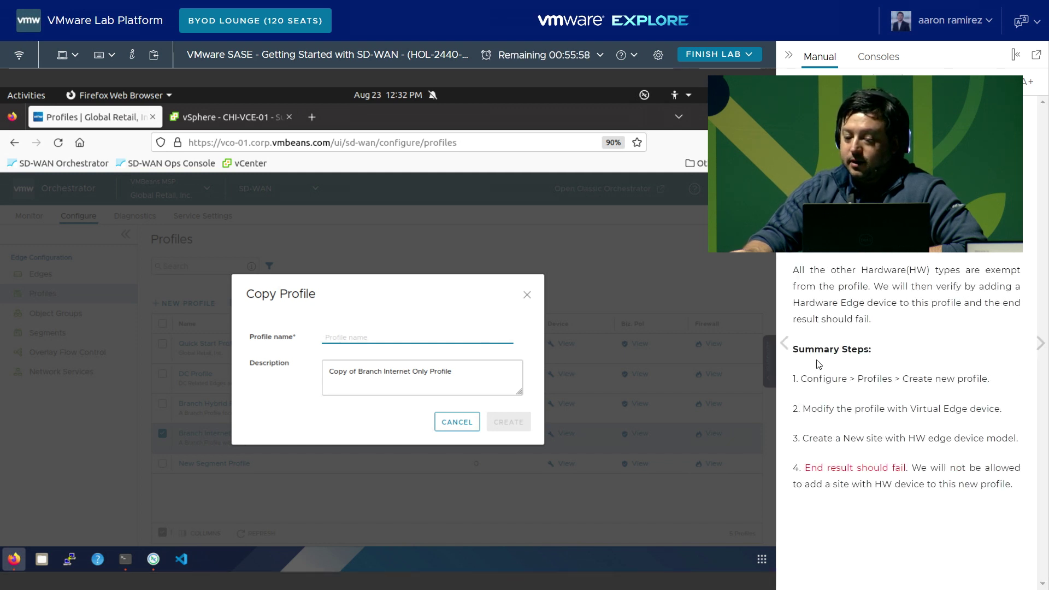
click(782, 344)
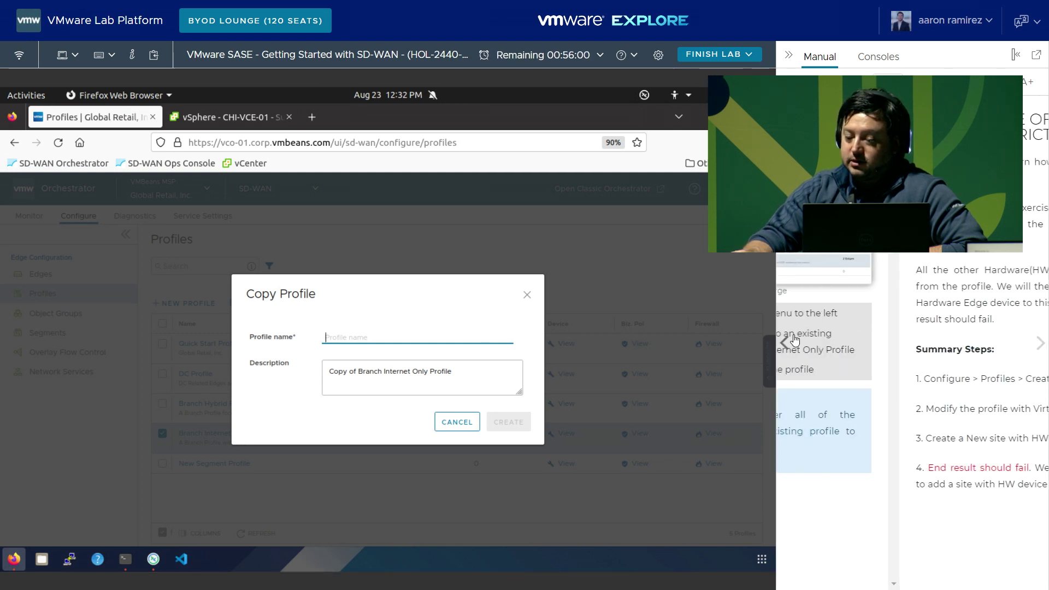
click(450, 423)
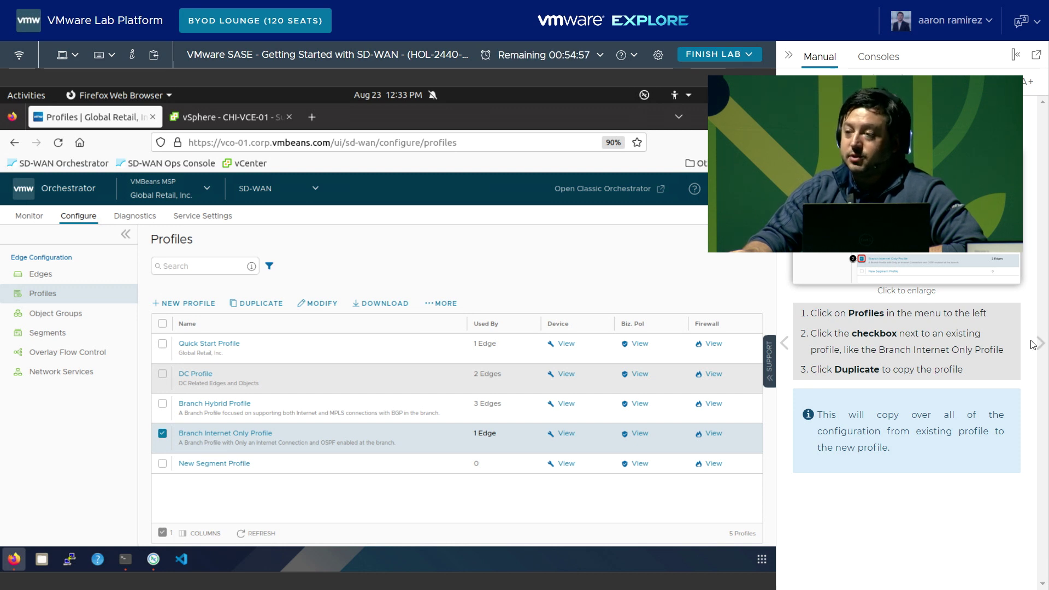
Step: Advance the lab manual to the device restriction exercise and create a profile named Branch Virtual Profile
click(1037, 349)
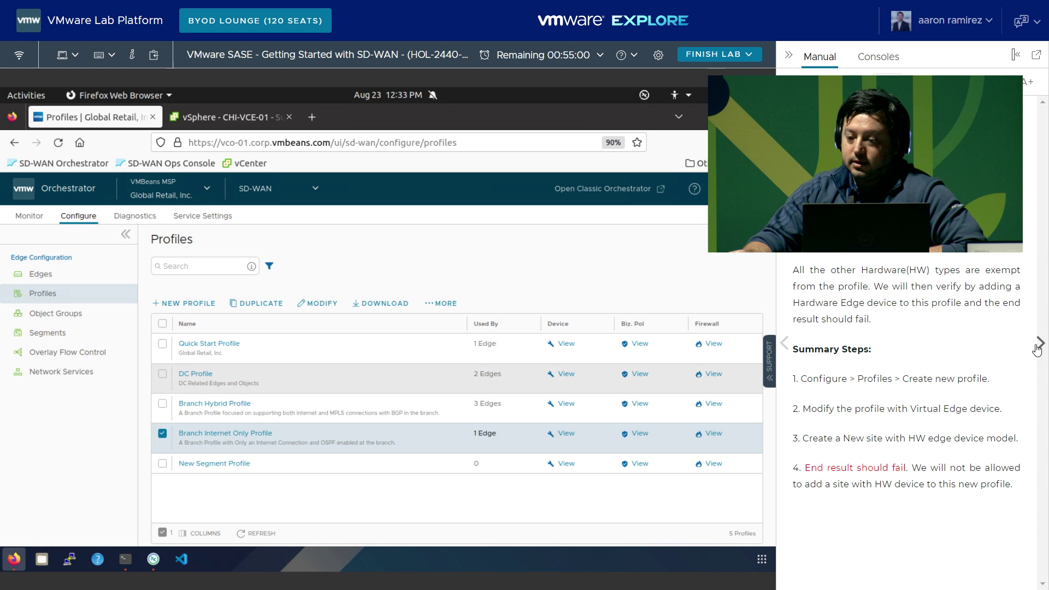
click(1037, 348)
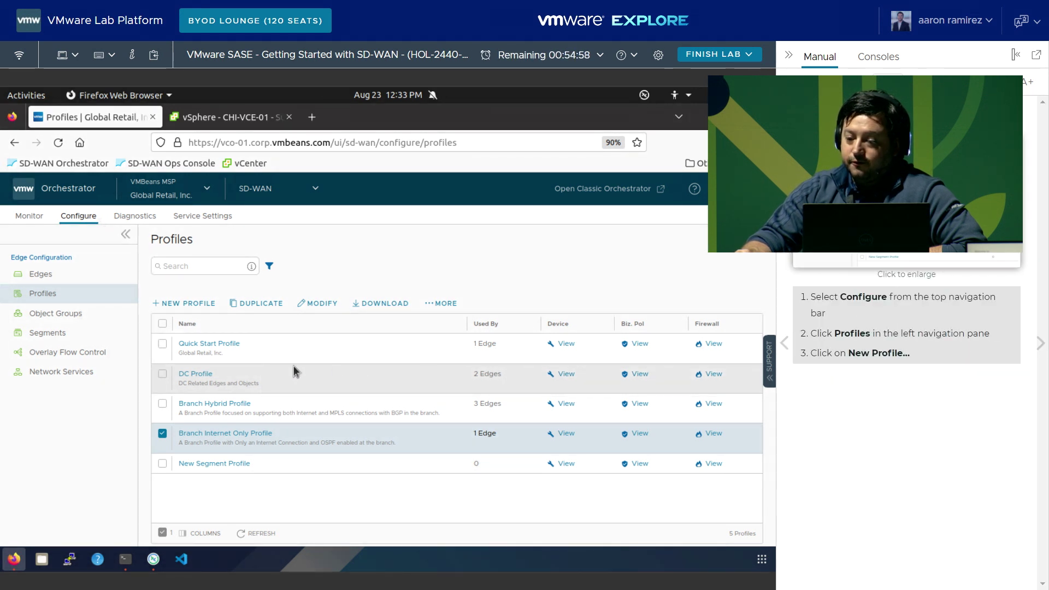
click(178, 305)
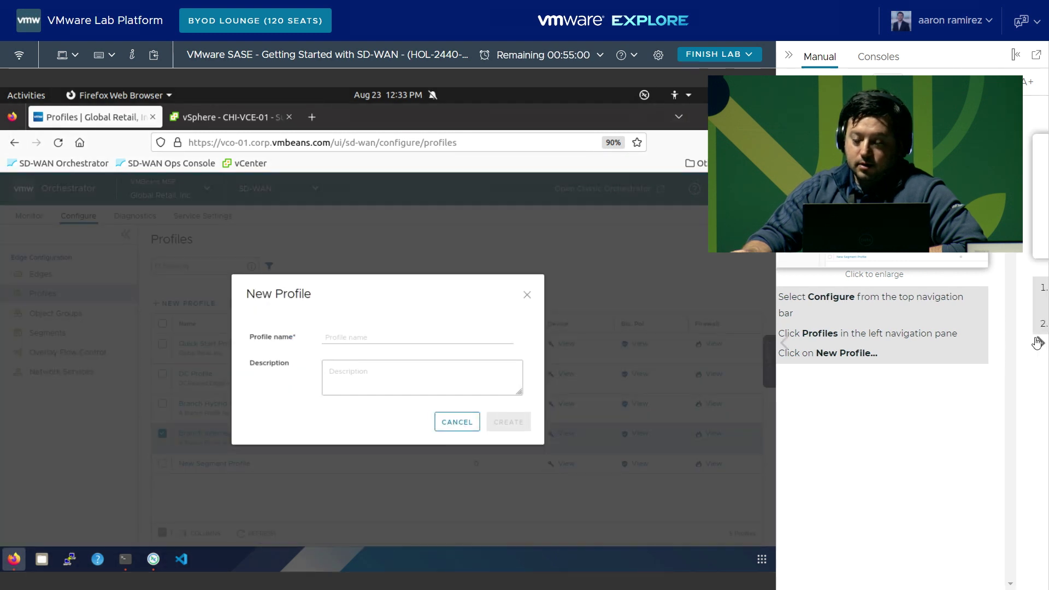
click(1036, 343)
click(396, 339)
text(Branch Virtual Profile)
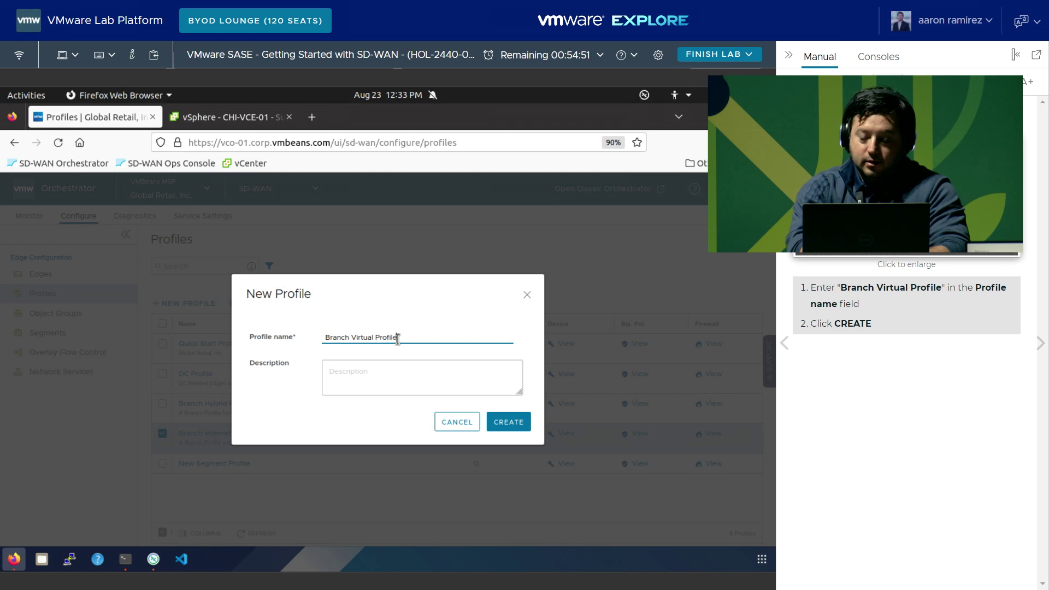
click(503, 428)
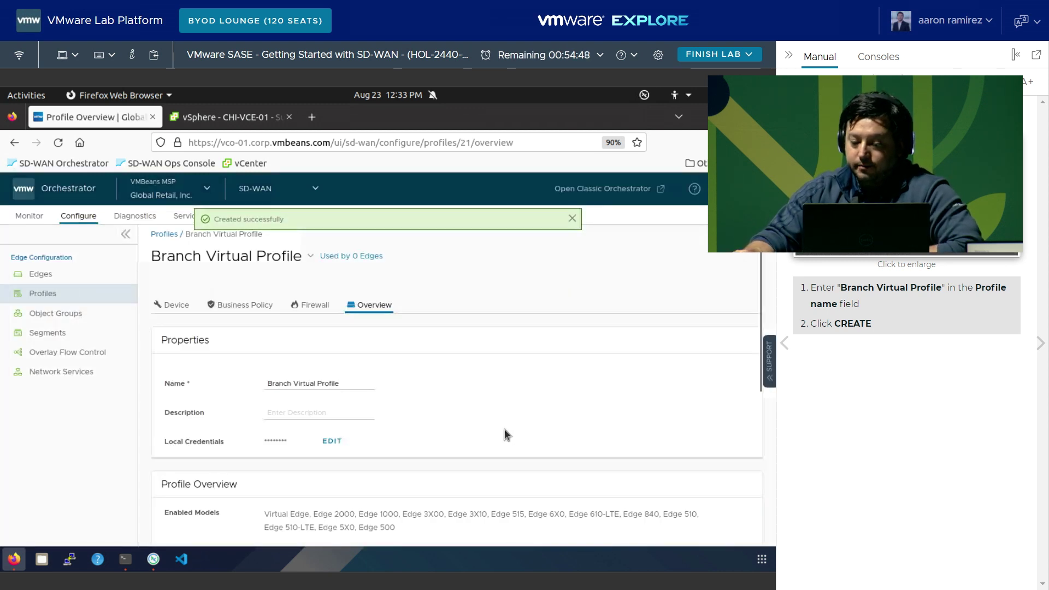
click(1040, 344)
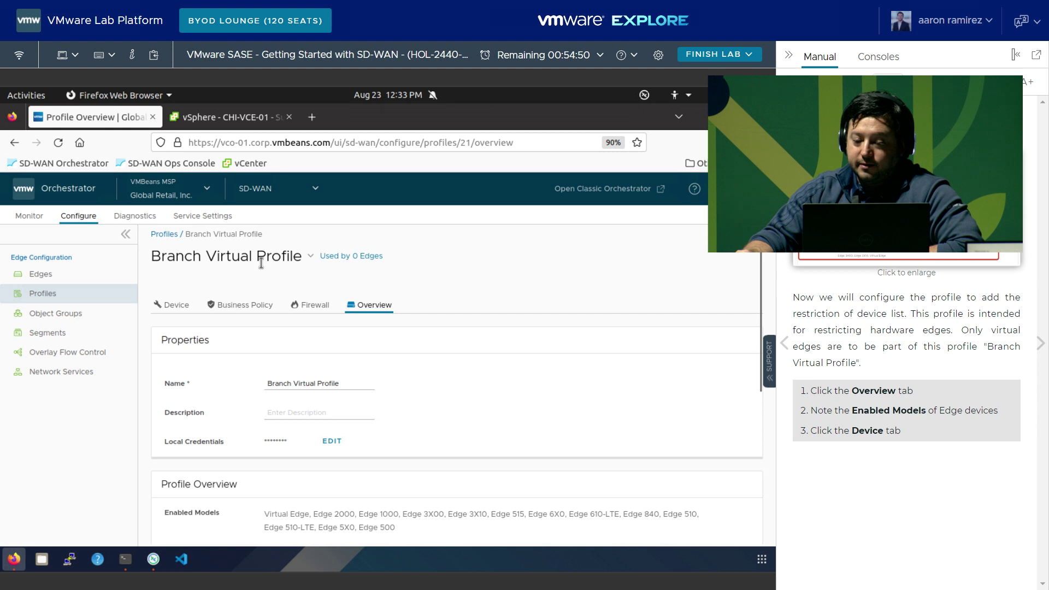
click(174, 309)
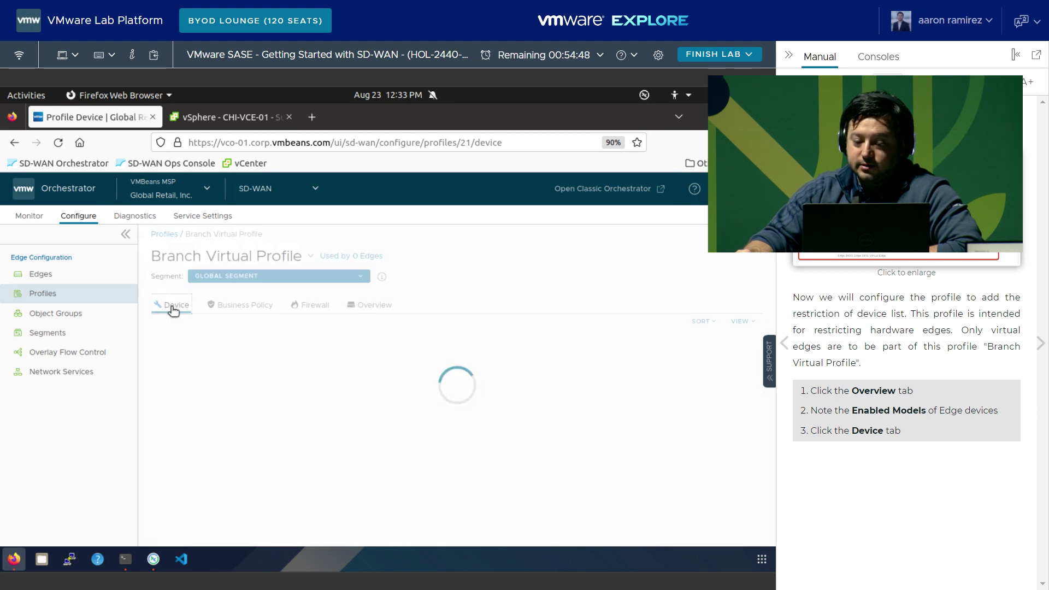
click(1039, 343)
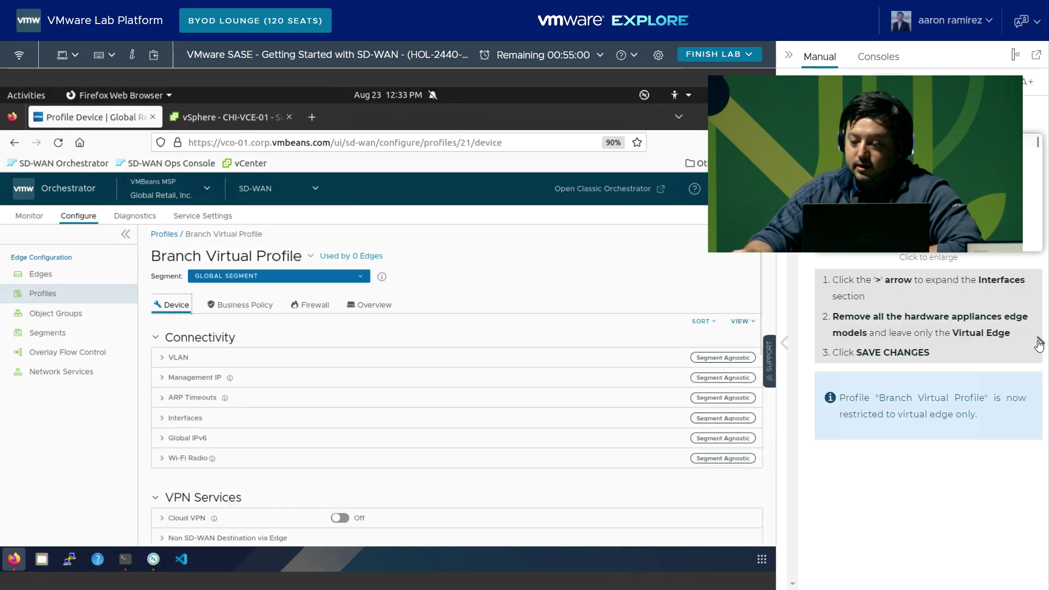
click(160, 419)
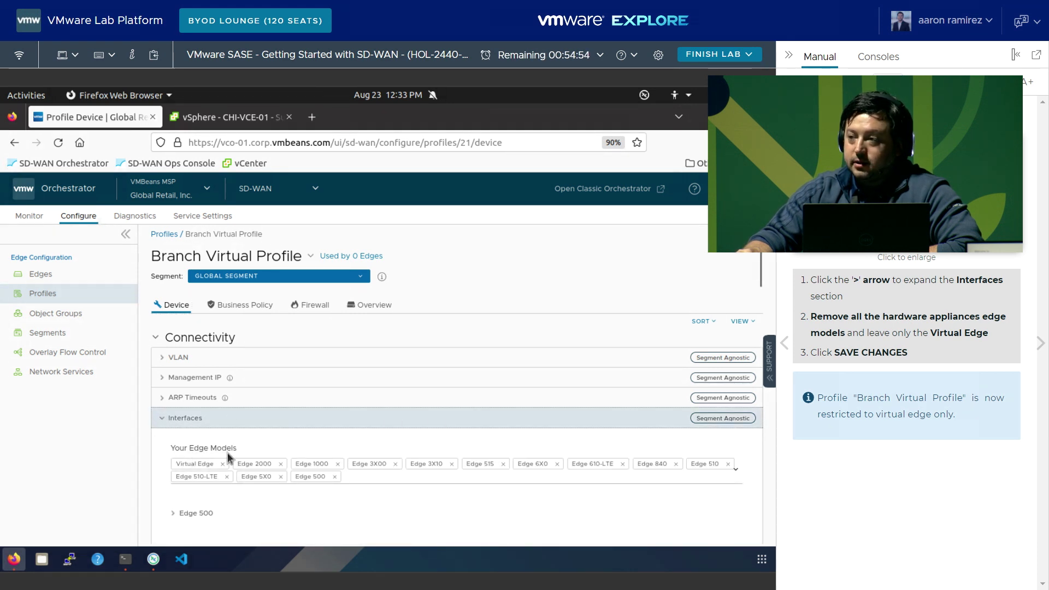
Step: Remove every hardware edge model from Branch Virtual Profile's interface settings, keeping only Virtual Edge, and save the changes
click(280, 465)
click(281, 464)
click(281, 465)
click(280, 465)
click(277, 465)
click(276, 464)
click(287, 464)
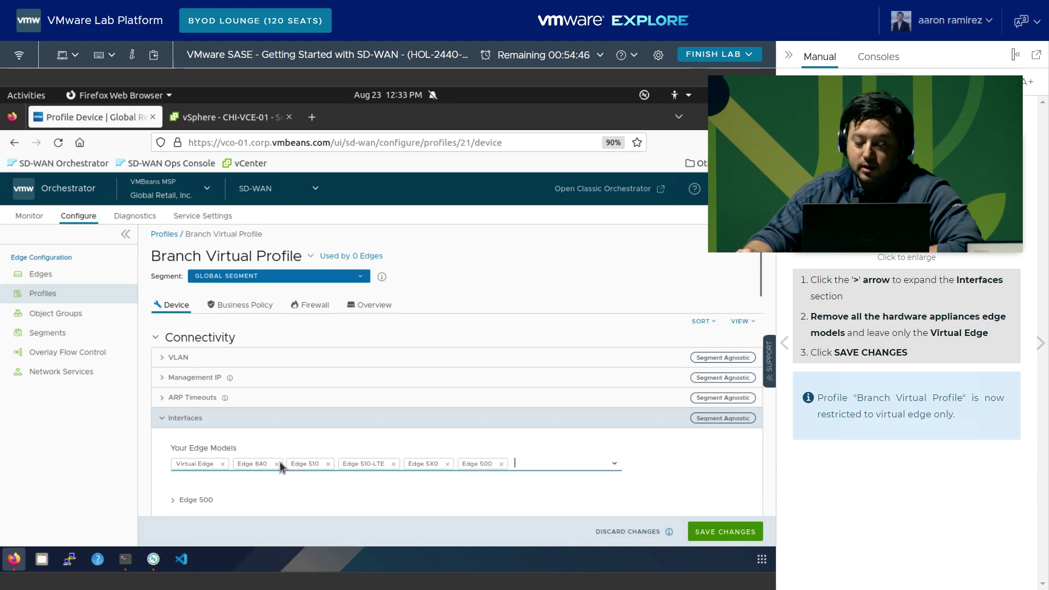
click(277, 465)
click(276, 464)
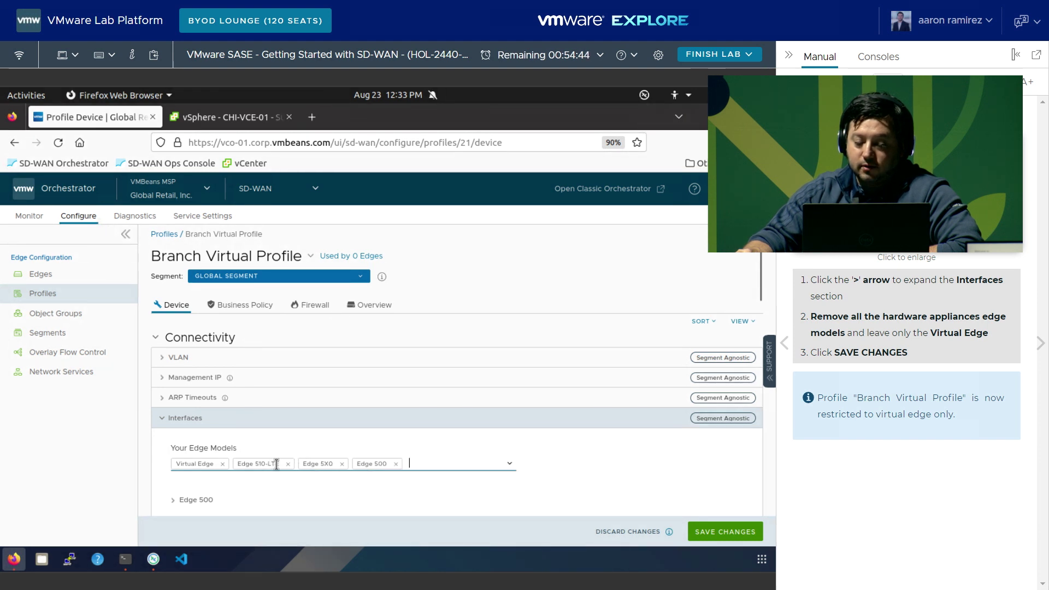
click(288, 464)
click(277, 464)
click(277, 464)
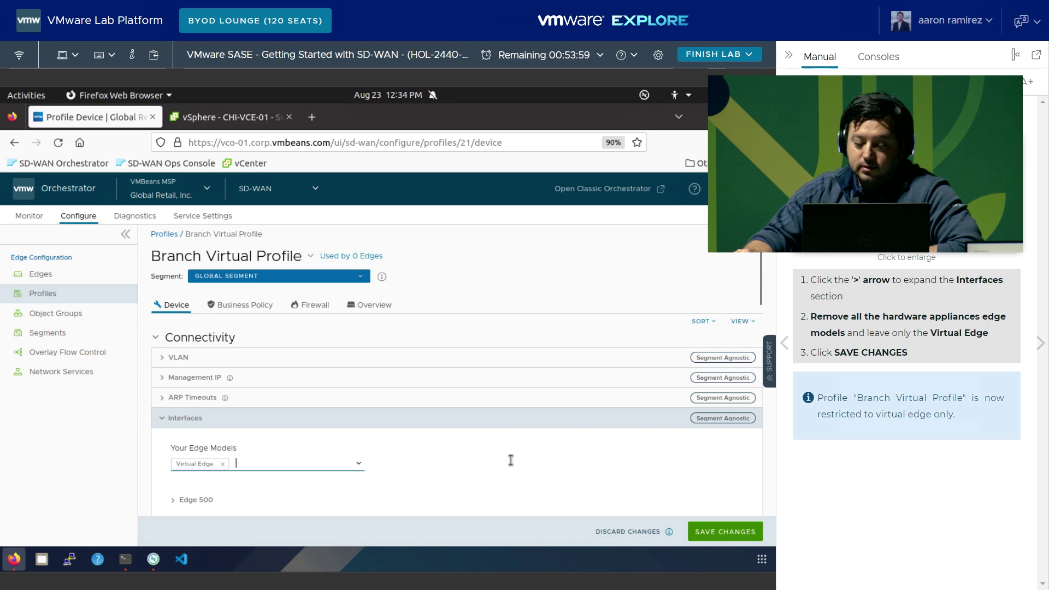
click(725, 533)
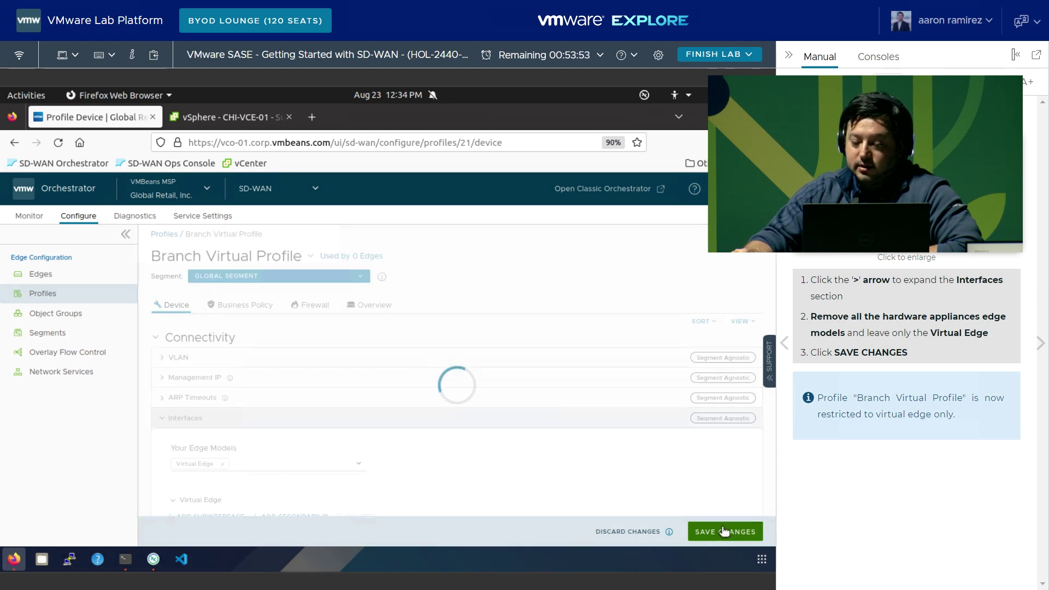
Step: Advance the lab manual one page and check the enabled models in Branch Virtual Profile's overview
click(1040, 343)
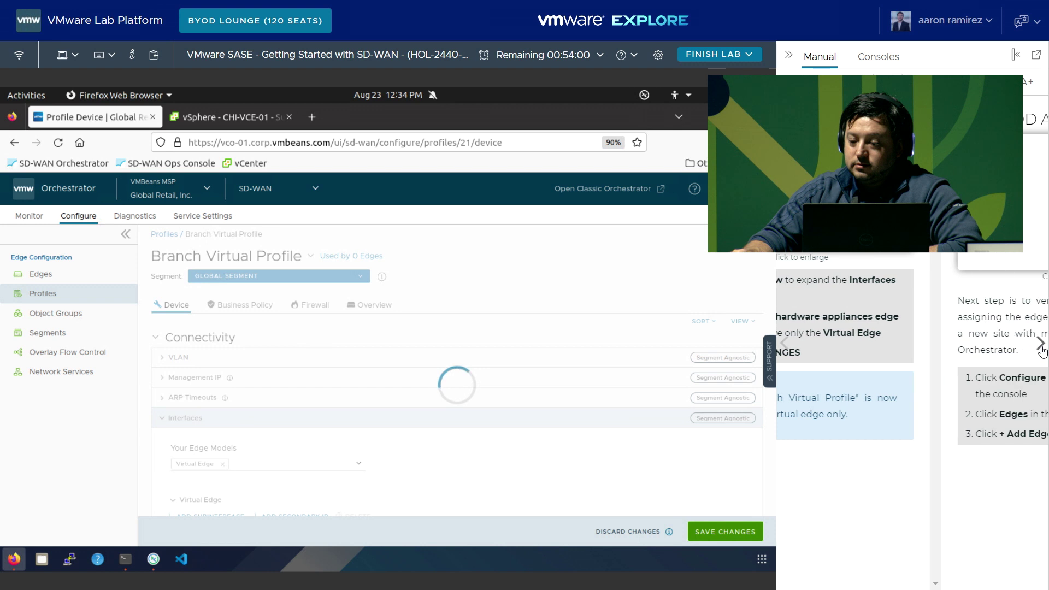
click(358, 307)
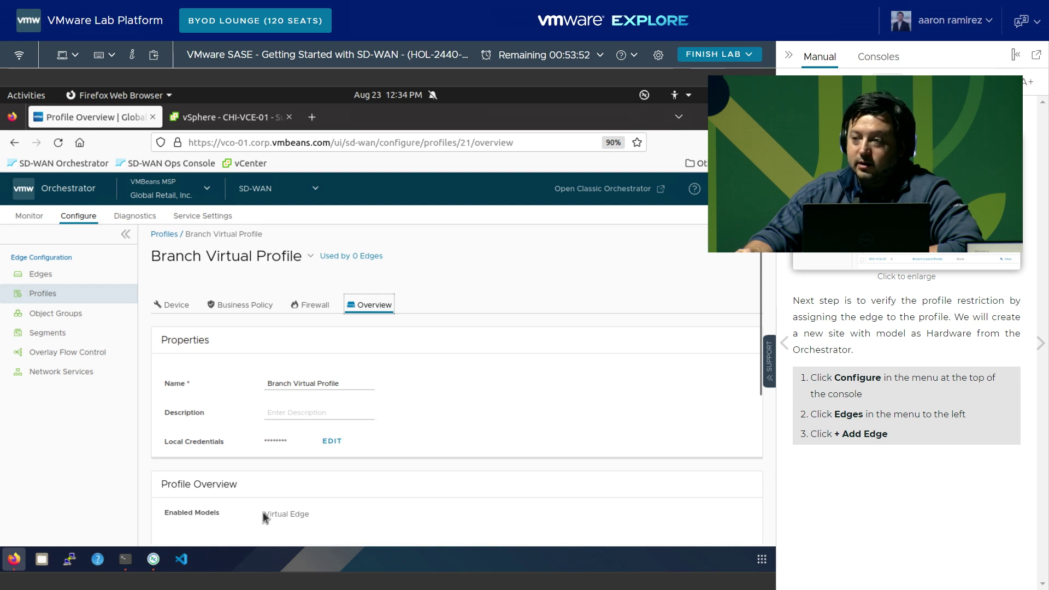
drag(265, 516, 327, 516)
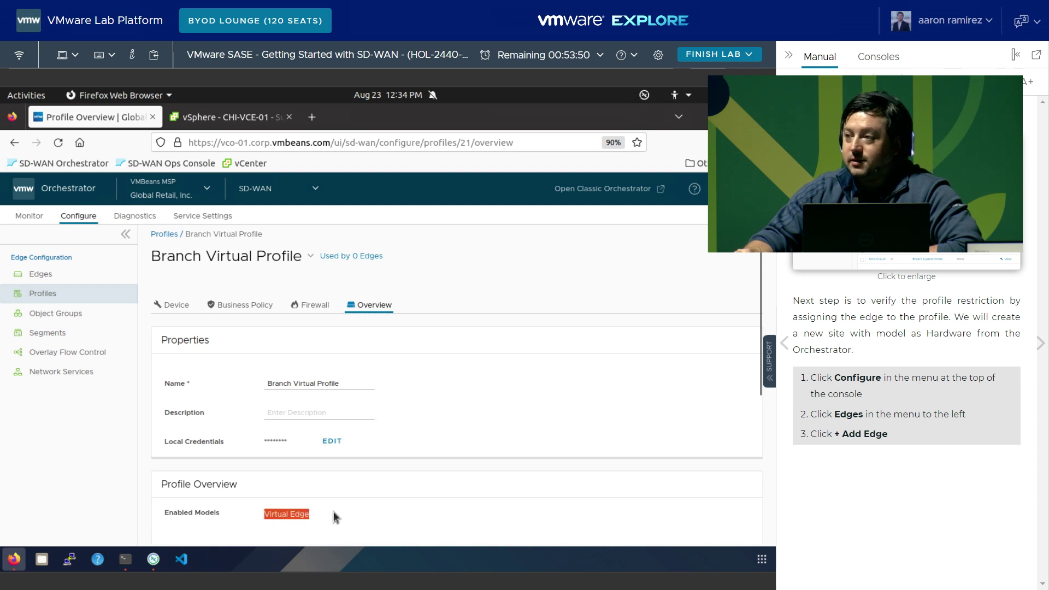
click(336, 517)
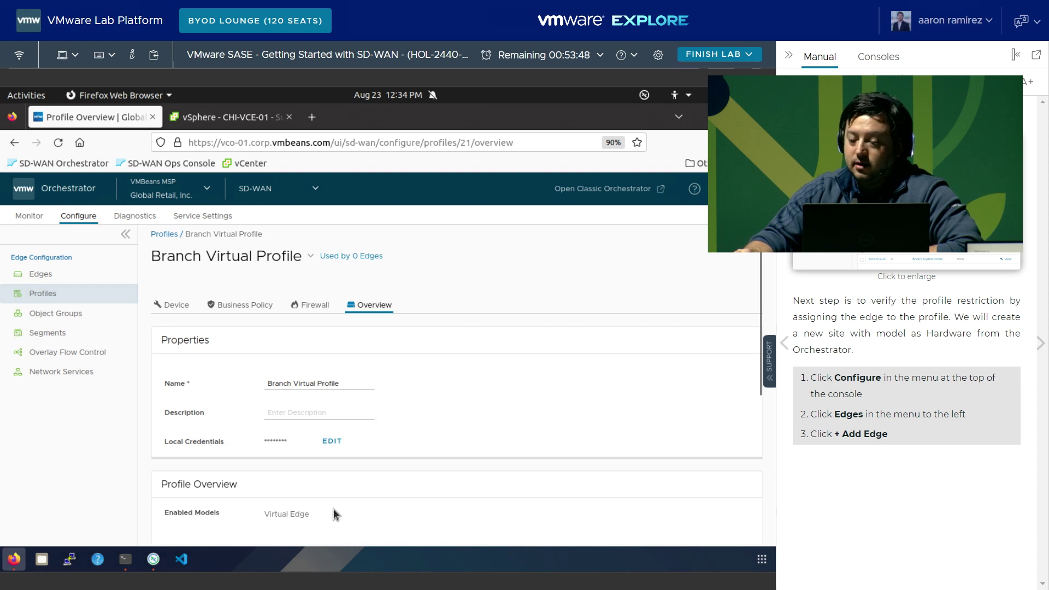
Step: Read through the manual's Test-VCE-01 provisioning example, enlarging its screenshot, and advance to the instructions for assigning a profile to CHI-VCE-01
click(1039, 344)
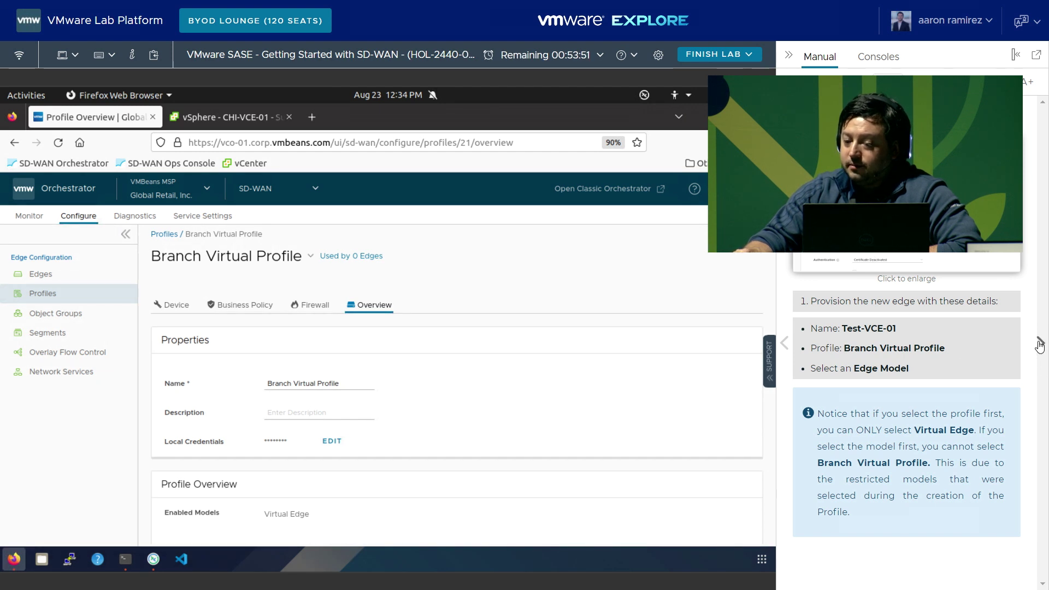
click(907, 207)
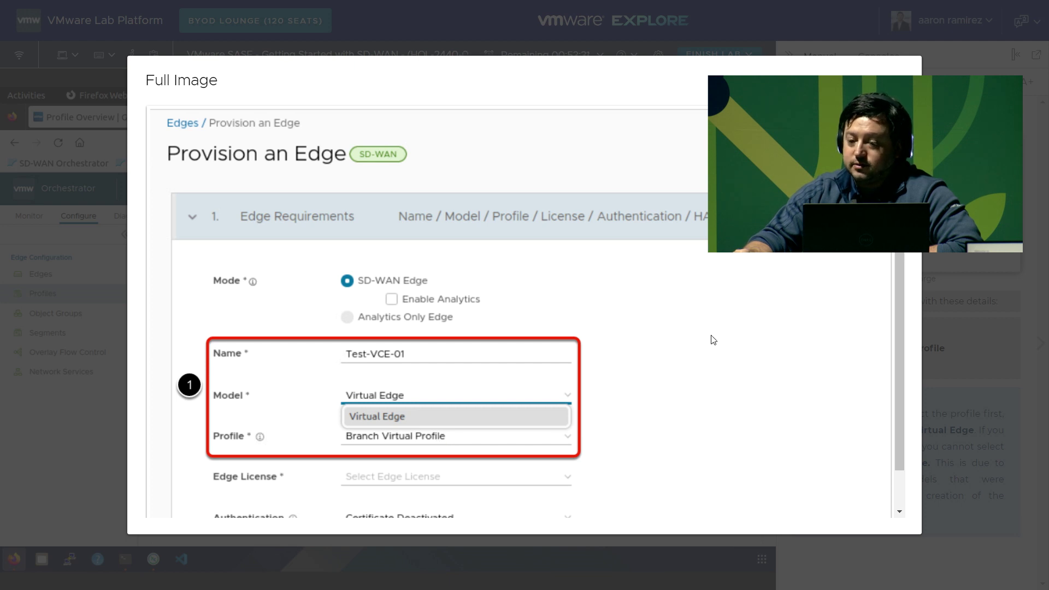
key(Escape)
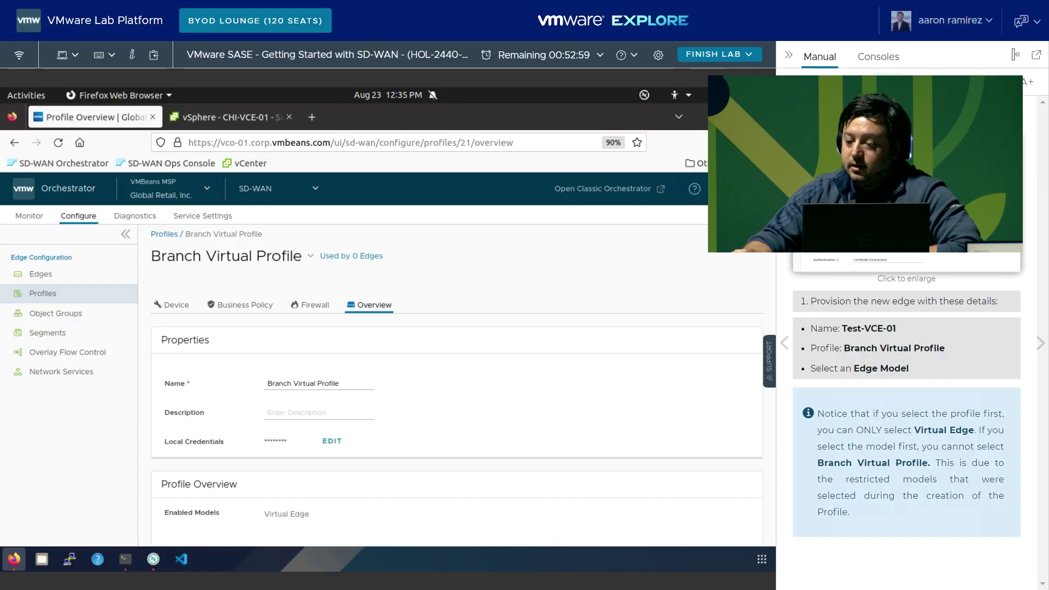
click(1041, 349)
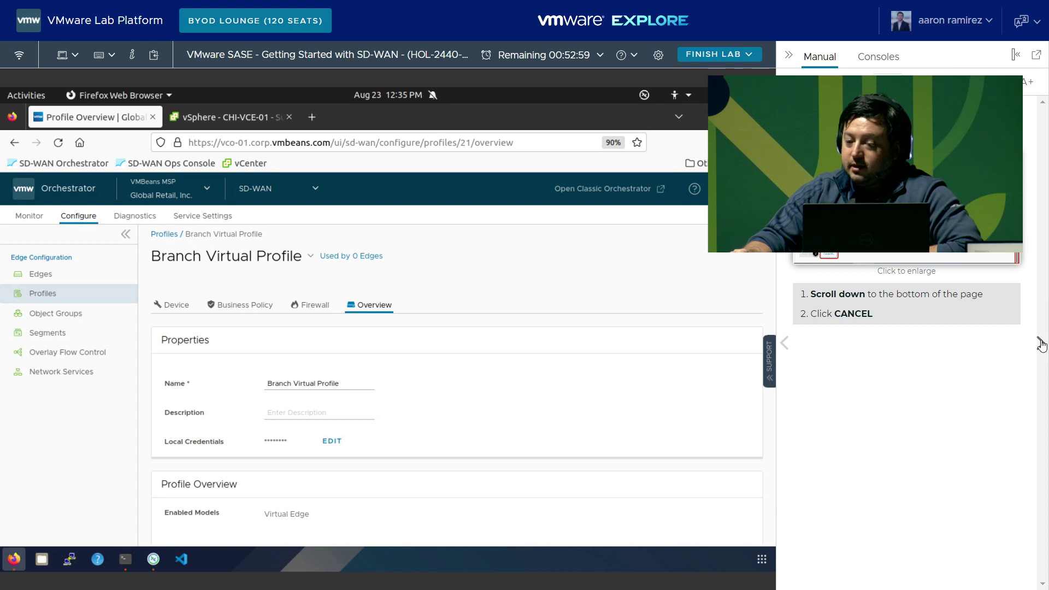
click(1041, 345)
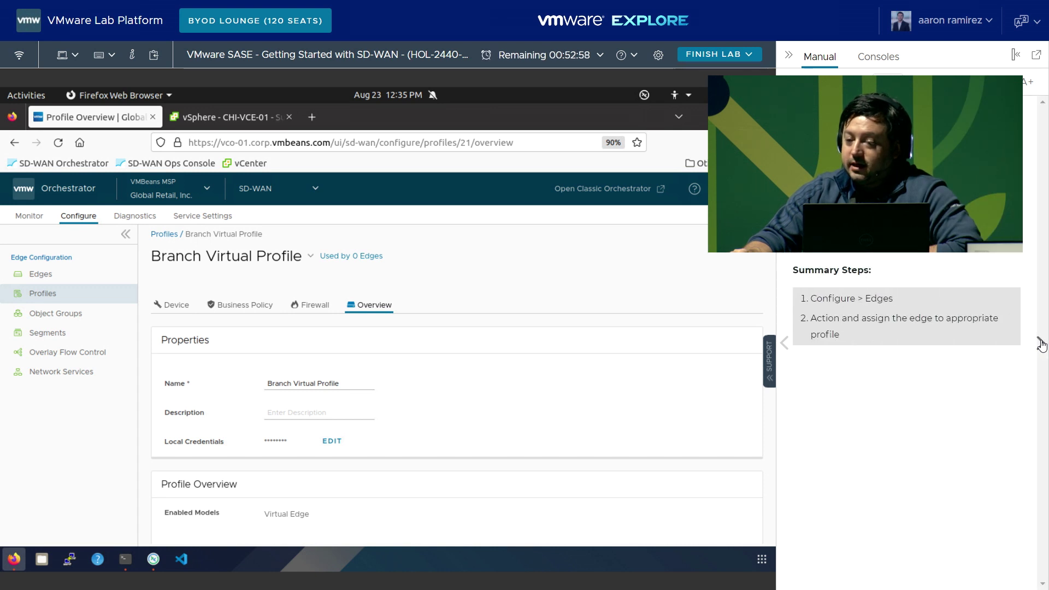
click(1042, 345)
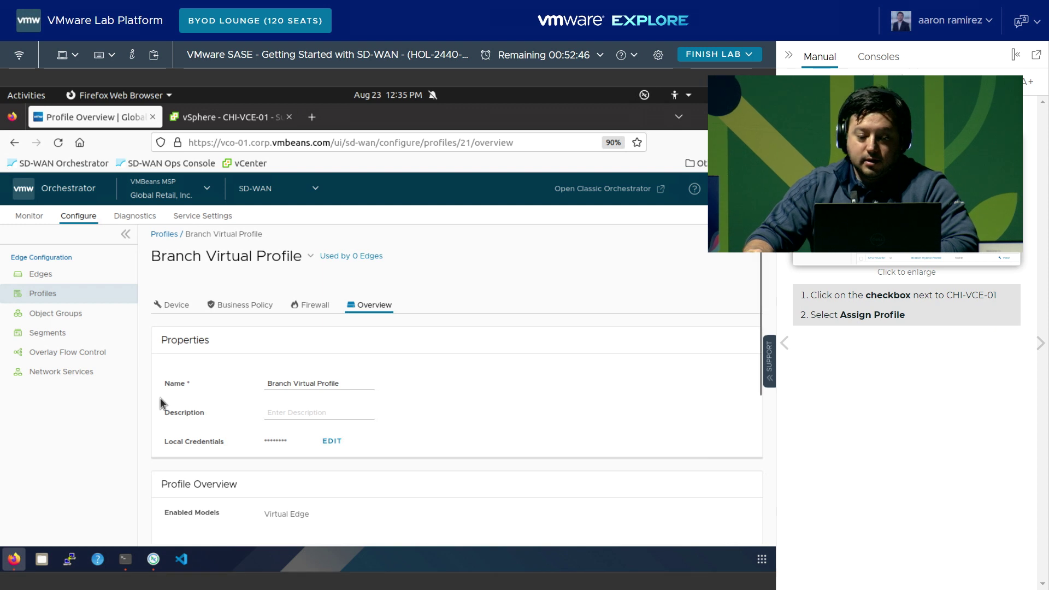
Step: Assign the Branch Internet Only Profile to the CHI-VCE-01 edge from the edges list
click(40, 279)
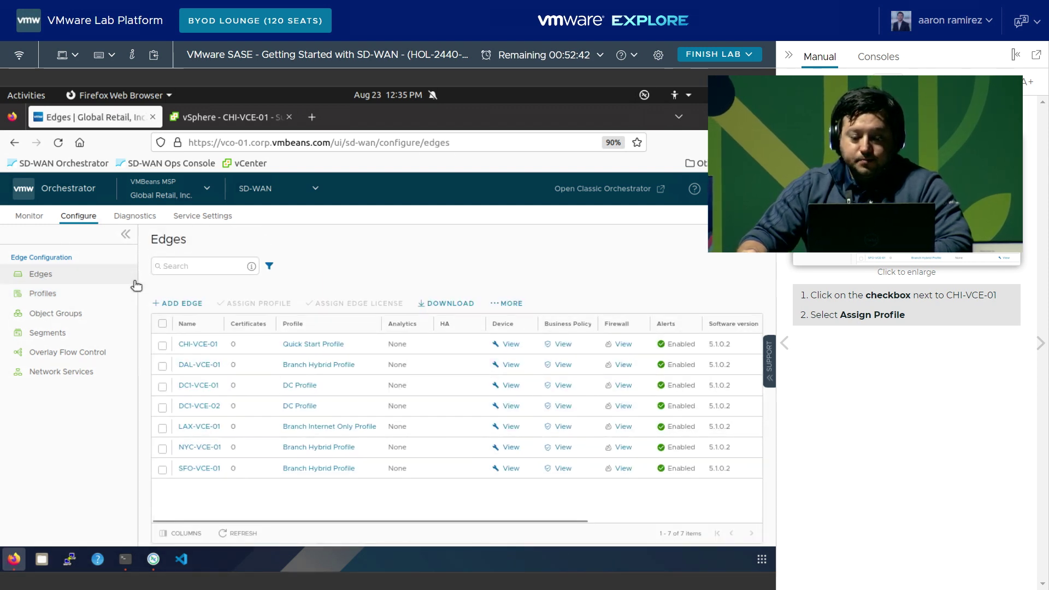
click(162, 345)
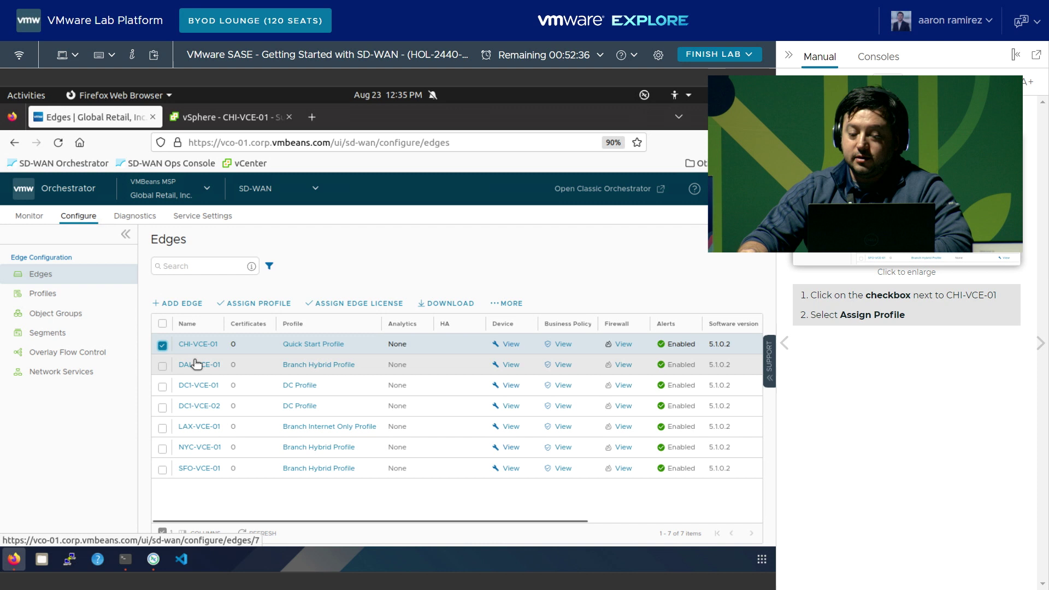
click(250, 304)
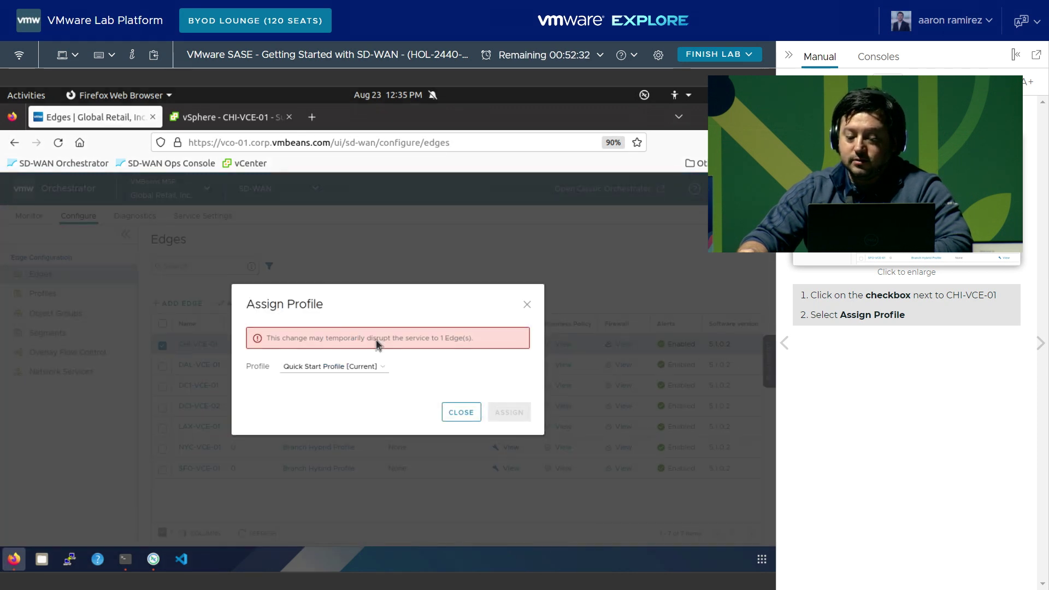
click(1039, 344)
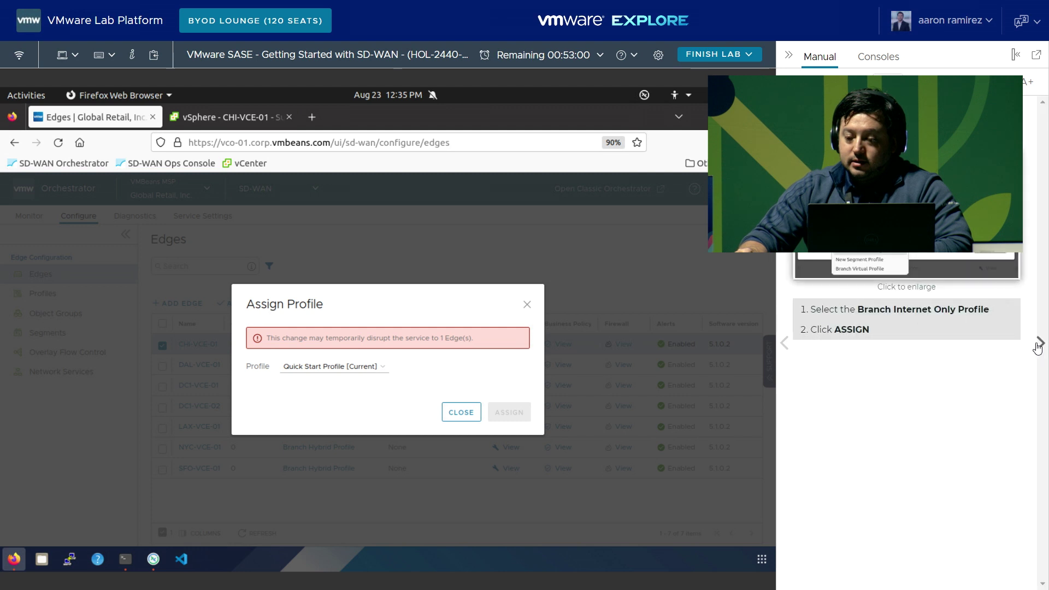
click(344, 367)
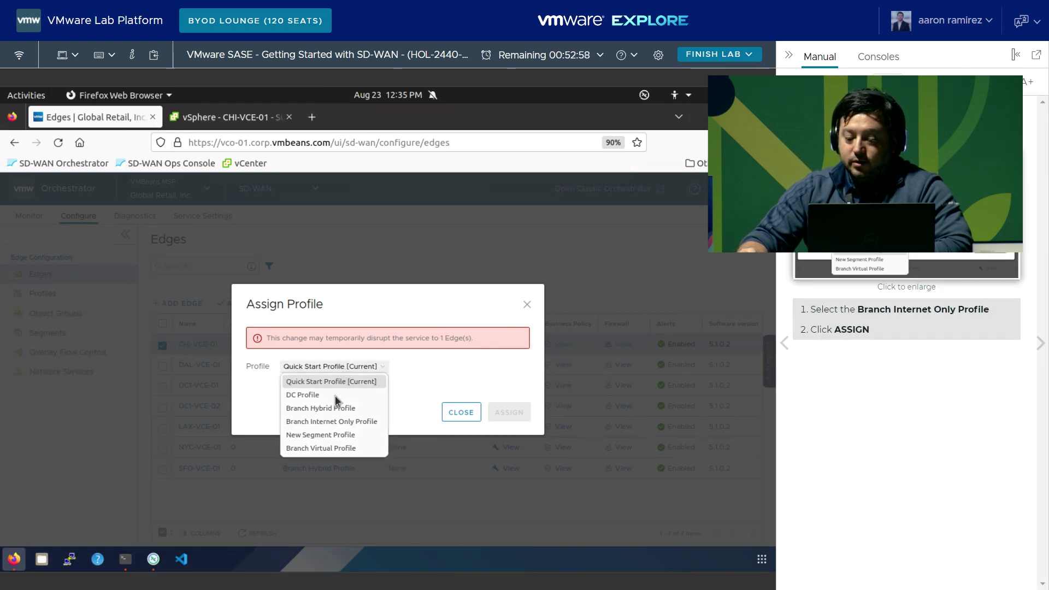
click(341, 422)
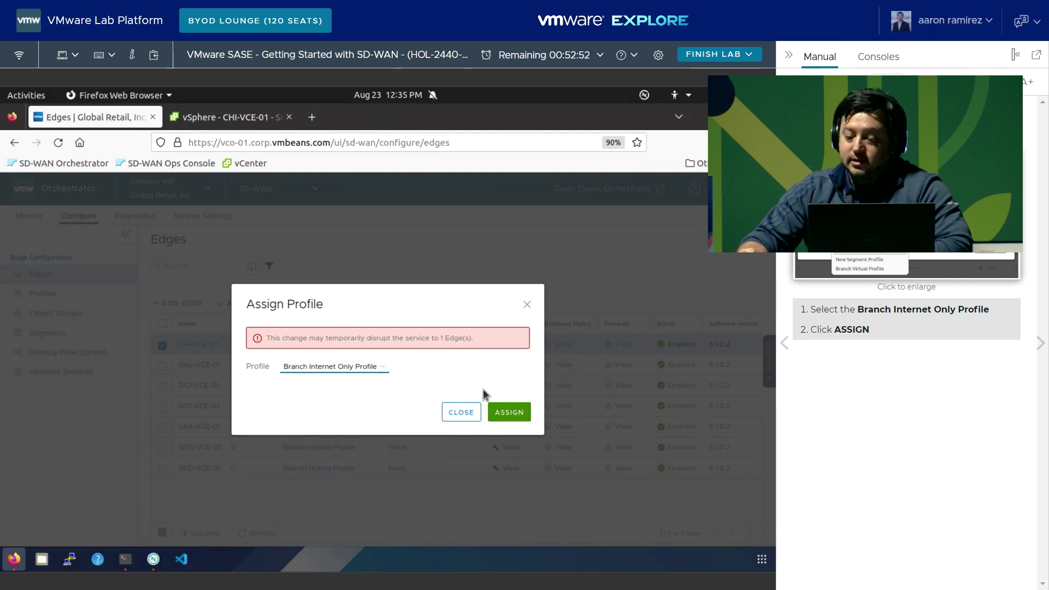
click(503, 413)
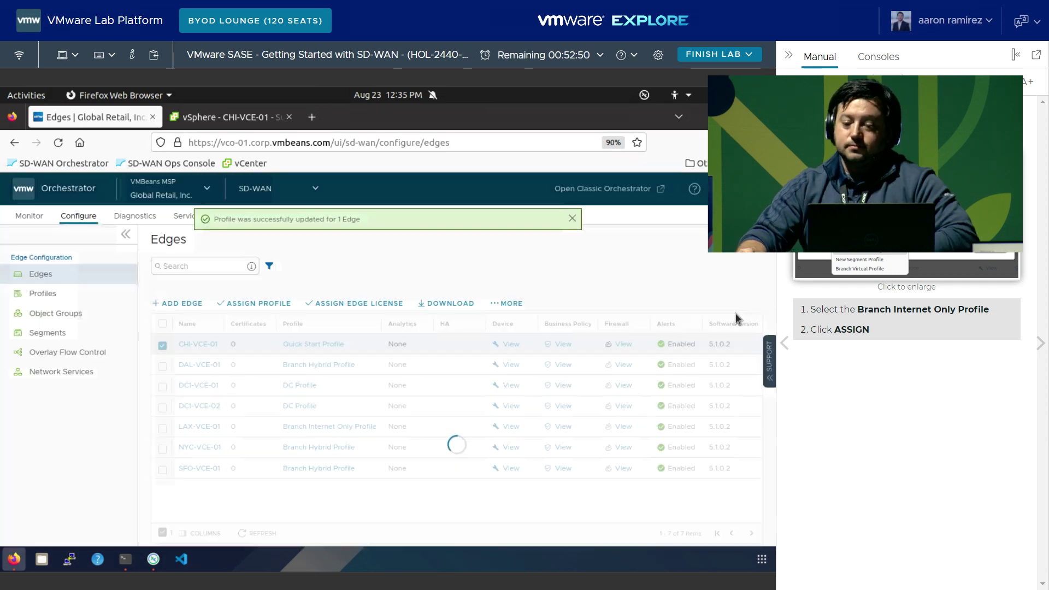
Step: Page through the manual from the profile assignment review to the business policy module's instructions for opening Branch Internet Only Profile
click(1039, 343)
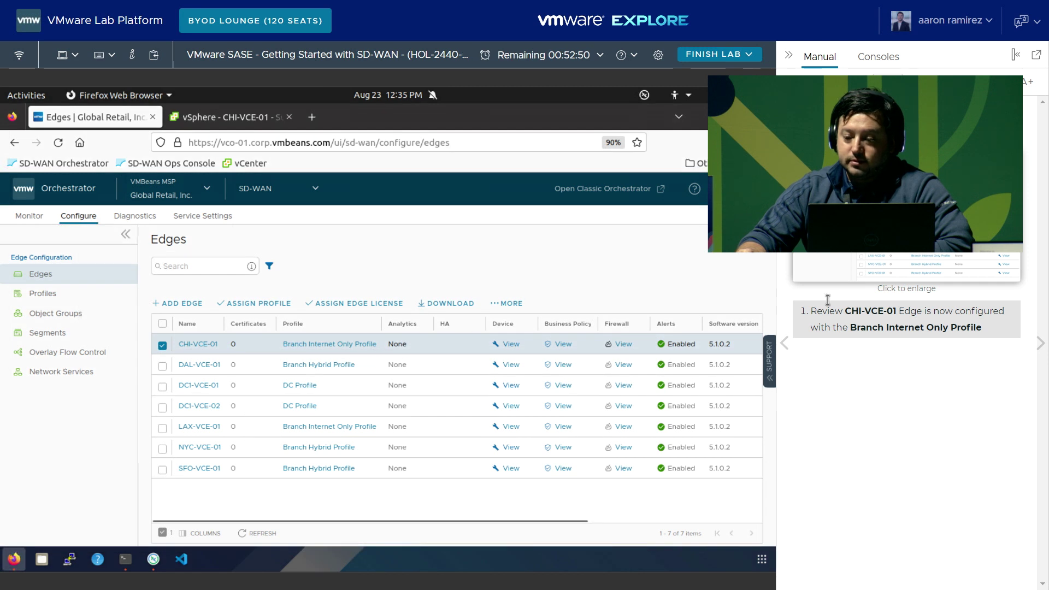
click(1040, 344)
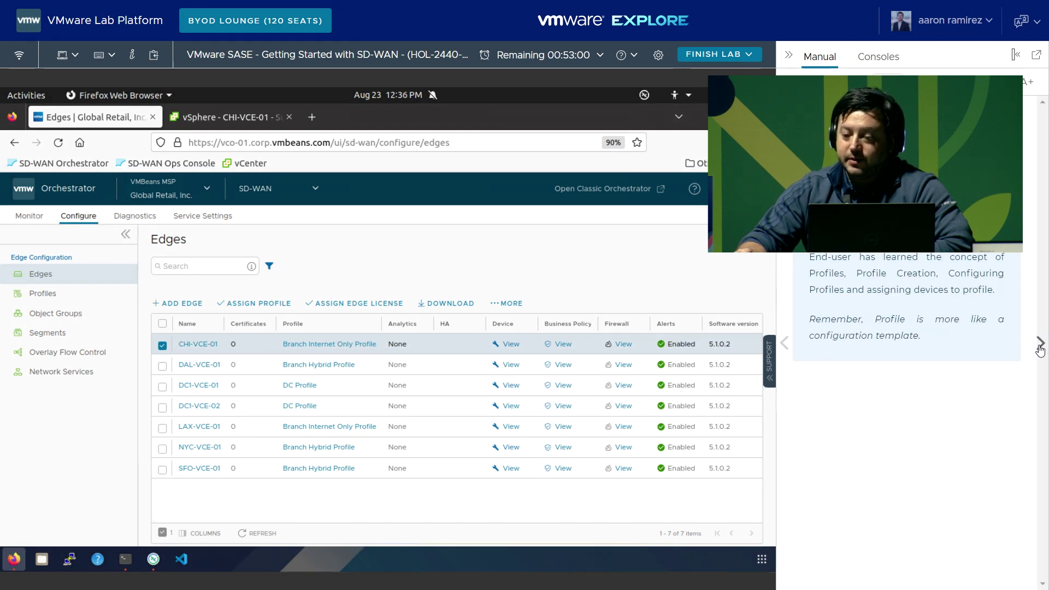
click(1040, 344)
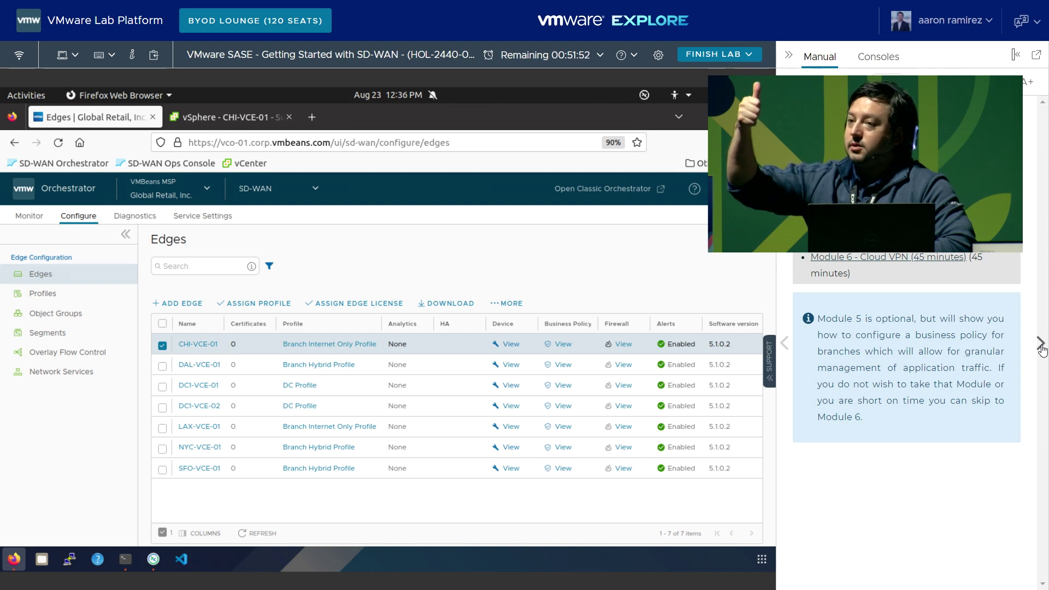
click(1041, 345)
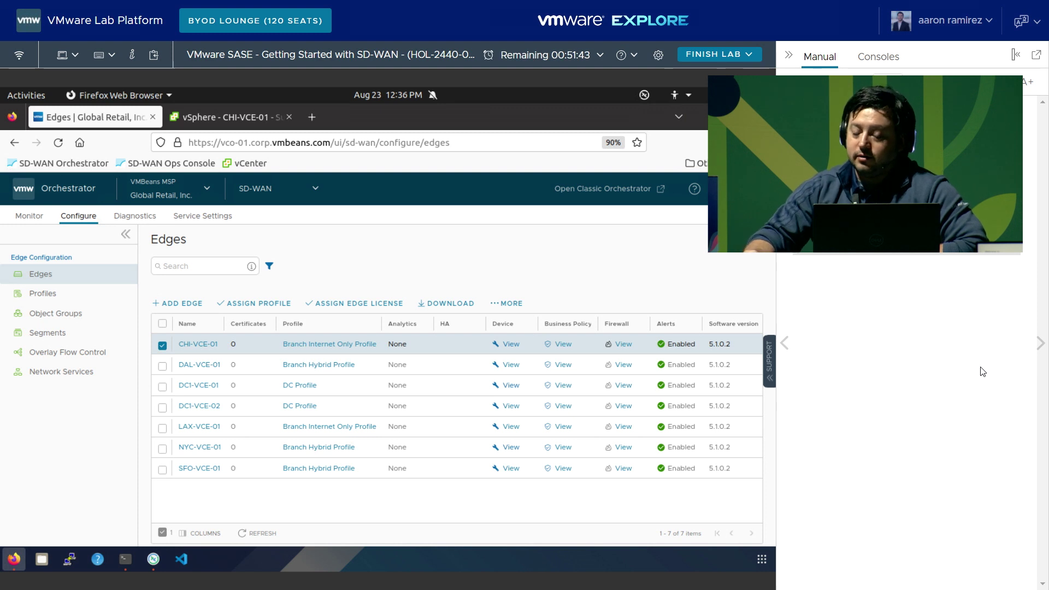
click(1036, 348)
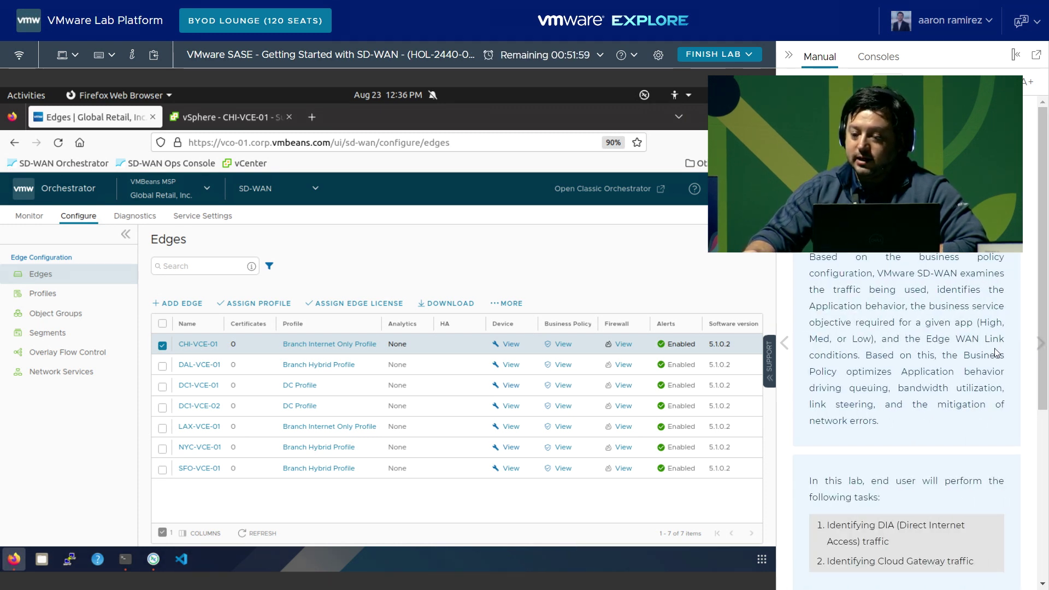
click(1038, 343)
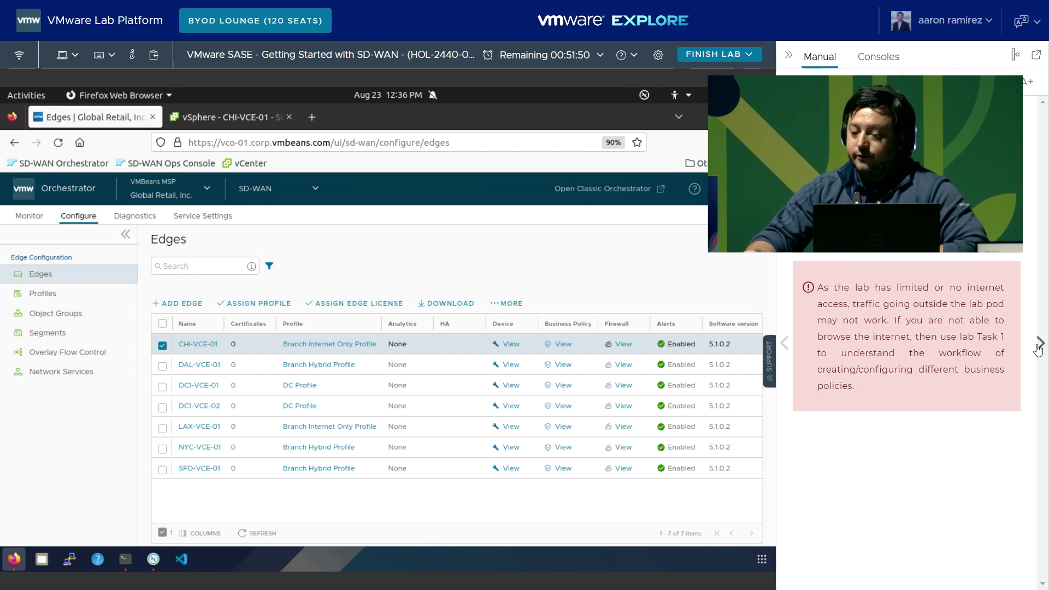
click(1038, 349)
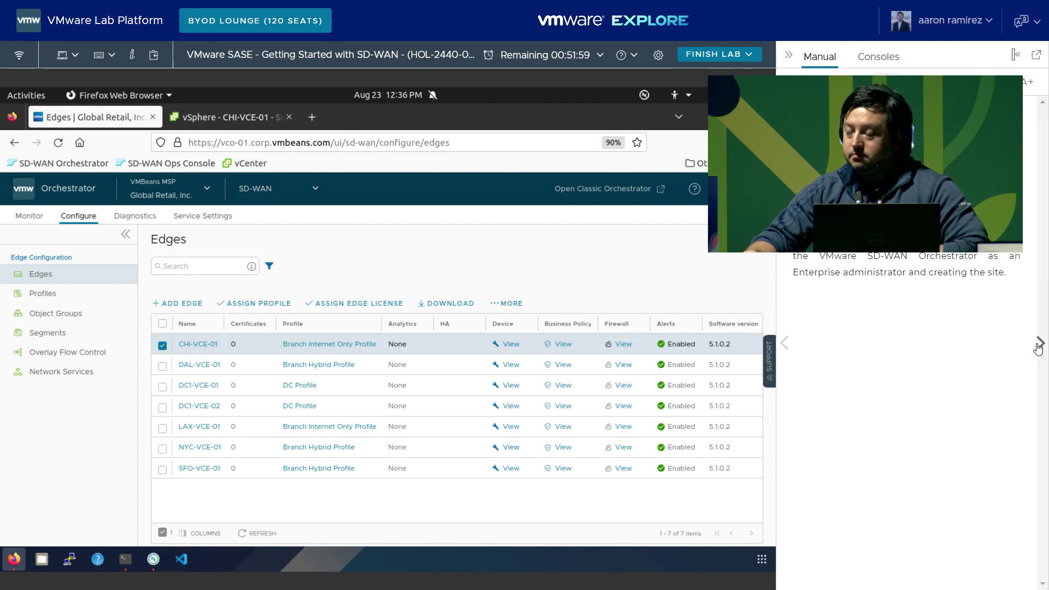
click(1037, 349)
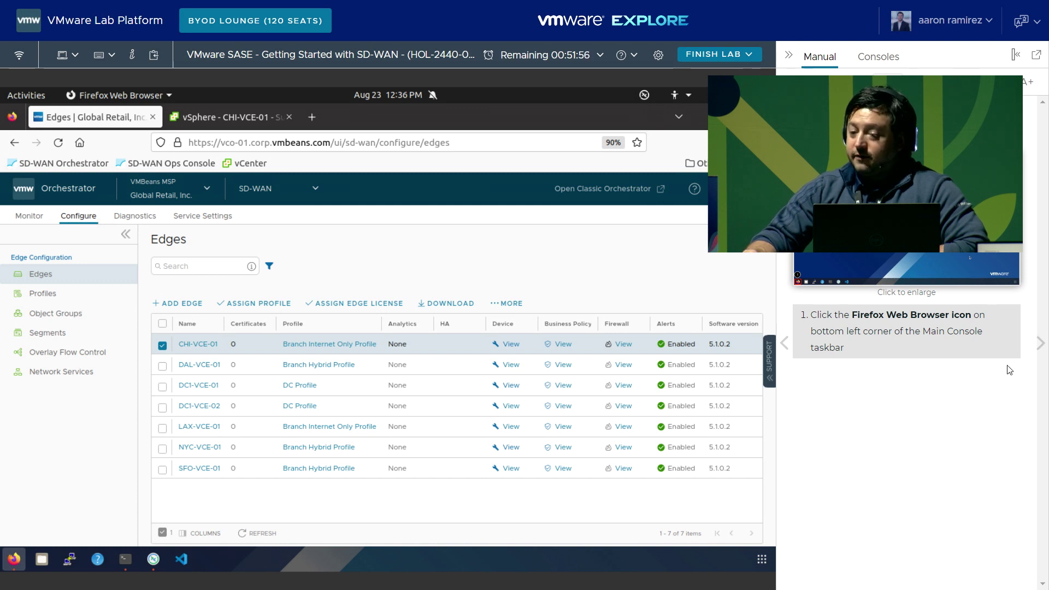
click(1039, 344)
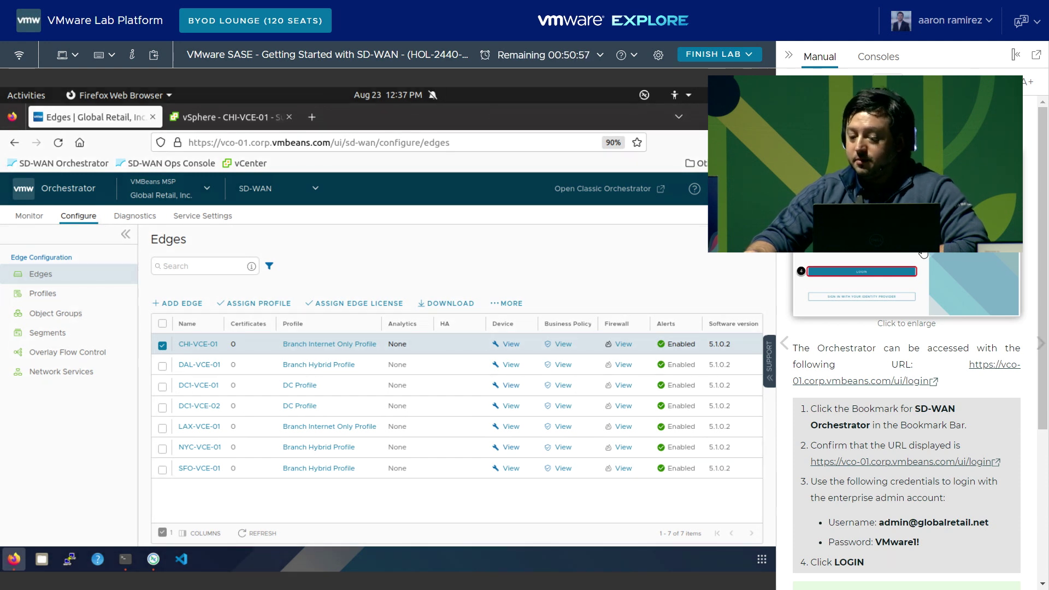
click(1040, 349)
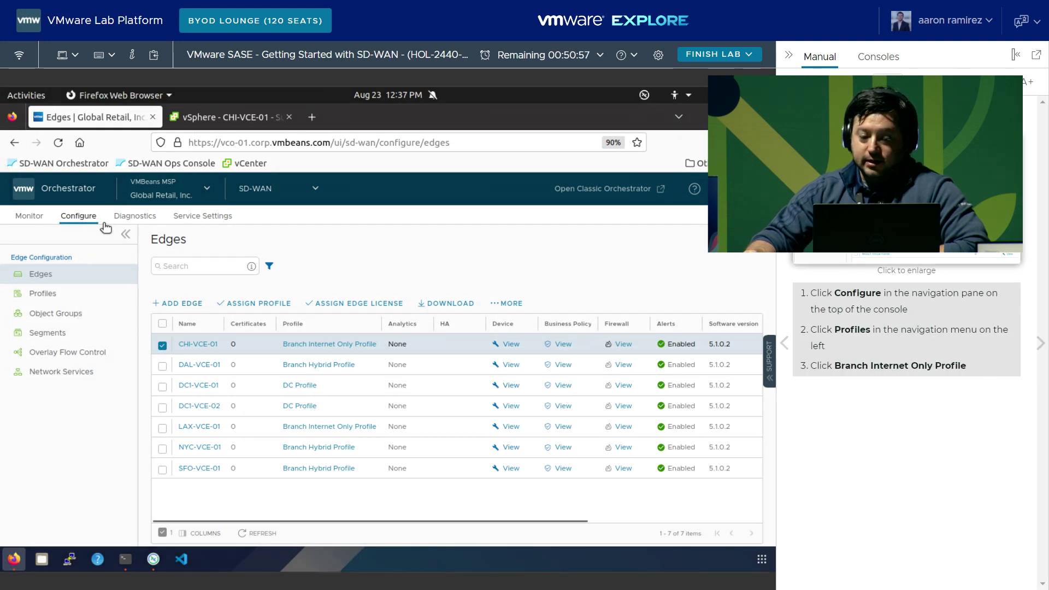
Step: Open Branch Internet Only Profile from the profiles list and advance the manual to the page on adding a business policy rule
click(76, 217)
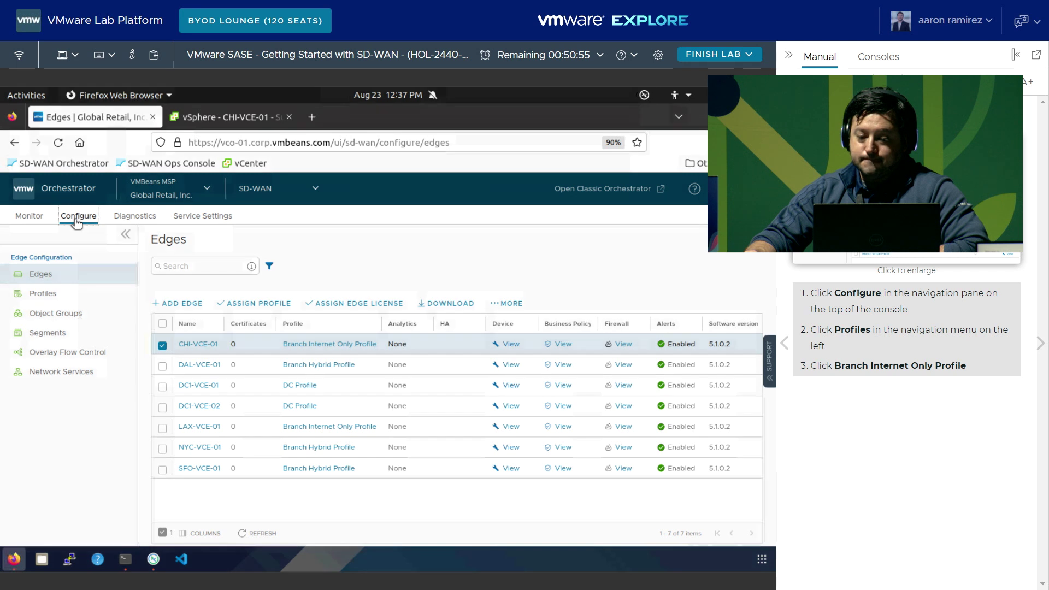
click(34, 296)
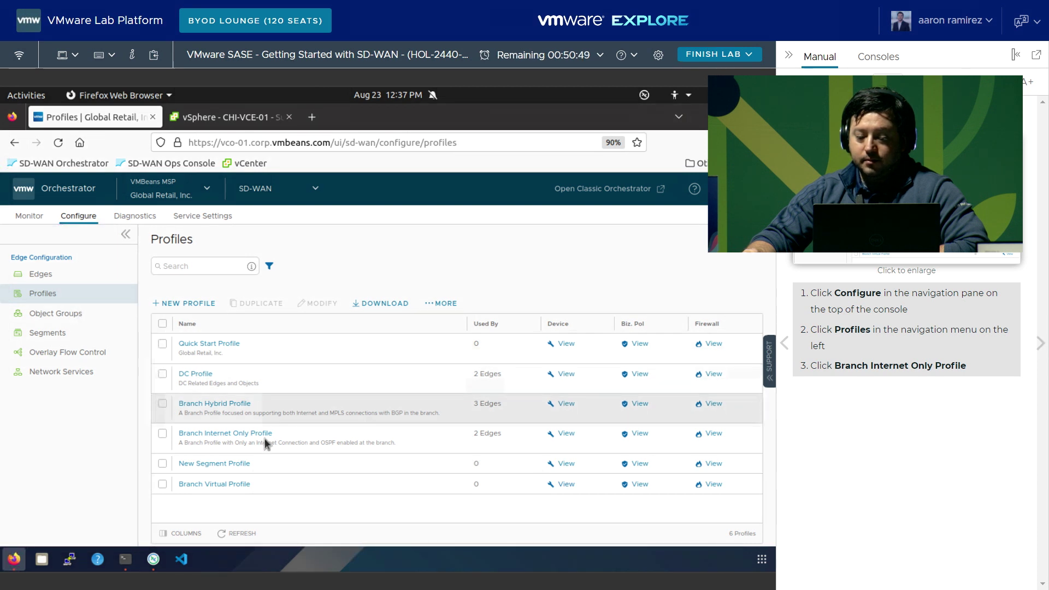
click(213, 436)
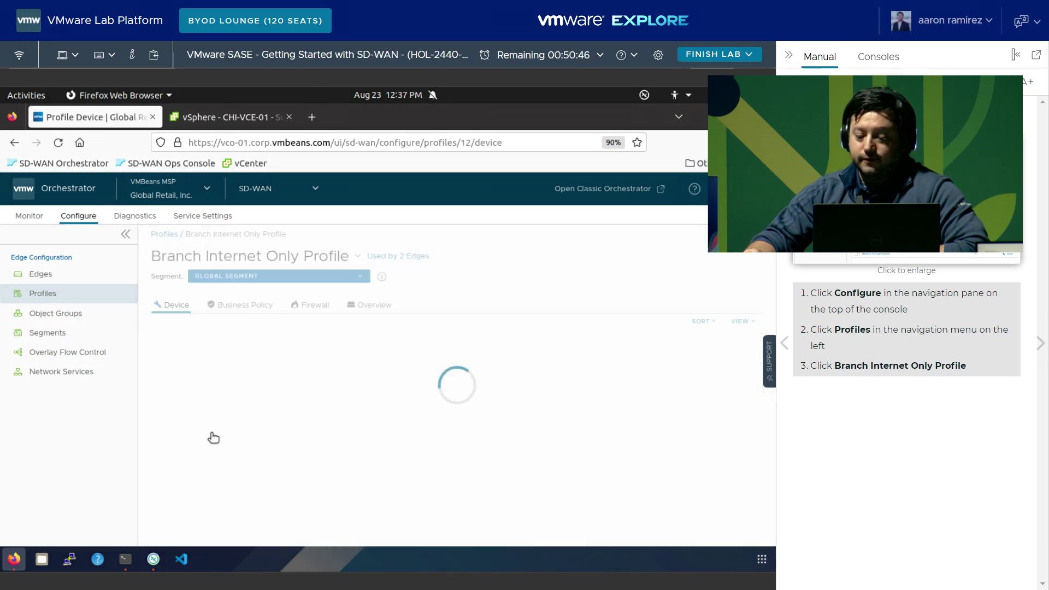
click(1040, 343)
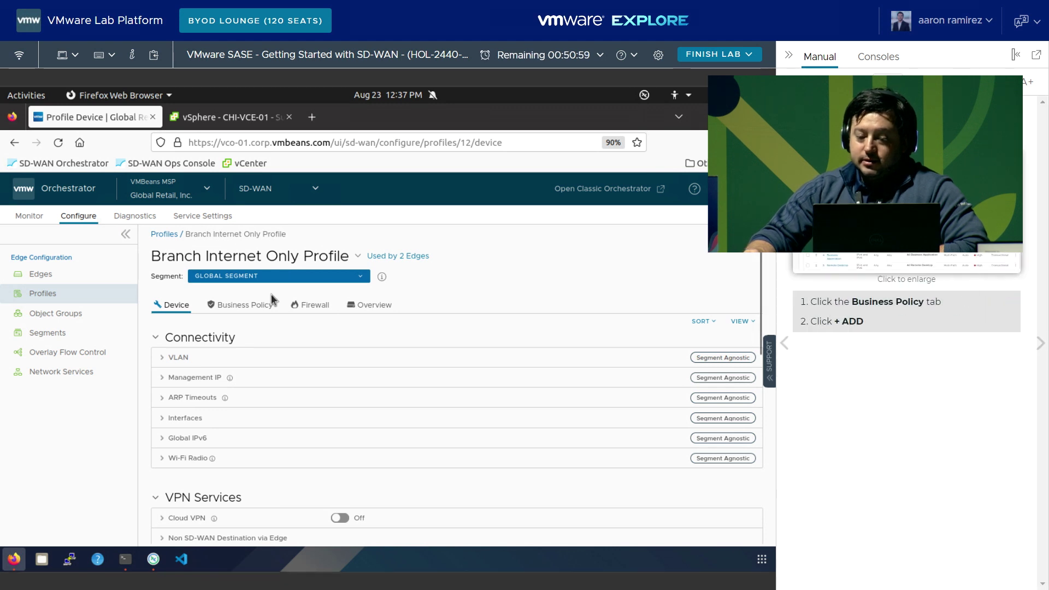
Step: Open the profile's business policy settings, reload them, and start a new rule named rule-1-yahoo following the manual's next page
click(235, 307)
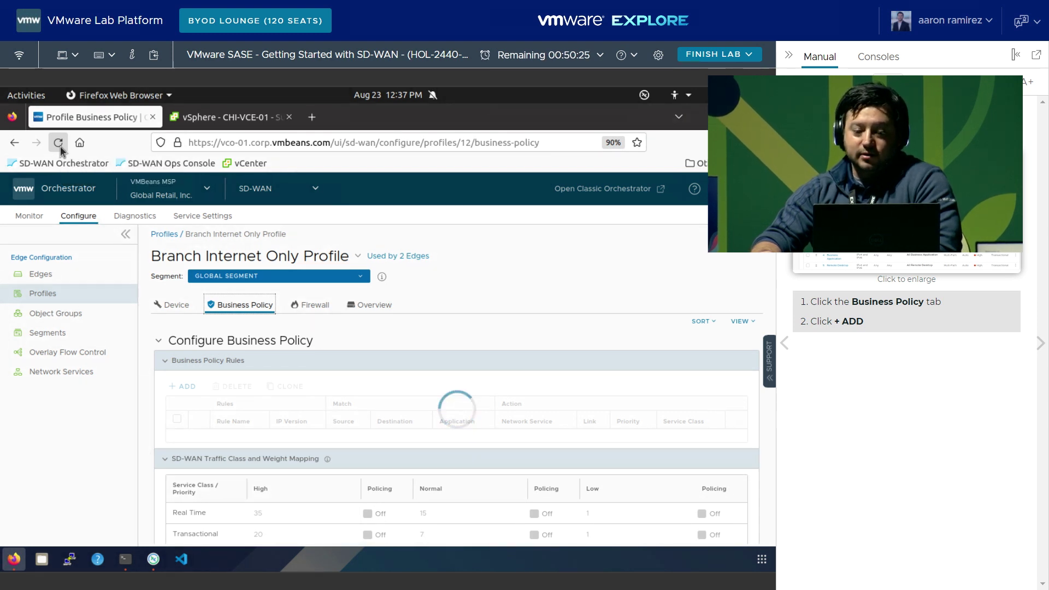
click(58, 144)
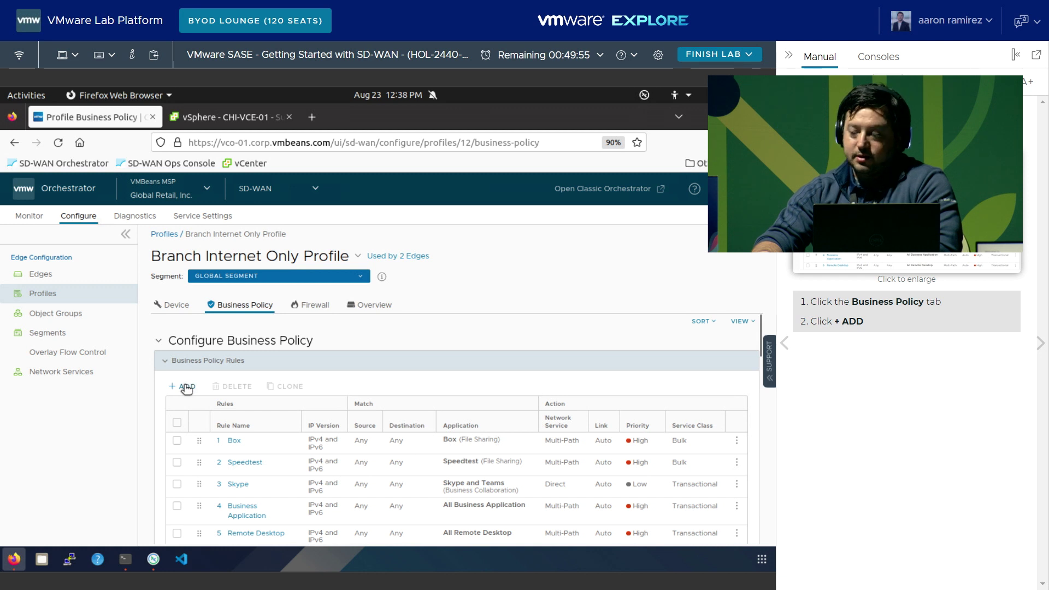
click(186, 387)
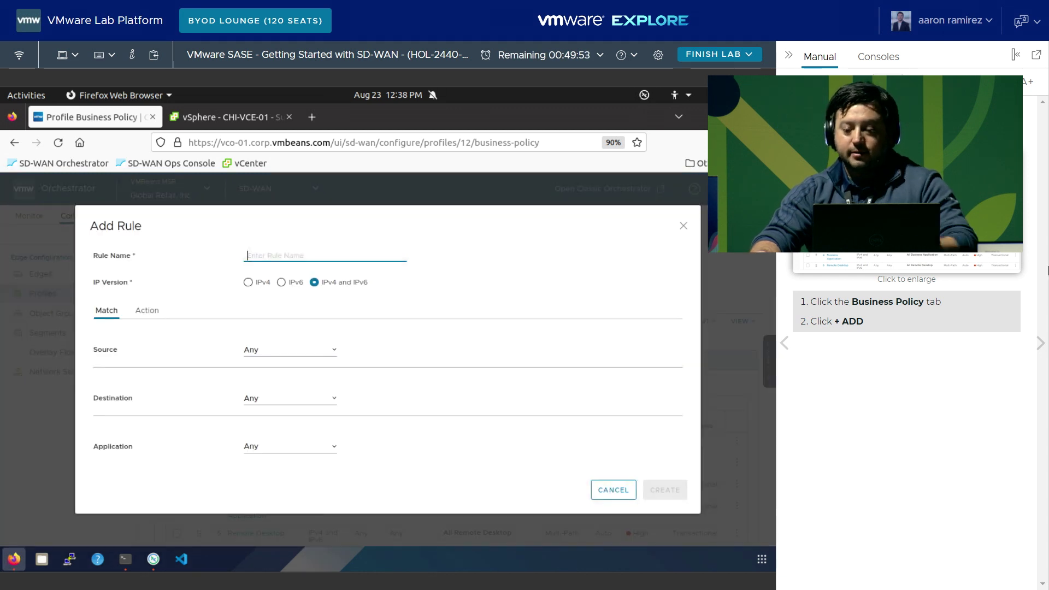
click(1041, 344)
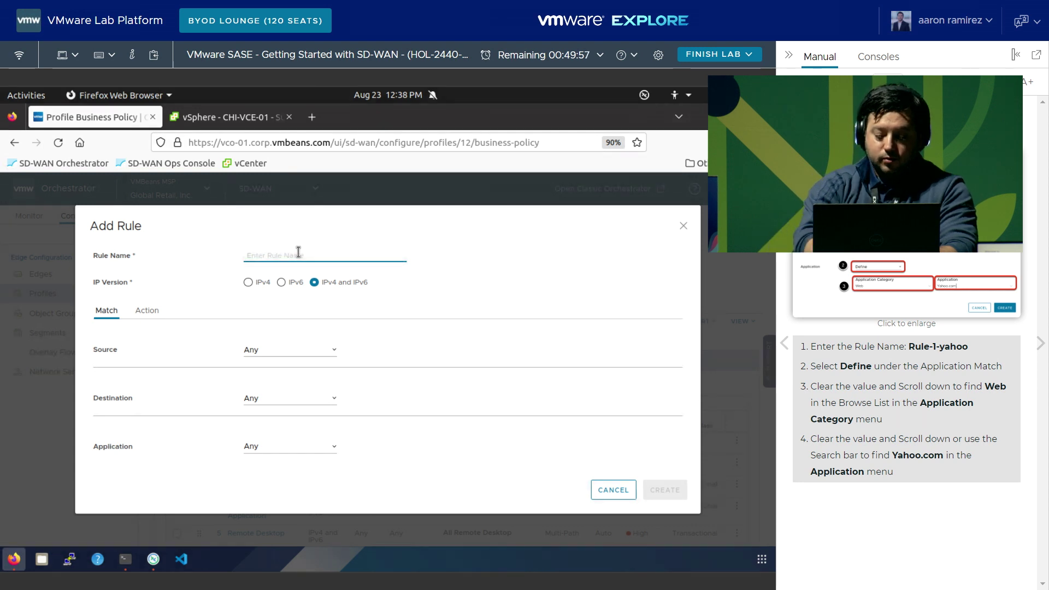
text(rule)
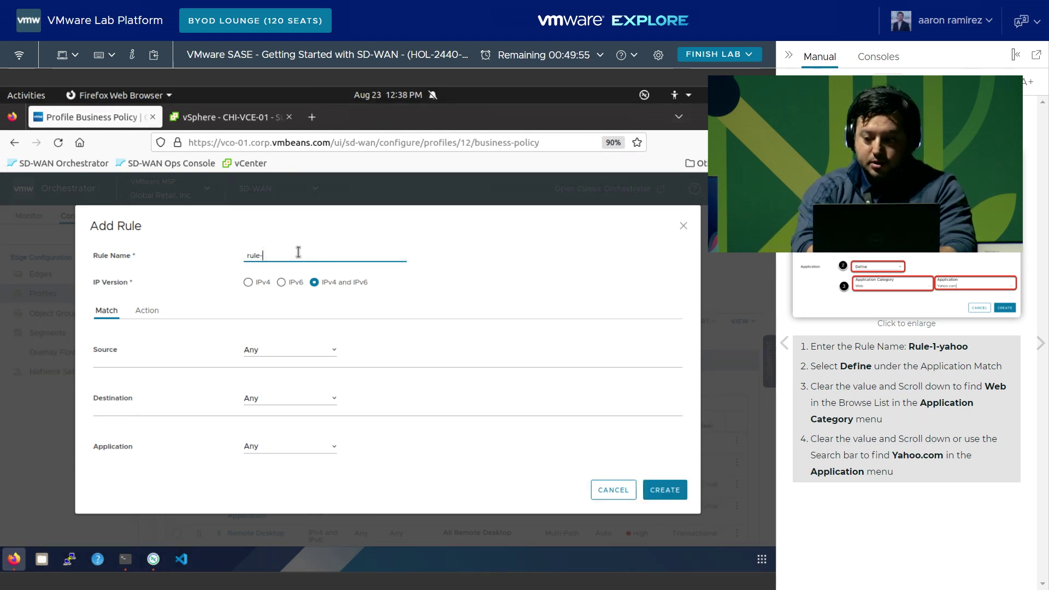
text(-1-yahoo)
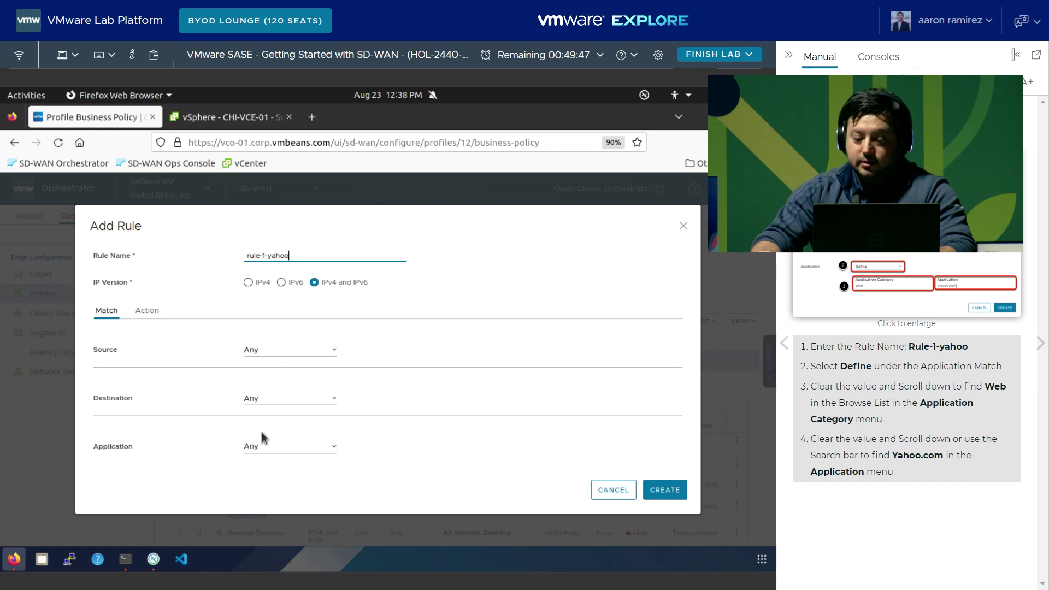
Step: Define the rule's application match with the category Web and the application Yahoo.com
click(272, 455)
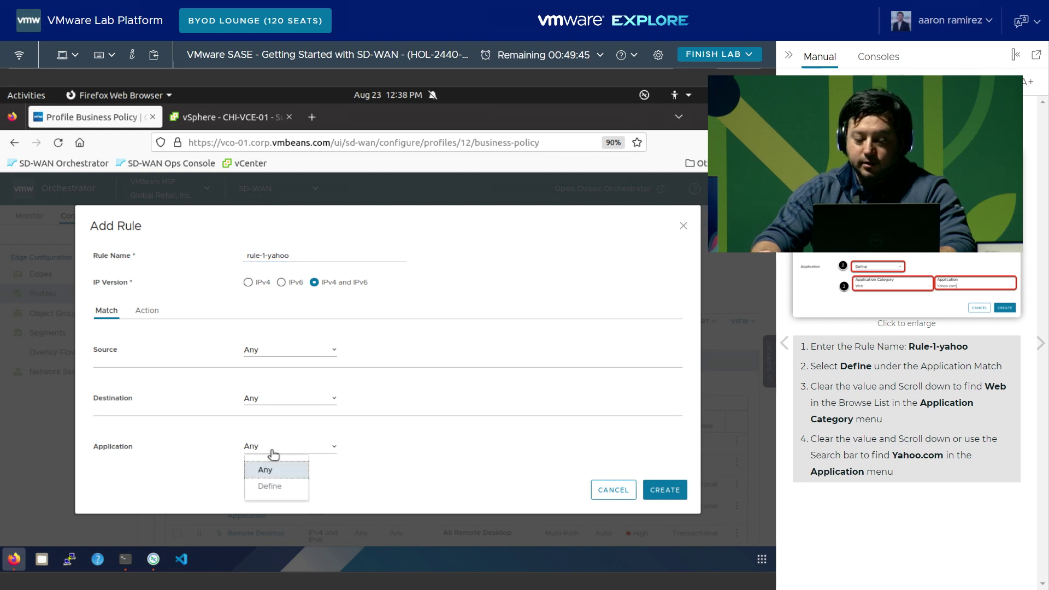
click(270, 487)
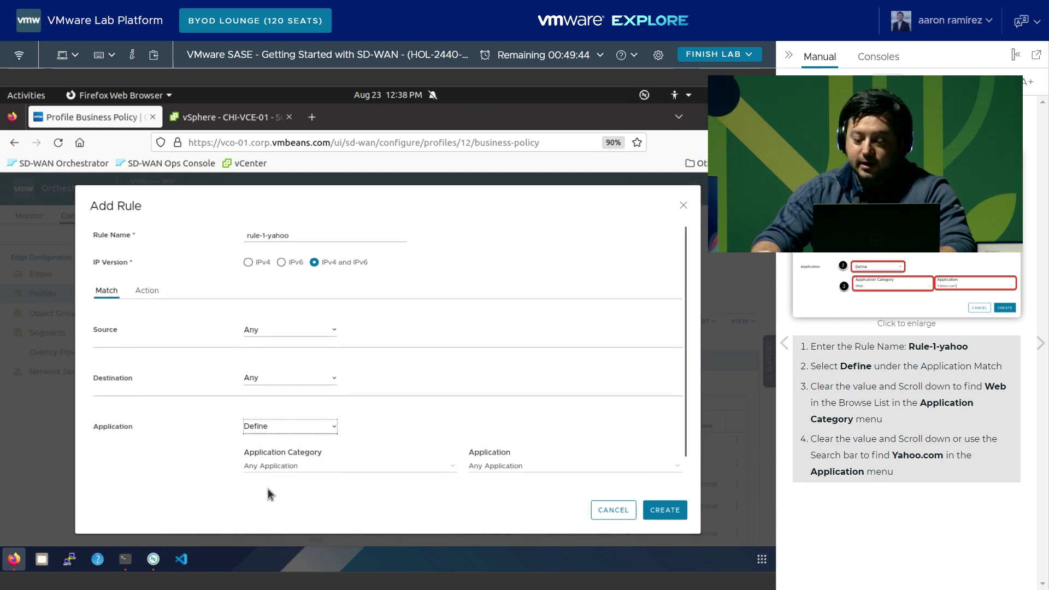
click(319, 463)
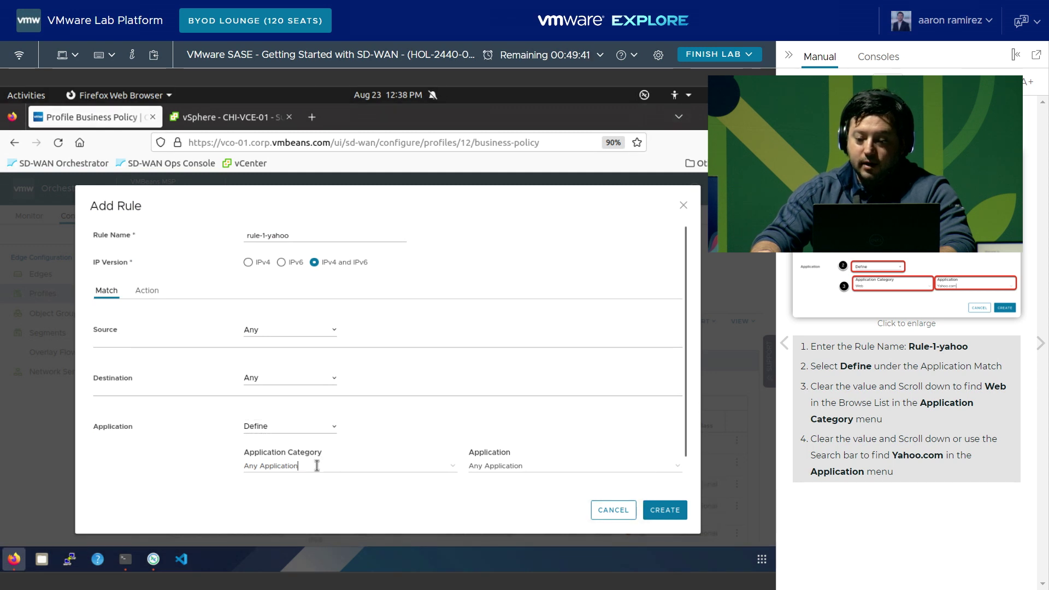
drag(316, 466, 220, 466)
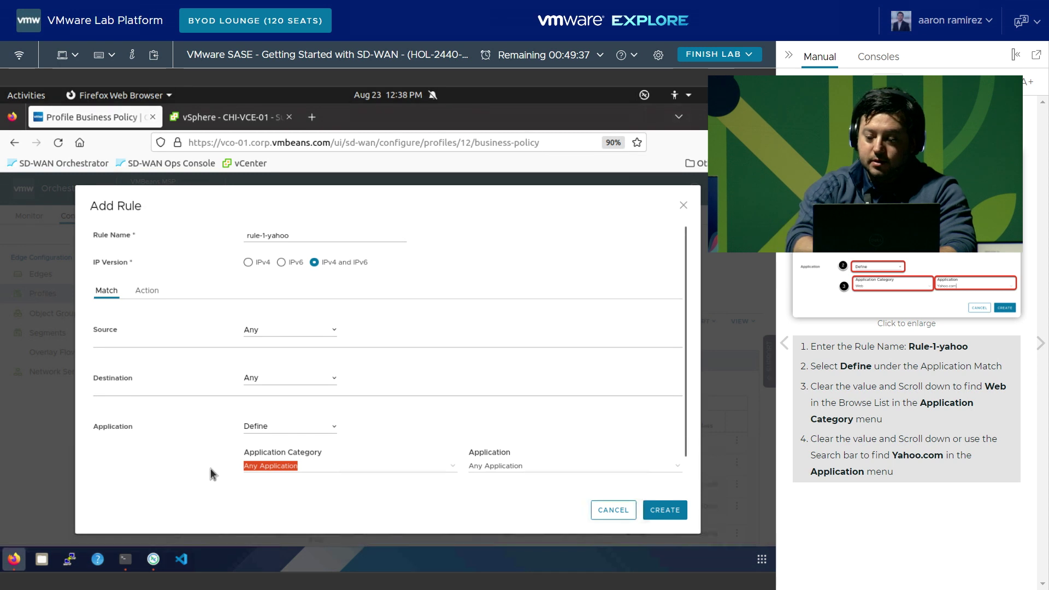
text(web)
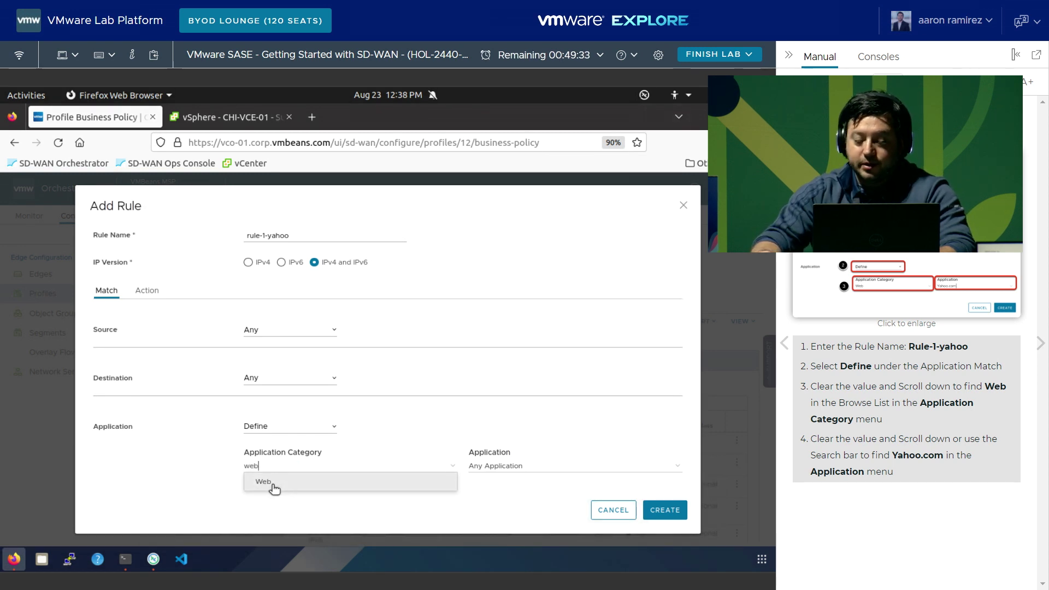
click(274, 485)
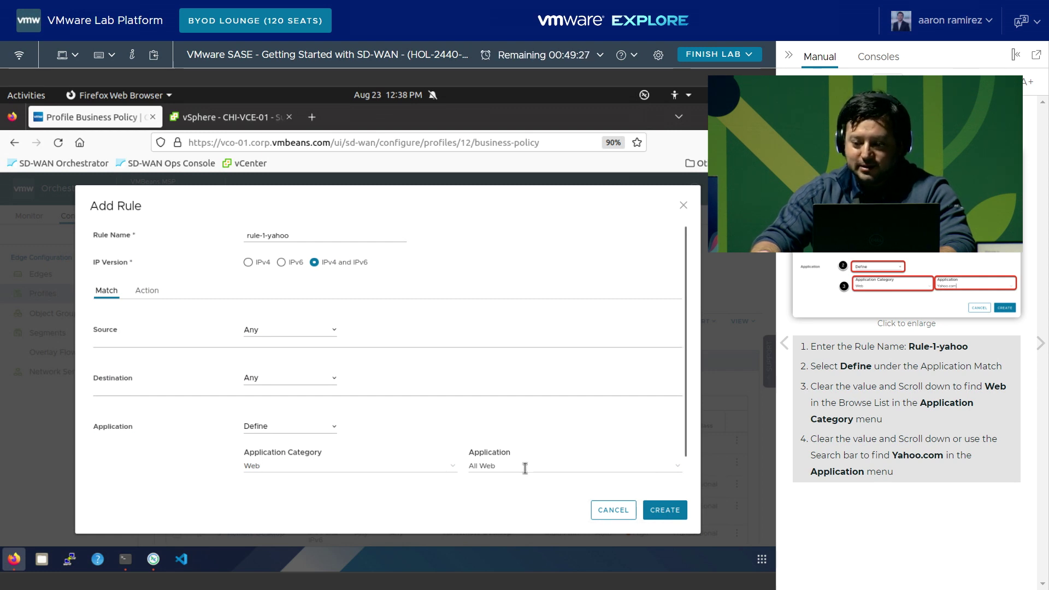
drag(525, 468, 453, 468)
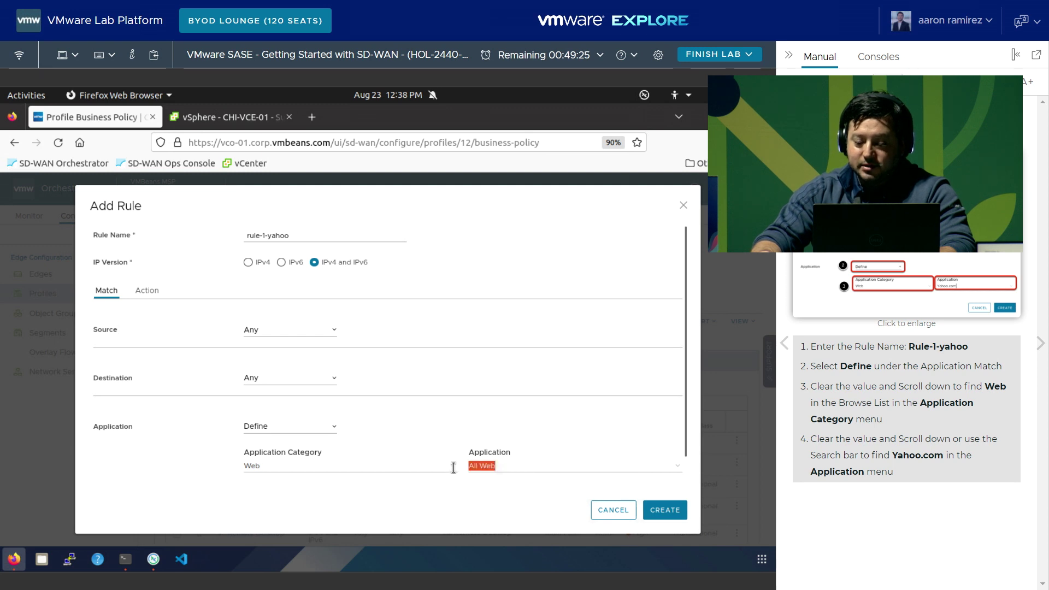
key(BackSpace)
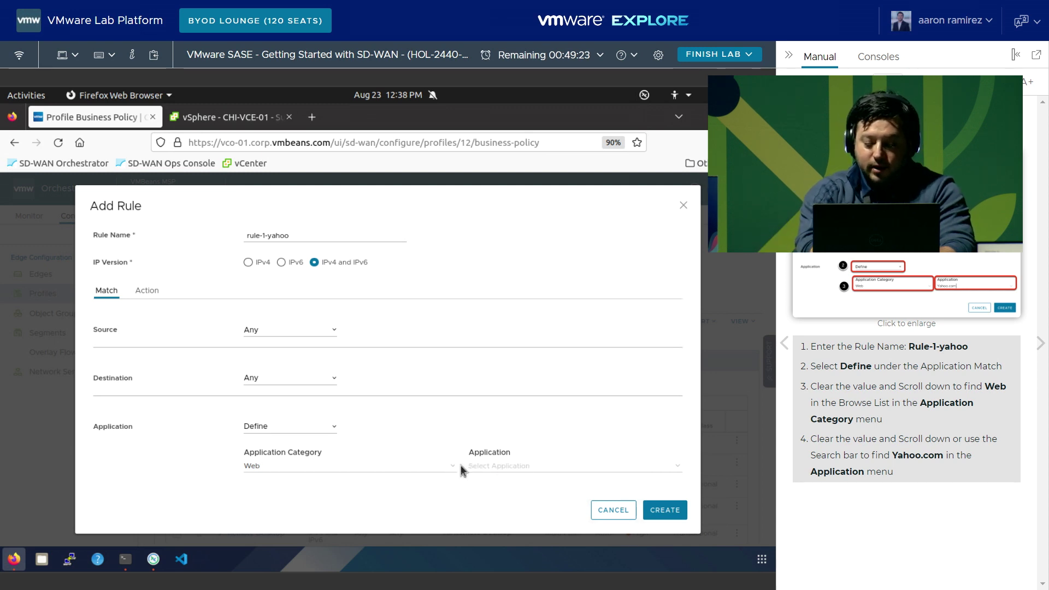
text(yahoo.com)
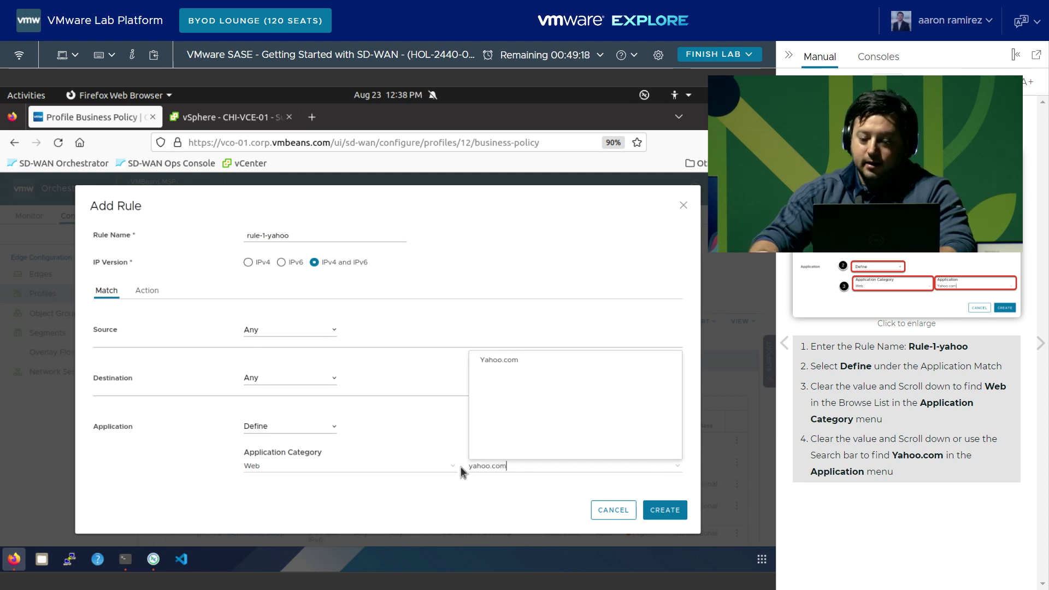
click(522, 359)
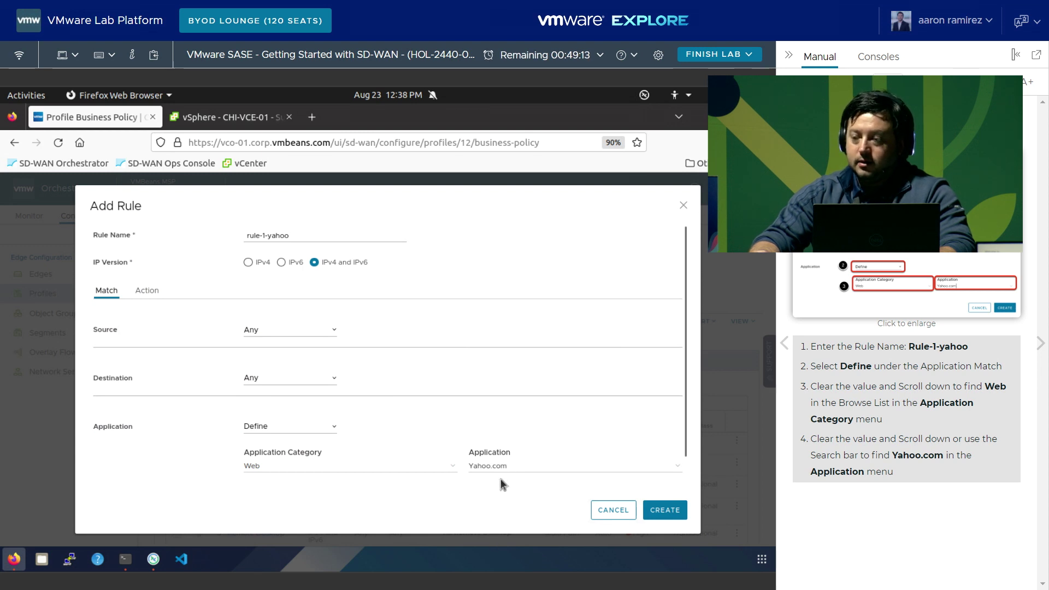
Step: Set the rule's action to the Direct network service and create the rule
click(148, 292)
click(1040, 343)
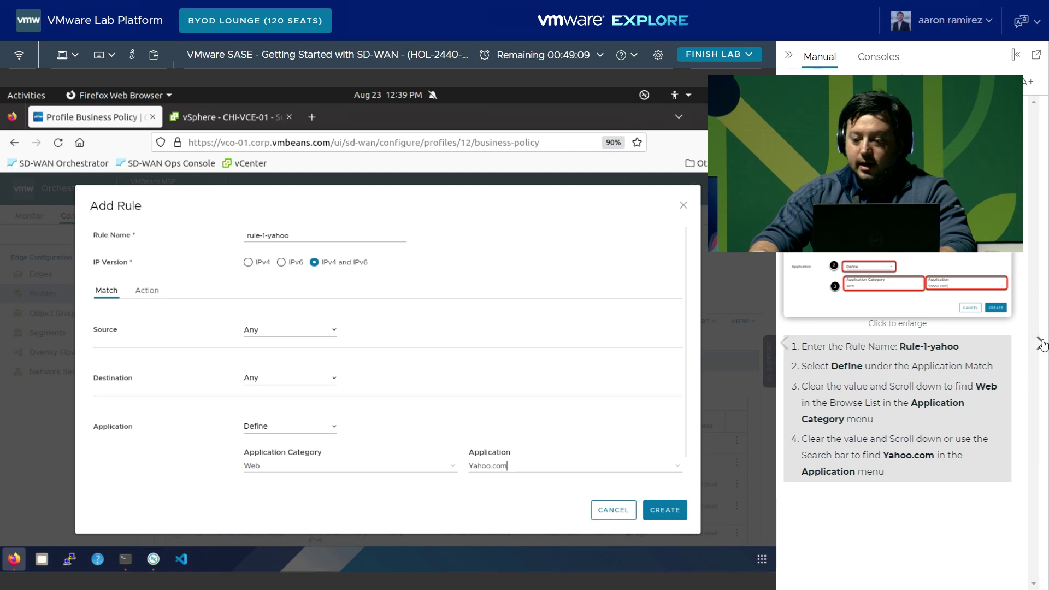
click(147, 291)
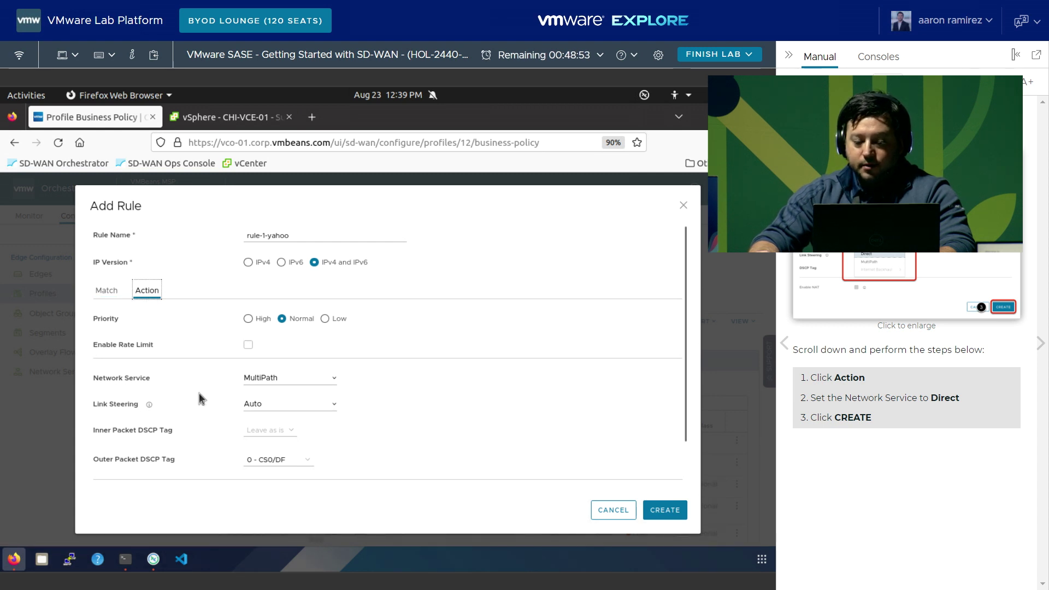
click(297, 382)
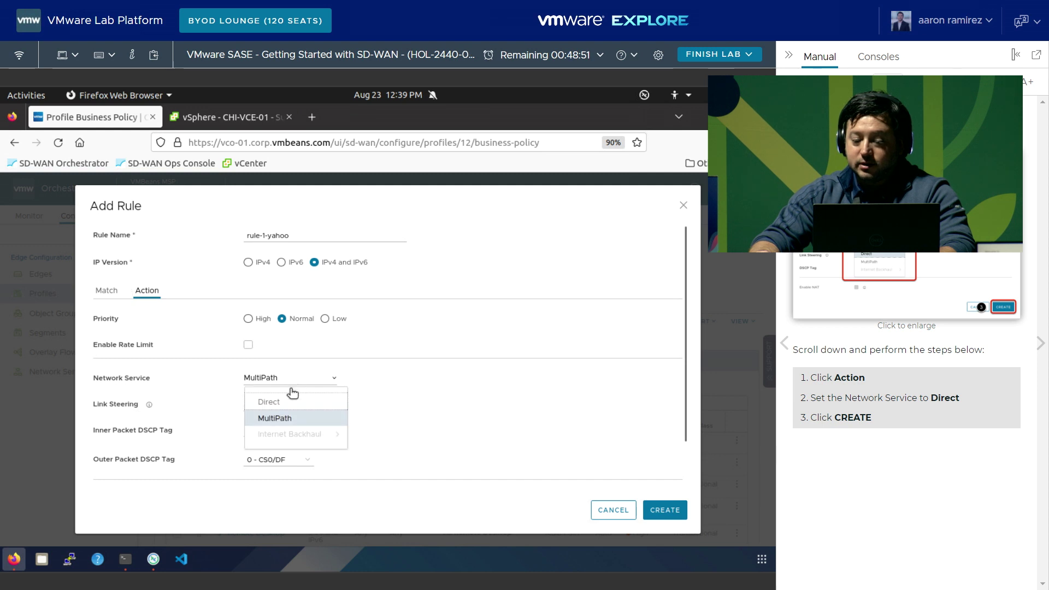
click(273, 402)
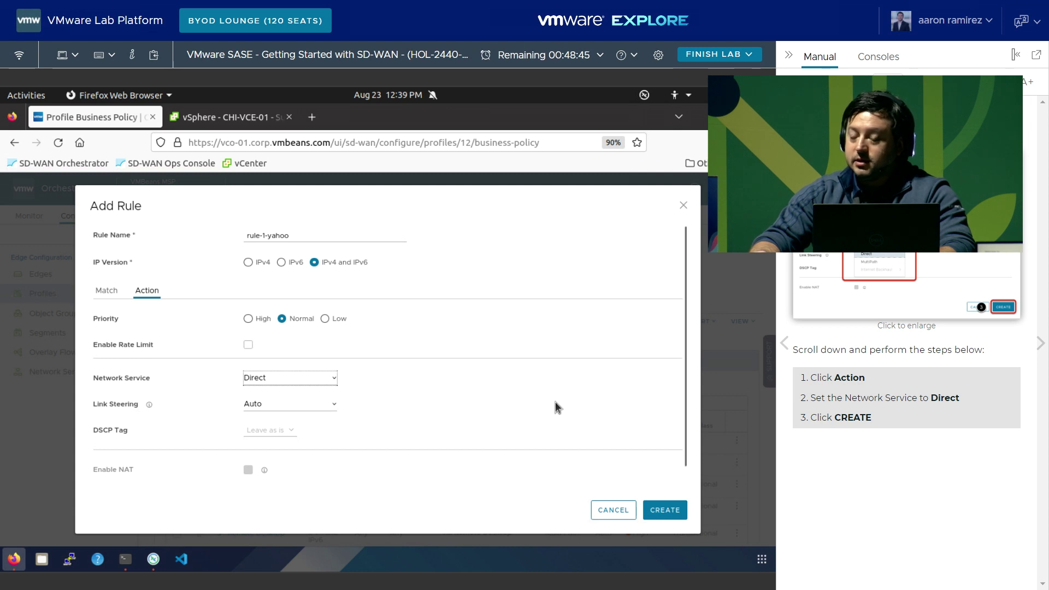
click(667, 515)
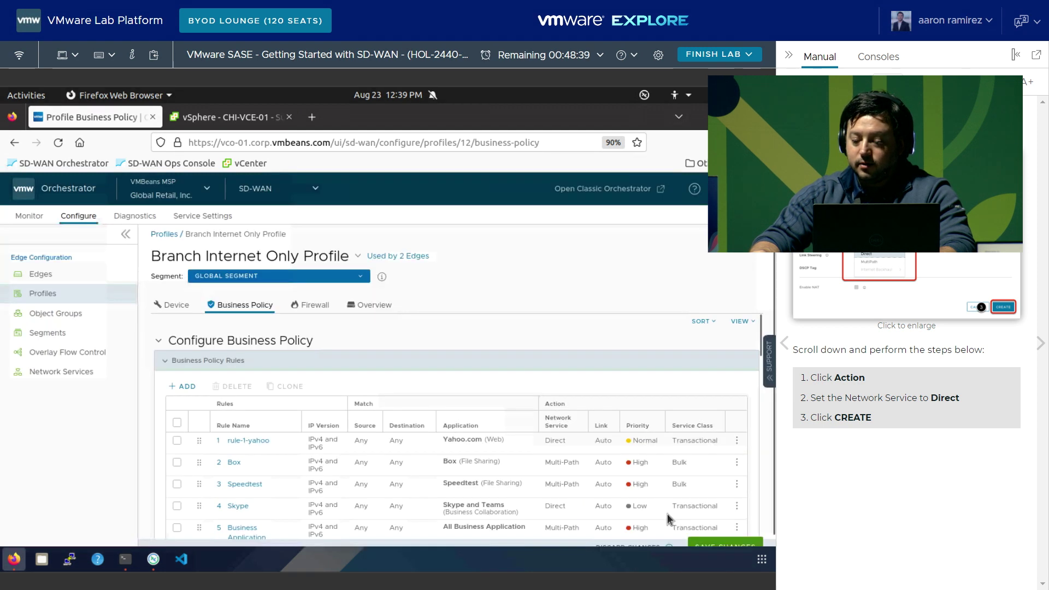
Step: Save the business policy changes on Branch Internet Only Profile and advance the manual past the verification page
click(1040, 344)
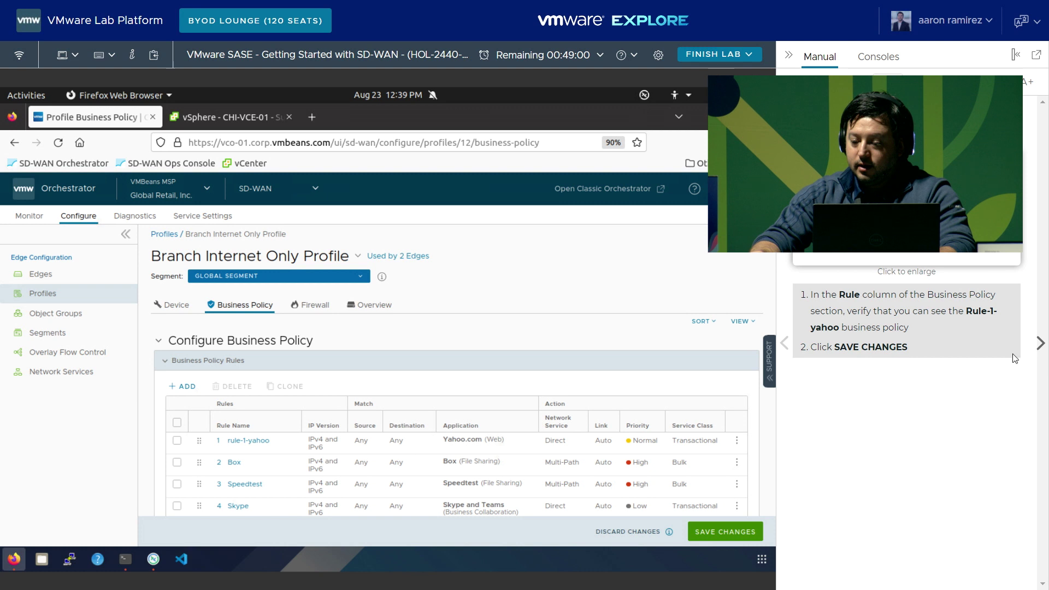
click(709, 535)
click(1041, 344)
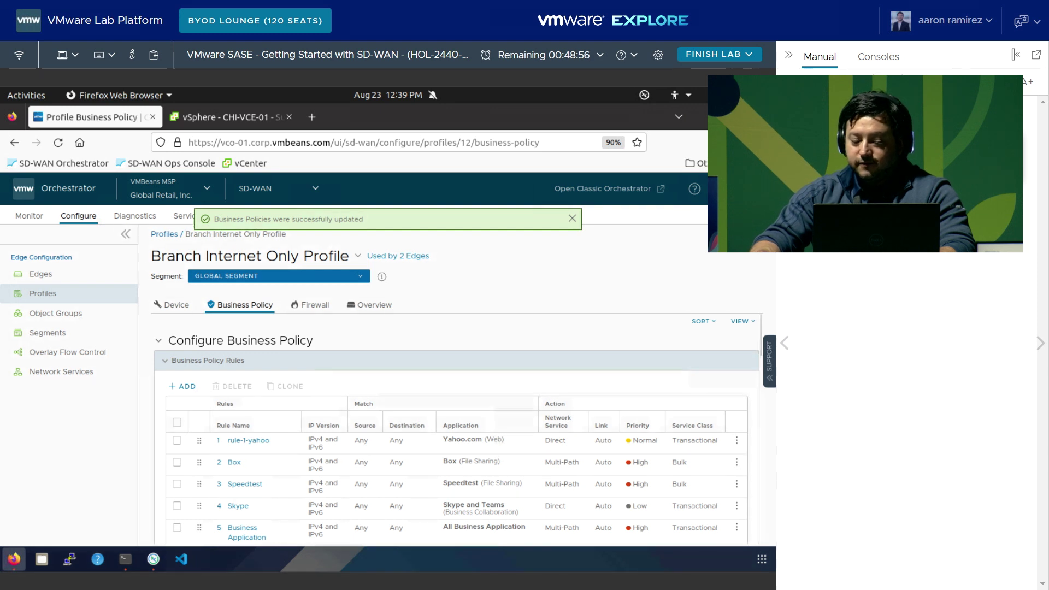
Step: Switch to the chi-client-01 session in Remmina and browse to yahoo.com in its Chrome browser, following the manual
click(153, 560)
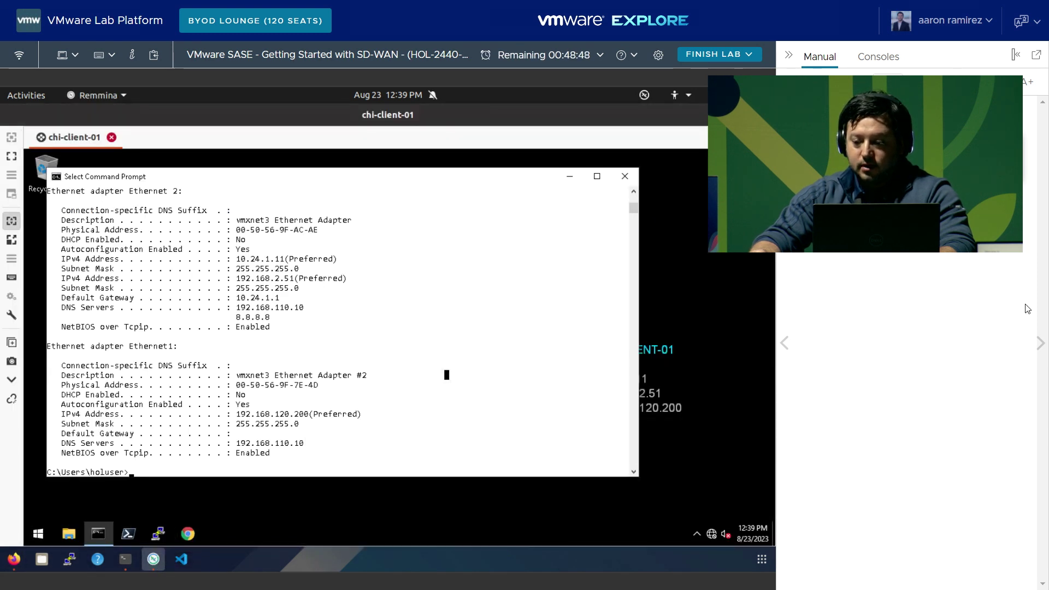
click(1041, 345)
click(1041, 345)
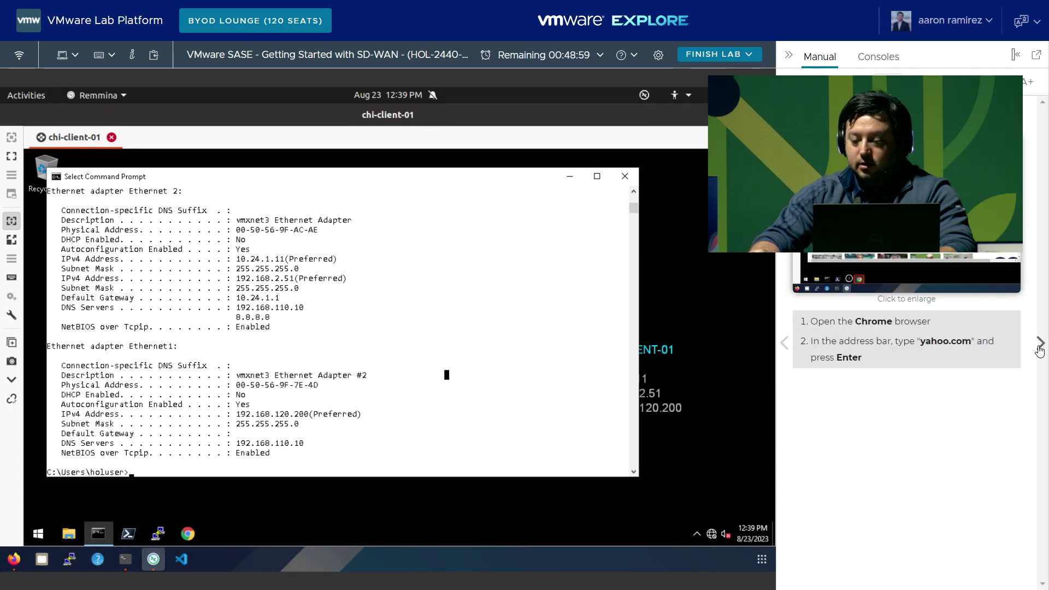
click(188, 535)
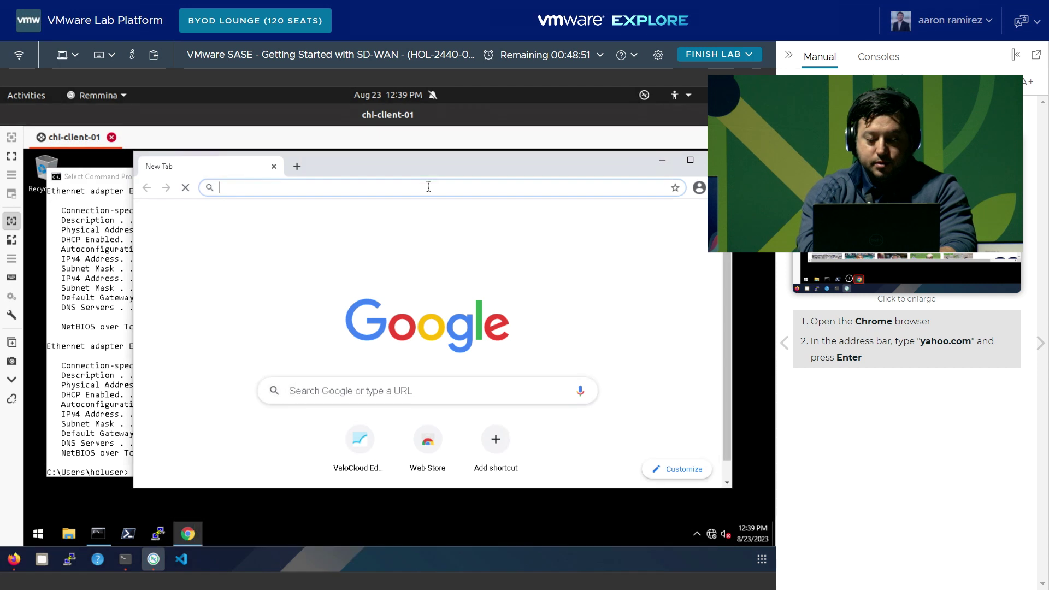
text(yahoo.com)
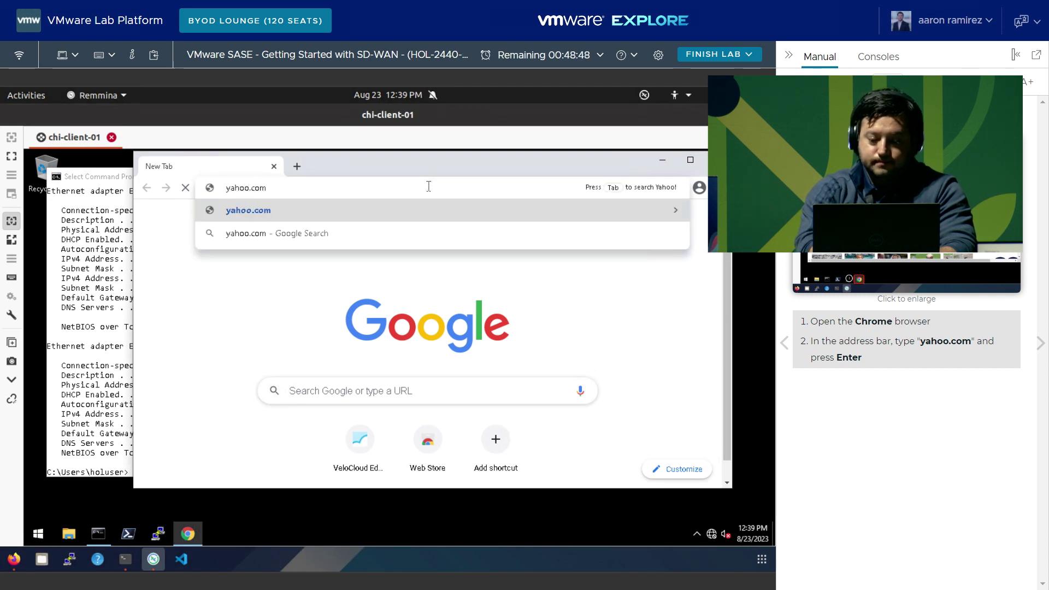
key(Return)
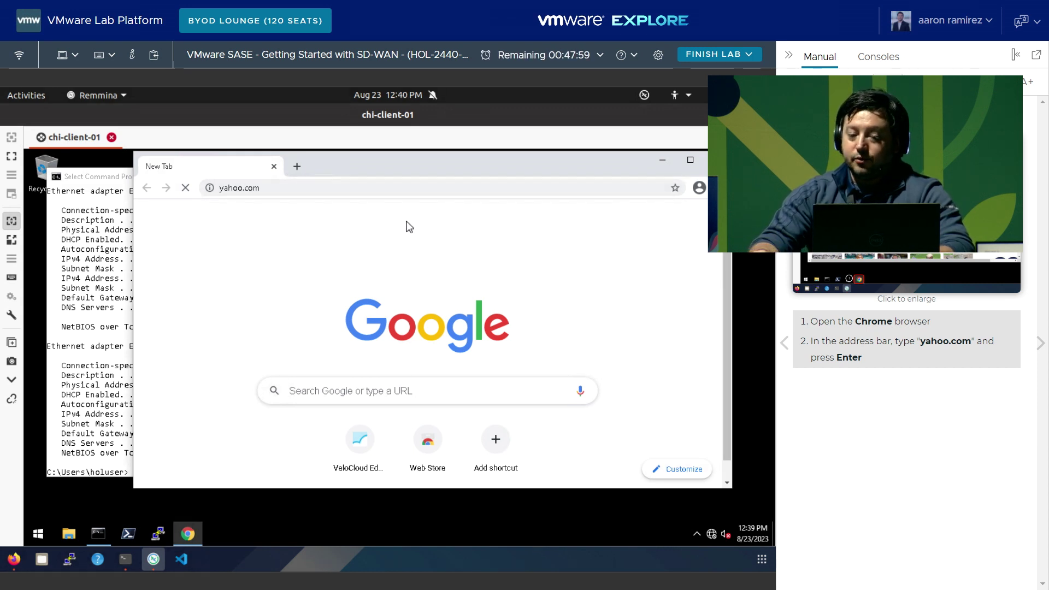
Step: Try again to load yahoo.com in the chi-client-01 Chrome window
click(328, 193)
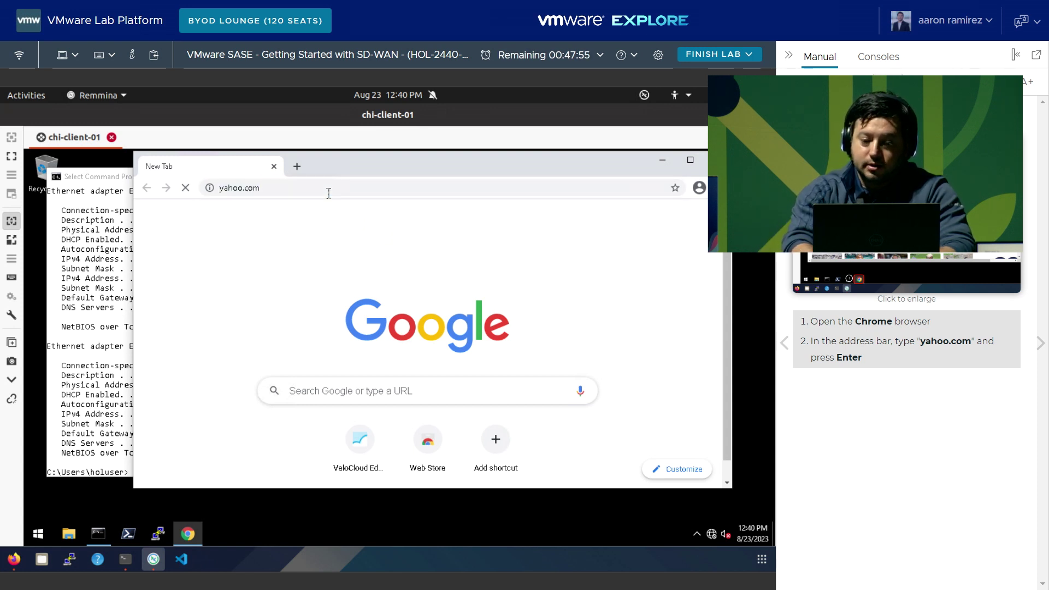
click(273, 187)
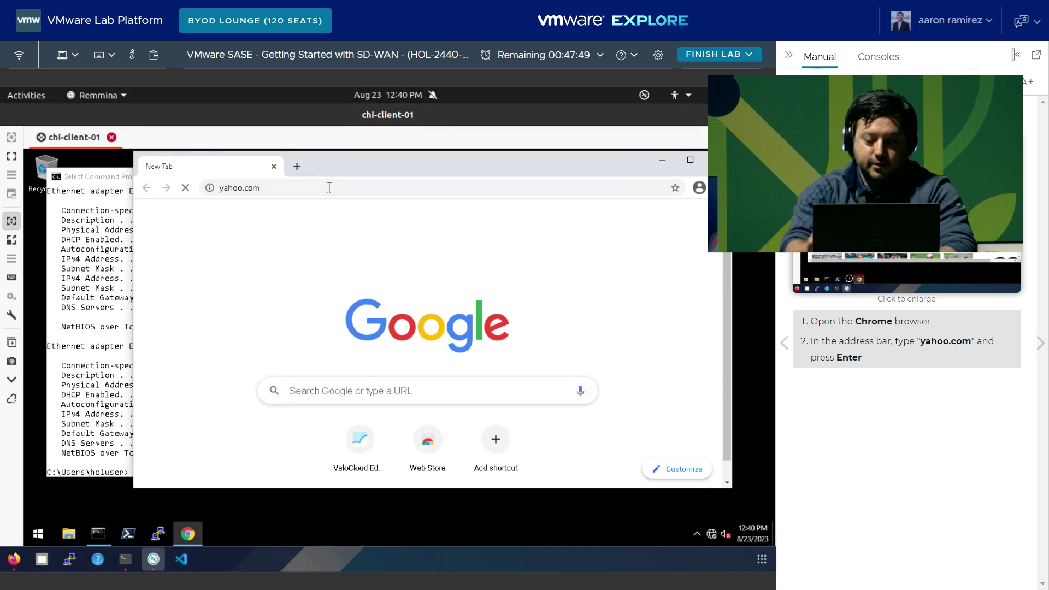
drag(373, 162, 383, 171)
click(294, 195)
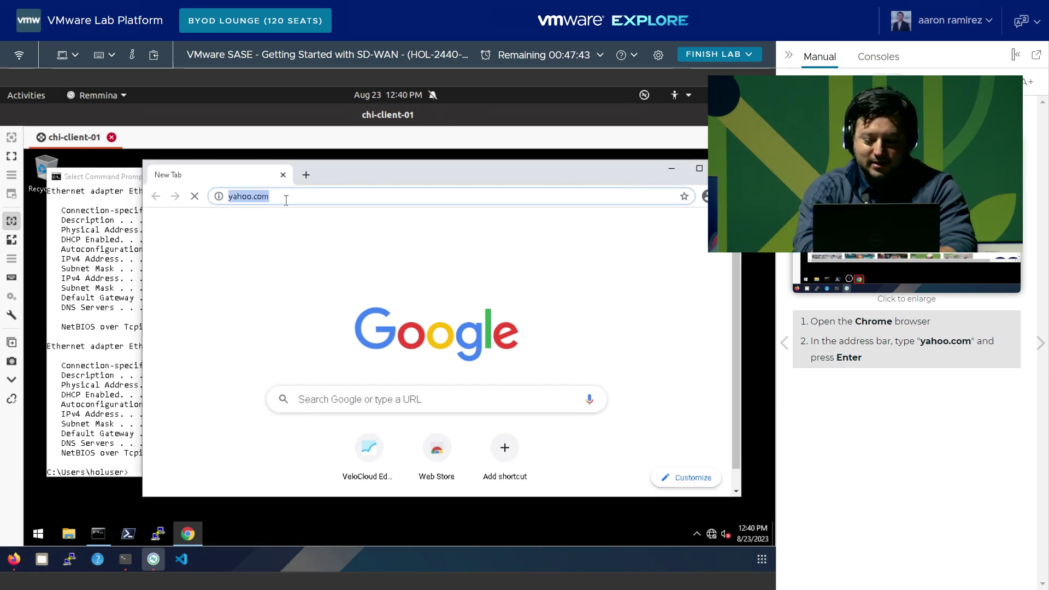
key(Return)
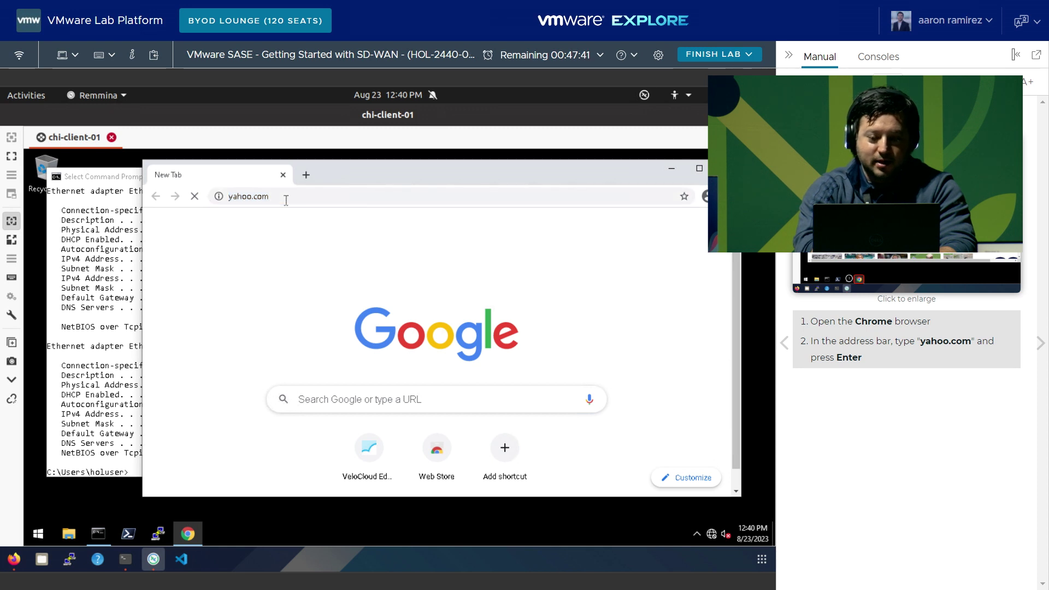
click(369, 194)
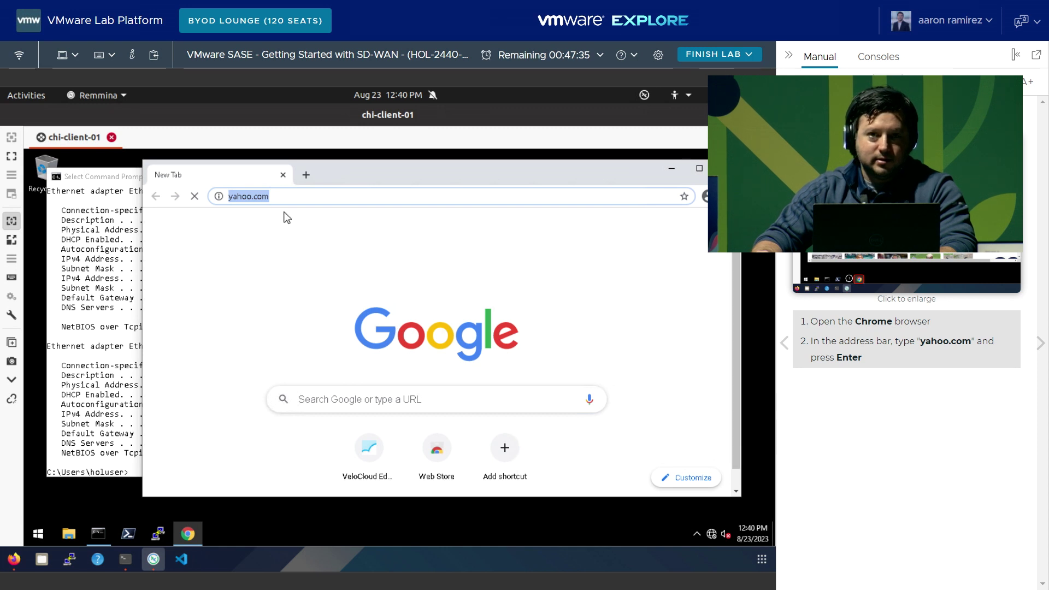
key(BackSpace)
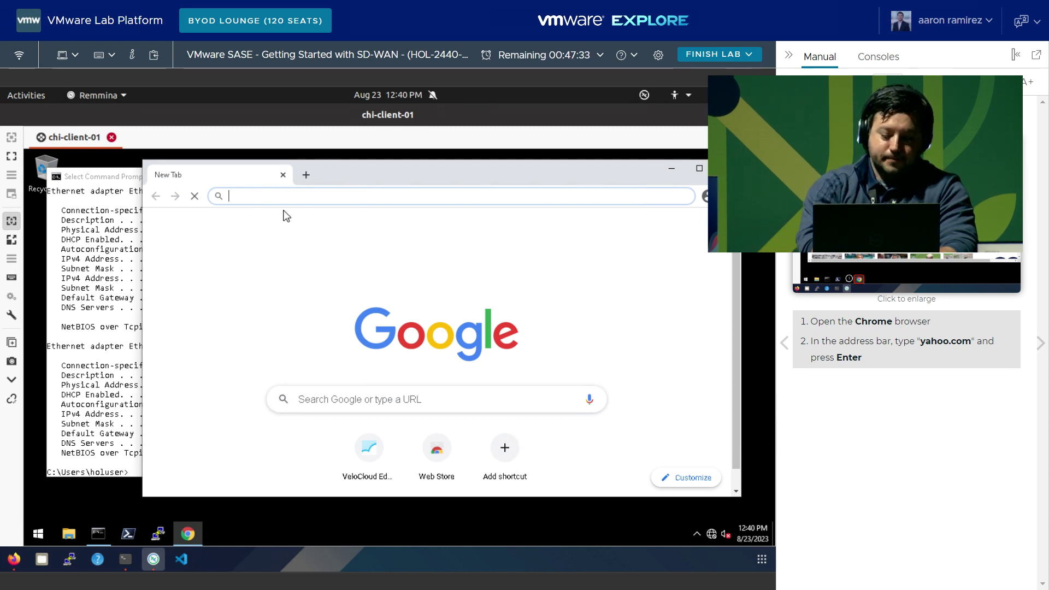
text(yah)
key(BackSpace)
key(BackSpace)
key(BackSpace)
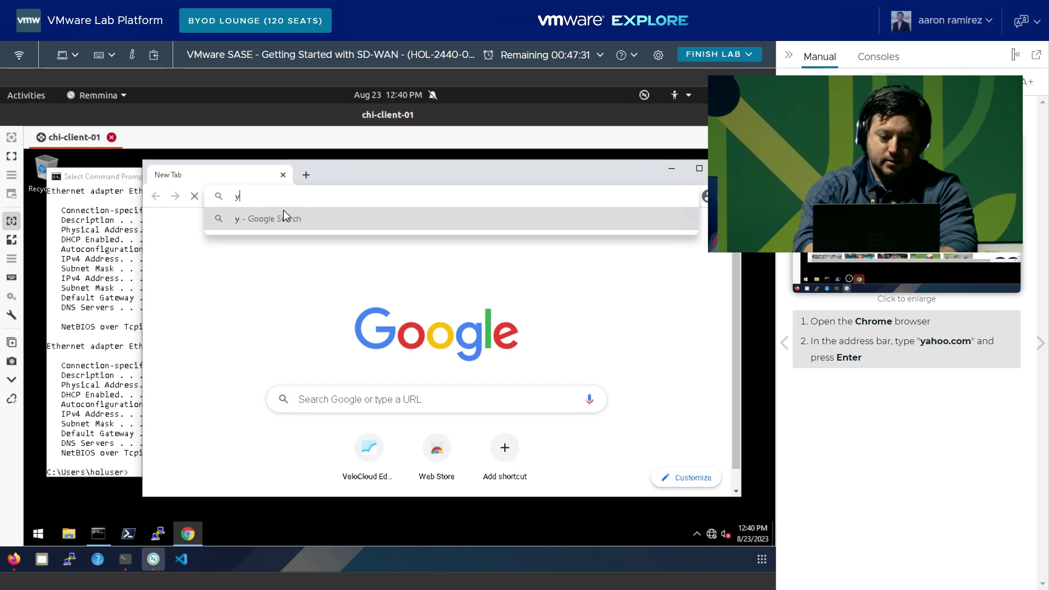
text(yah)
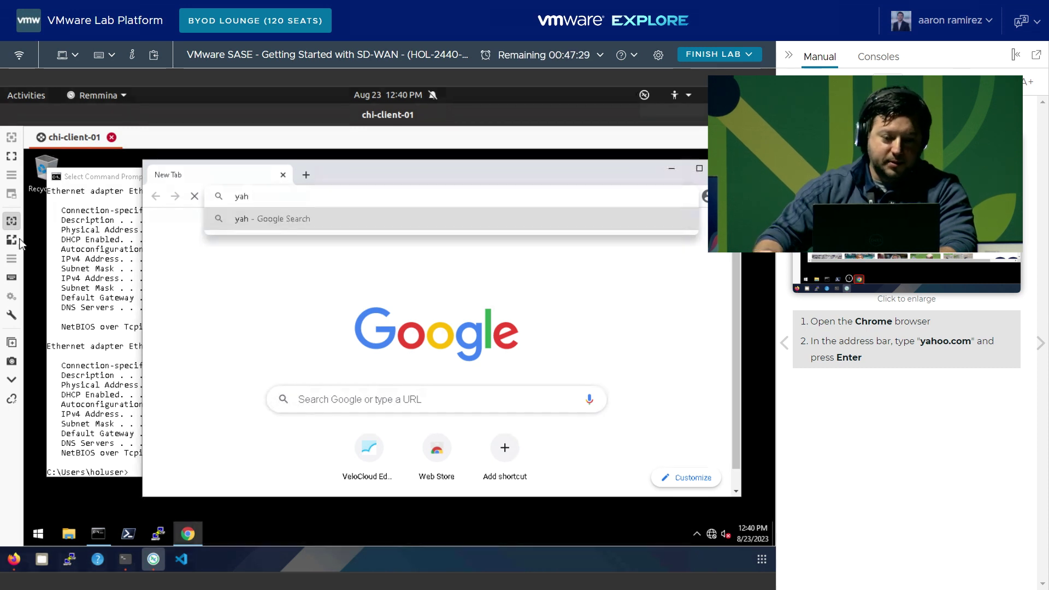
Step: Ping the default gateway 10.24.1.1 from the Command Prompt on chi-client-01
click(89, 184)
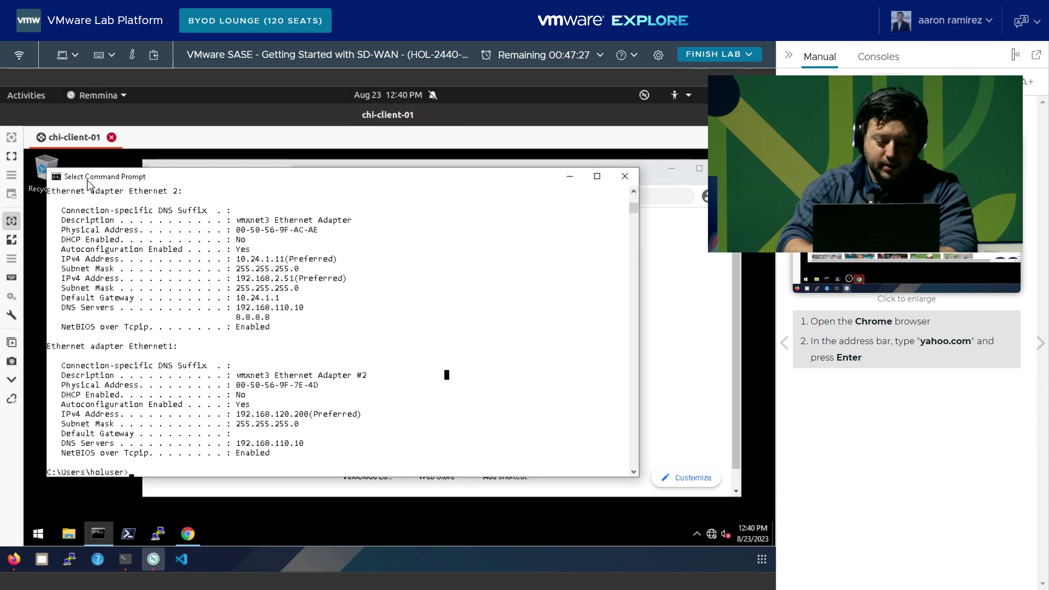
text(ping 10.24.1.1)
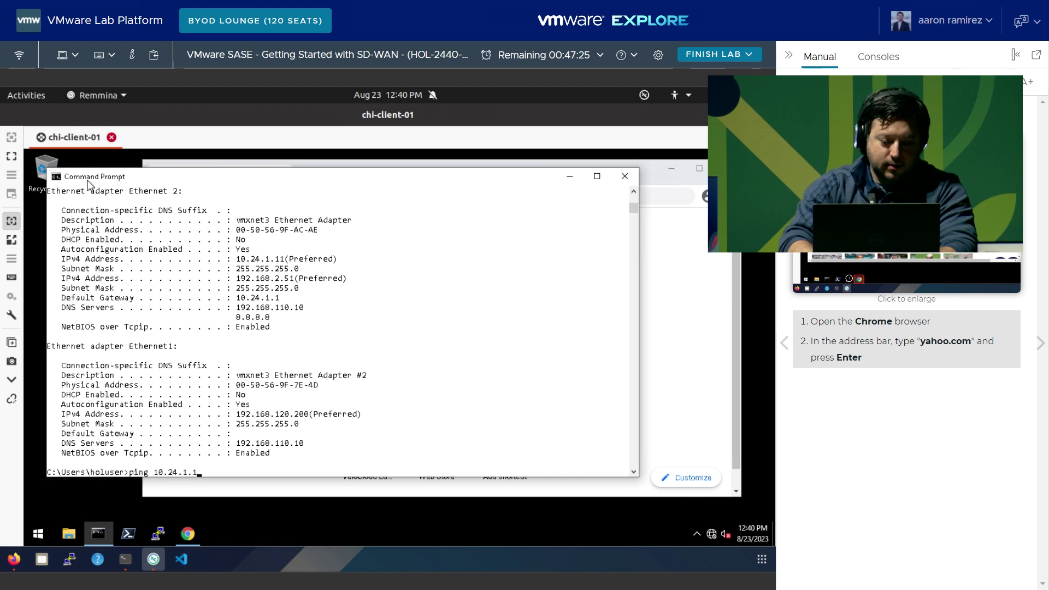
key(Return)
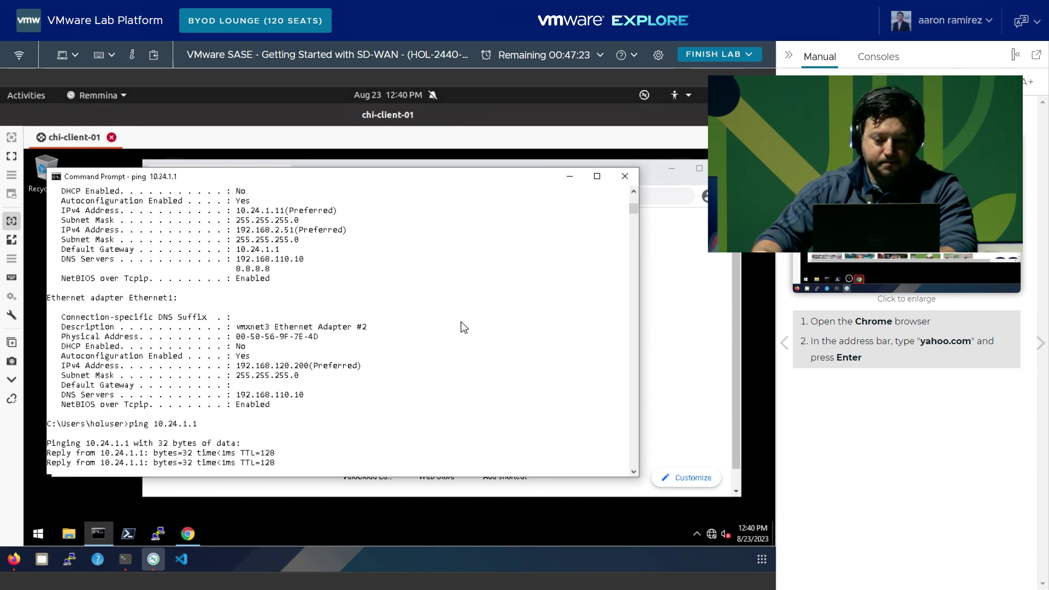
Step: Return to Chrome on chi-client-01 and try to load yahoo.com once more
click(719, 356)
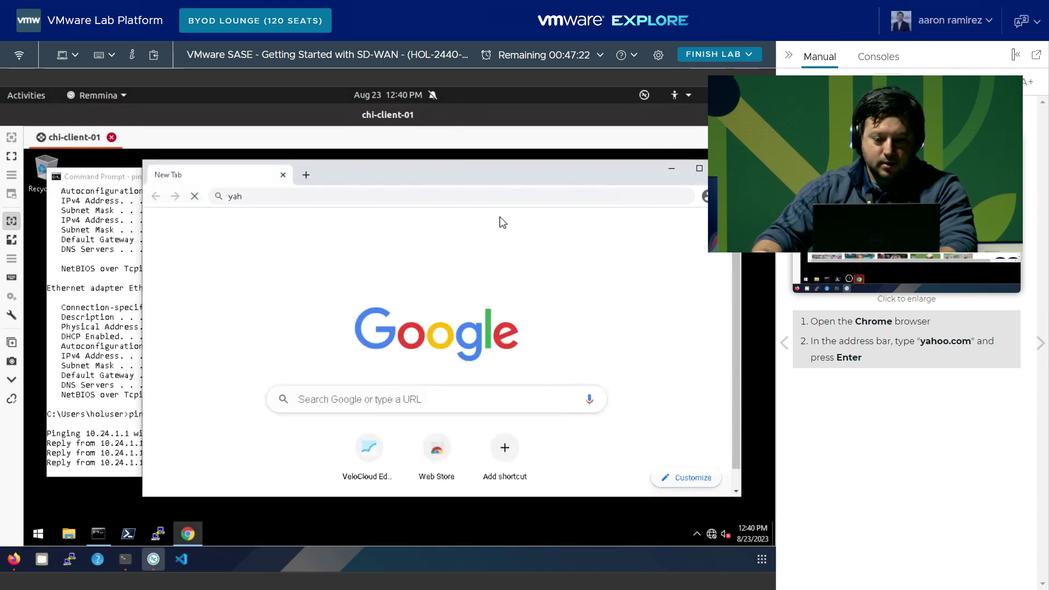
click(330, 196)
text(yah)
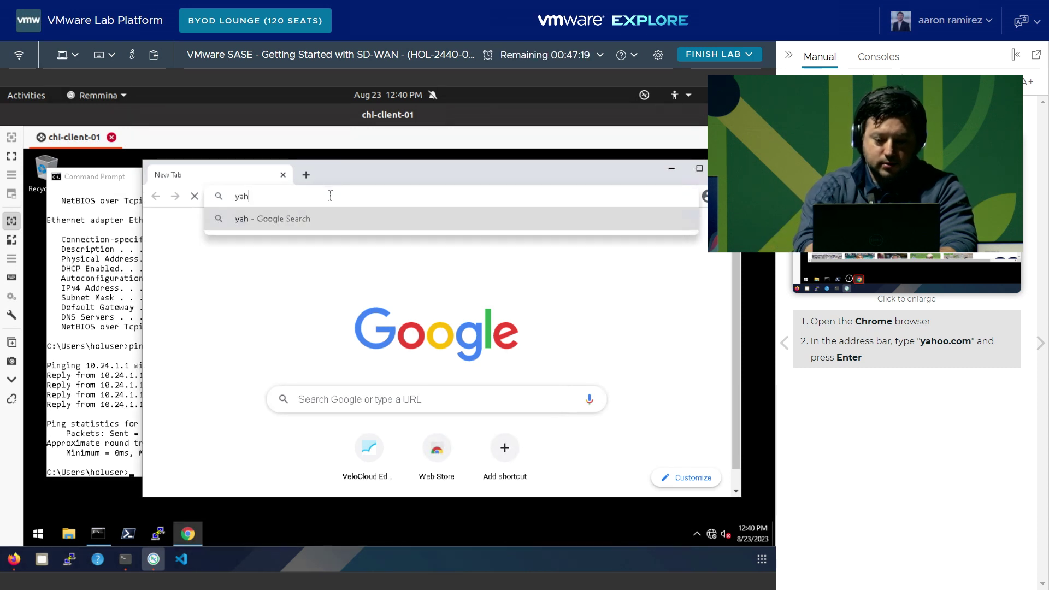
text(oo.com)
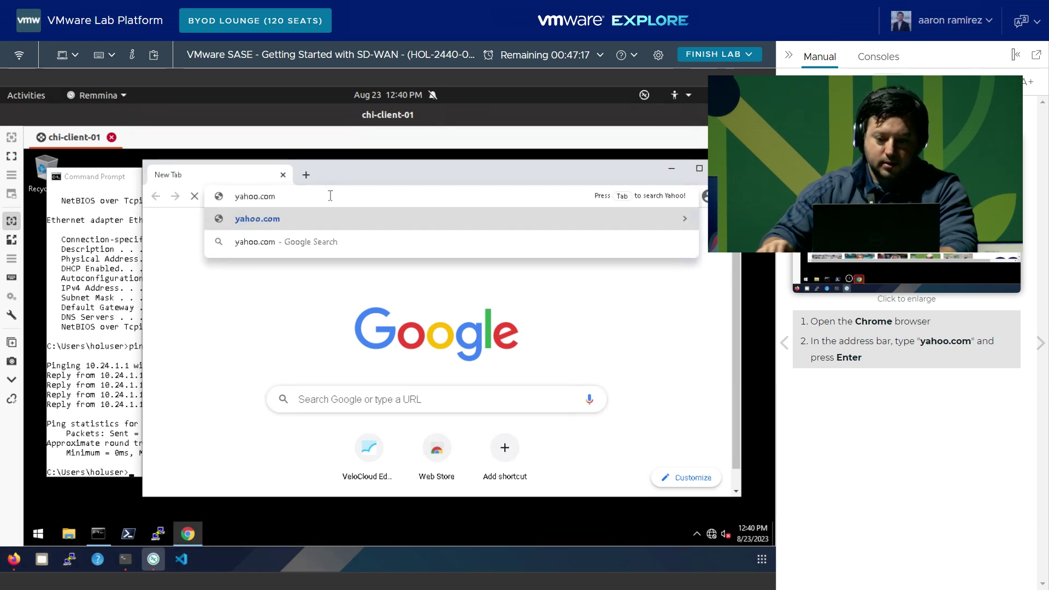
key(Return)
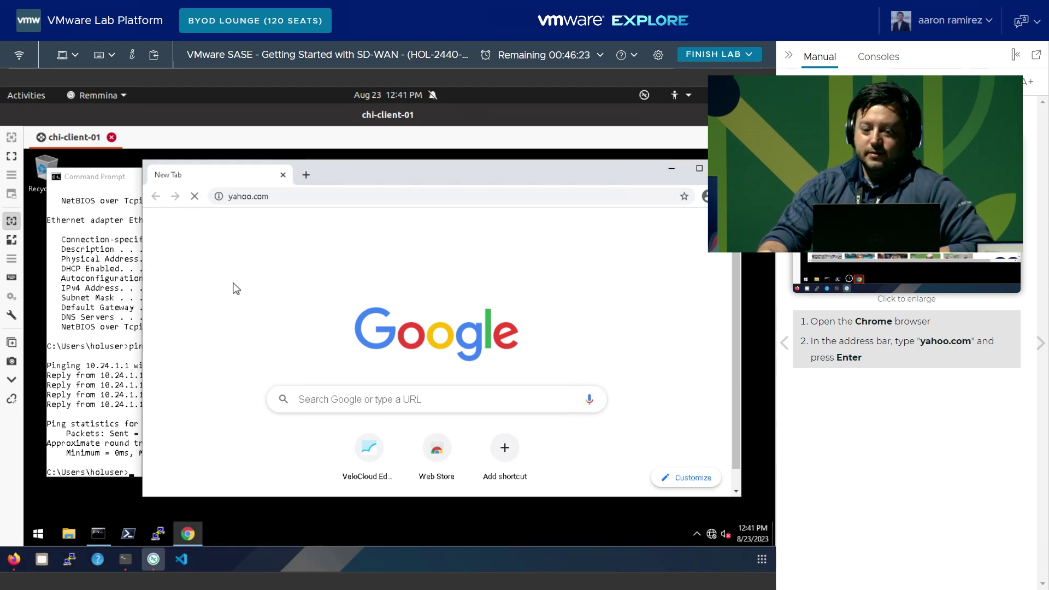
click(276, 200)
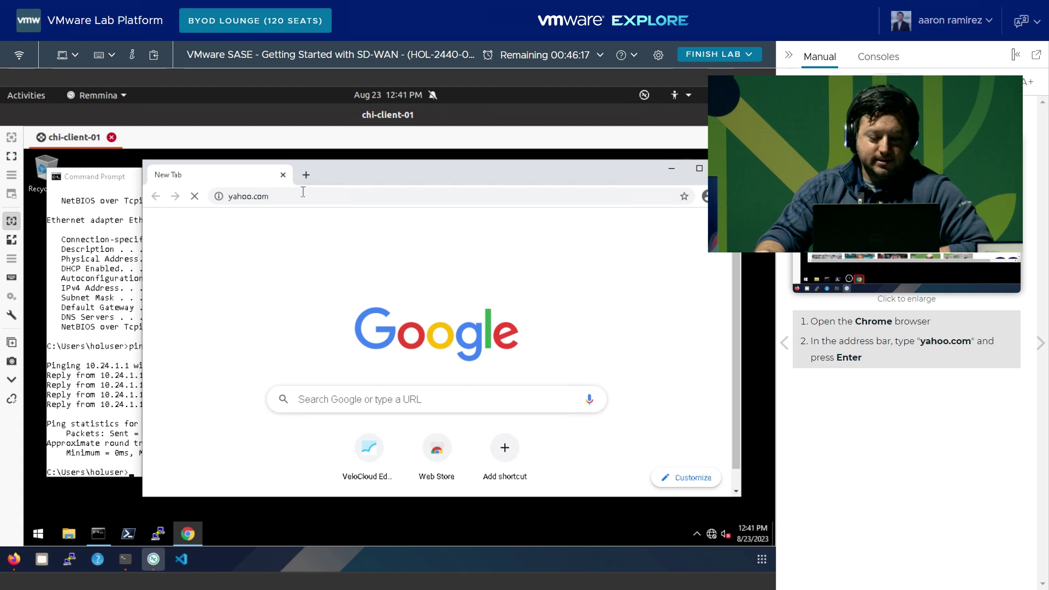
Step: Switch to the Orchestrator in Firefox and check the status of the monitored edges, refreshing the list
click(13, 559)
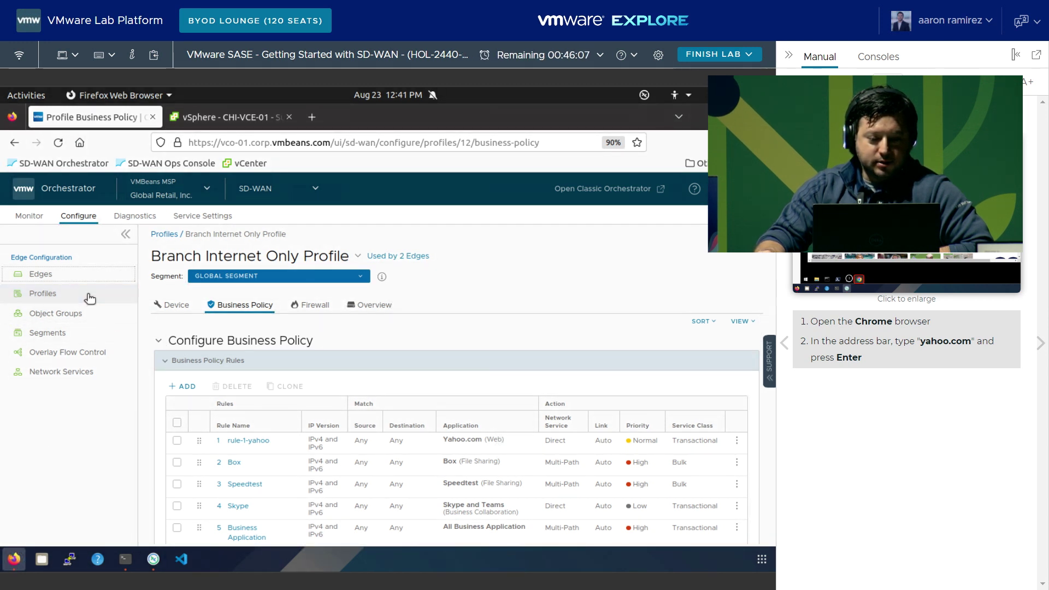
click(28, 219)
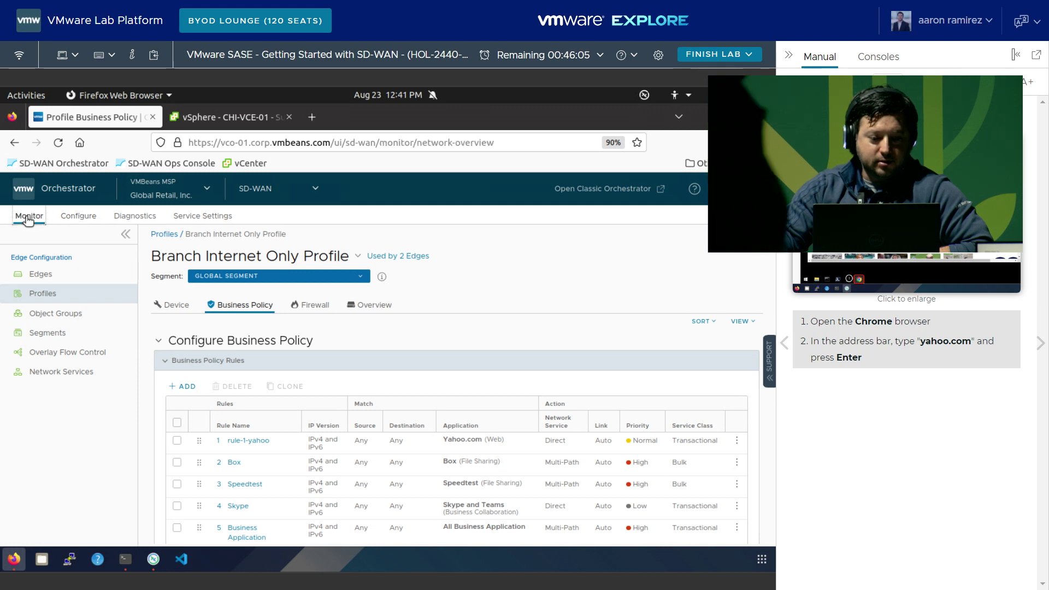
click(46, 281)
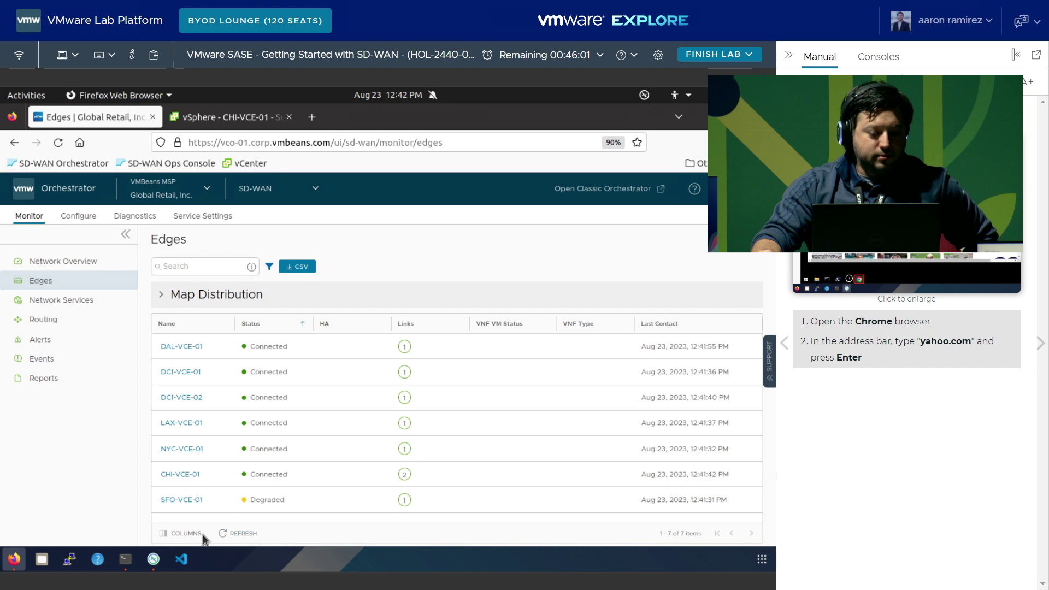
click(229, 536)
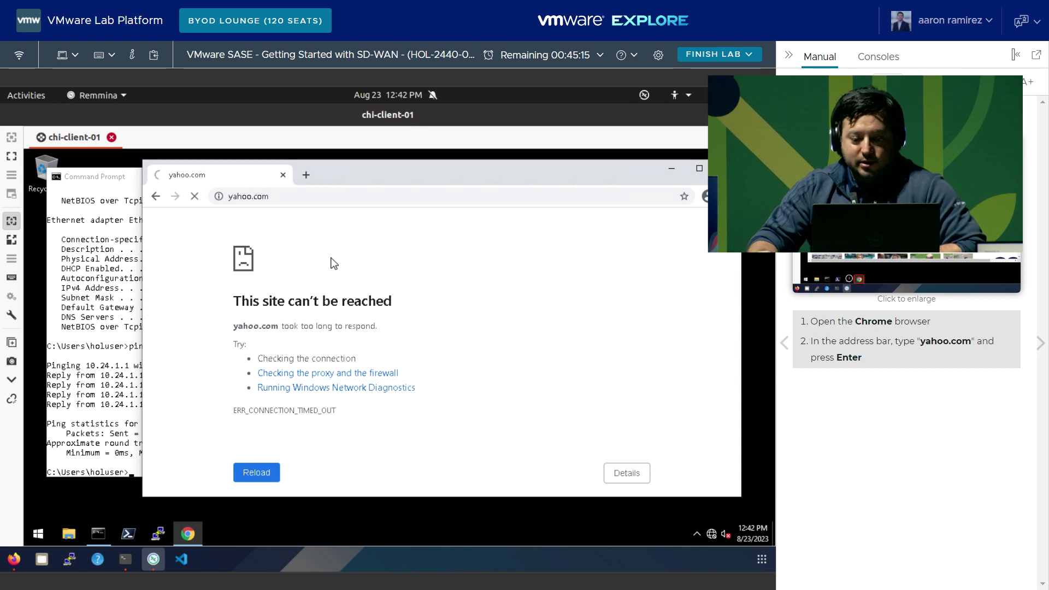
Step: In the vSphere Client in Firefox, disconnect Network adapter 2 of the CHI-VCE-01 virtual machine and apply the settings
click(13, 560)
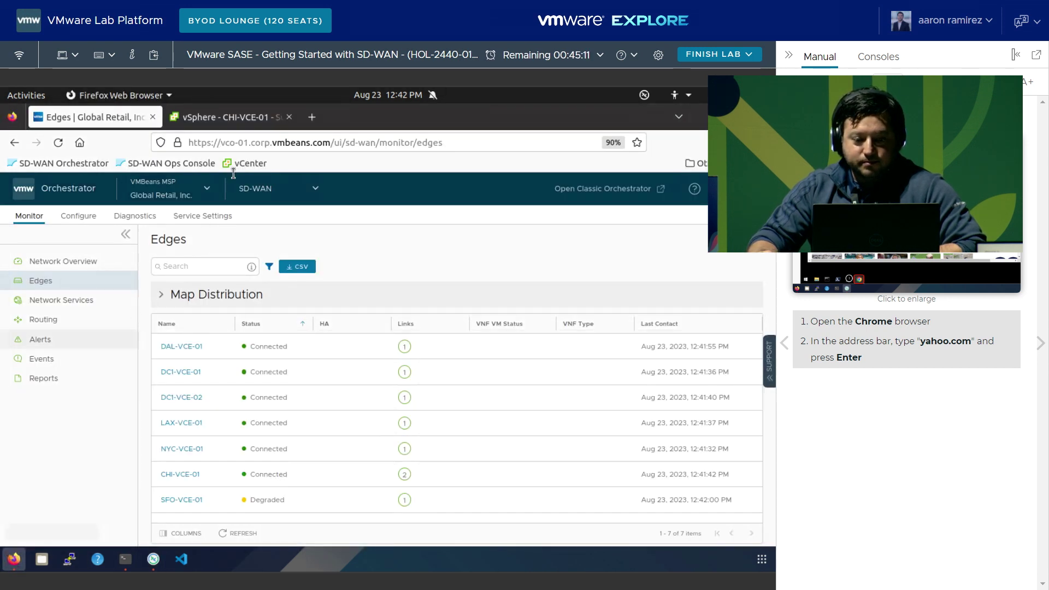
click(229, 121)
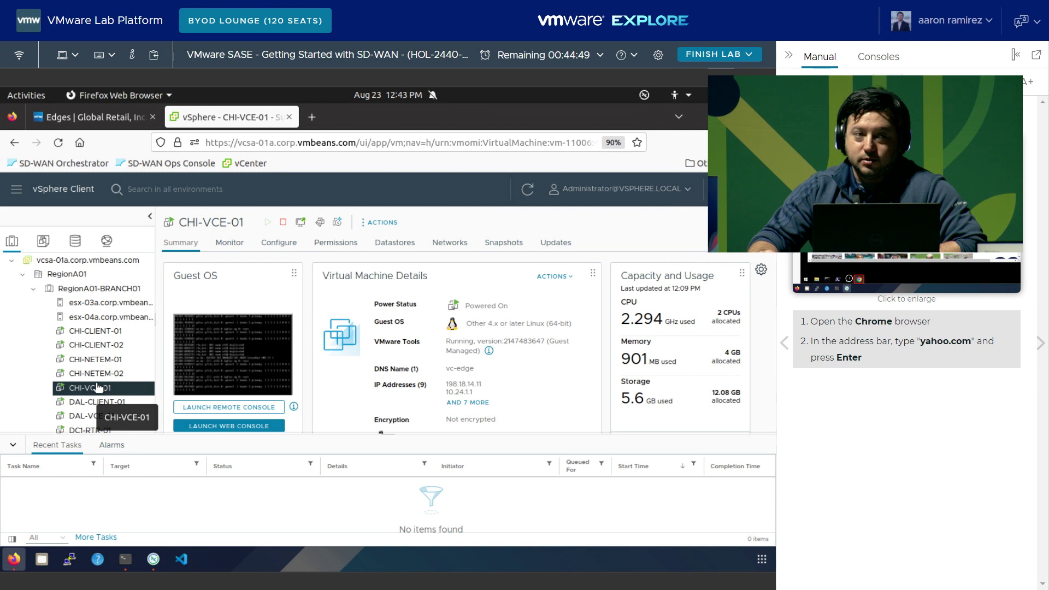
click(381, 222)
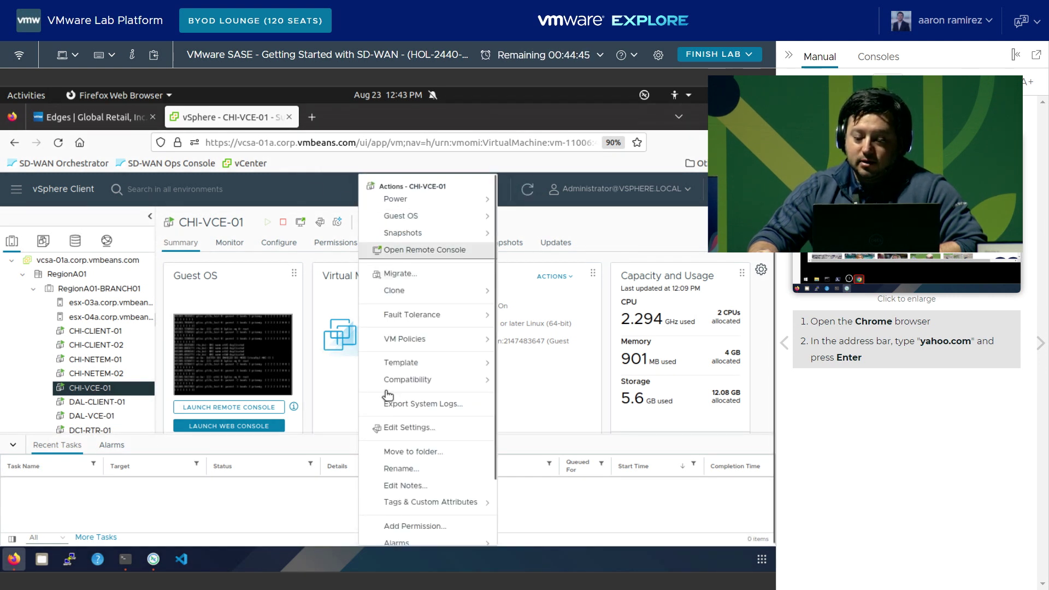
click(409, 428)
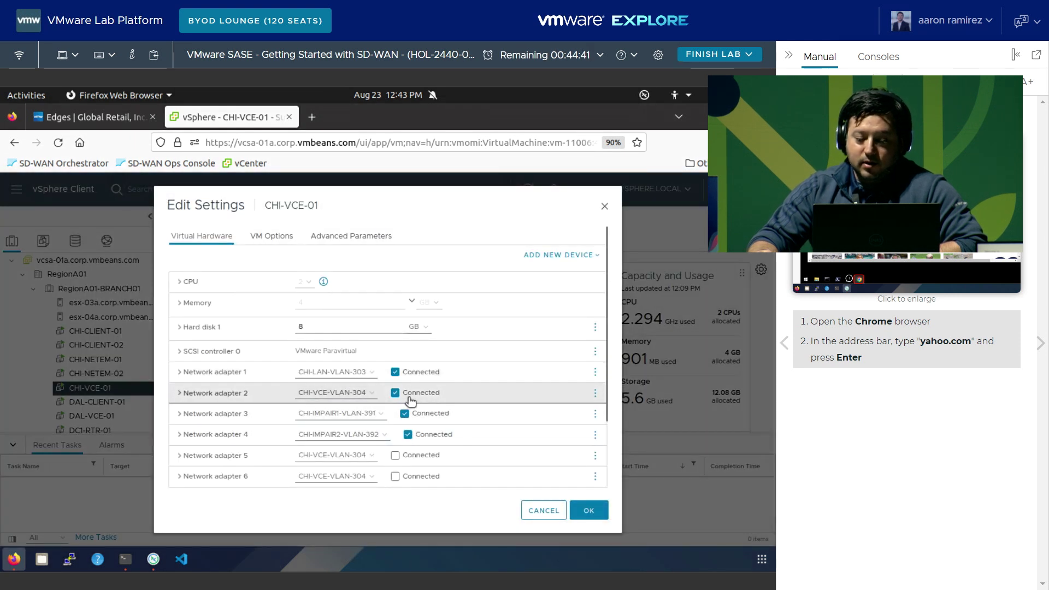
click(395, 393)
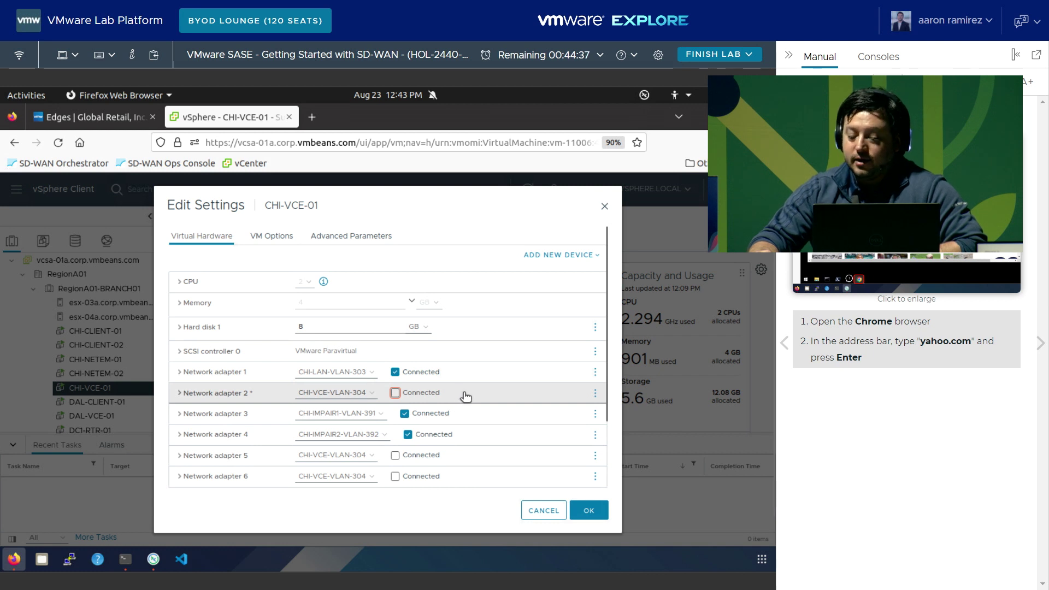
click(587, 513)
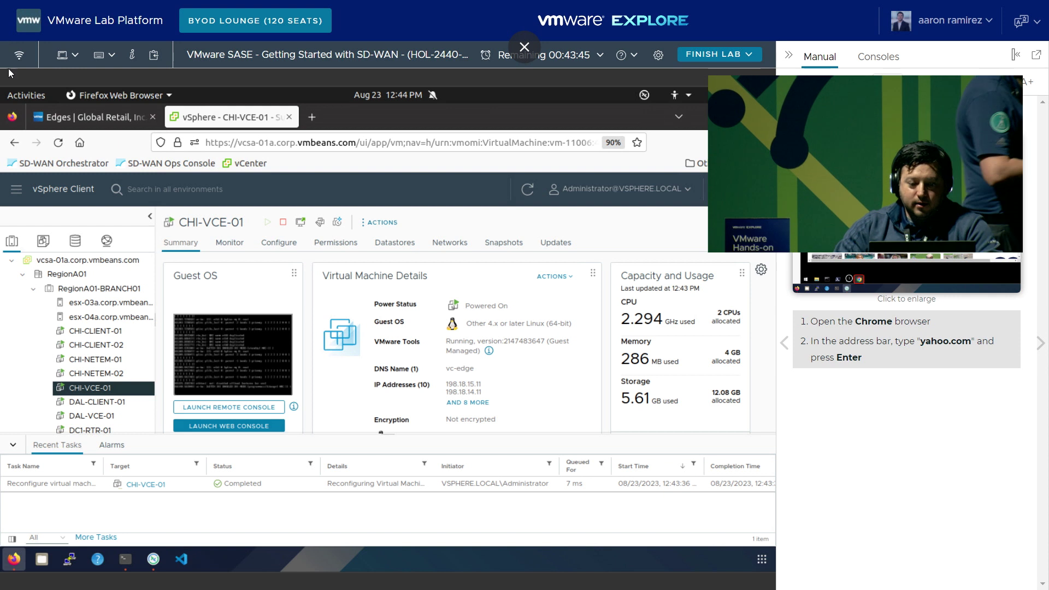
Step: Return to the Orchestrator's monitored edges and refresh the list to check the CHI-VCE-01 connection
click(91, 117)
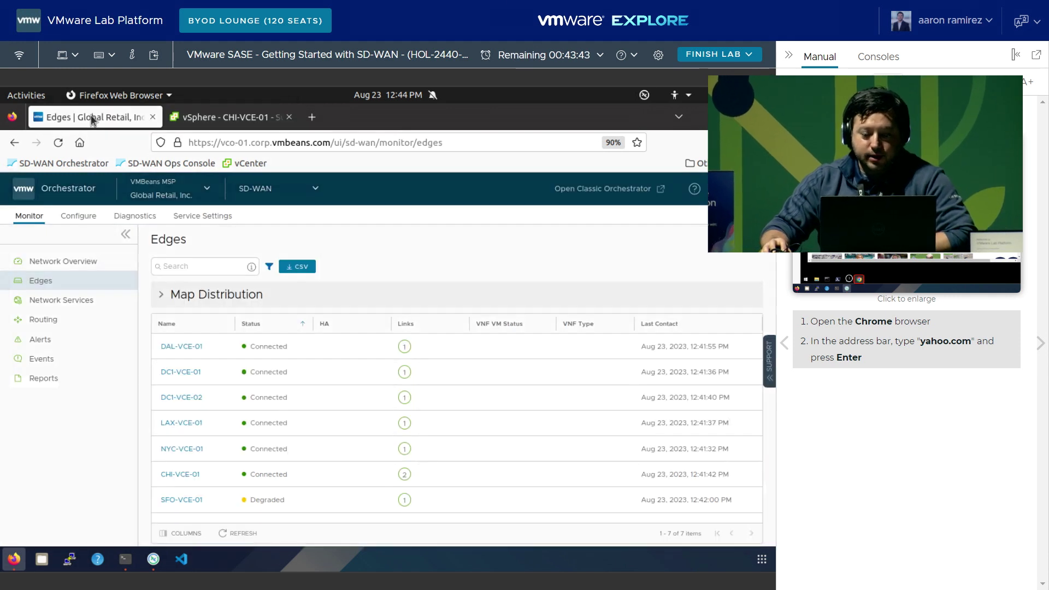
click(239, 535)
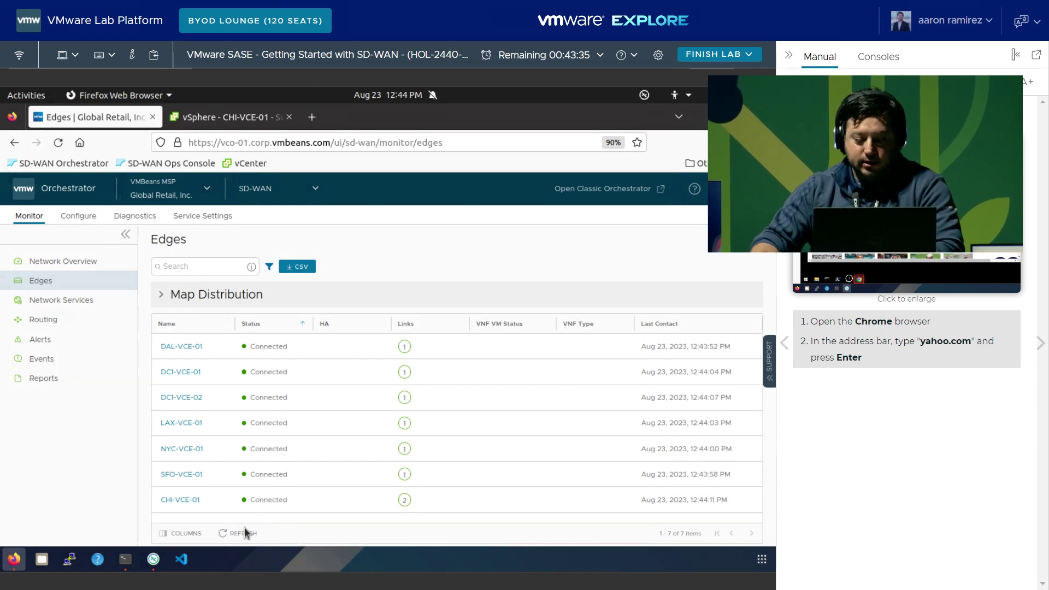
Step: Switch to the chi-client-01 session in Remmina, retry and reload yahoo.com in Chrome, and try google.com instead
click(155, 560)
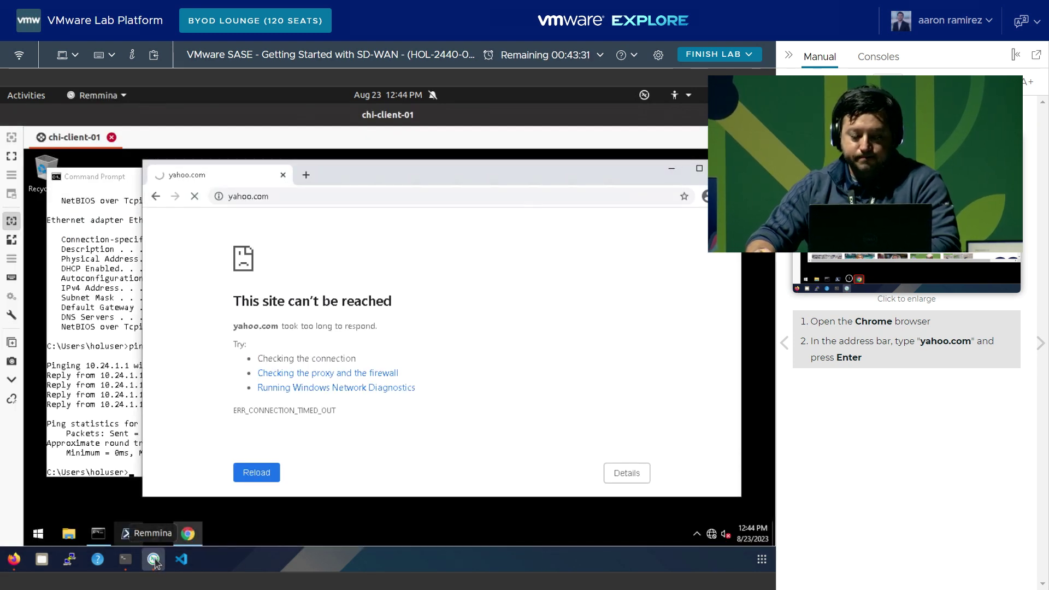
click(317, 190)
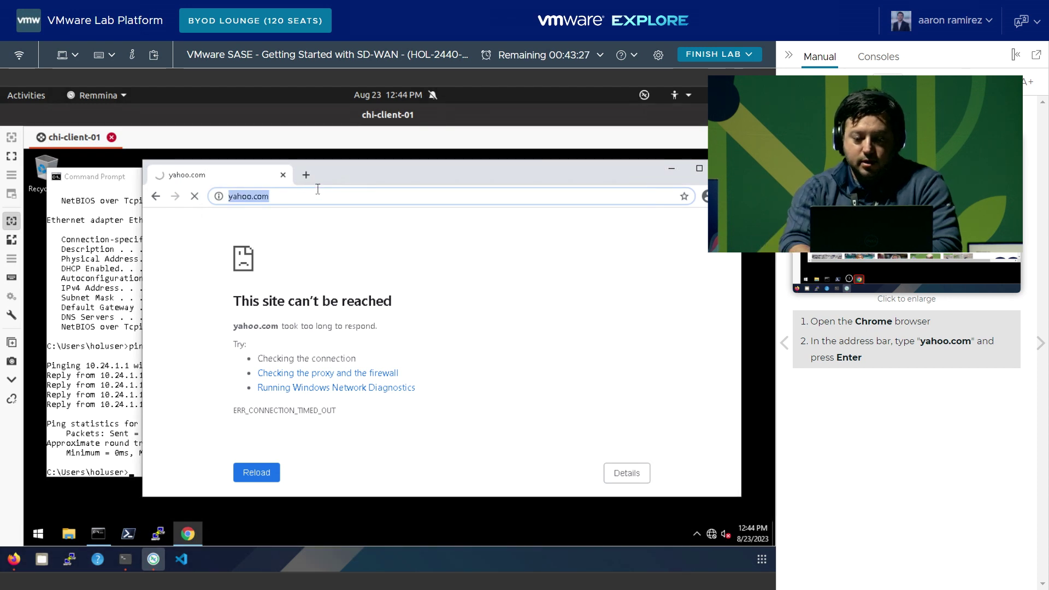
key(Return)
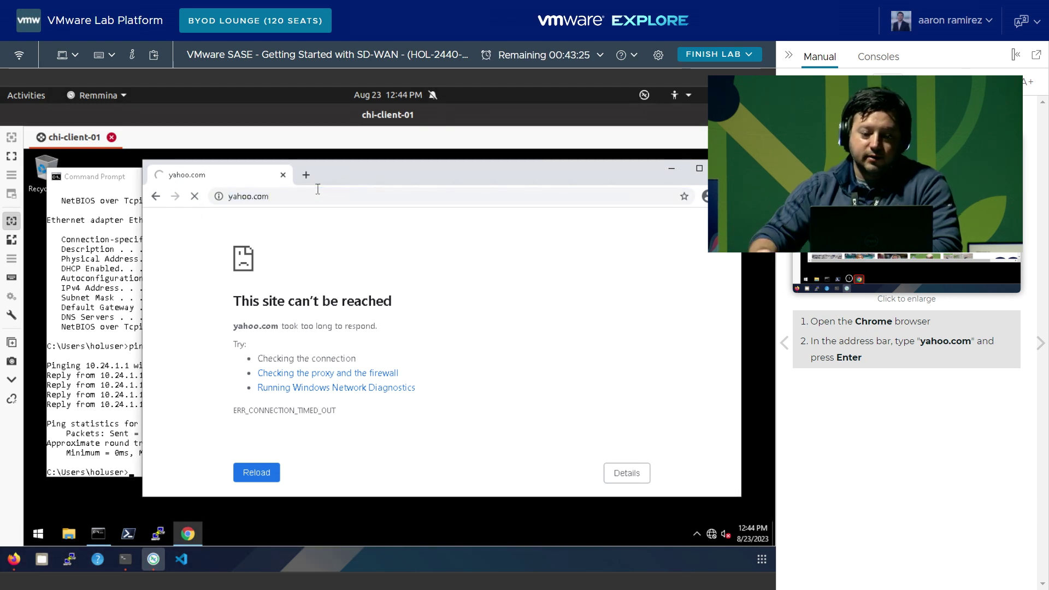
click(284, 196)
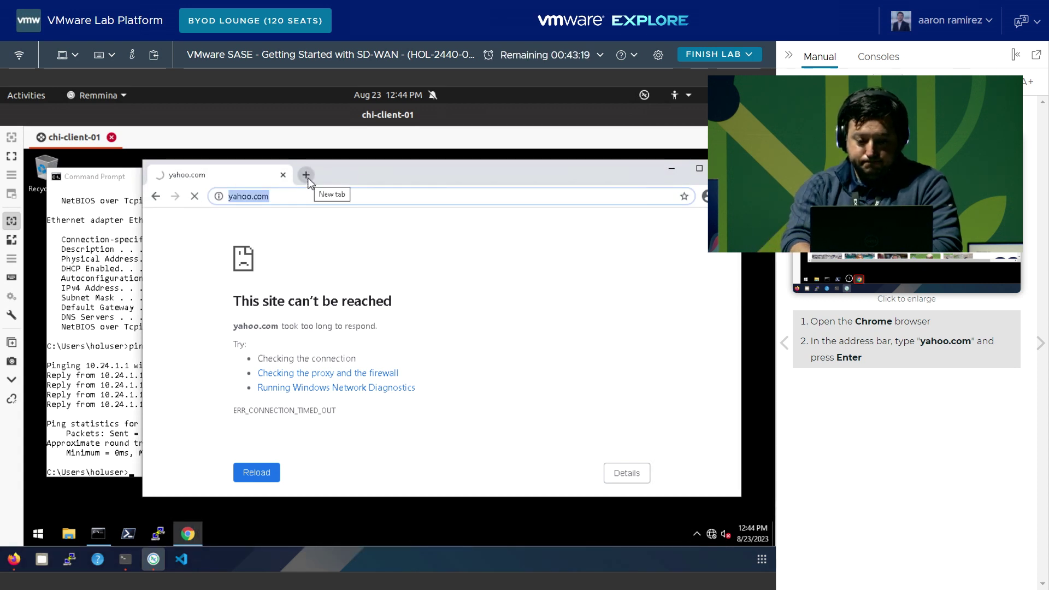
click(258, 474)
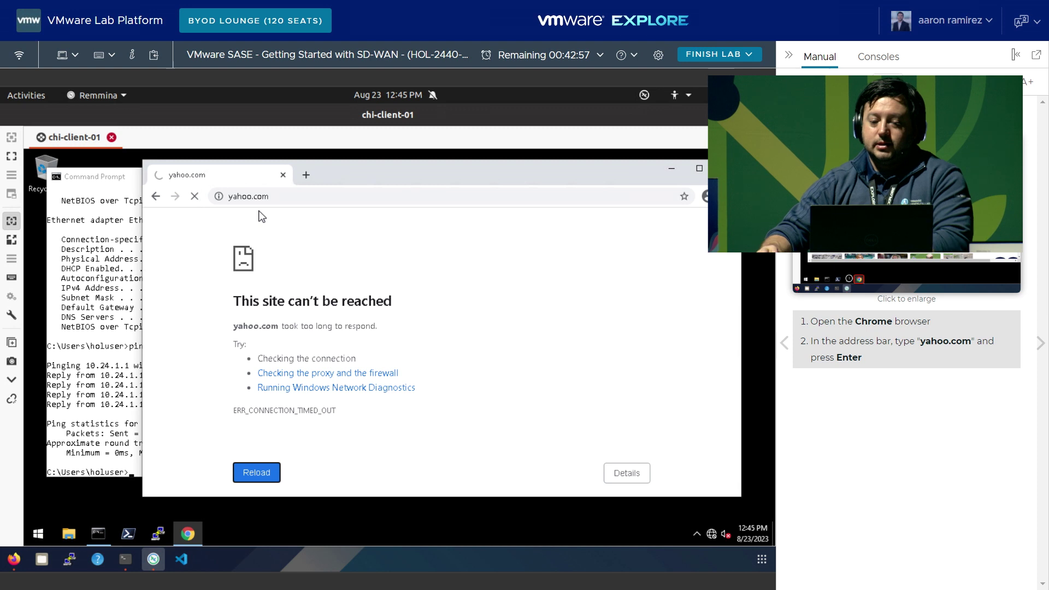
click(321, 194)
key(Escape)
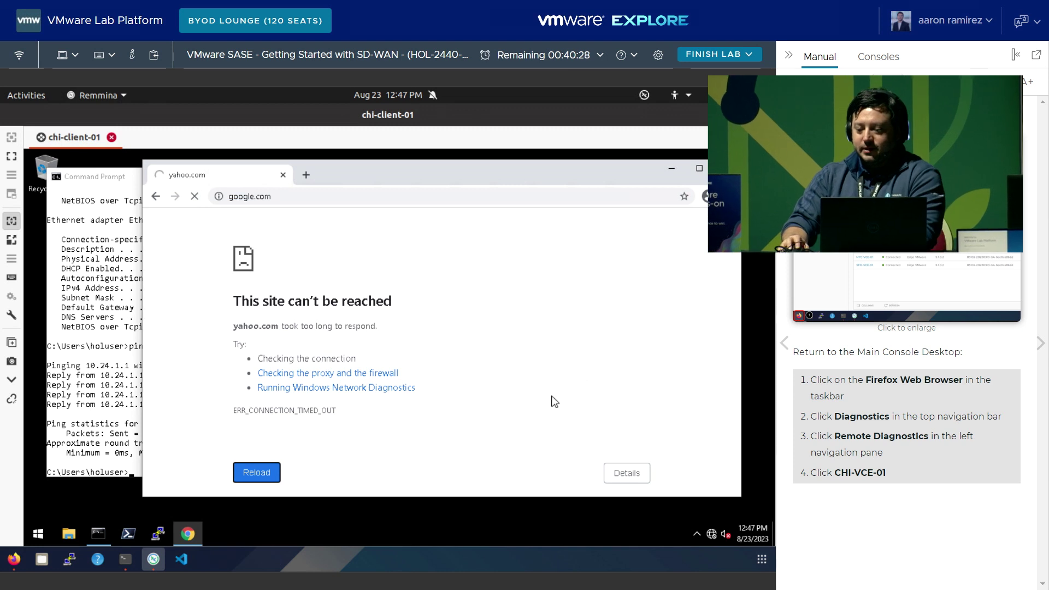
Step: Switch to the Orchestrator in Firefox and open Remote Diagnostics for the CHI-VCE-01 edge
click(13, 558)
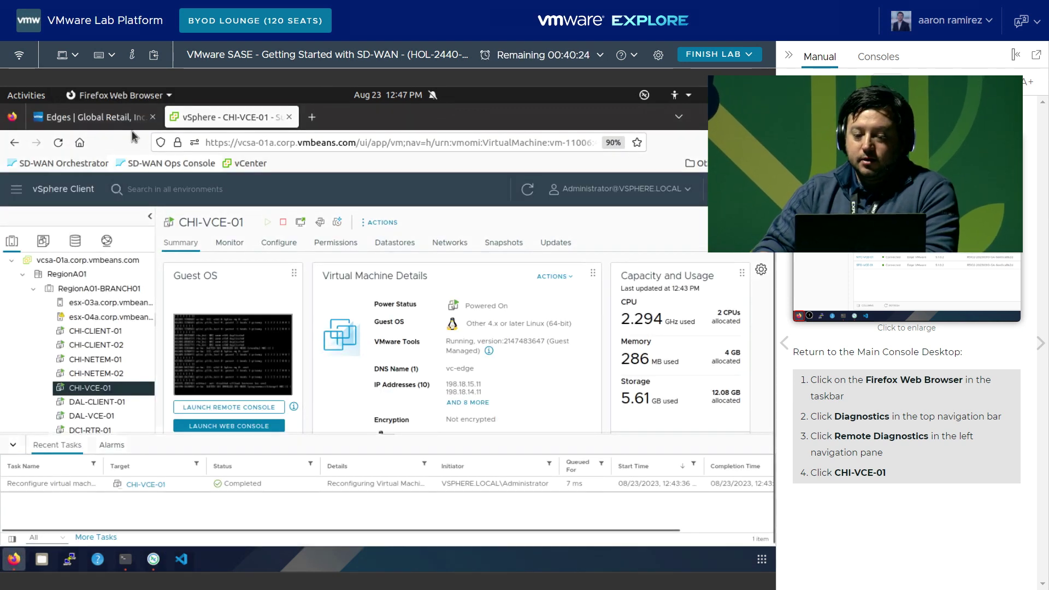
click(98, 118)
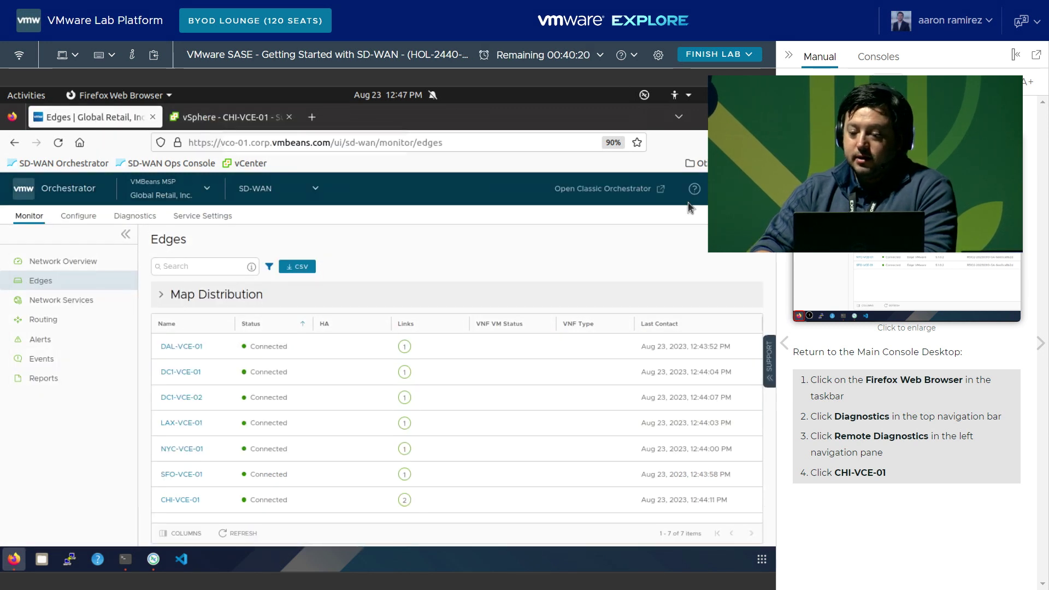
click(122, 218)
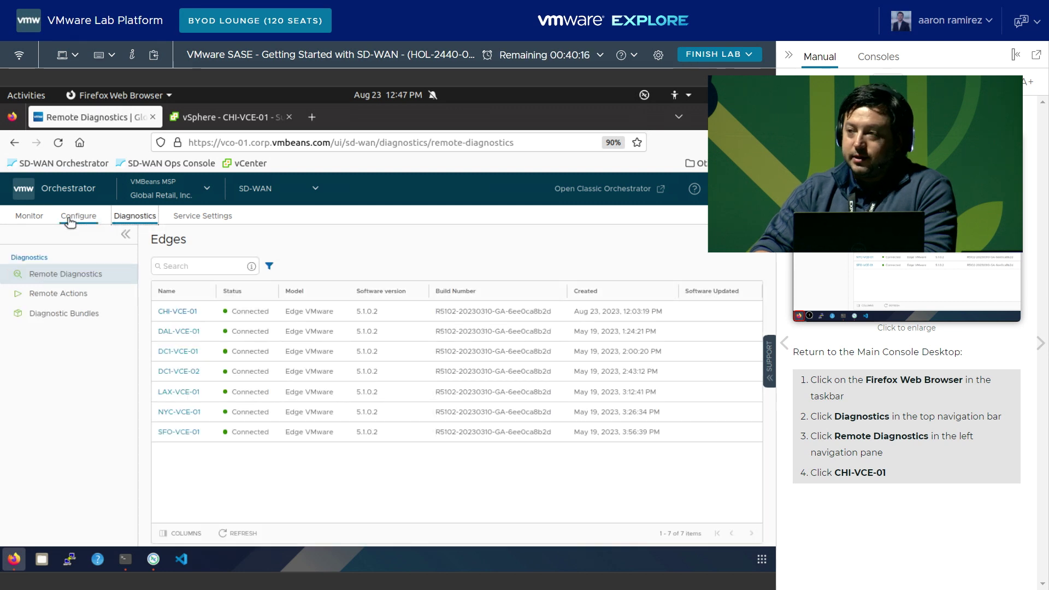
click(65, 276)
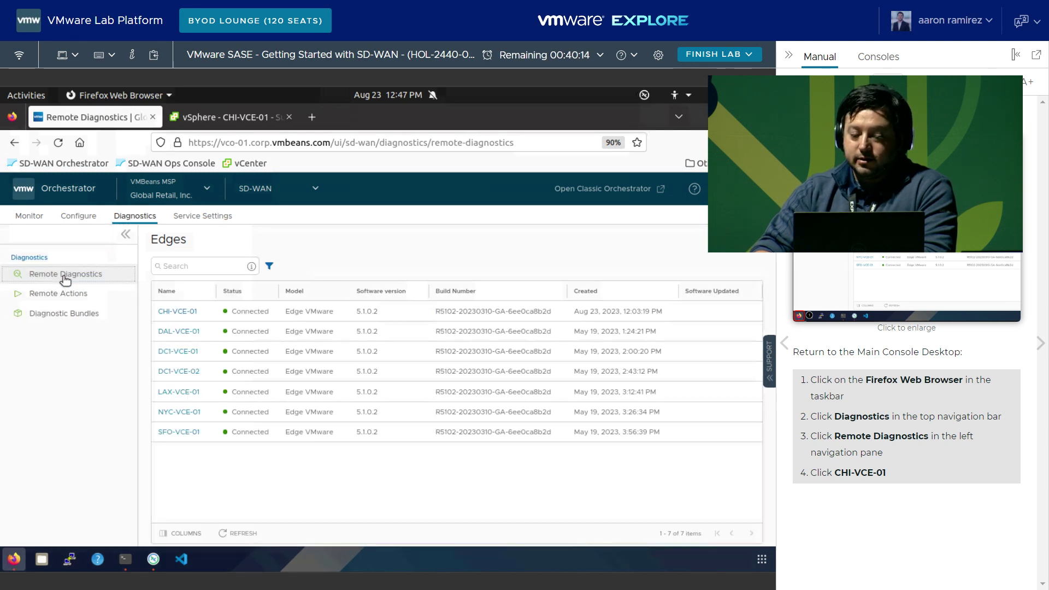
click(173, 311)
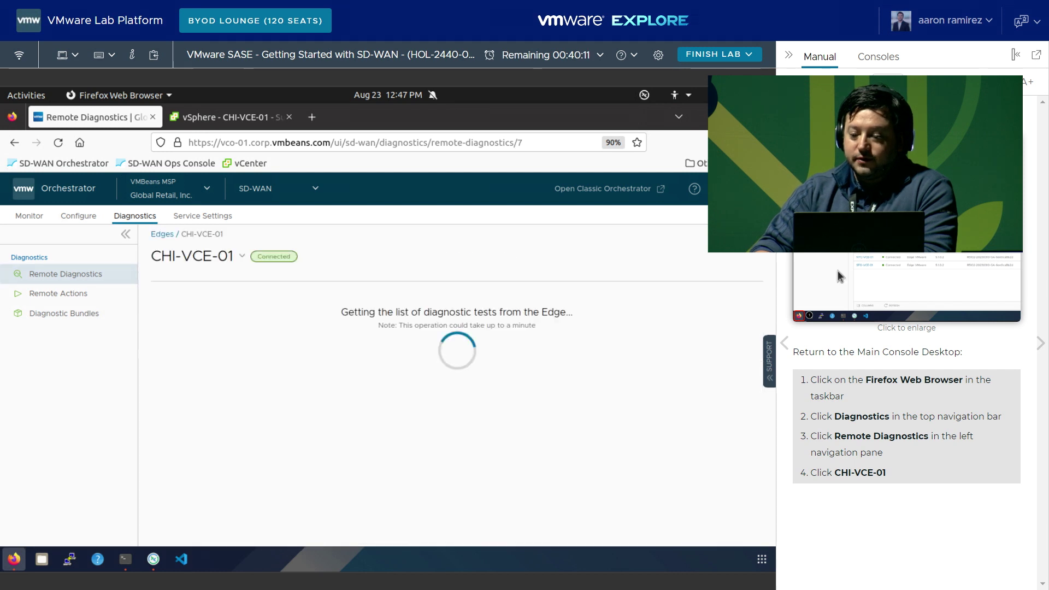
Step: Advance the lab manual to the List Active Flows instructions and examine the enlarged reference image for the Rule-1-yahoo routes
click(1036, 343)
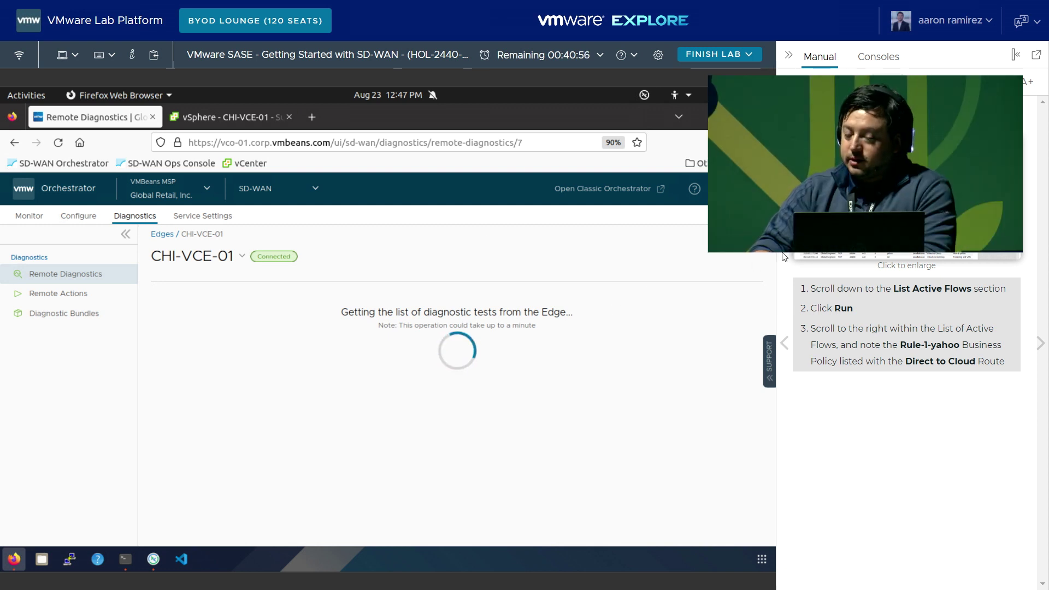
click(852, 255)
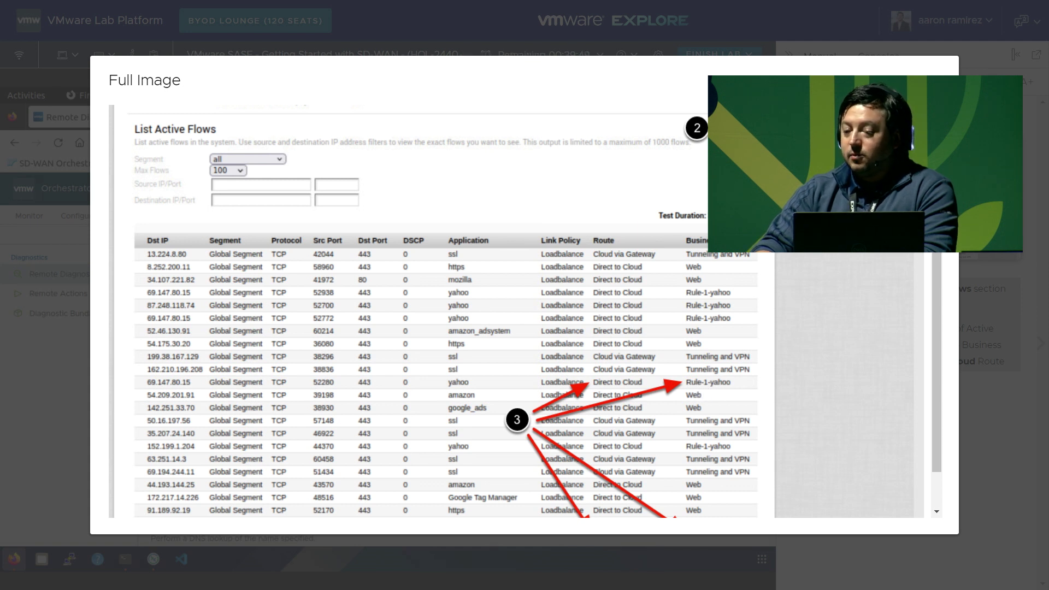
key(Escape)
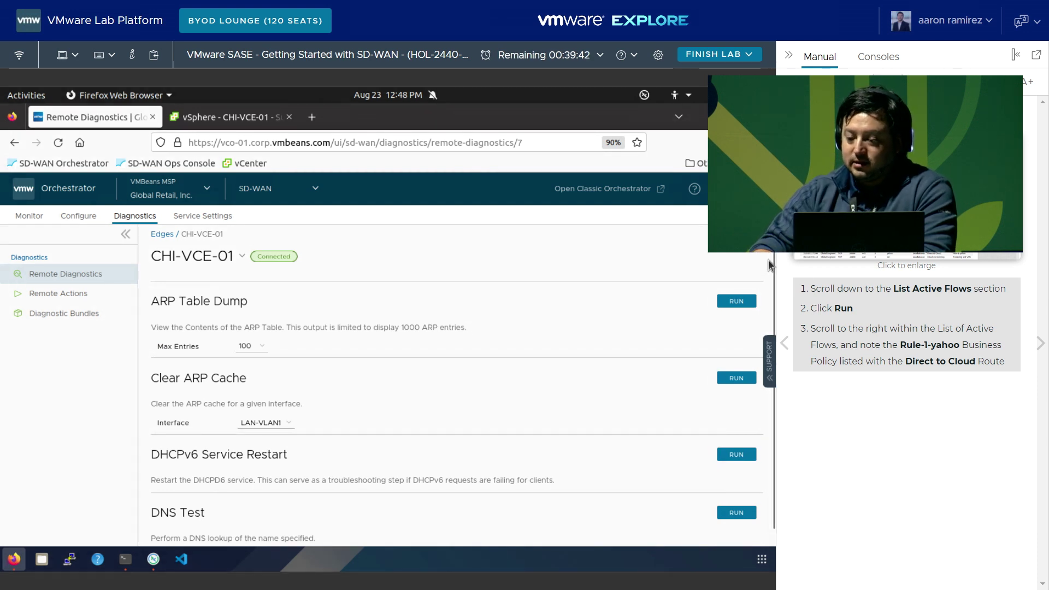
scroll(770, 289, down, 1)
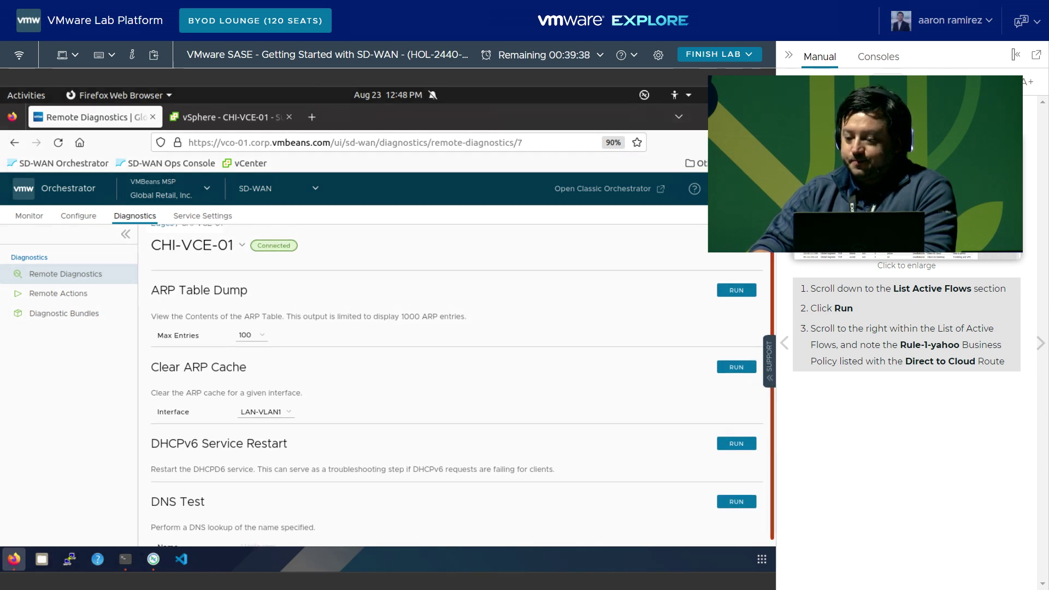
scroll(775, 292, up, 1)
click(1039, 344)
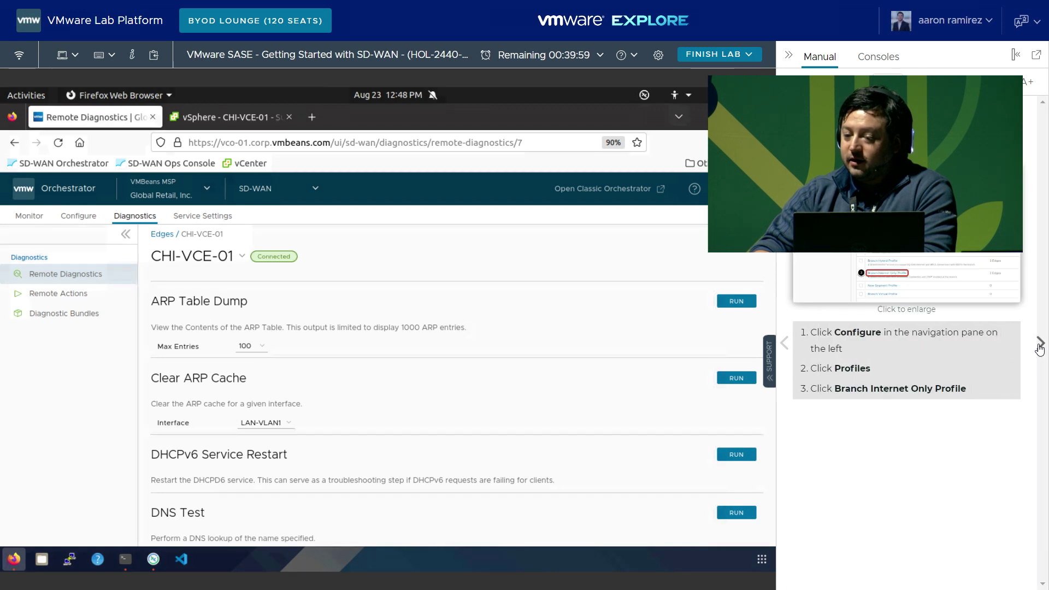
click(83, 219)
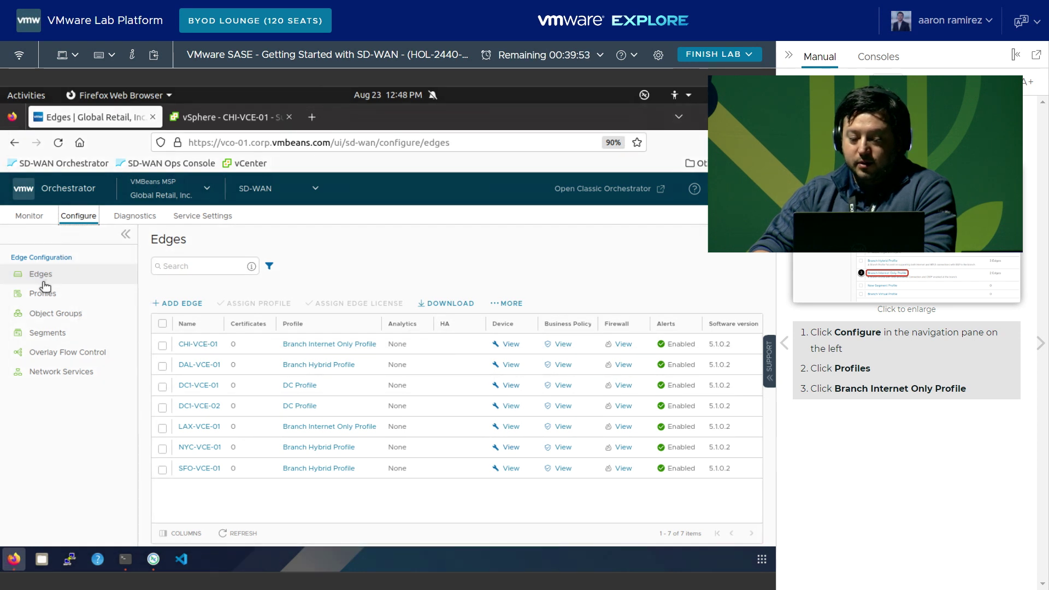
click(42, 300)
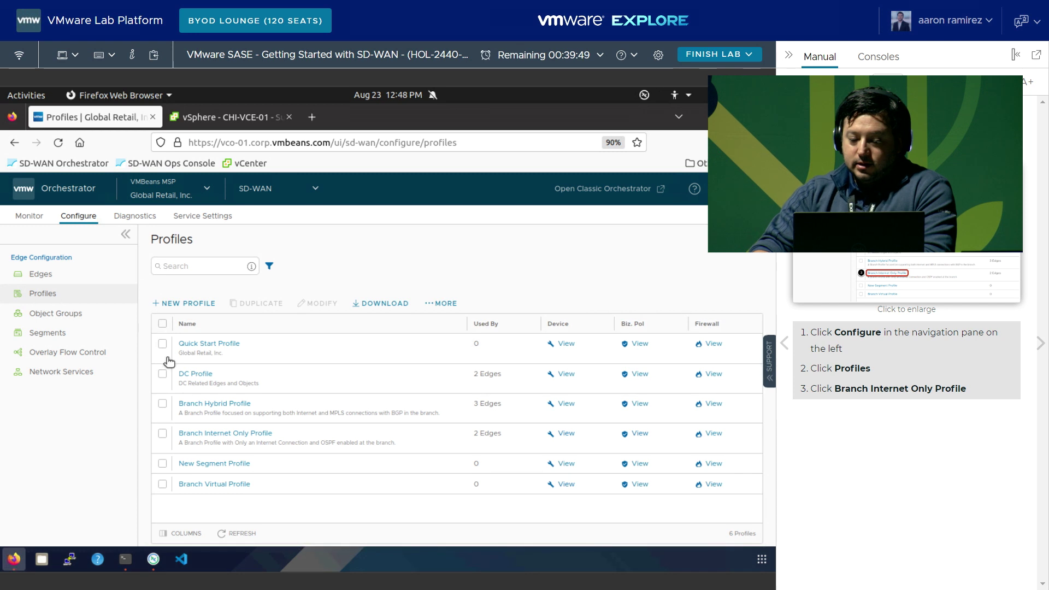
click(224, 433)
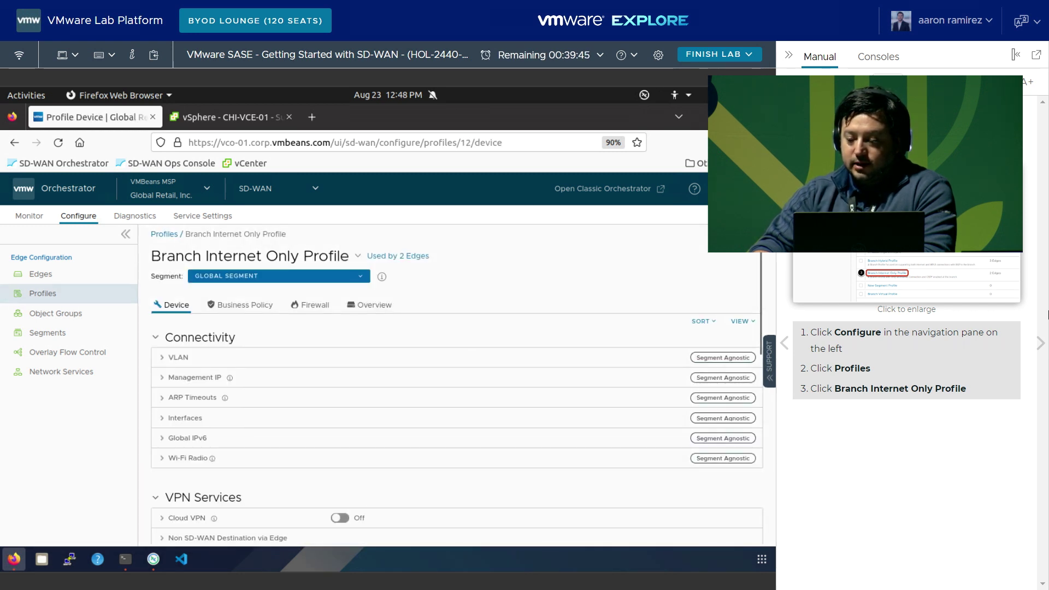
Step: Add a new rule in the profile's business policy and name it rule-2-youtube, following the next manual pages
click(1038, 343)
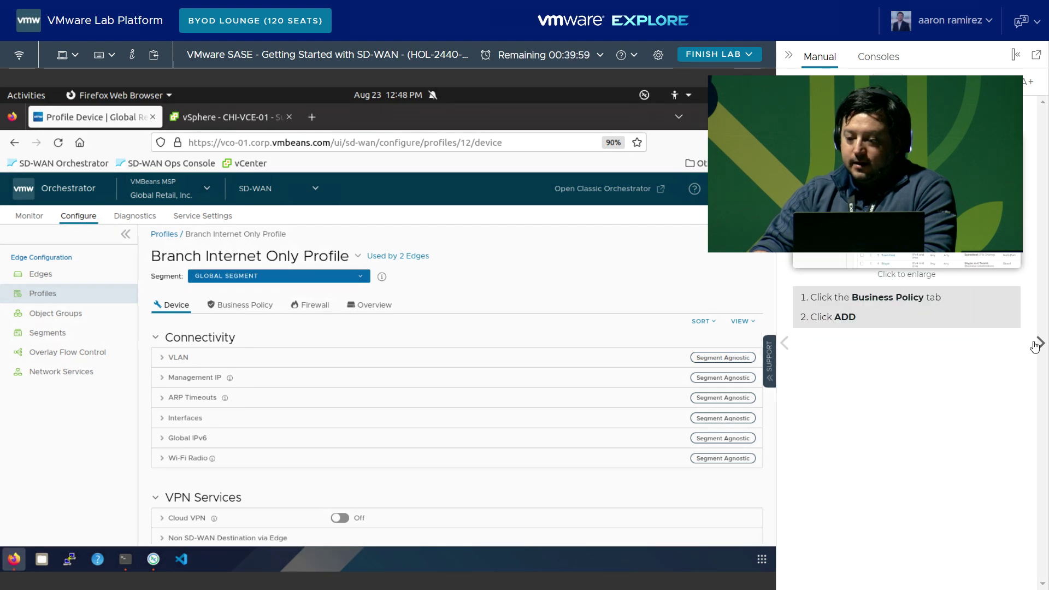
click(247, 306)
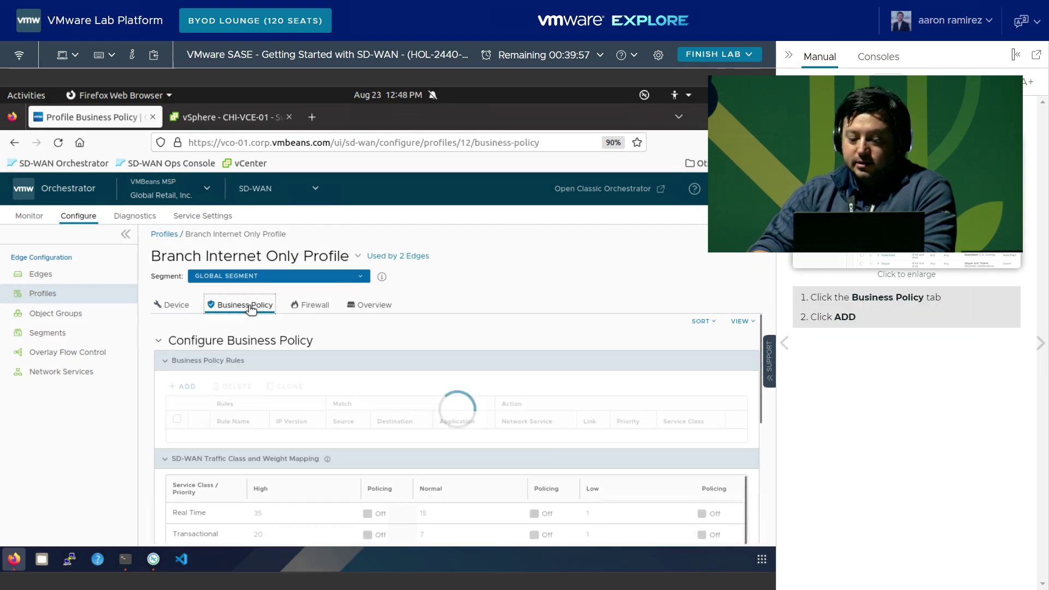
click(184, 386)
click(1040, 343)
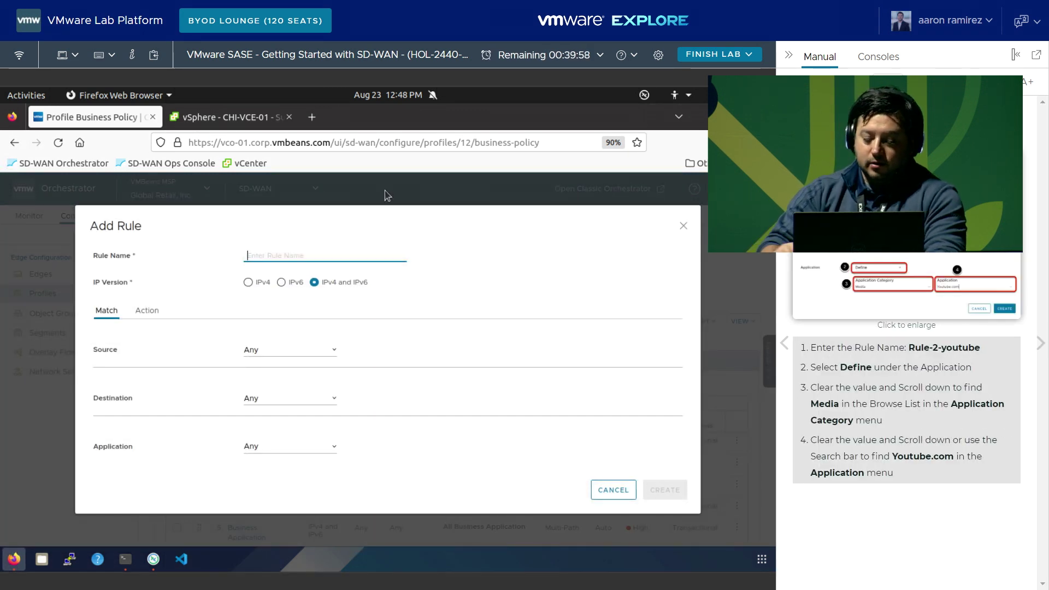
text(rule-2)
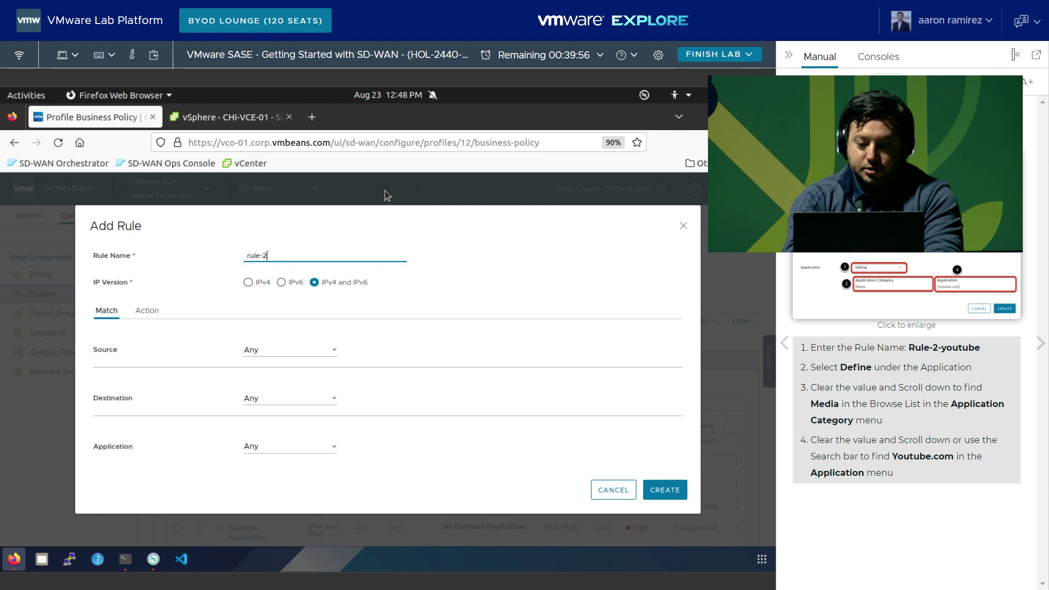
text(-youte)
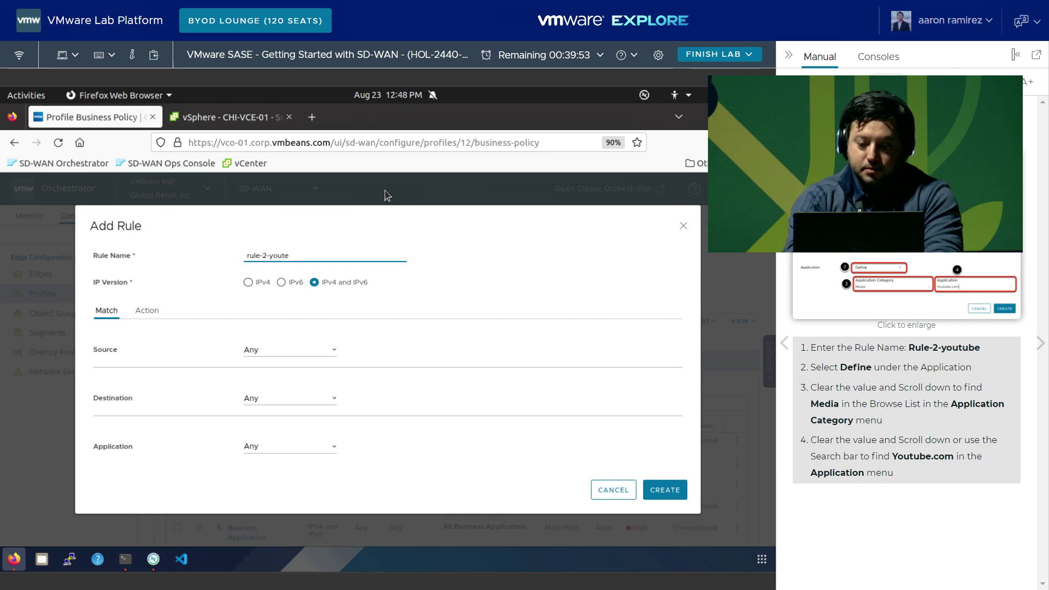
key(BackSpace)
text(ube.com)
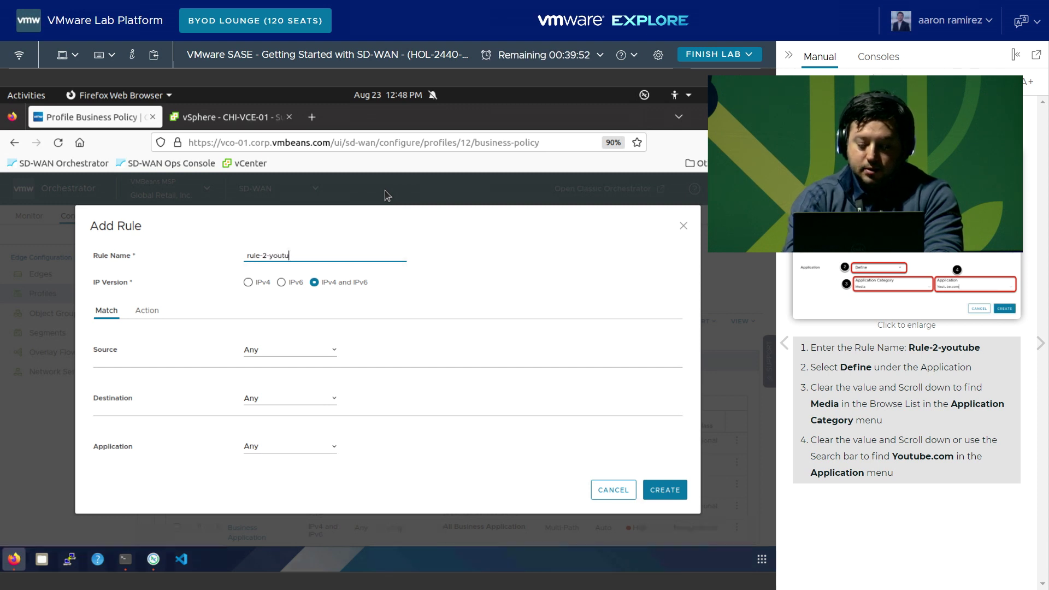
key(BackSpace)
key(BackSpace)
key(BackSpace)
key(BackSpace)
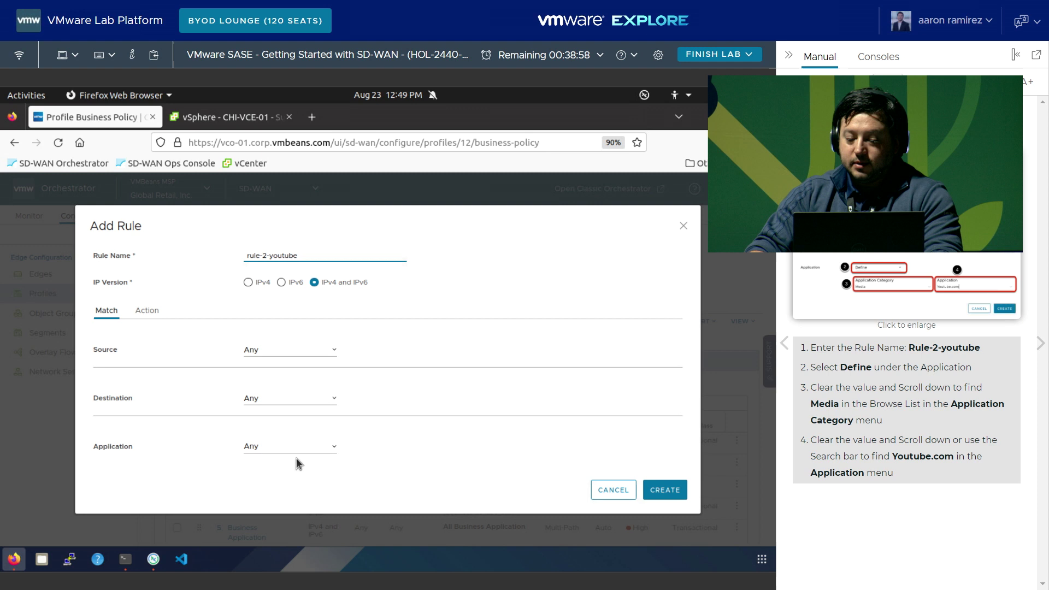
Step: Define the rule's application match with the Media category and the Youtube.com application
click(295, 448)
click(270, 486)
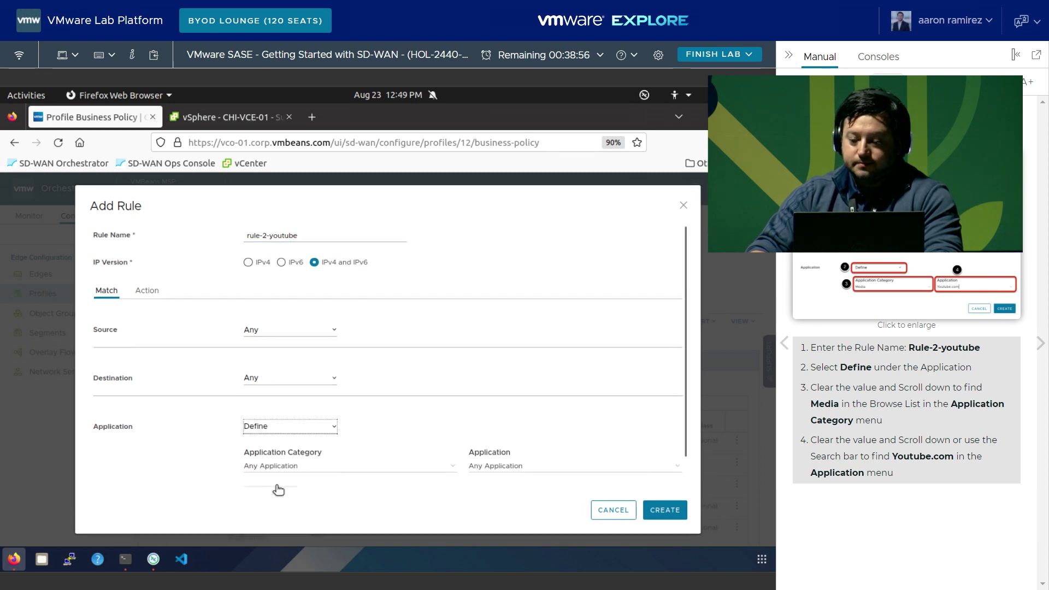
click(289, 463)
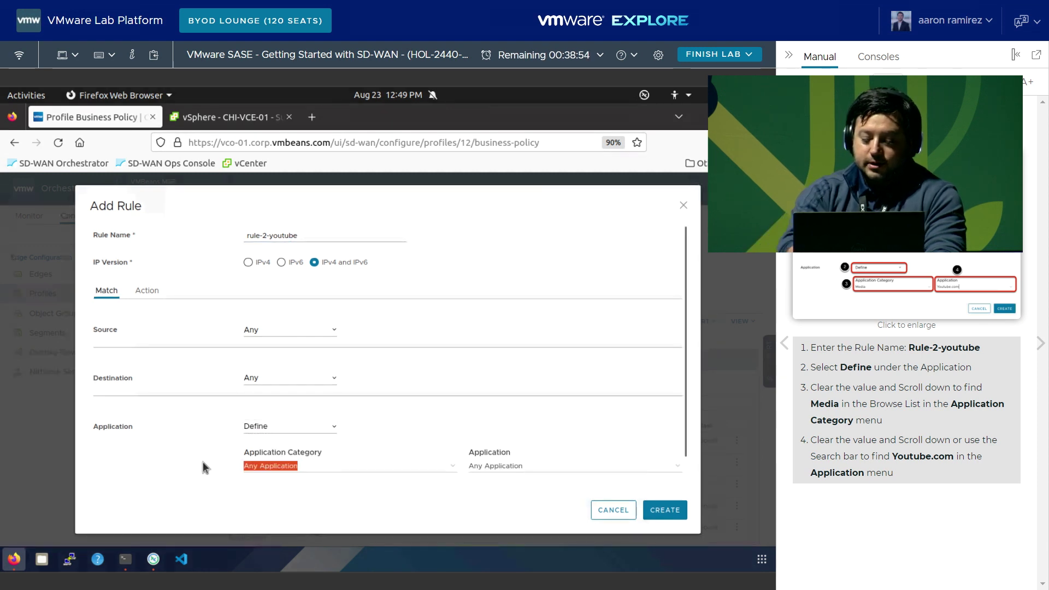
text(Media)
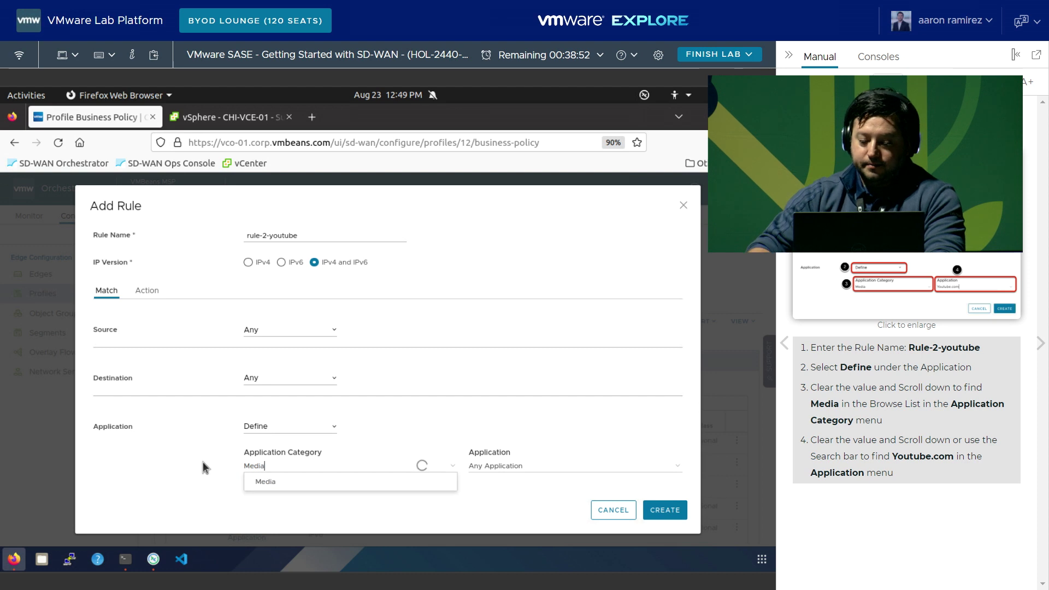
click(285, 483)
key(Tab)
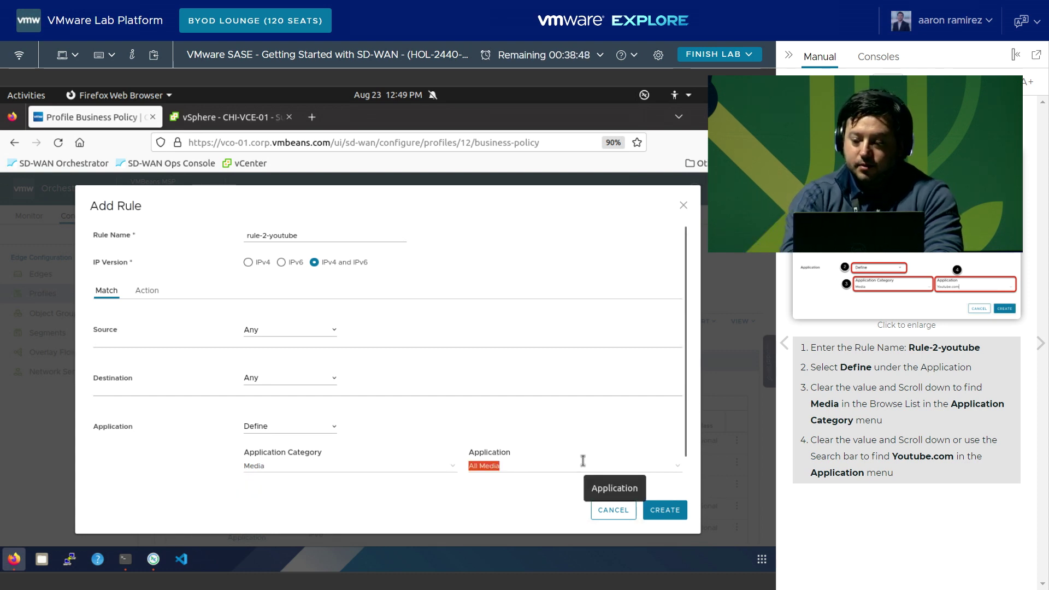
text(y)
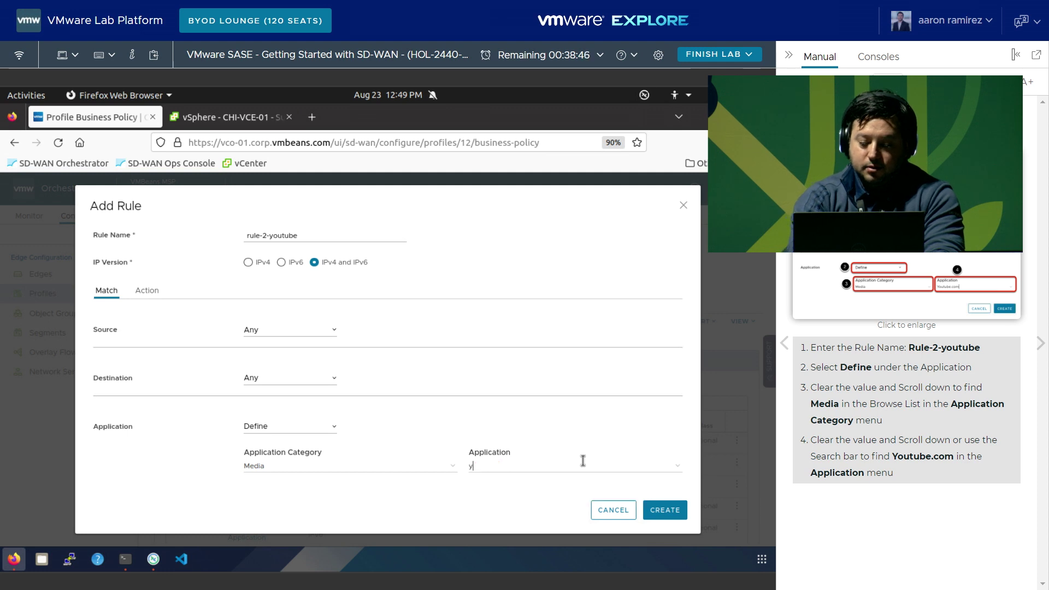
text(outube.com)
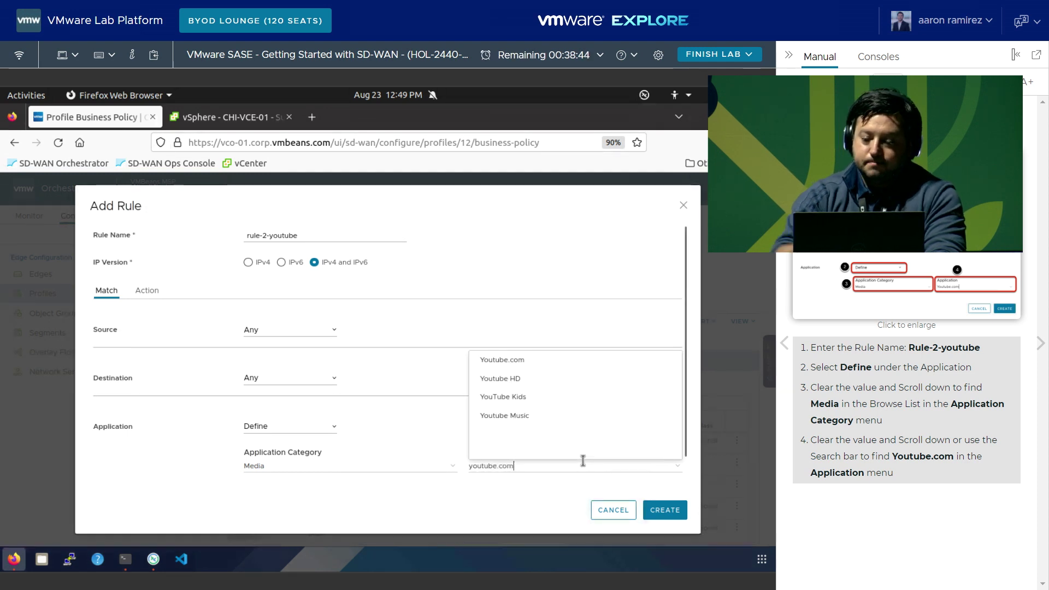
click(491, 365)
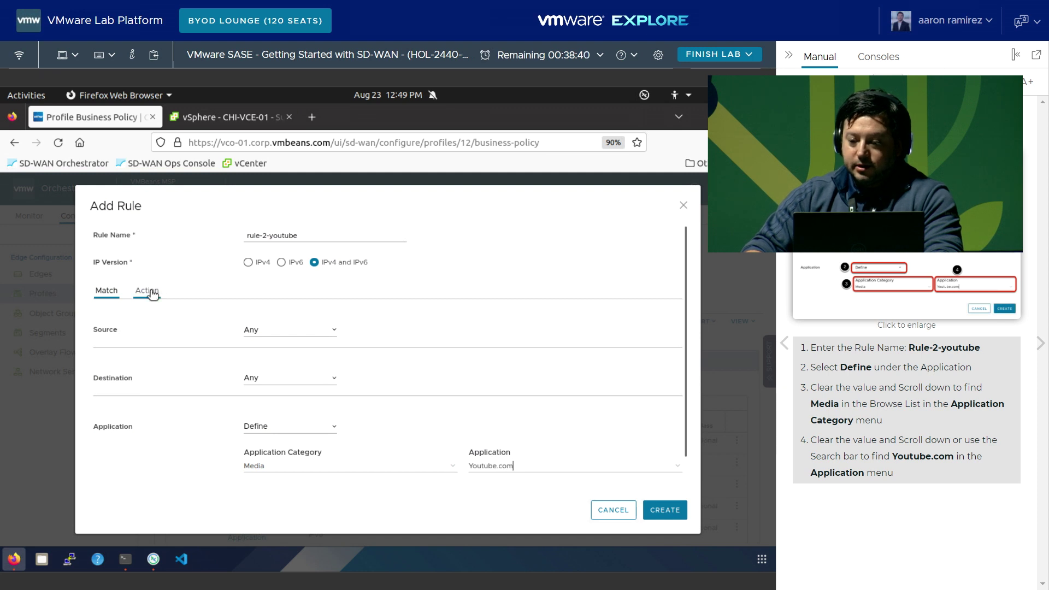
Step: Create the rule with its network service set to MultiPath and save the profile changes
click(1038, 340)
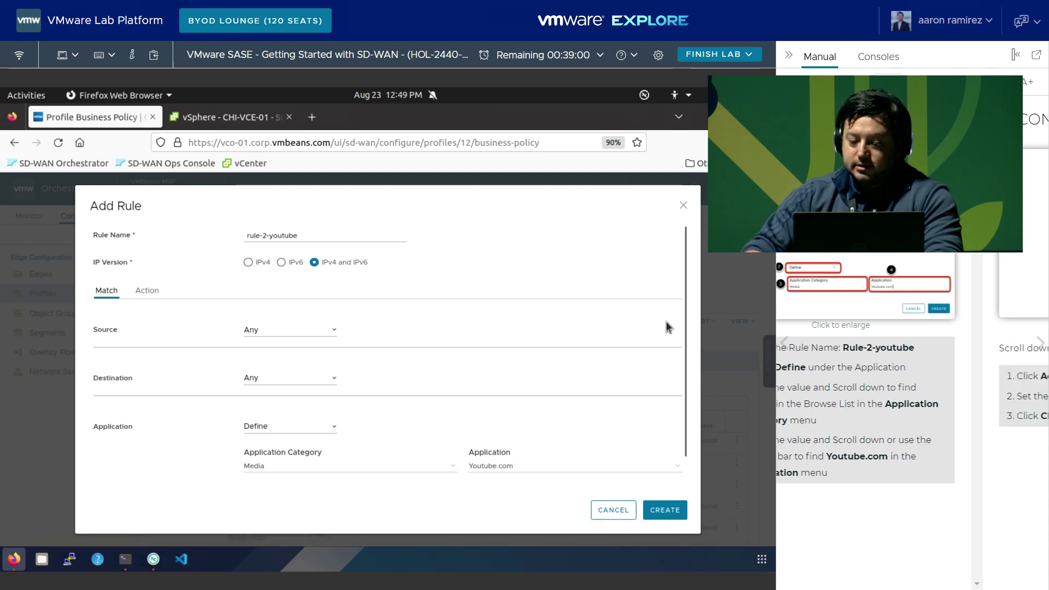
click(148, 291)
click(279, 379)
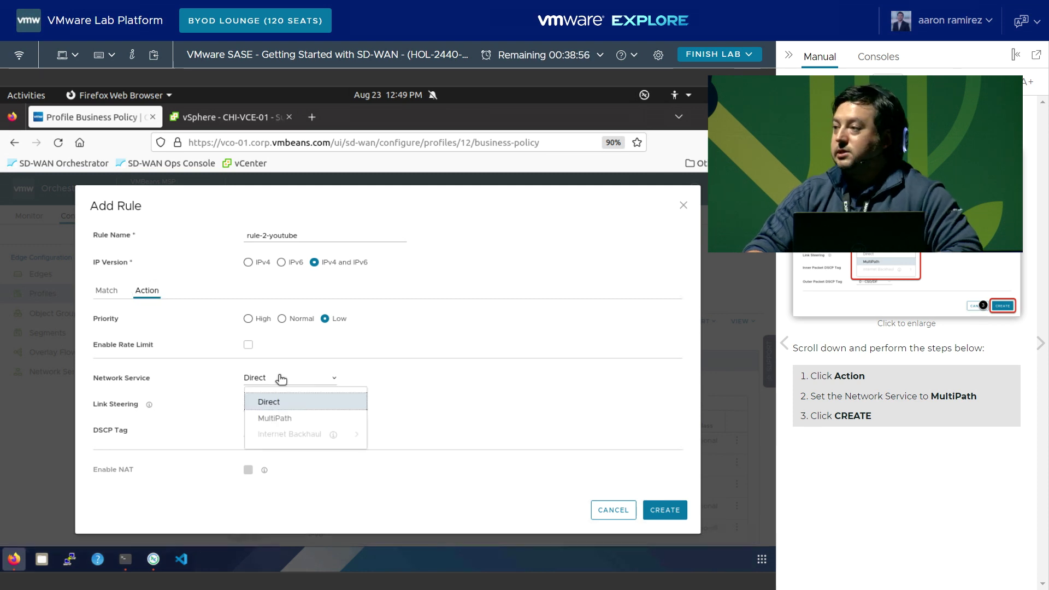
click(280, 420)
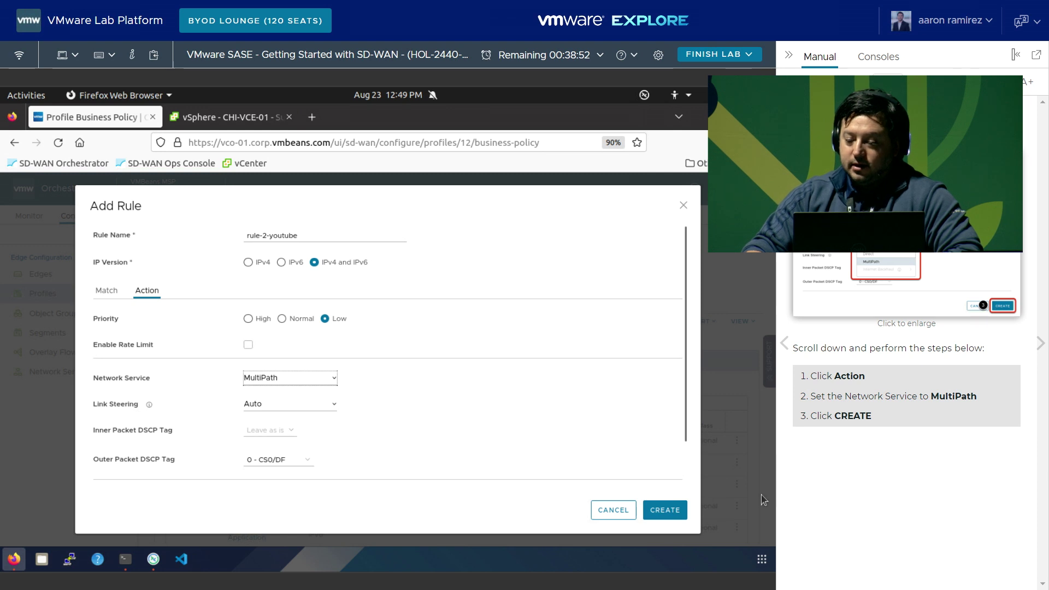
click(679, 511)
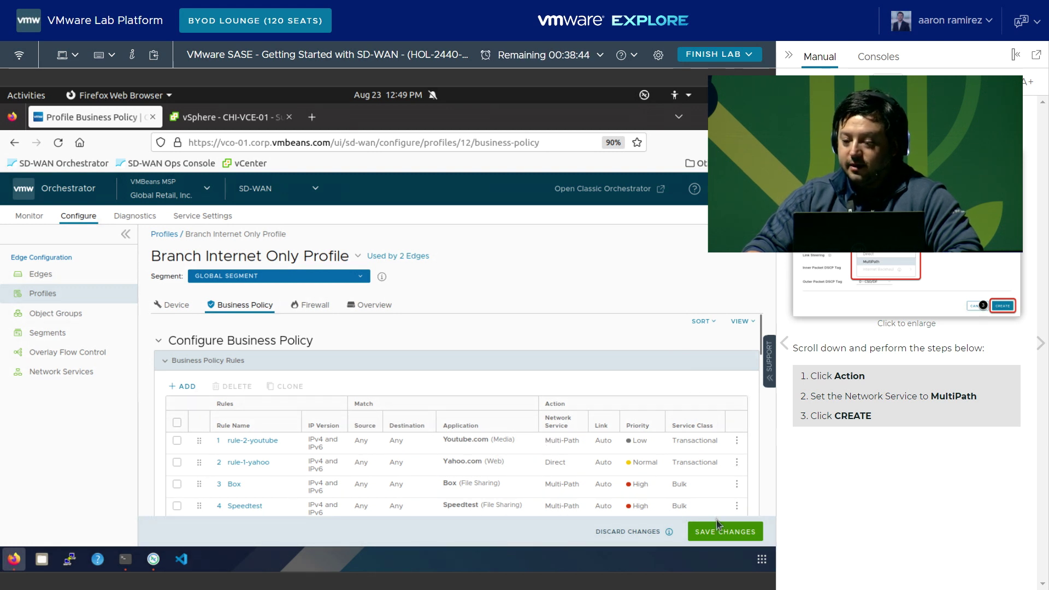
click(1040, 343)
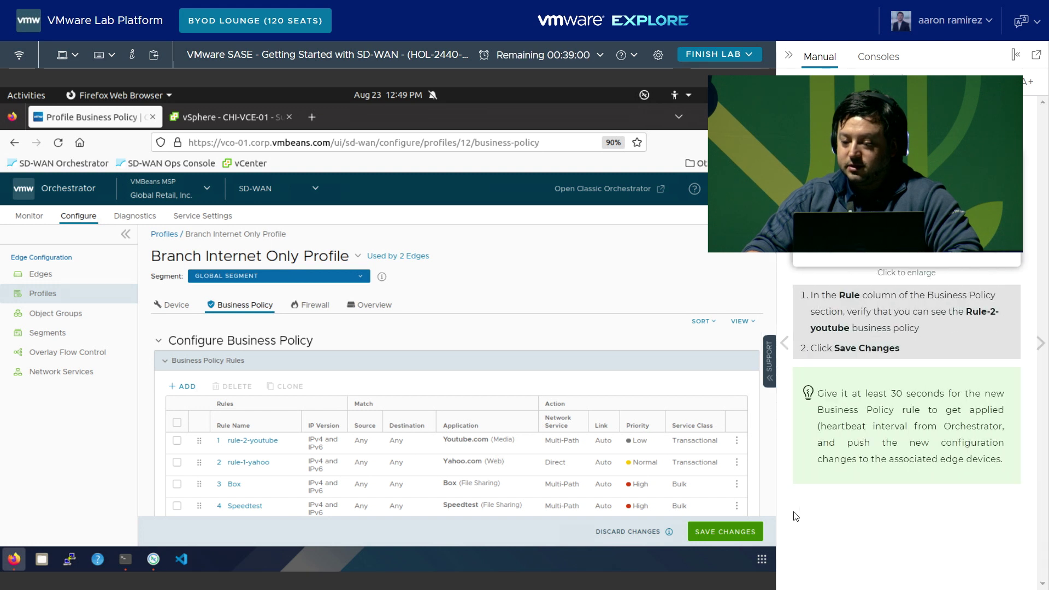
click(721, 533)
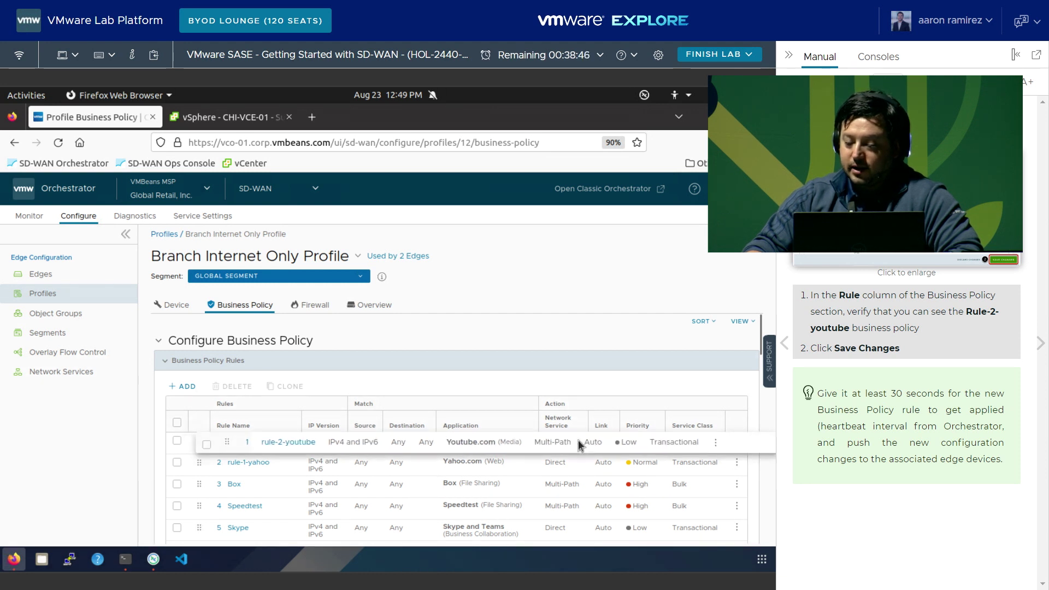
Step: Switch to the chi-client-01 session in Remmina, load youtube.com in Chrome, and enlarge the lab manual's reference image of the page
click(1040, 343)
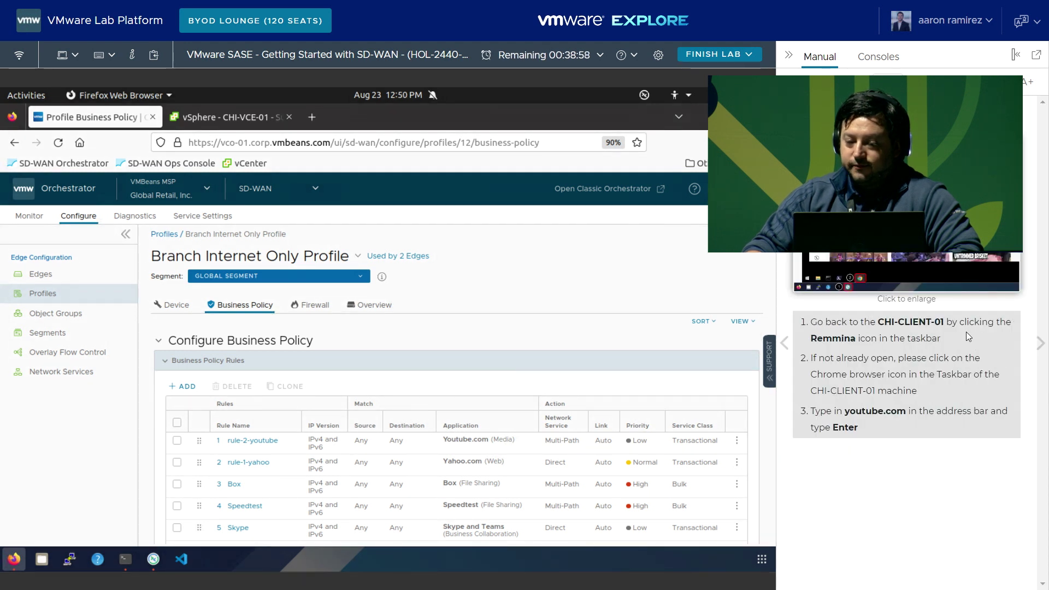
click(154, 560)
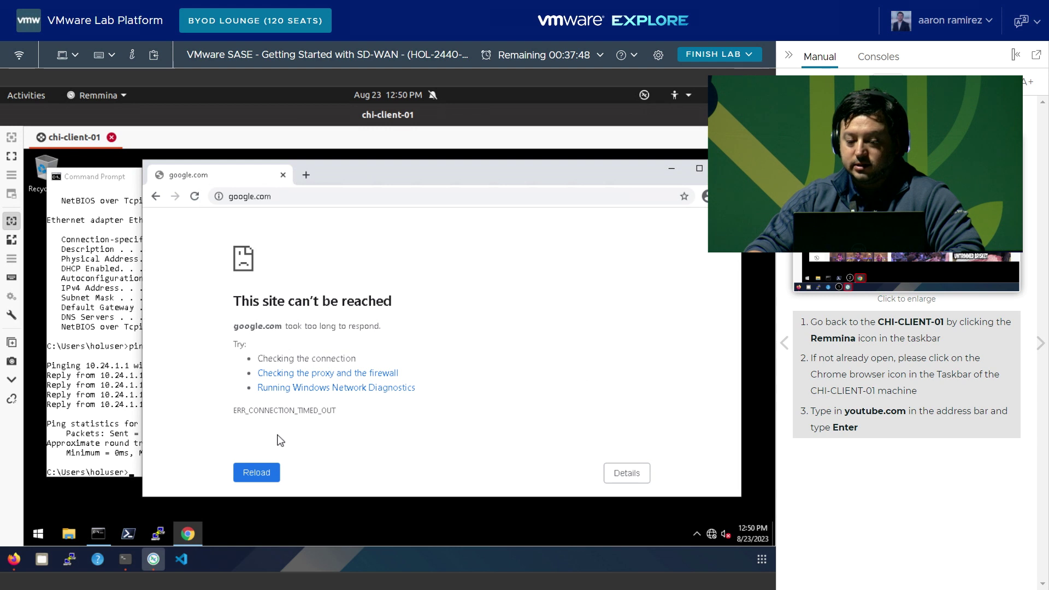
click(263, 196)
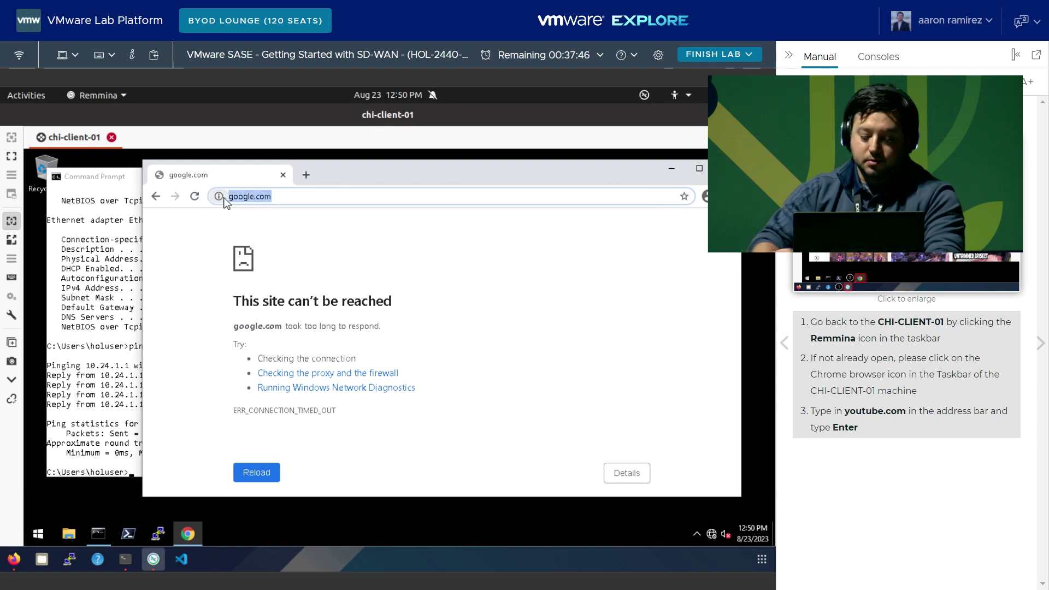
text(youtube)
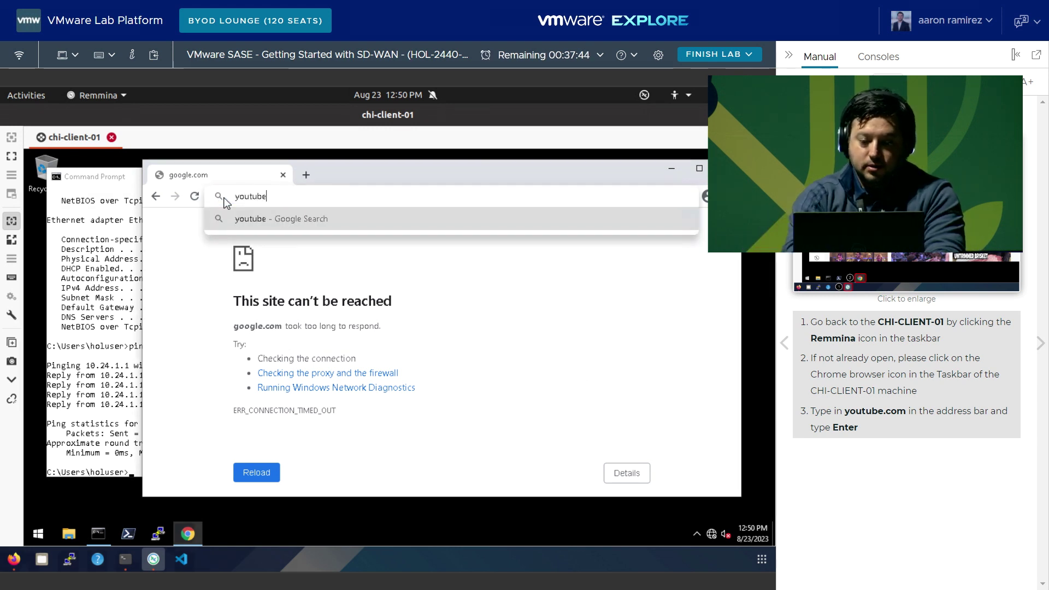
text(.com)
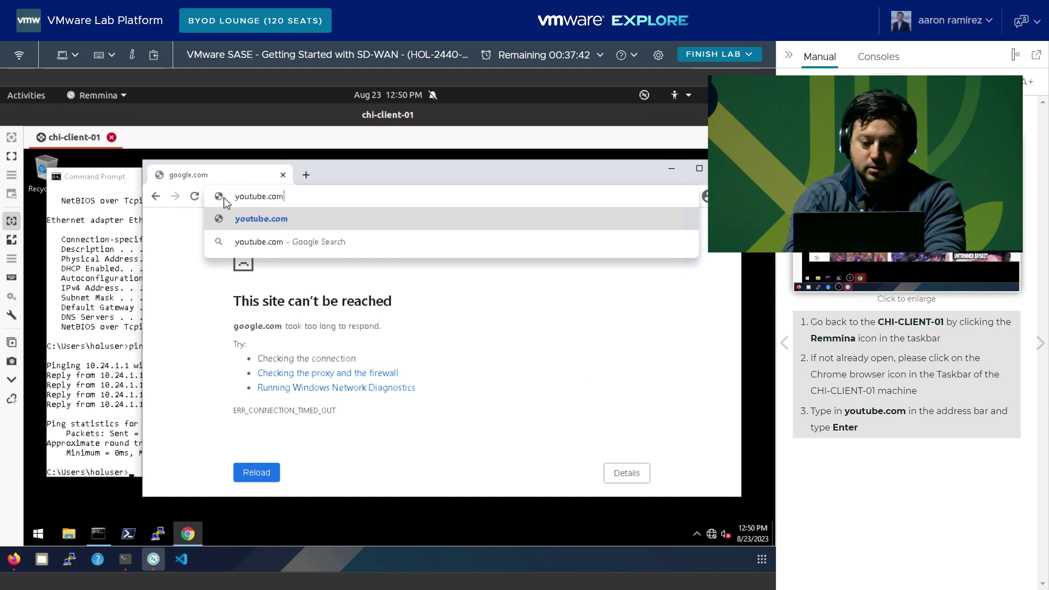
key(Return)
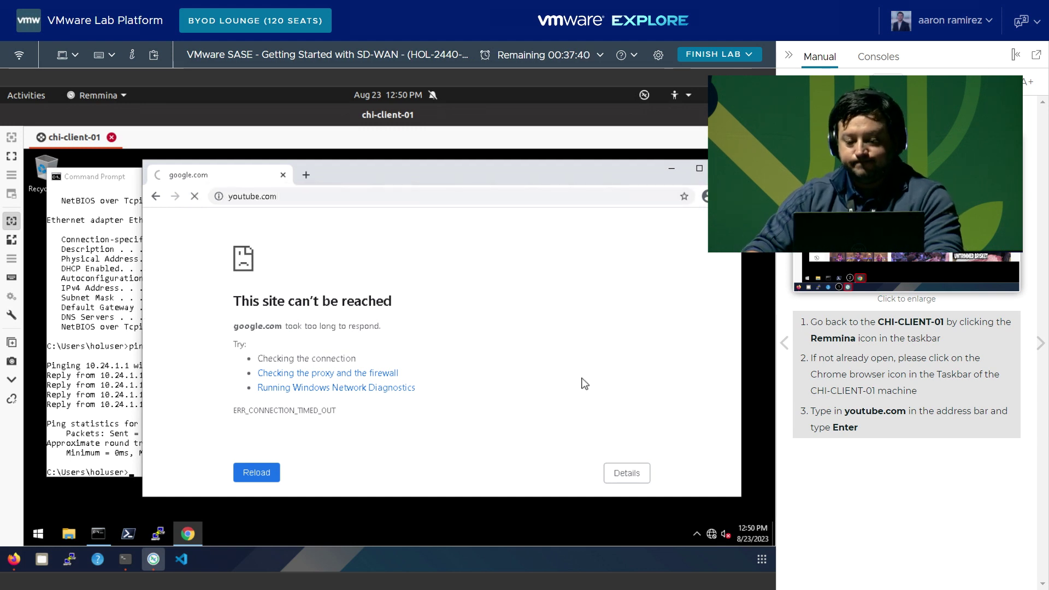
click(906, 230)
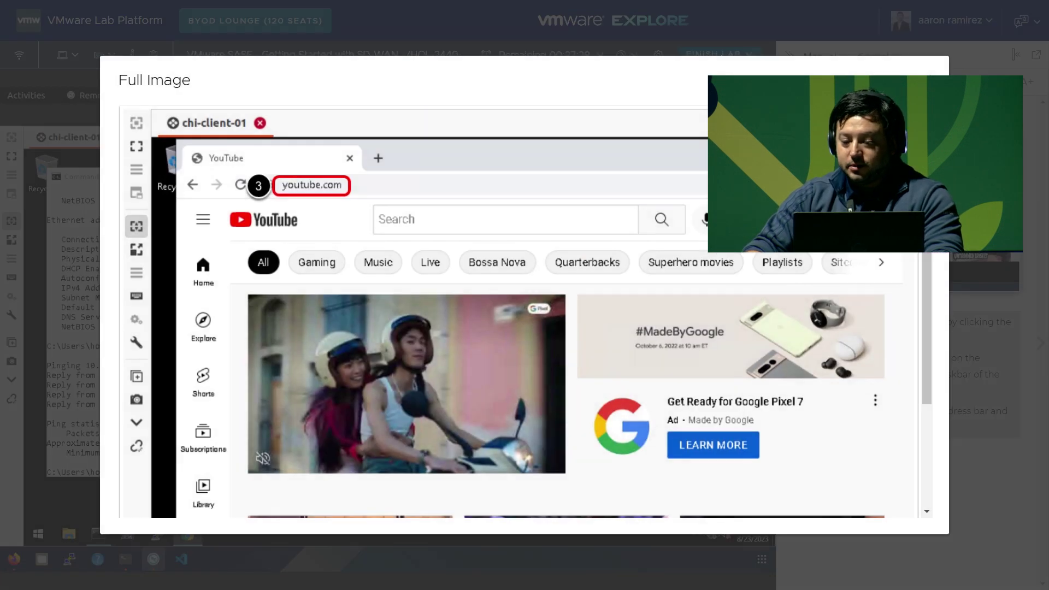
Step: Close the reference image, advance the lab manual, and open remote diagnostics for the CHI-VCE-01 edge in the Orchestrator in Firefox
click(917, 75)
click(1041, 344)
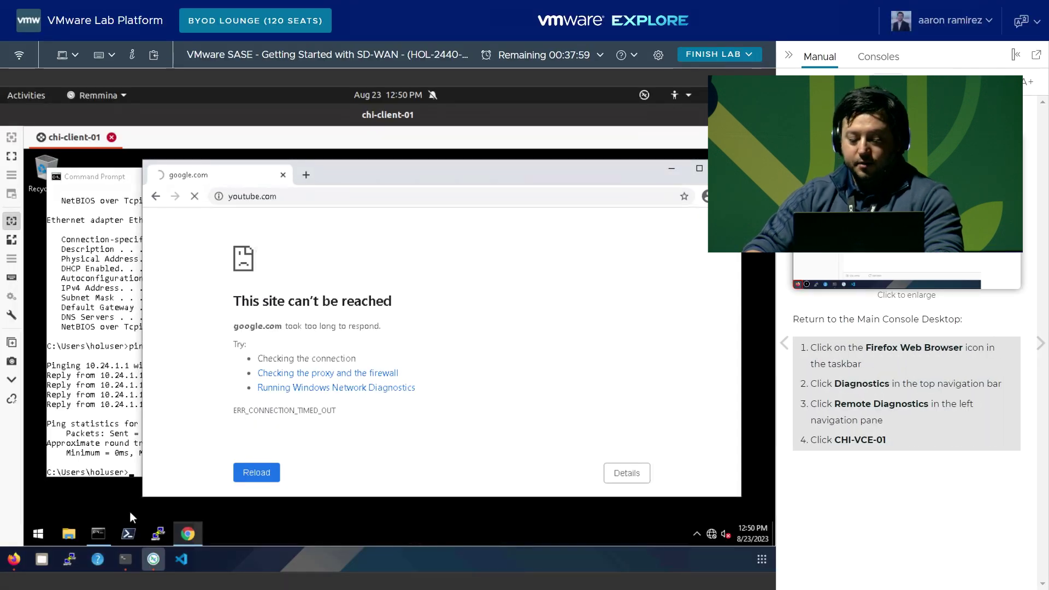
click(12, 560)
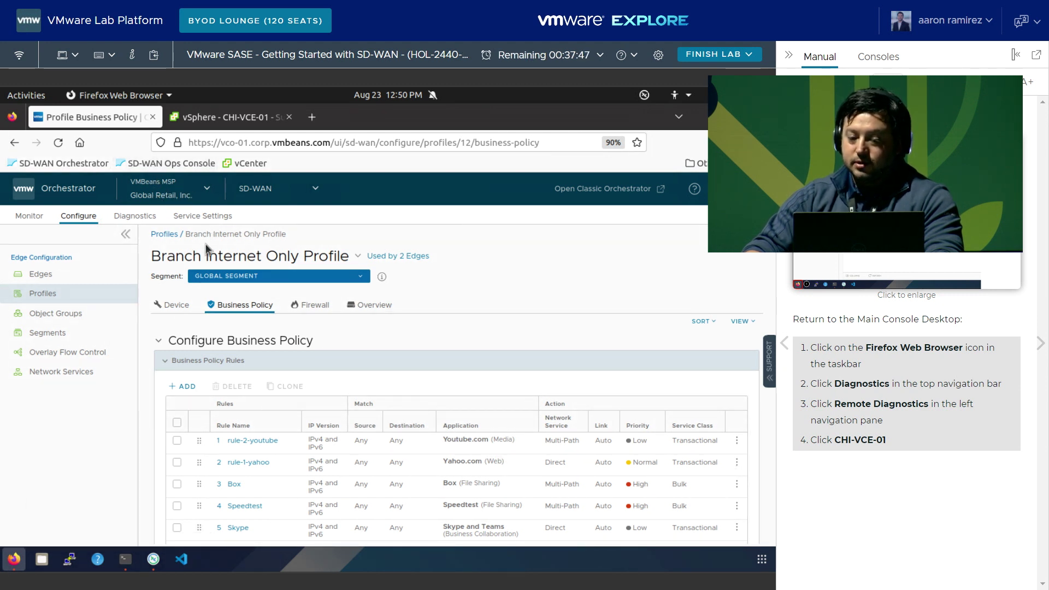
click(145, 218)
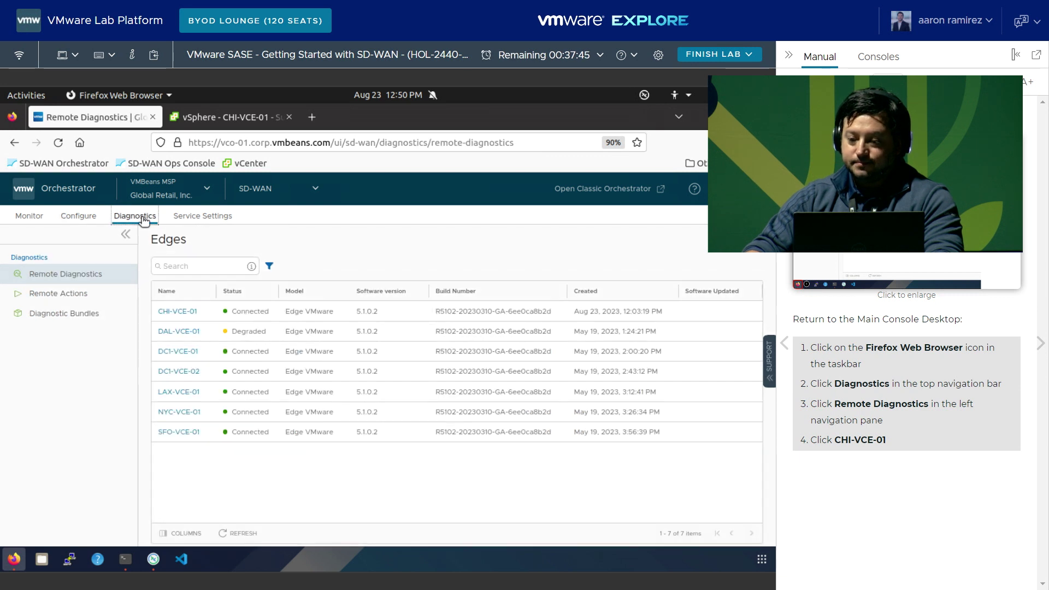
click(49, 276)
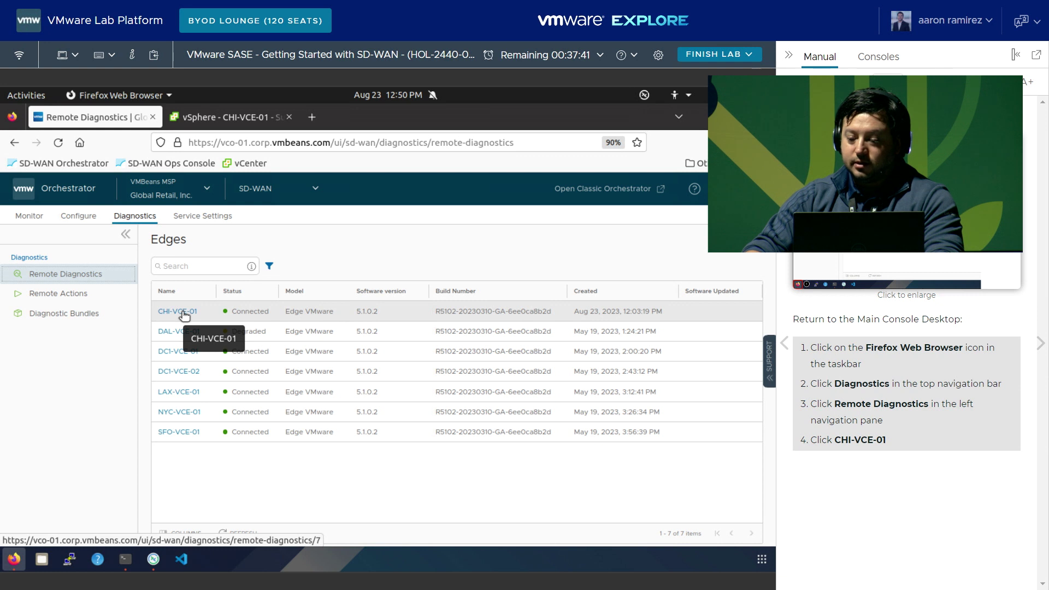
click(183, 312)
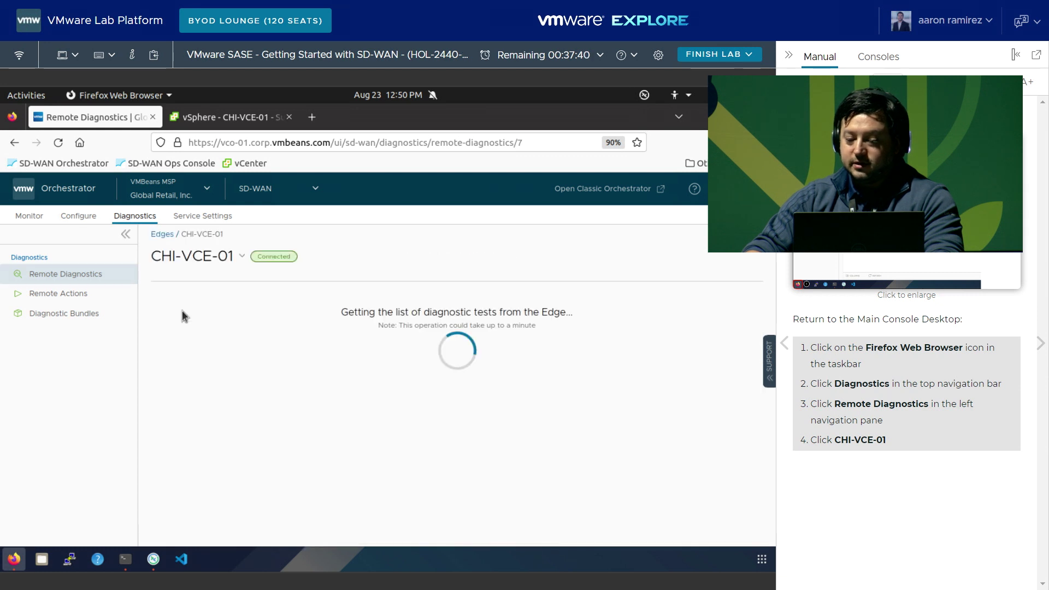
Step: Examine the manual's enlarged List Active Flows image down to the Rule-2-youtube entry, and page ahead to the note on Module 7's prerequisite
click(1039, 345)
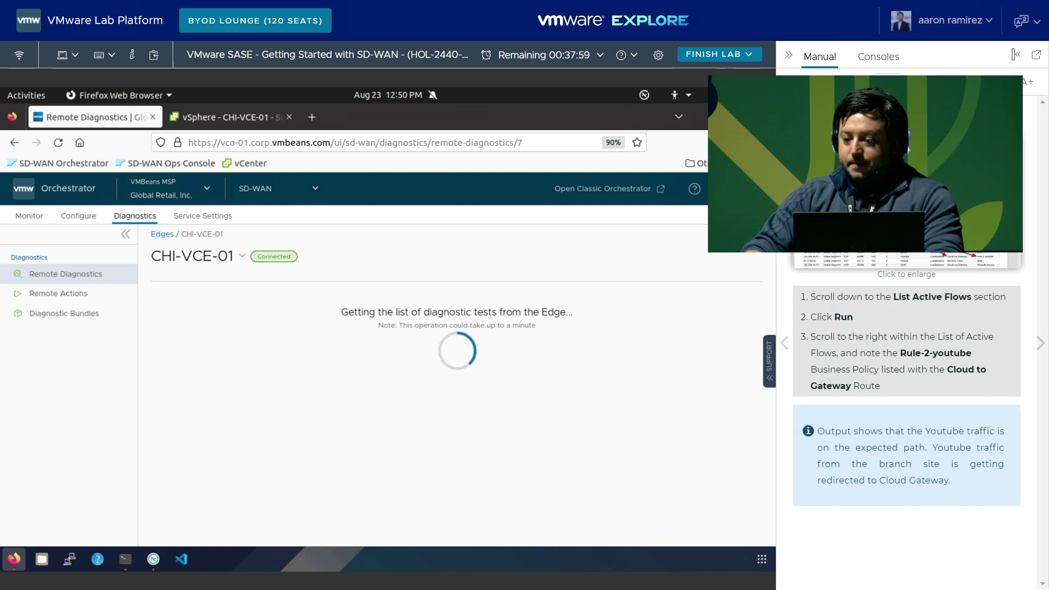
click(907, 260)
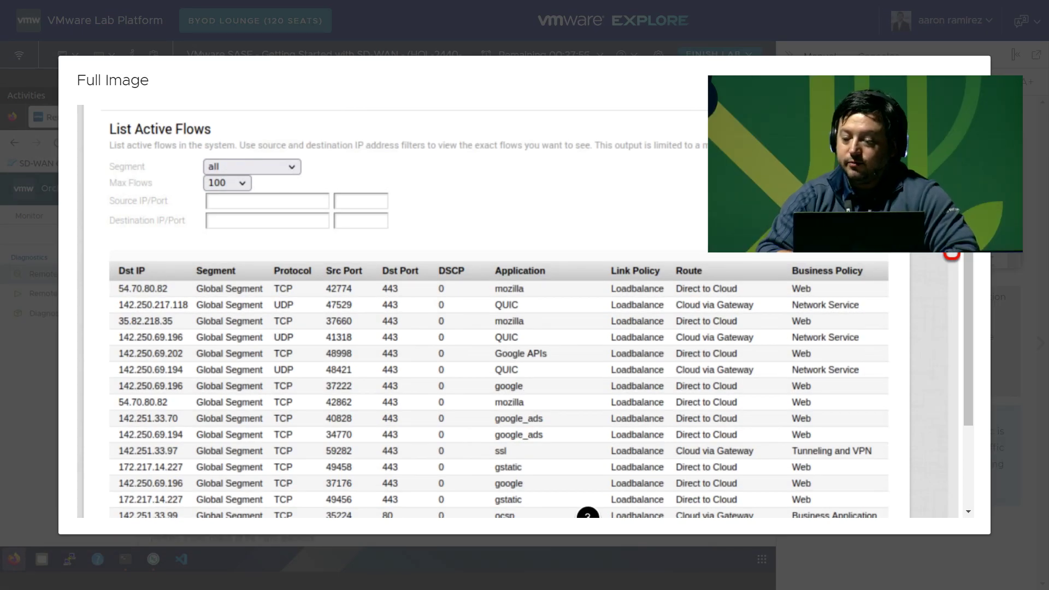
scroll(778, 370, down, 2)
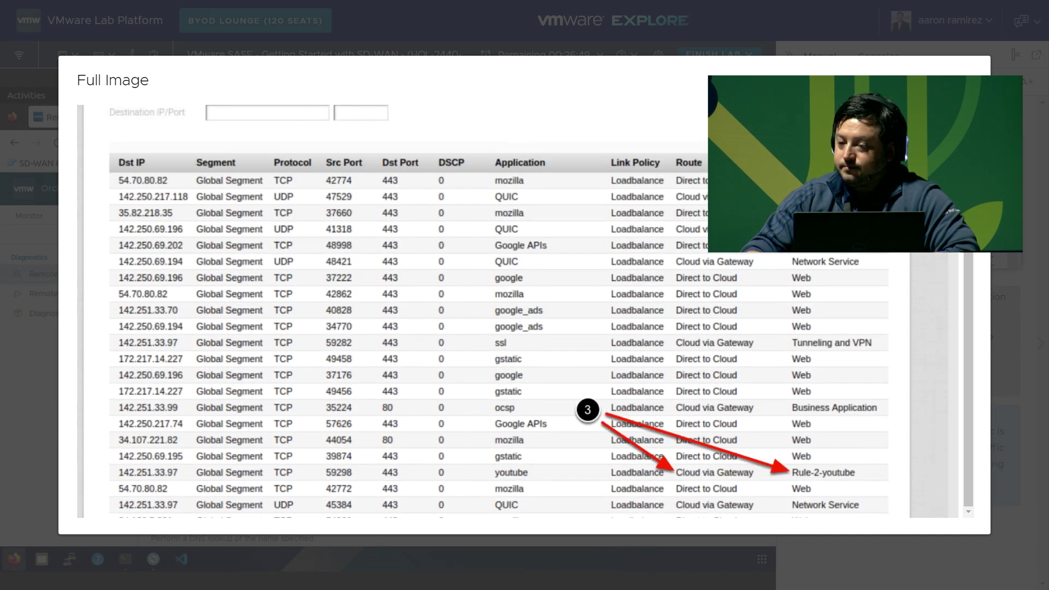
key(Escape)
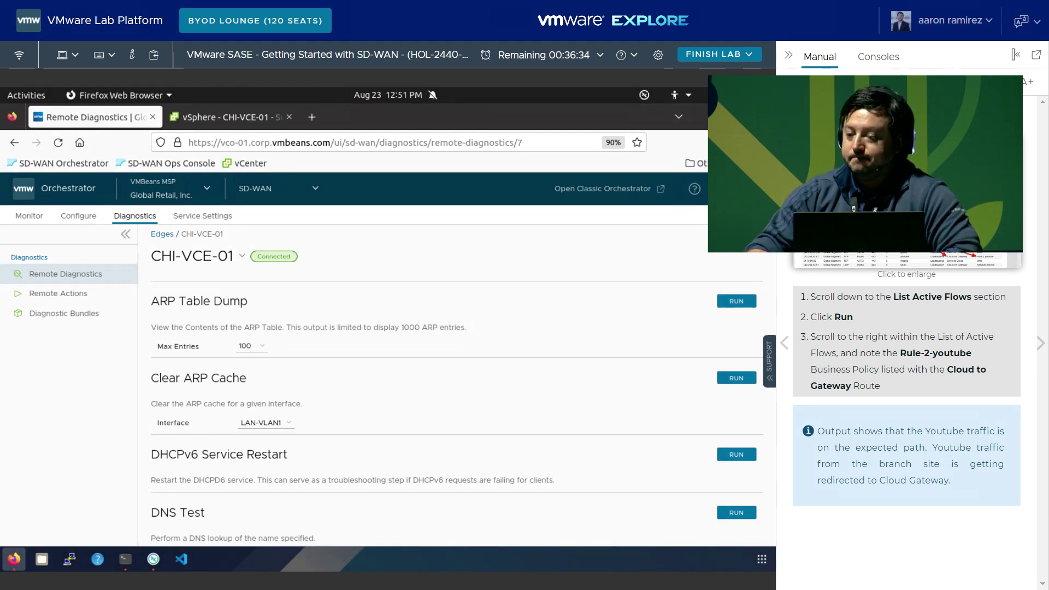
click(1041, 350)
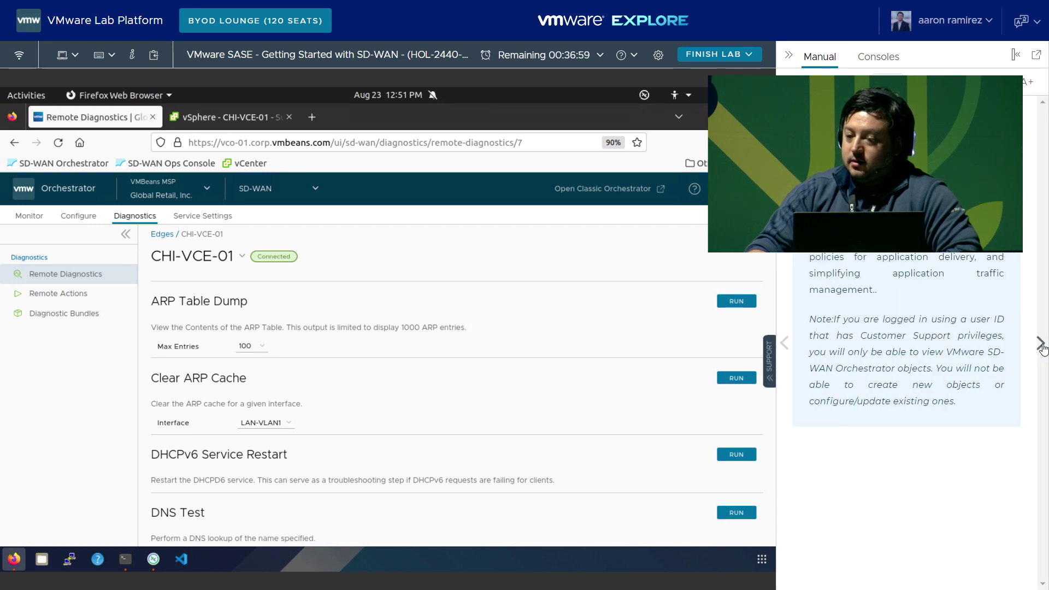
click(1040, 345)
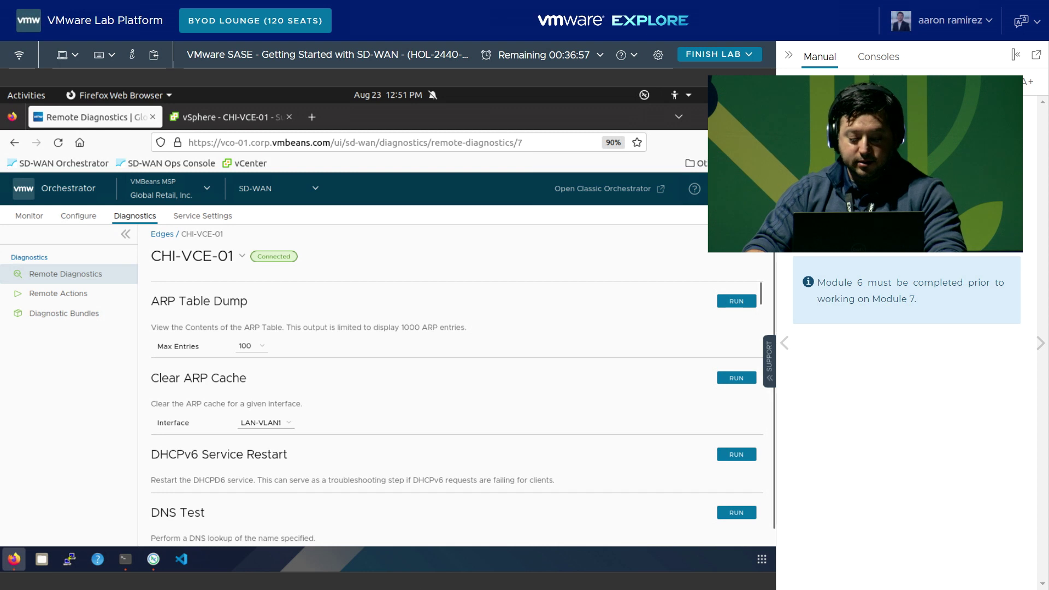
Step: Switch to the HOL-2440-01-NET_ELW.pptx presentation in PowerPoint, start the slide show from the Lab Time! slide, and advance to the Learn Everything NSX slide
key(alt+Tab)
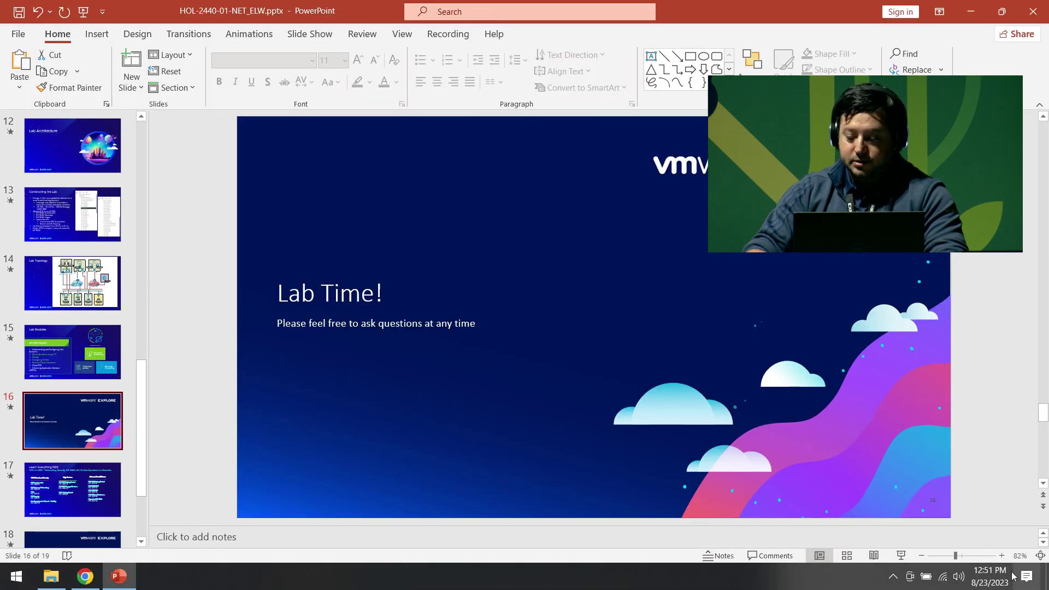
click(900, 556)
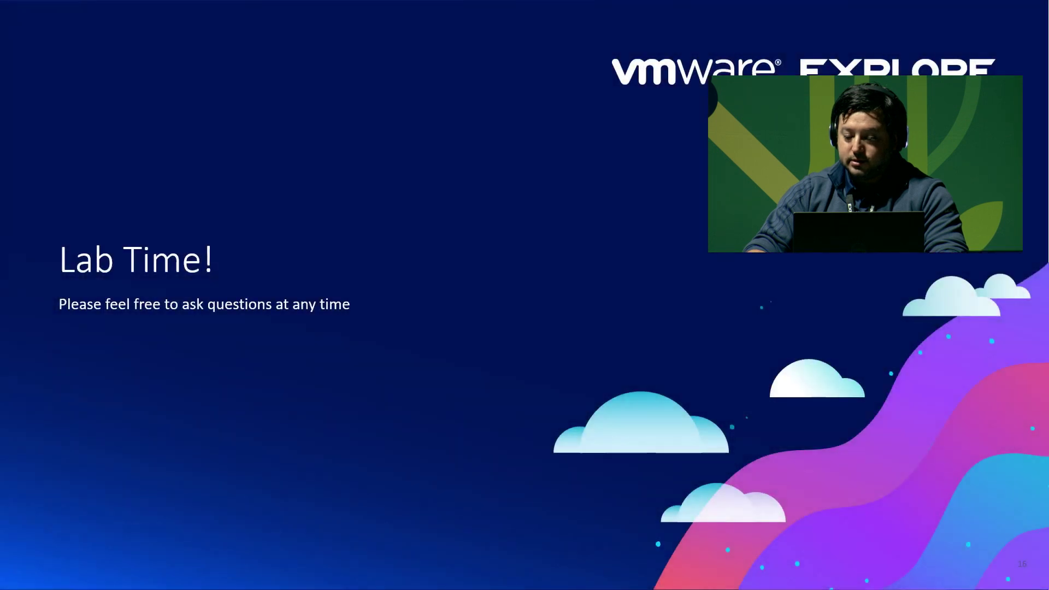
key(Right)
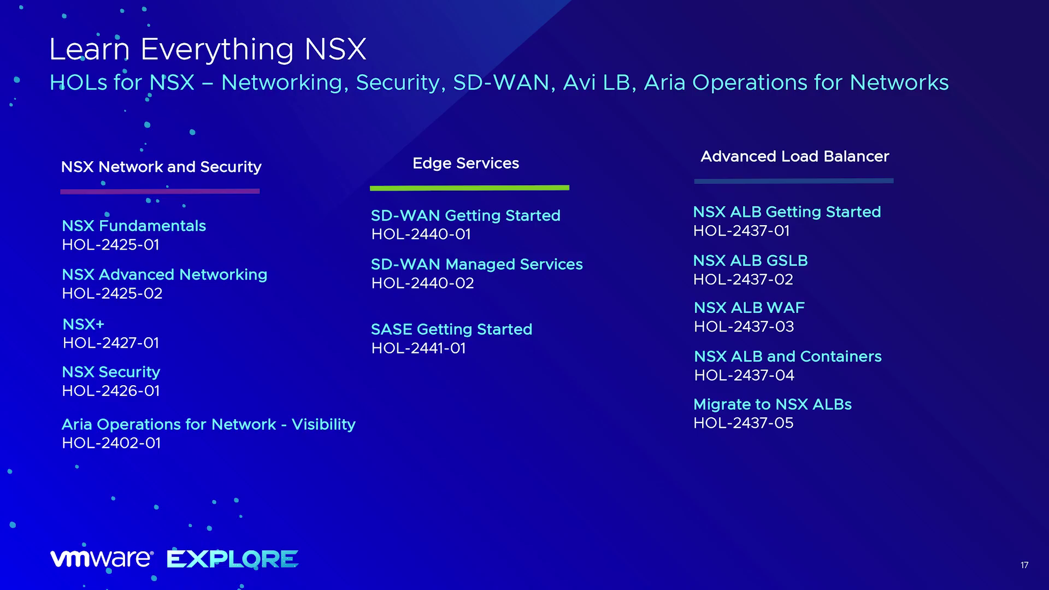